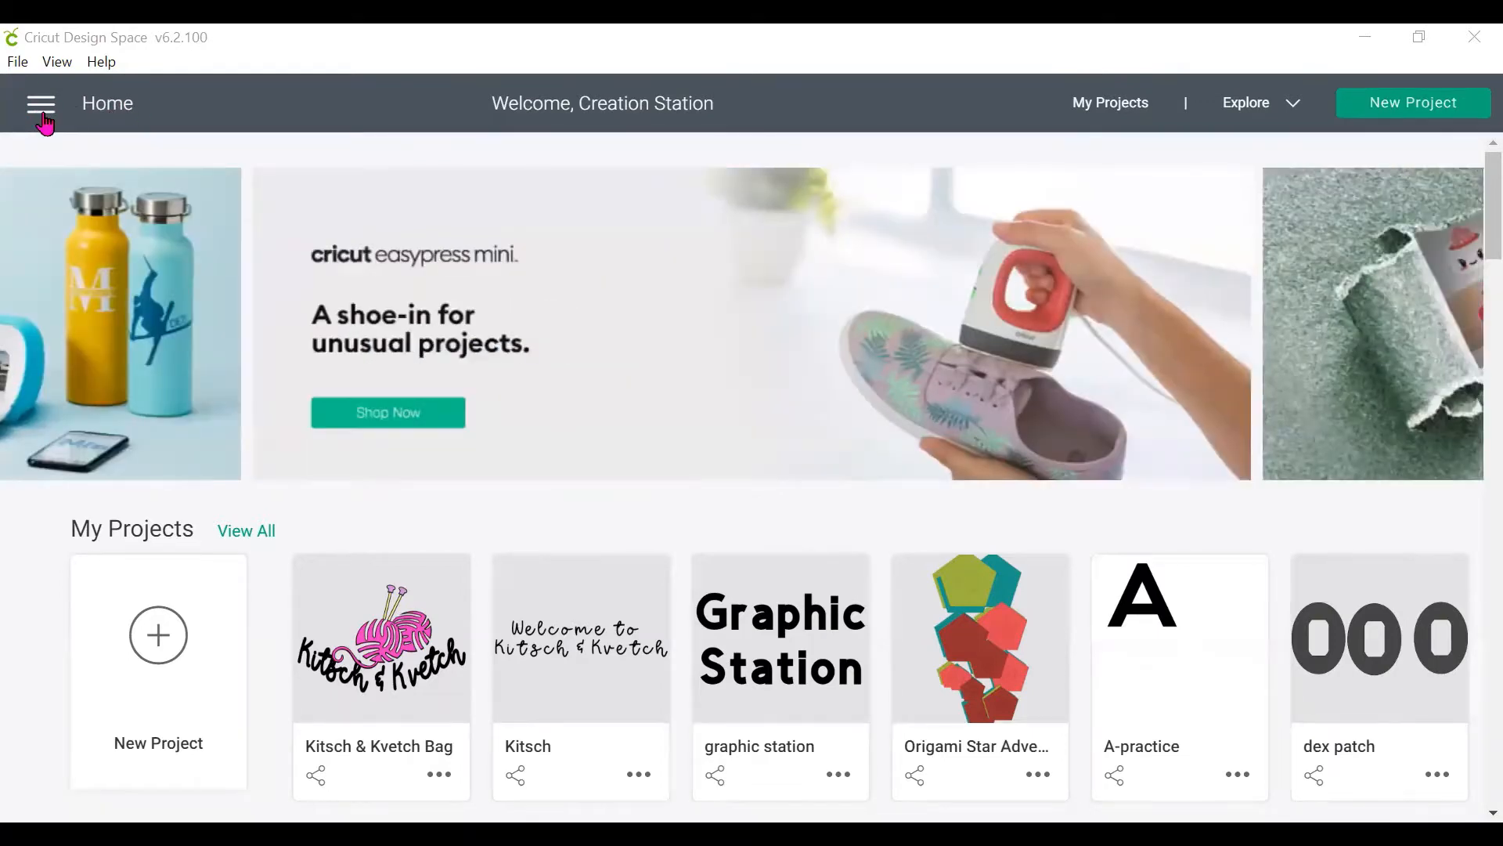
Step: Look at the main navigation options and the list of Cricut machines the workspace can be optimized for
{"action": "left_click", "coordinate": [42, 105]}
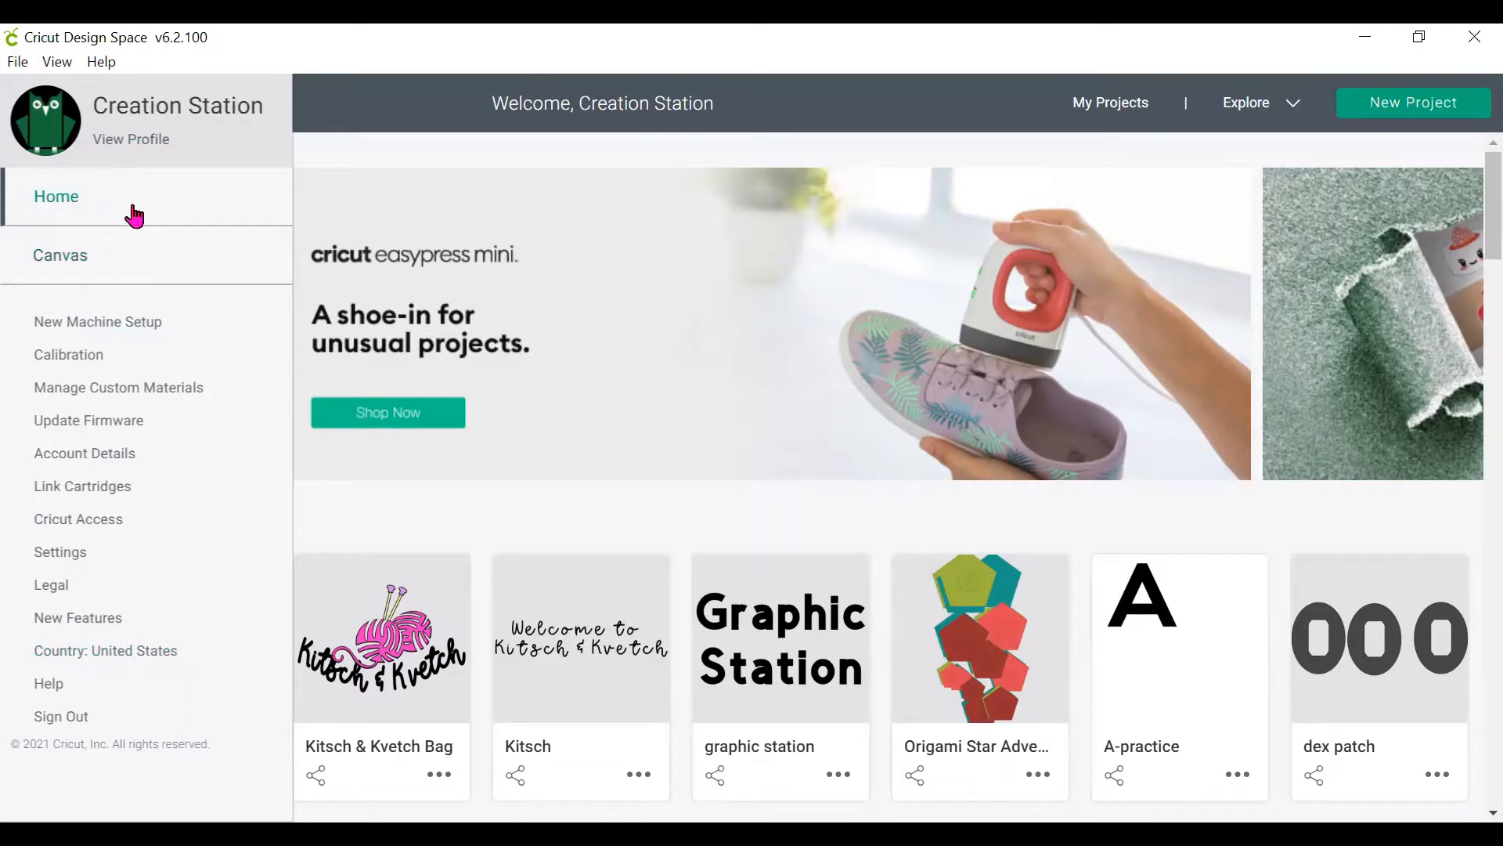
{"action": "left_click", "coordinate": [352, 116]}
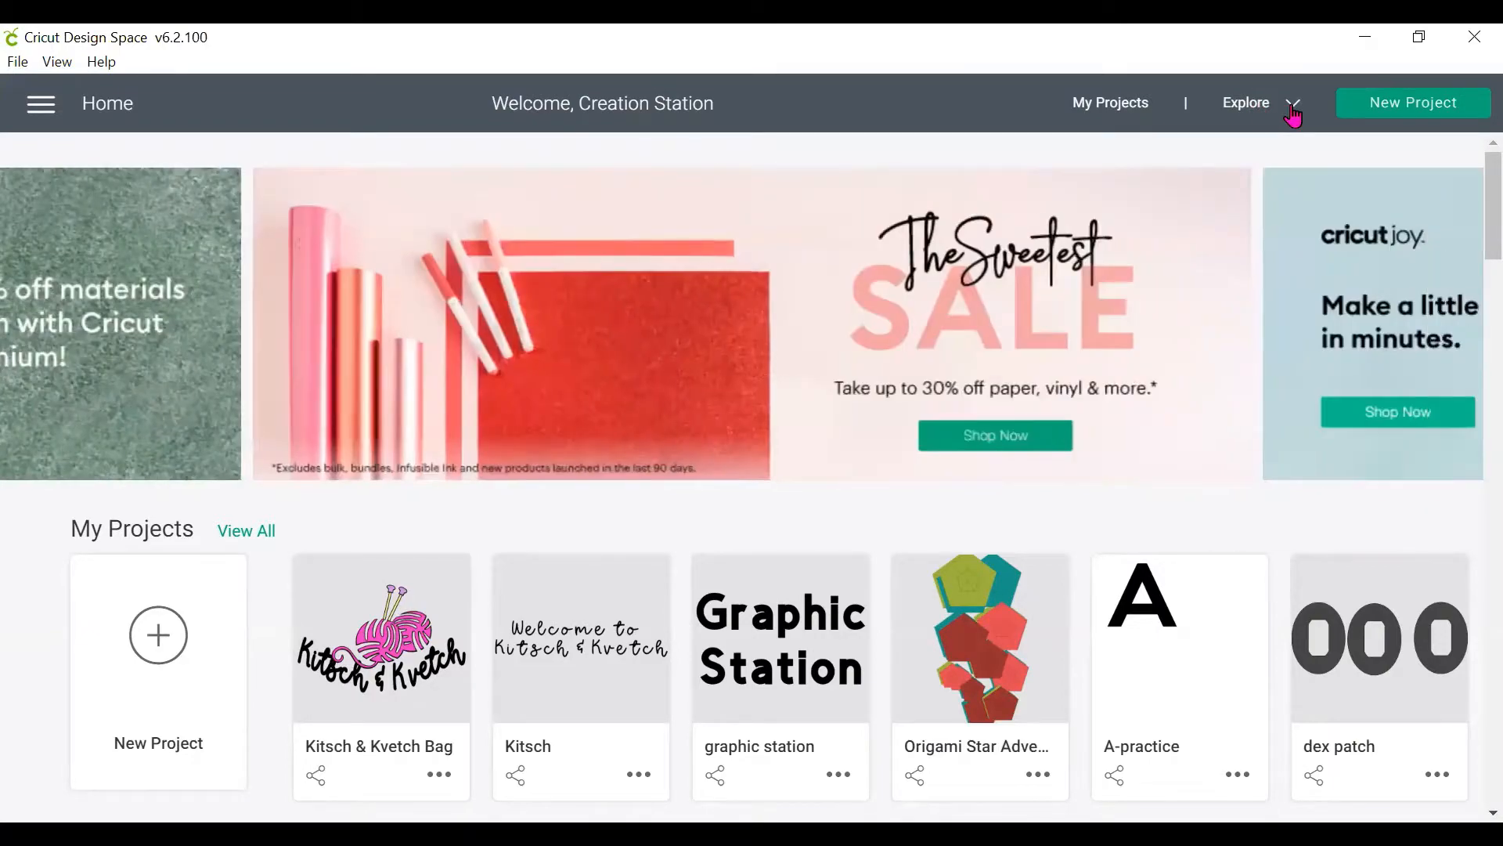
{"action": "left_click", "coordinate": [1293, 111]}
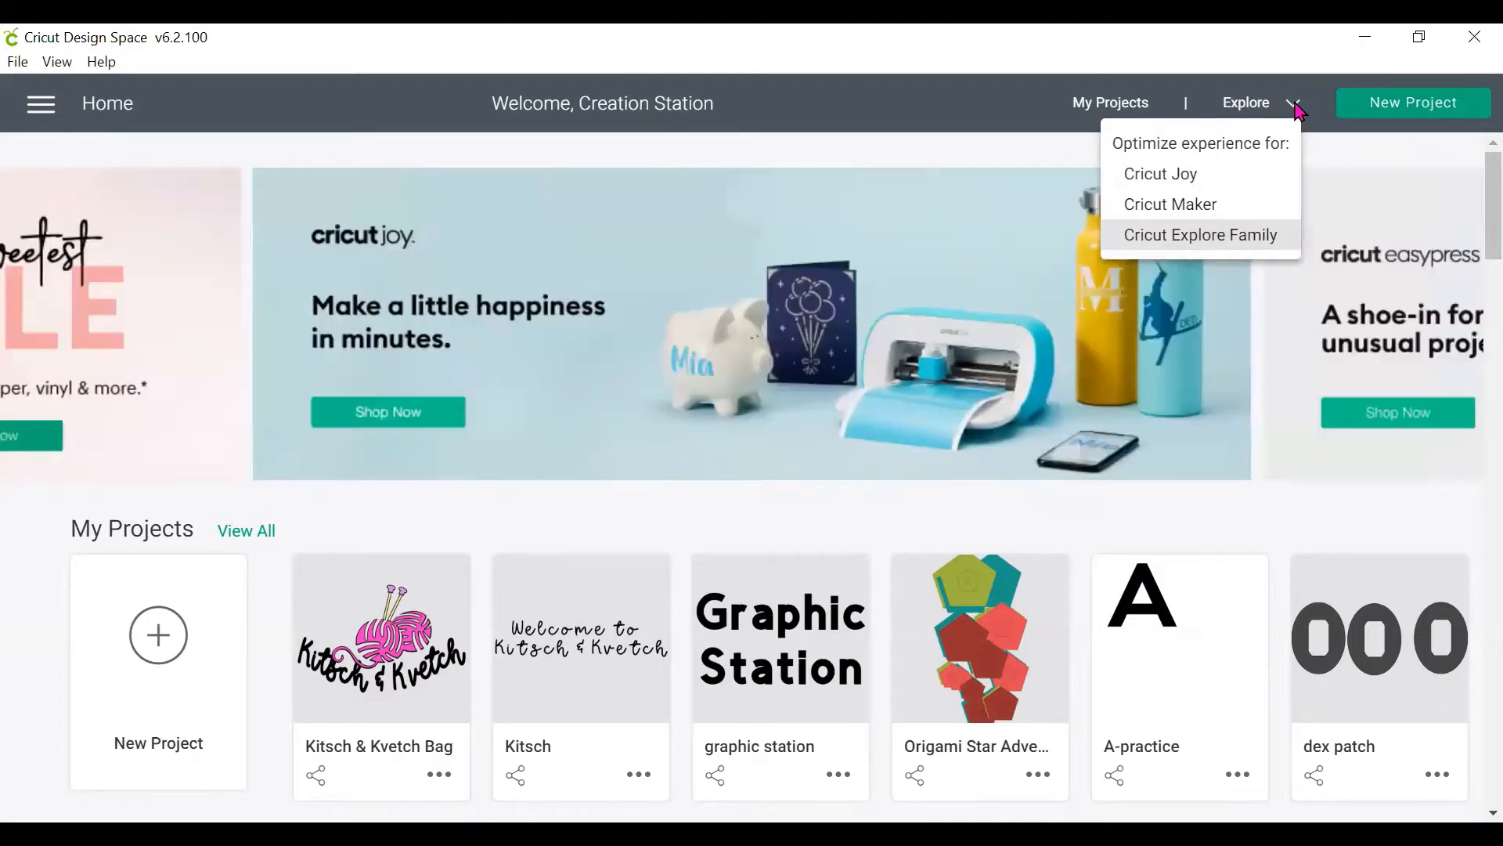
{"action": "left_click", "coordinate": [1296, 111]}
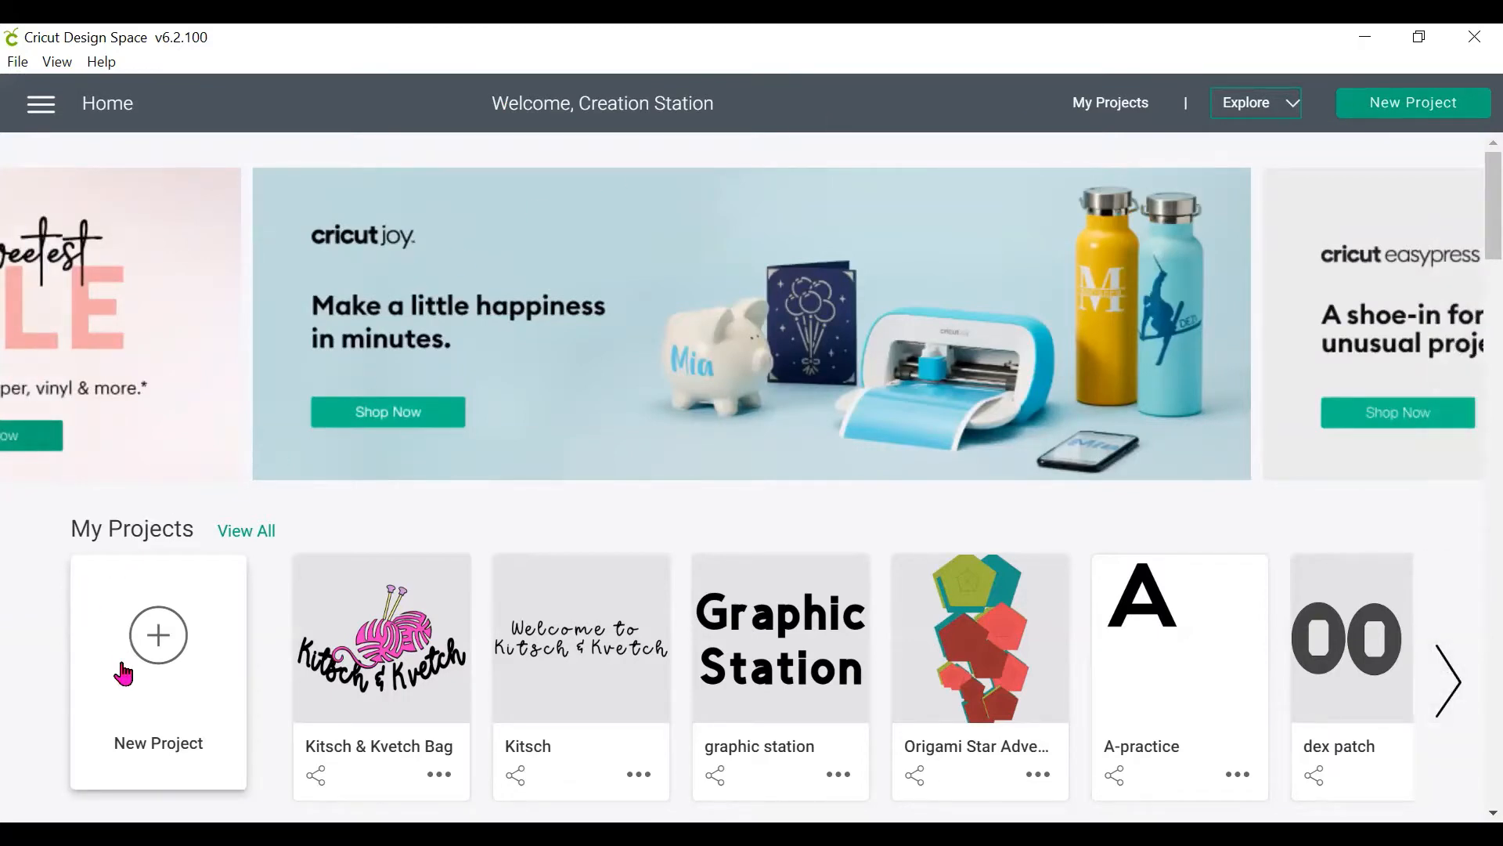
Step: Browse the ready-made projects on the home page and review the details of the I Lava You T-Shirt
{"action": "scroll", "coordinate": [123, 674], "scroll_direction": "down", "scroll_amount": 7}
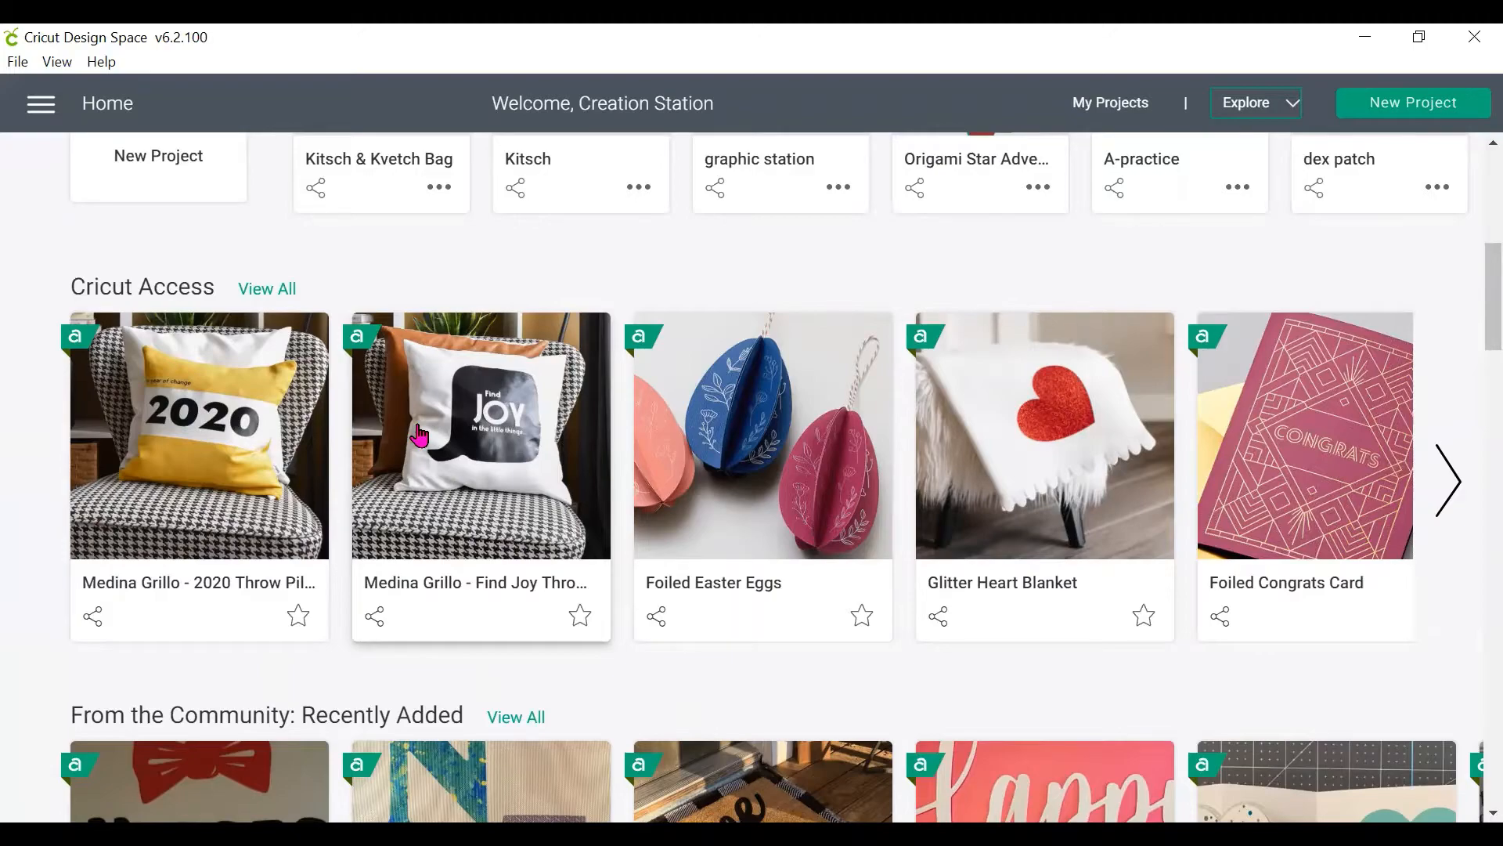
{"action": "scroll", "coordinate": [420, 435], "scroll_direction": "down", "scroll_amount": 10}
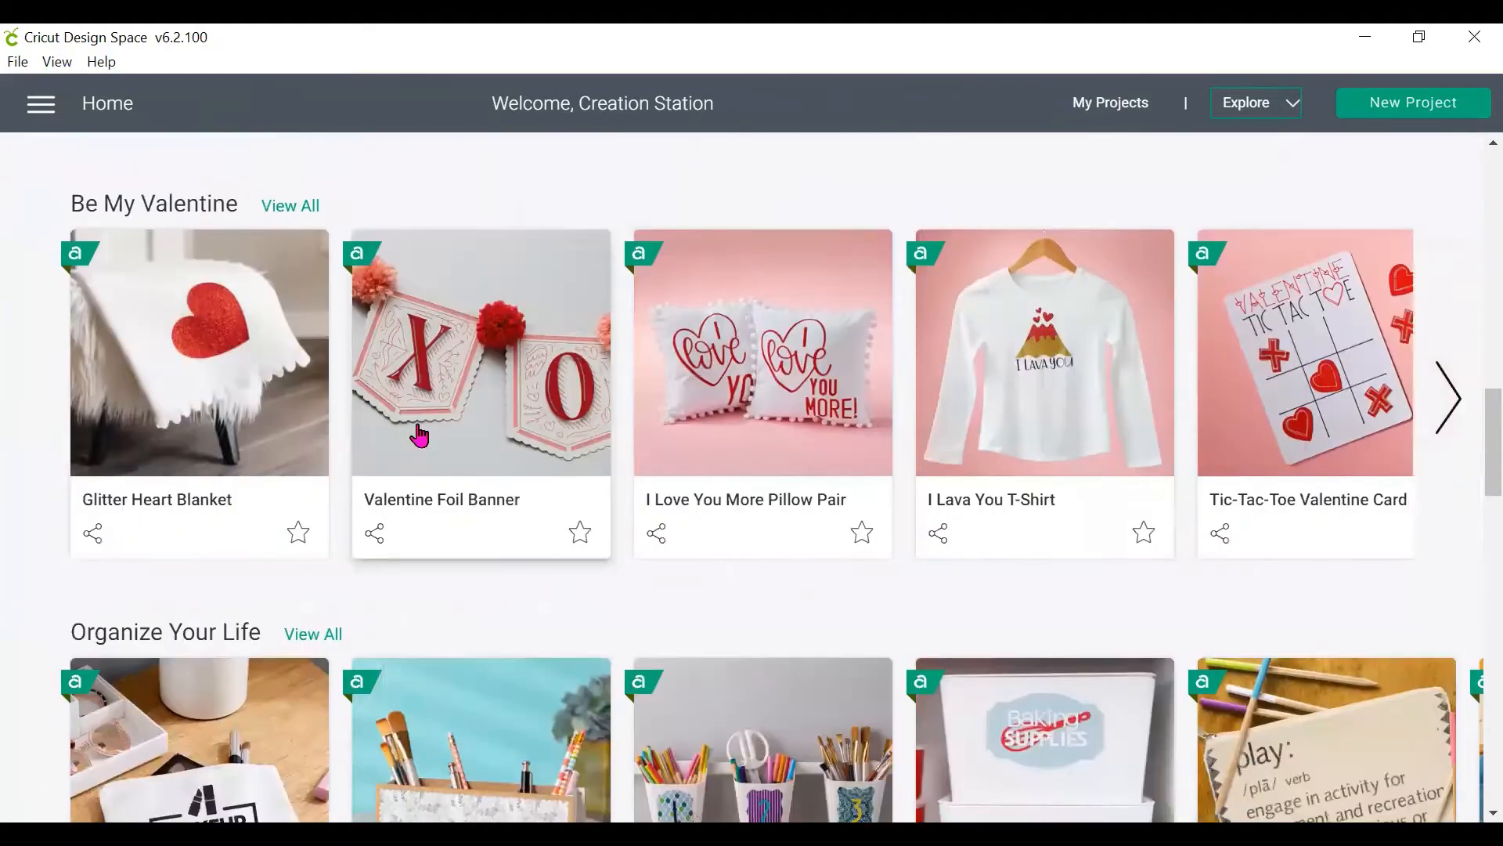
{"action": "left_click", "coordinate": [977, 414]}
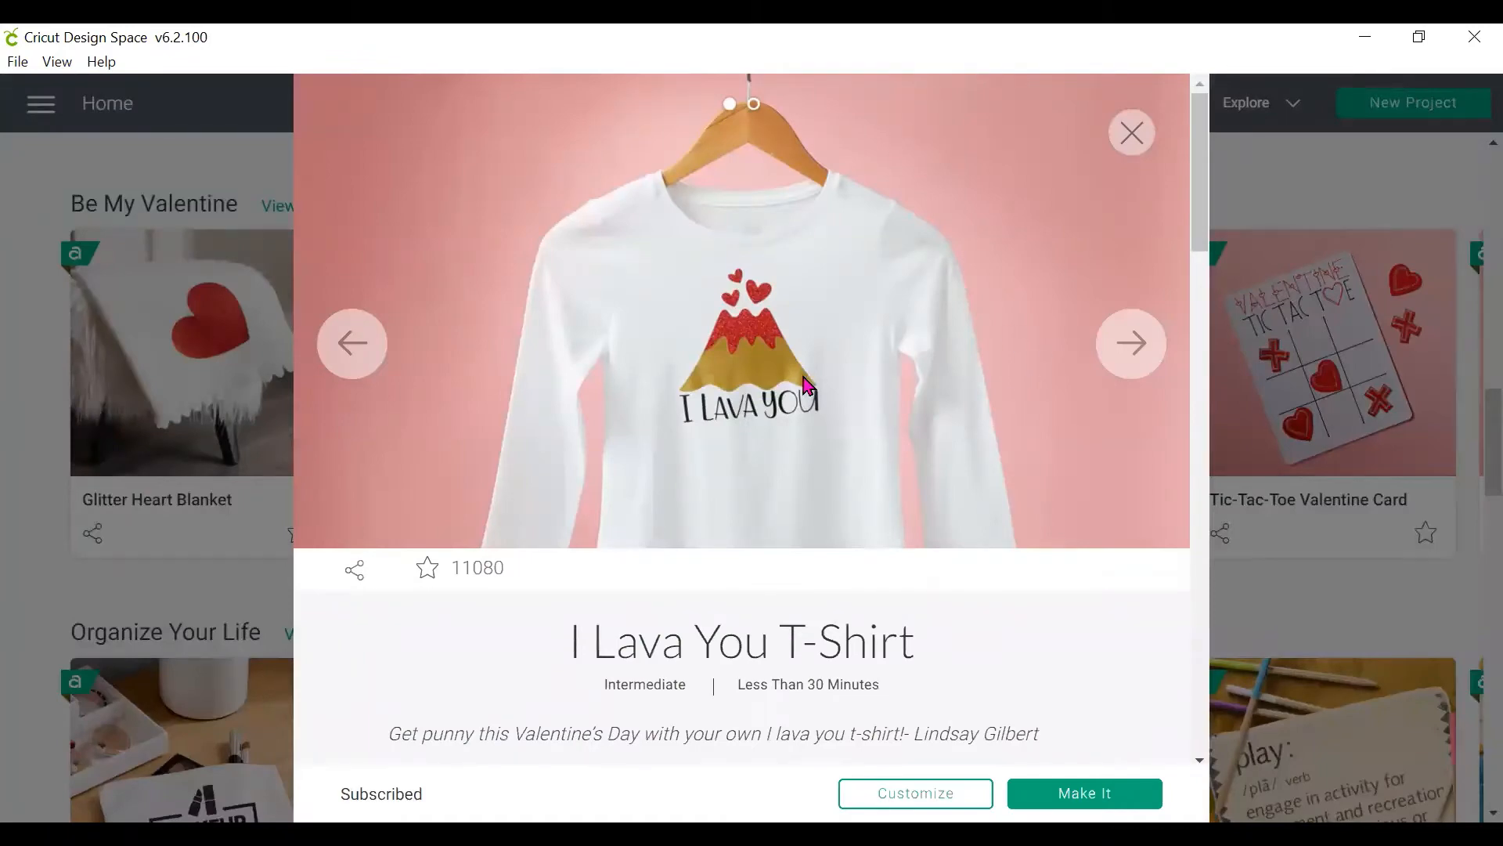
{"action": "scroll", "coordinate": [735, 345], "scroll_direction": "down", "scroll_amount": 5}
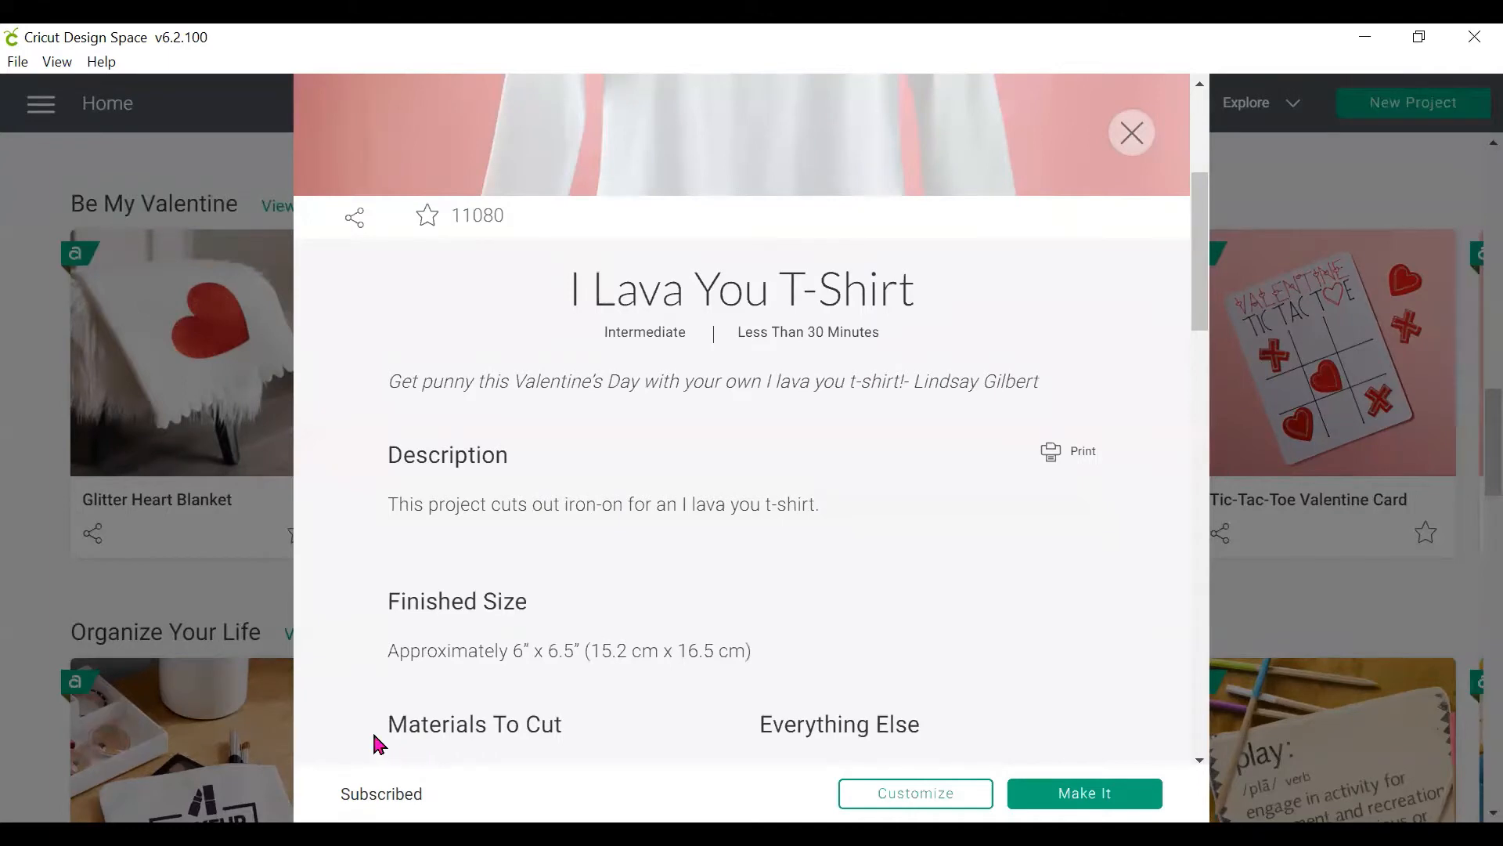
{"action": "scroll", "coordinate": [803, 548], "scroll_direction": "down", "scroll_amount": 3}
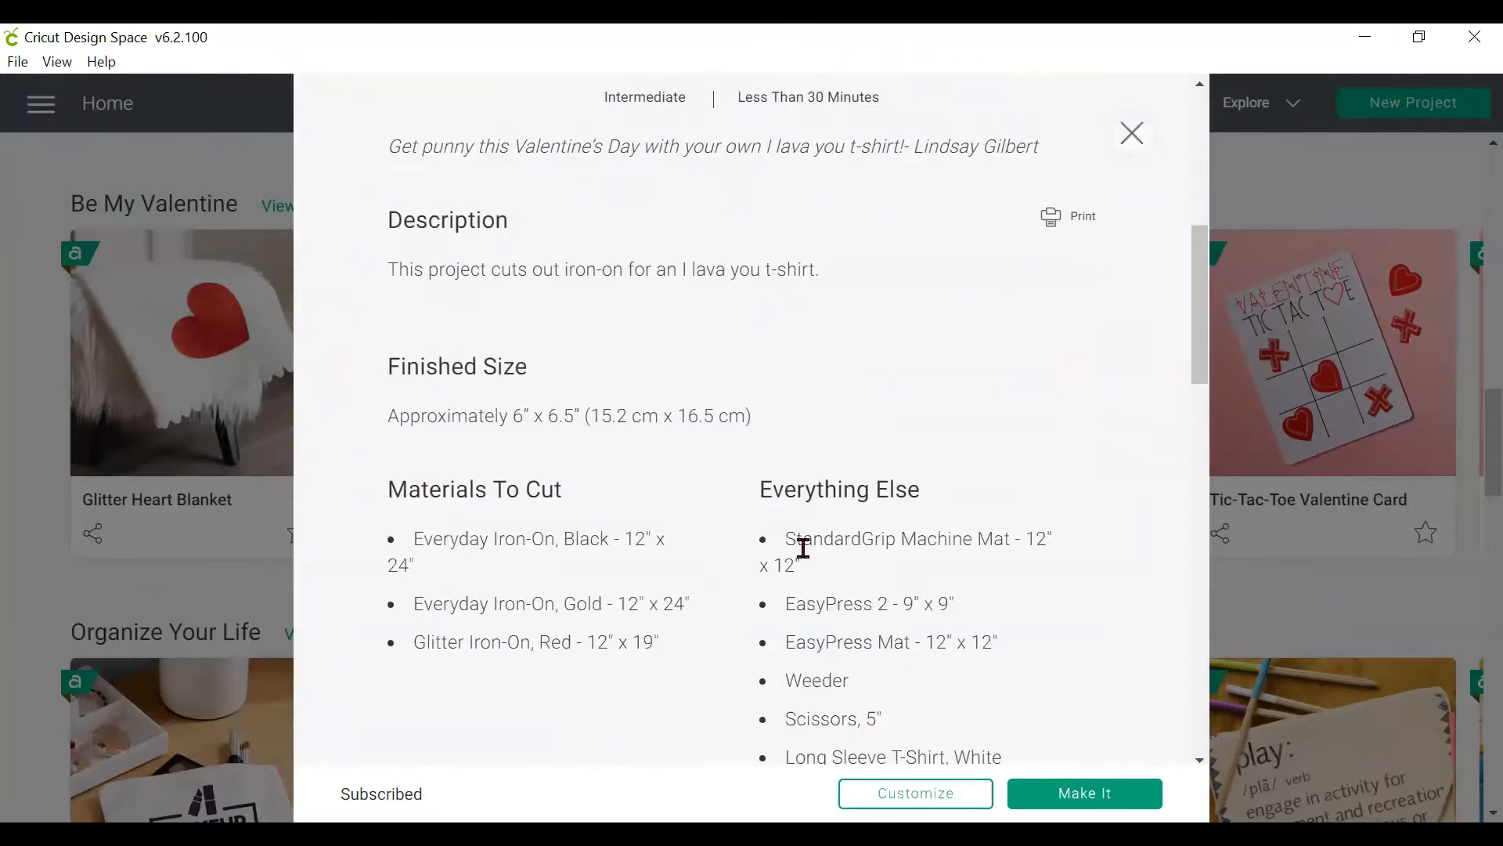
{"action": "scroll", "coordinate": [803, 548], "scroll_direction": "up", "scroll_amount": 7}
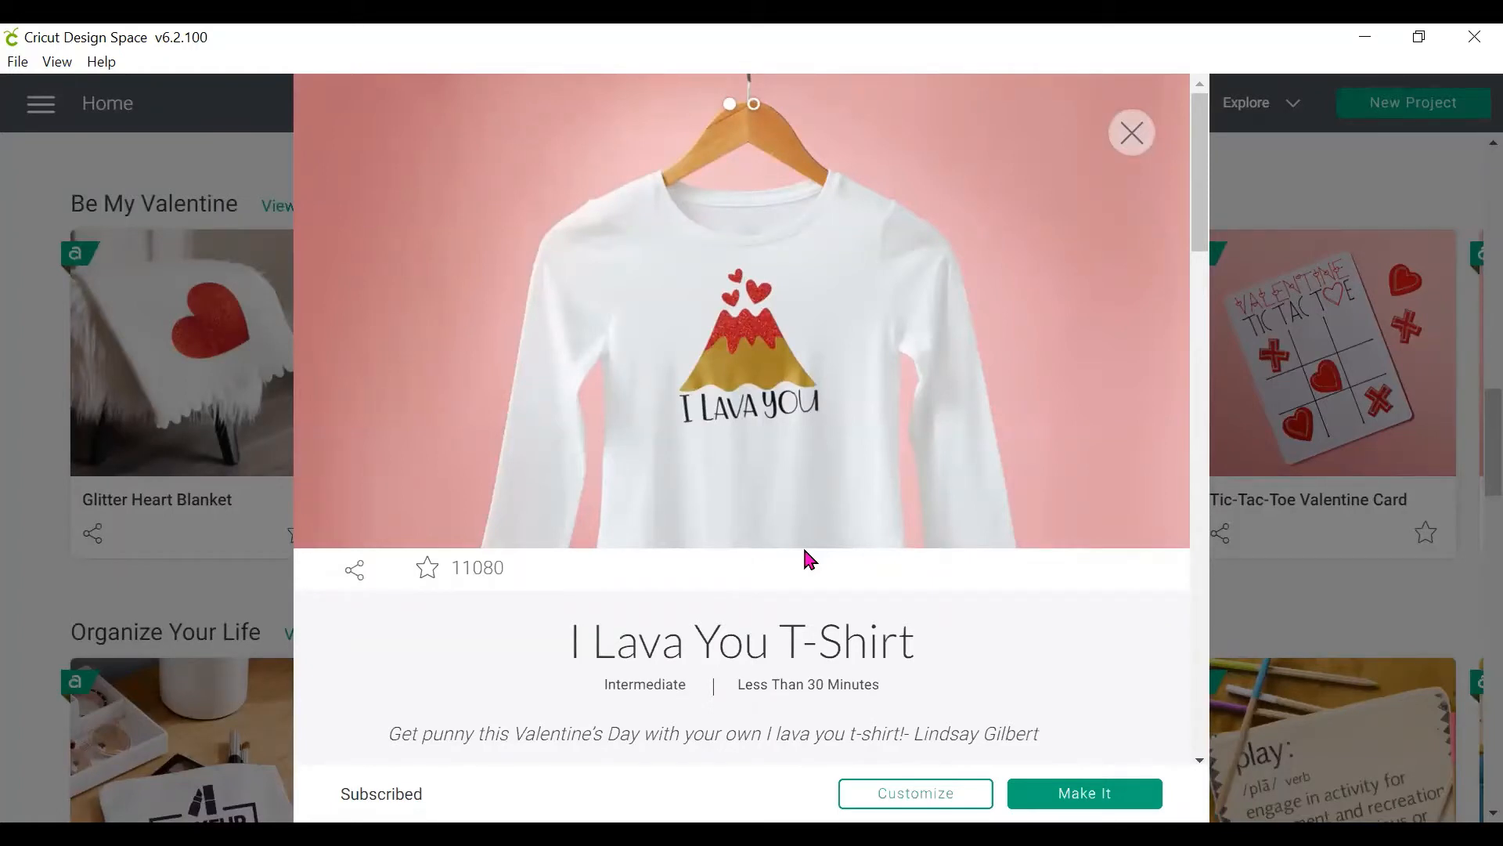
{"action": "scroll", "coordinate": [806, 559], "scroll_direction": "down", "scroll_amount": 4}
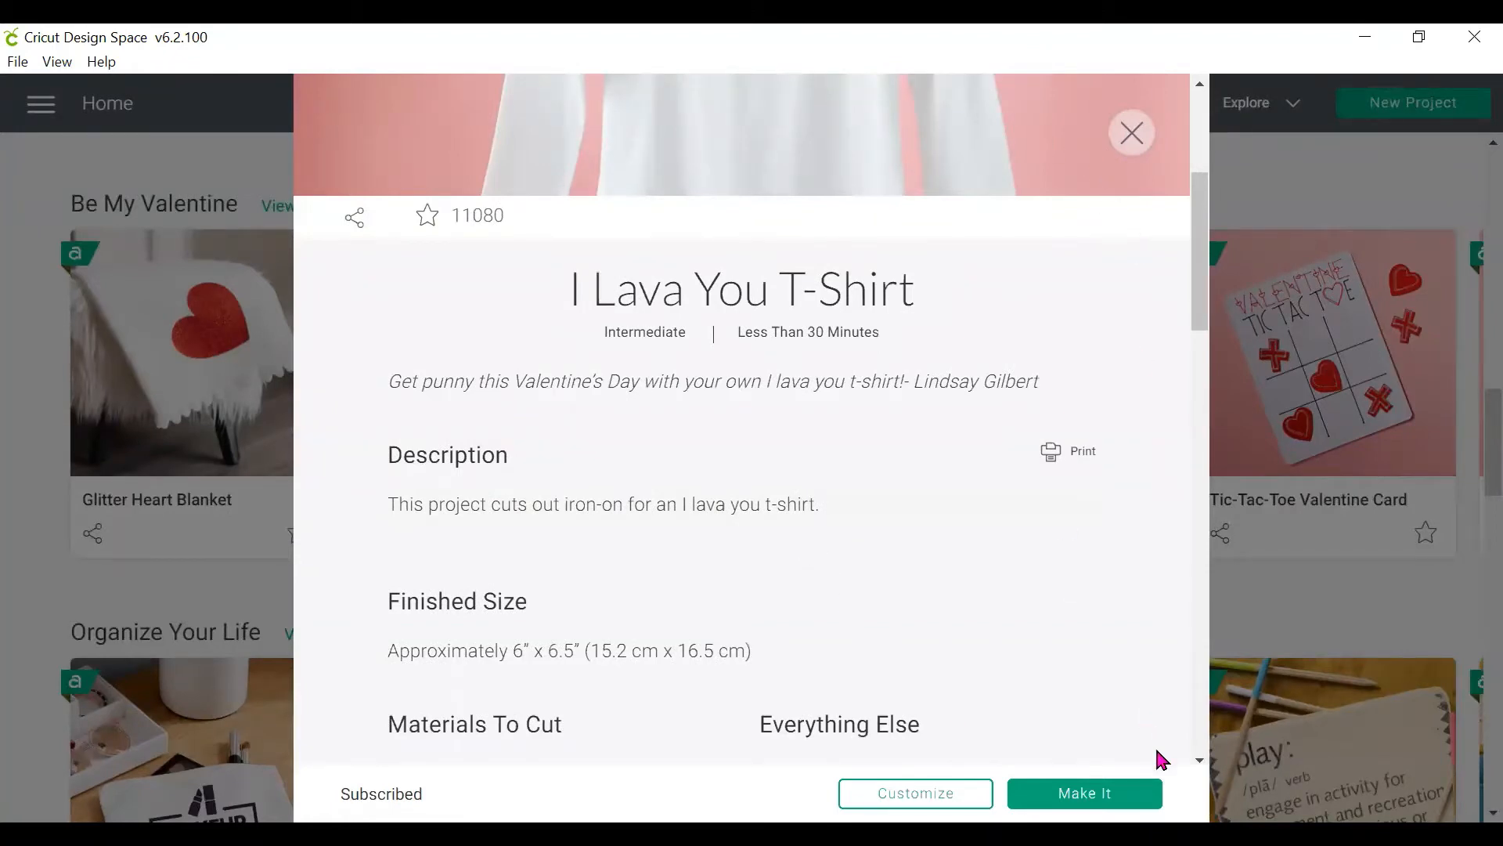
Step: Send the I Lava You T-Shirt to cut preparation and inspect the layout of each of its mats
{"action": "left_click", "coordinate": [1085, 793]}
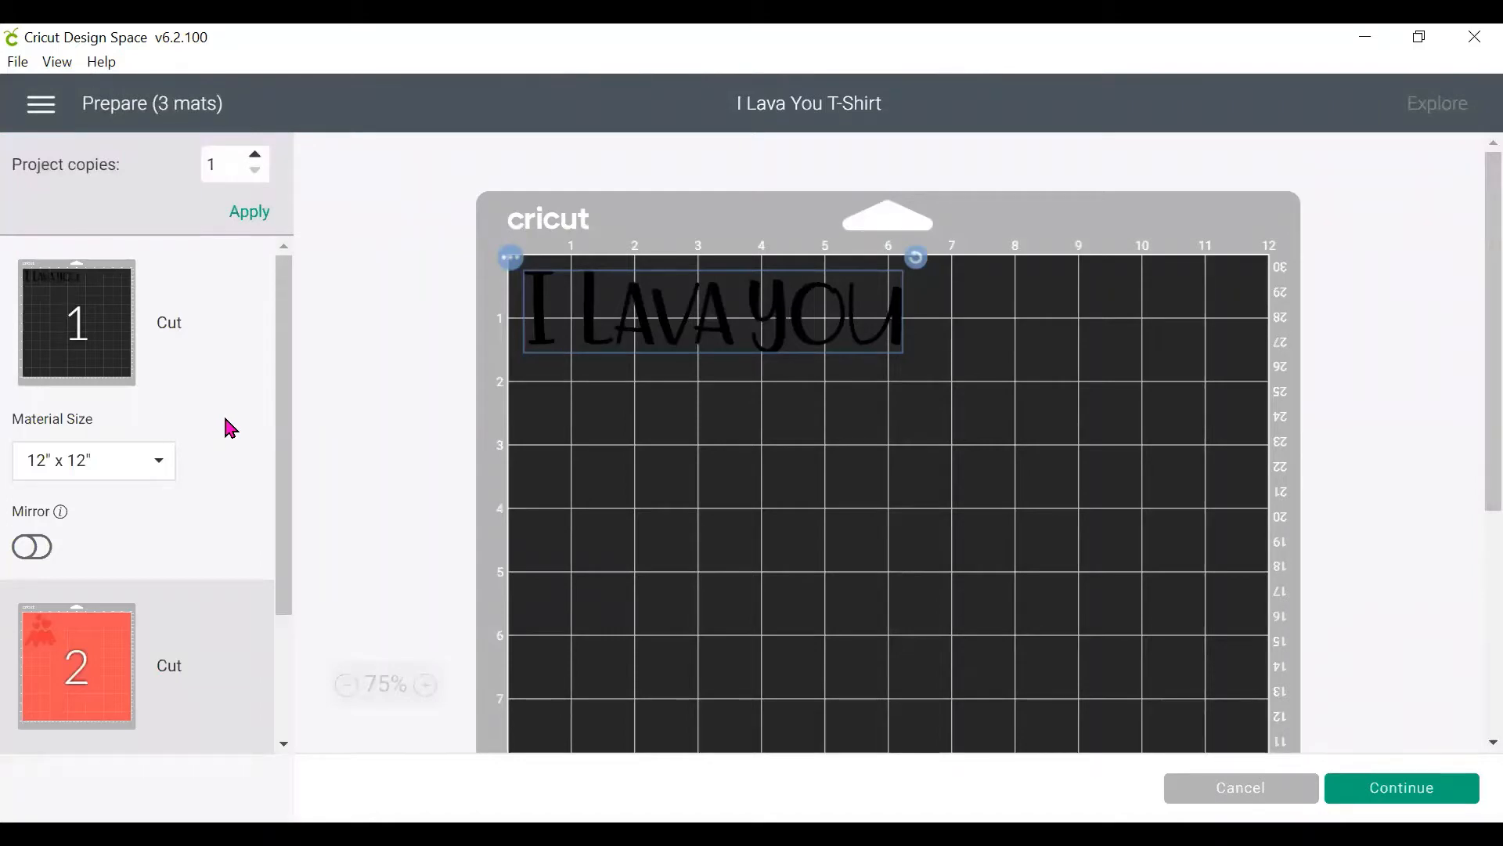
{"action": "scroll", "coordinate": [229, 428], "scroll_direction": "down", "scroll_amount": 3}
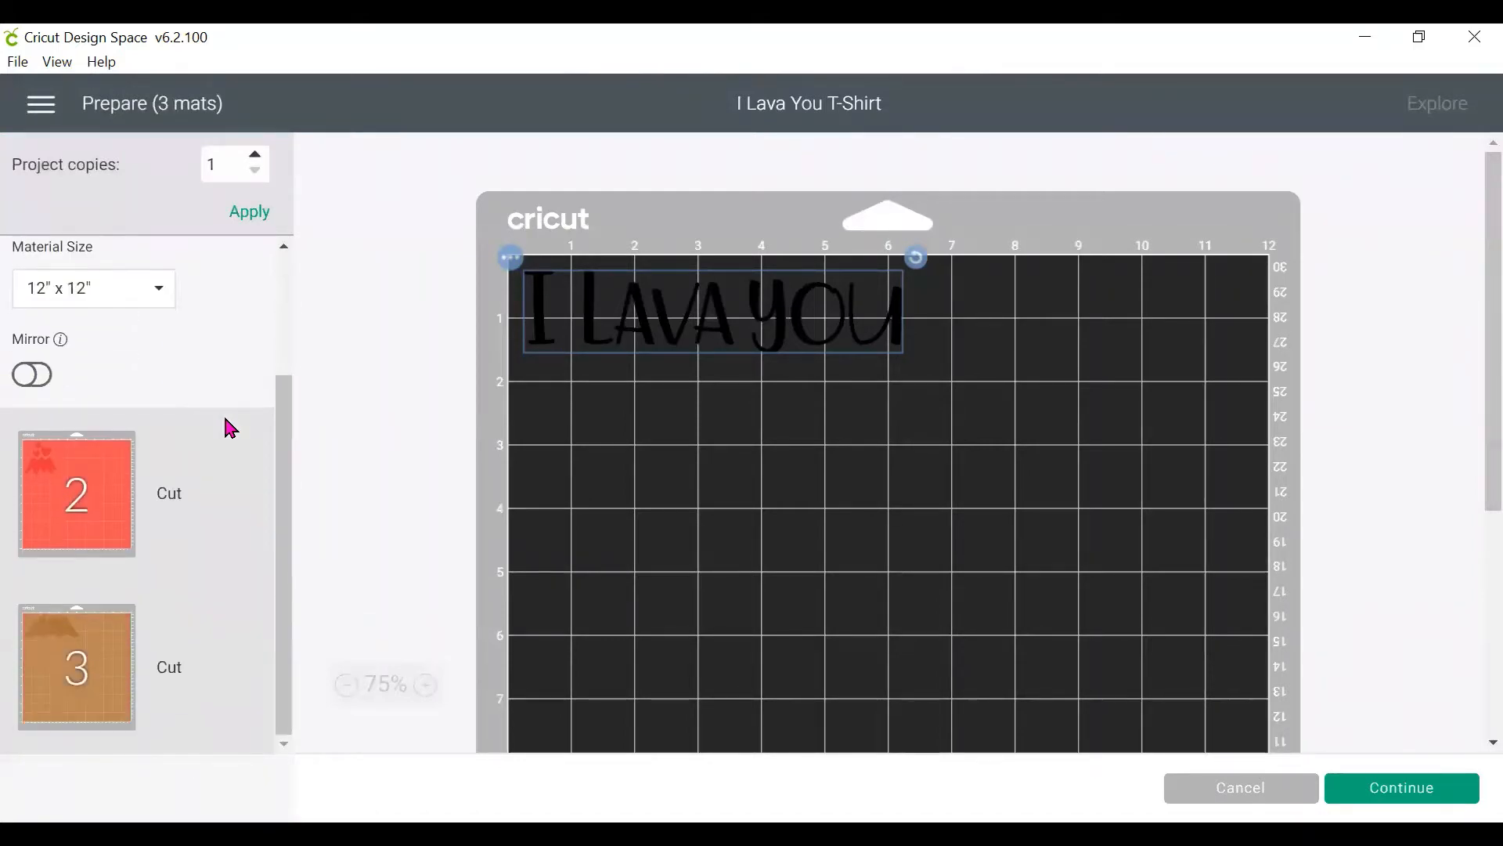
{"action": "scroll", "coordinate": [104, 669], "scroll_direction": "up", "scroll_amount": 3}
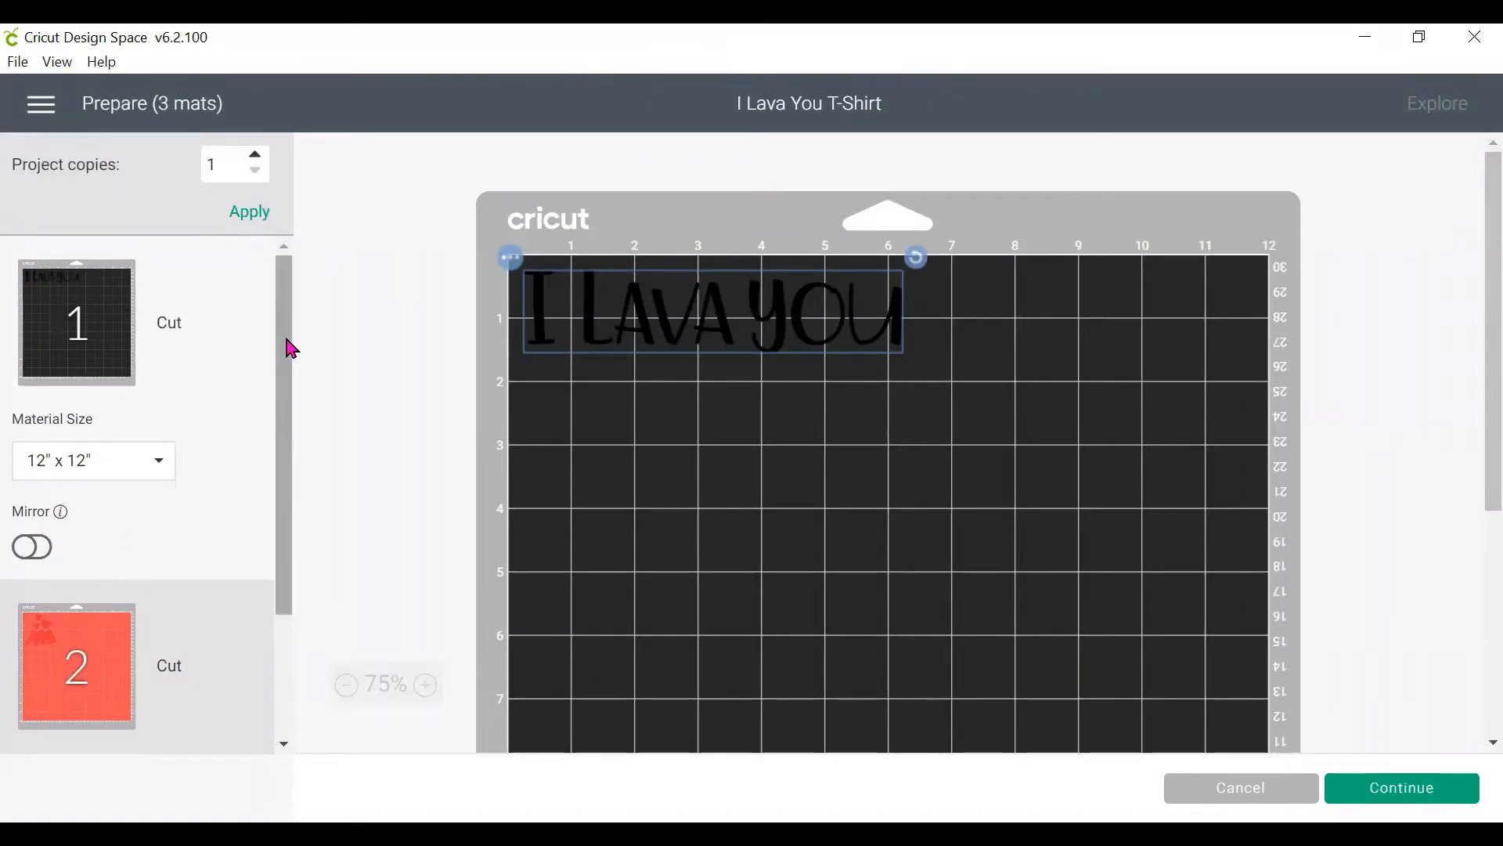
{"action": "left_click", "coordinate": [172, 618]}
{"action": "scroll", "coordinate": [168, 619], "scroll_direction": "down", "scroll_amount": 2}
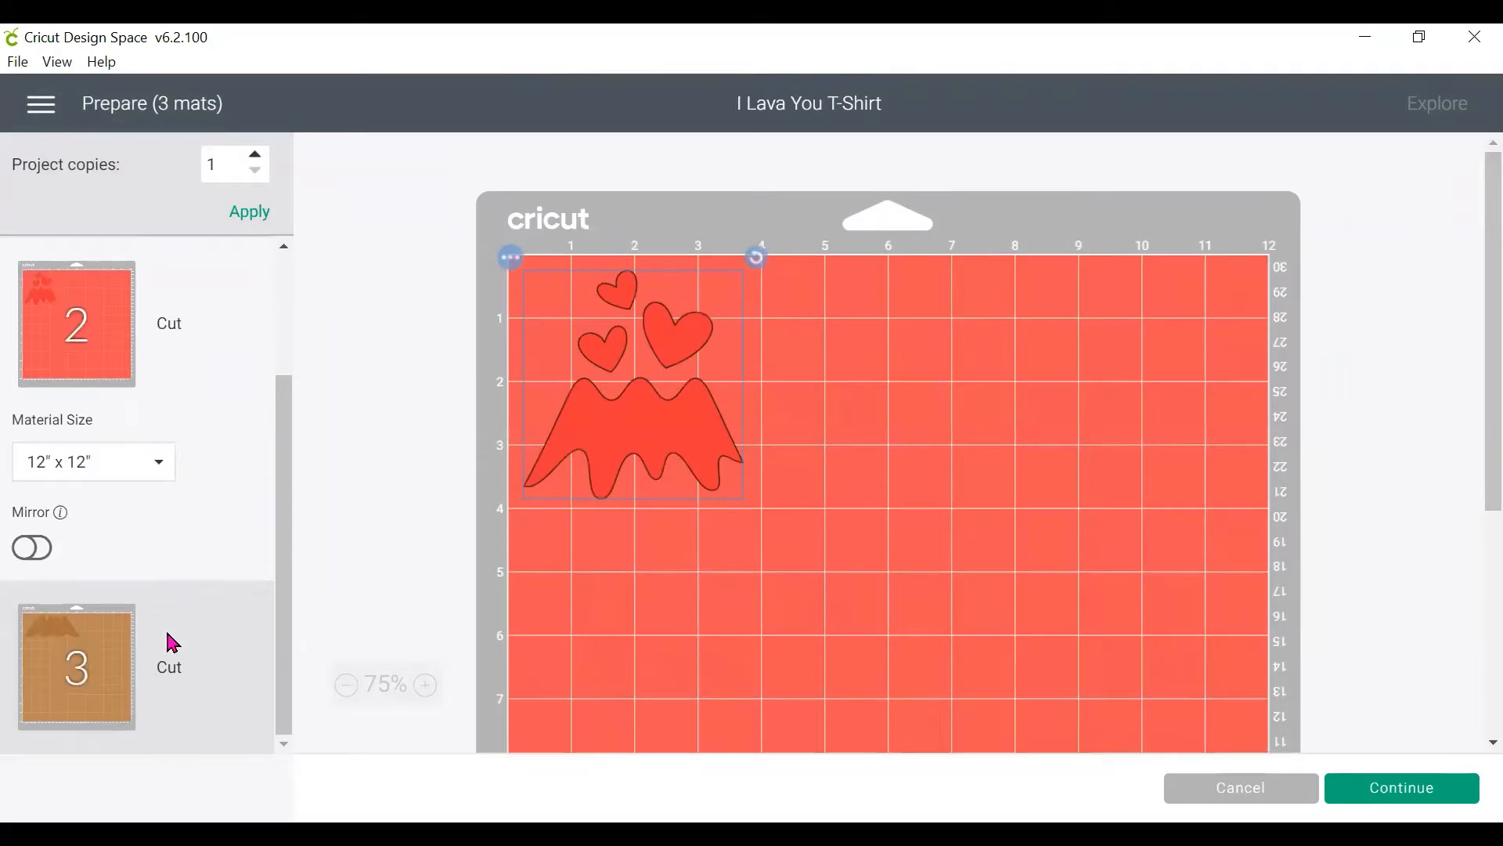
{"action": "left_click", "coordinate": [167, 635]}
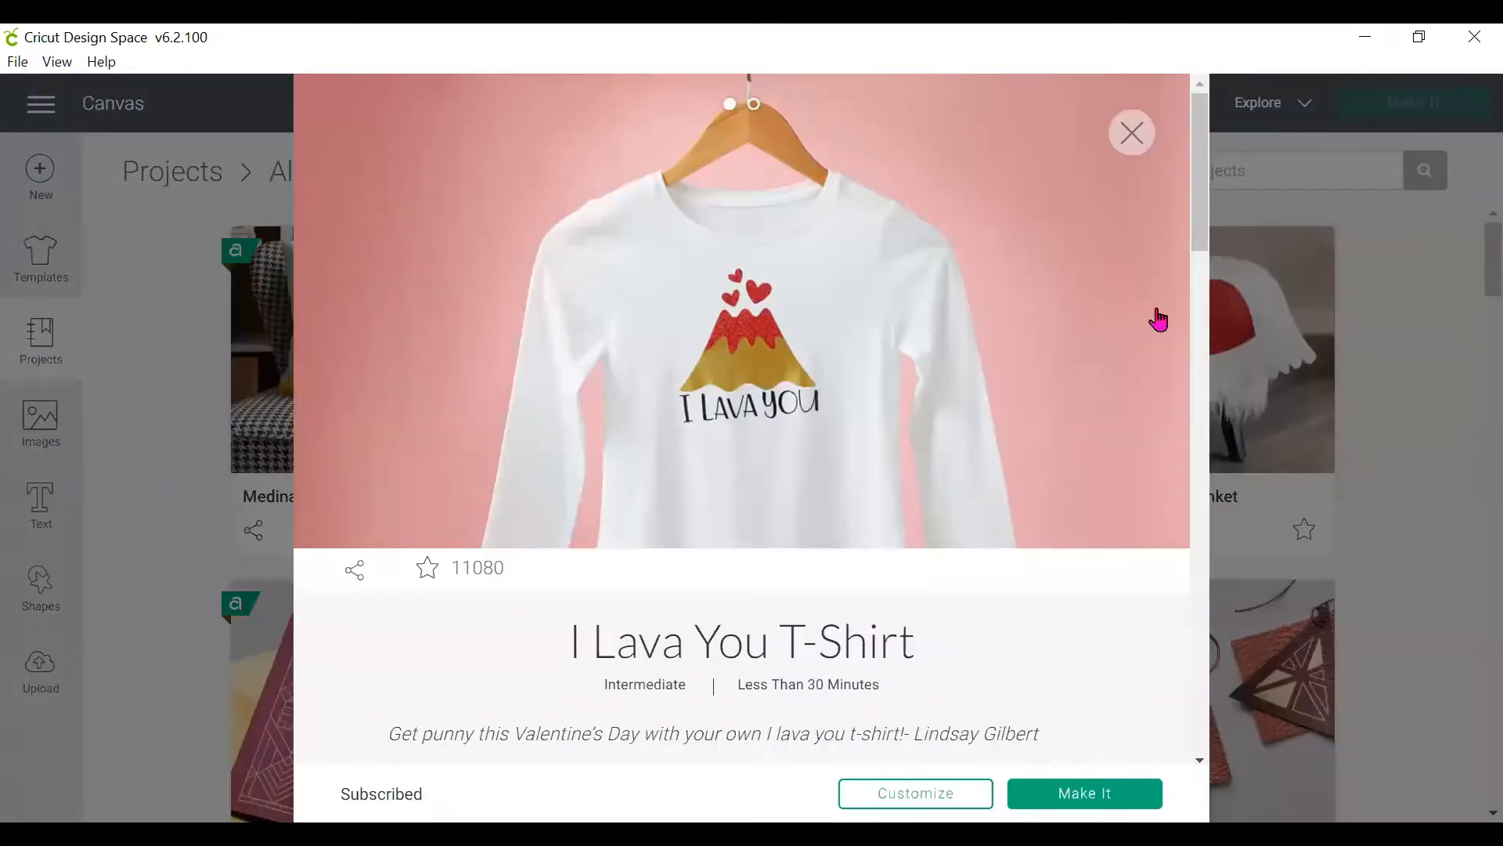
Step: Read through the I Lava You T-Shirt's materials and cutting instructions and close its project details
{"action": "scroll", "coordinate": [600, 392], "scroll_direction": "down", "scroll_amount": 6}
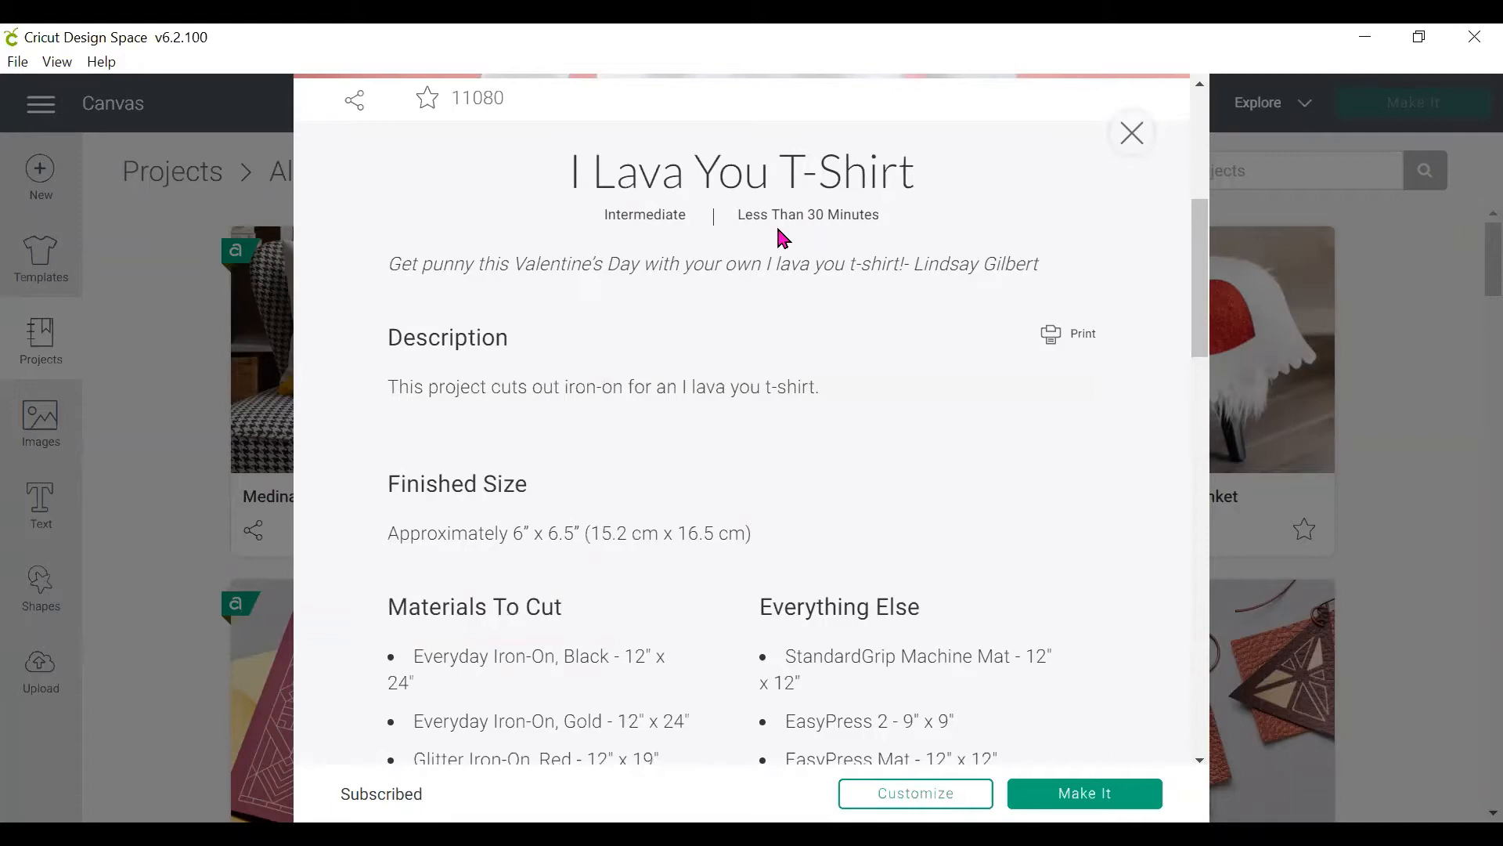
{"action": "scroll", "coordinate": [875, 488], "scroll_direction": "down", "scroll_amount": 10}
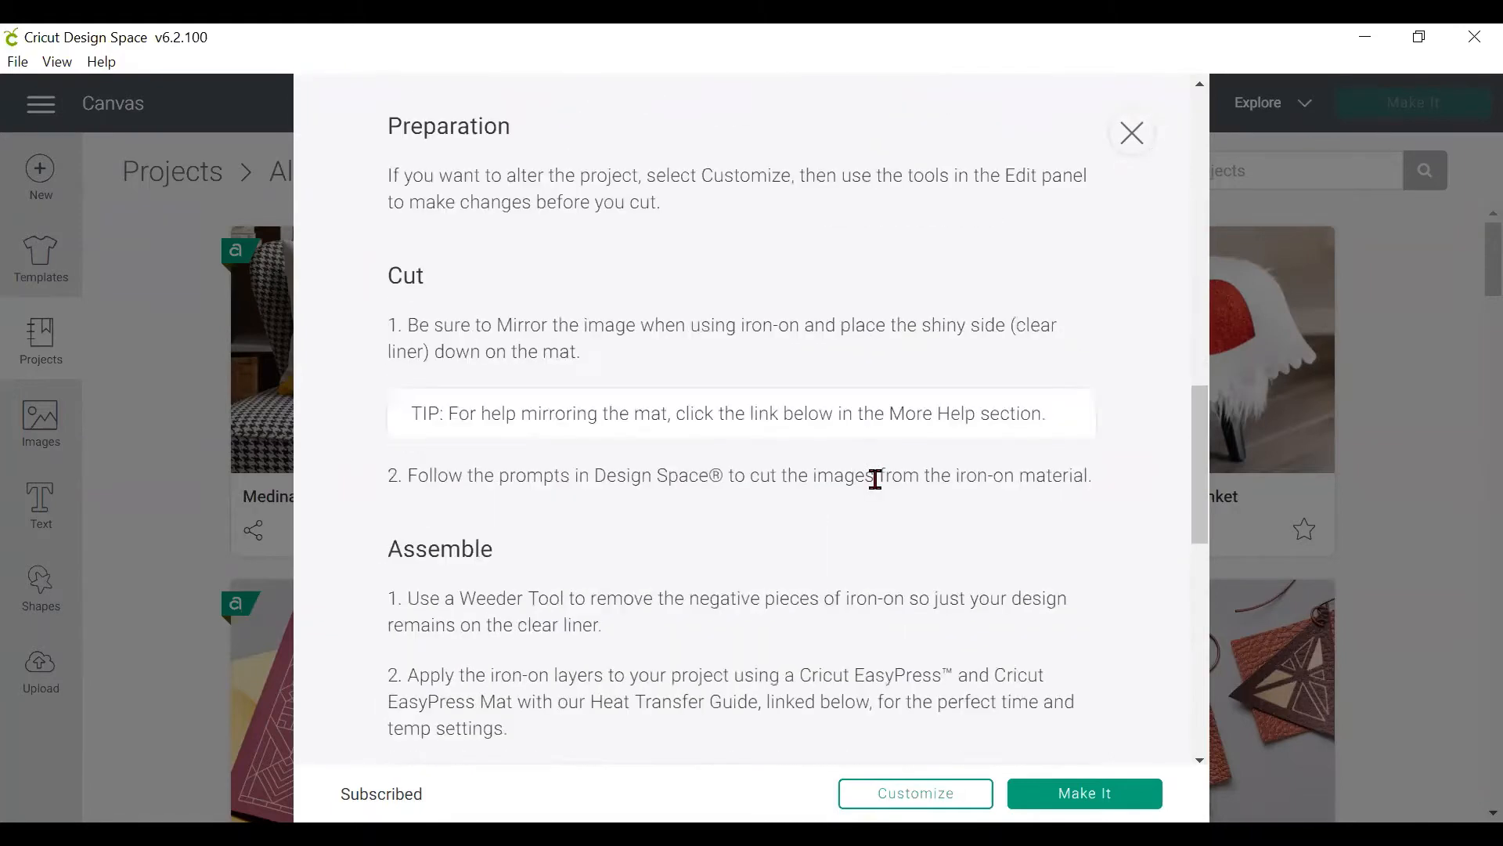
{"action": "scroll", "coordinate": [875, 479], "scroll_direction": "up", "scroll_amount": 10}
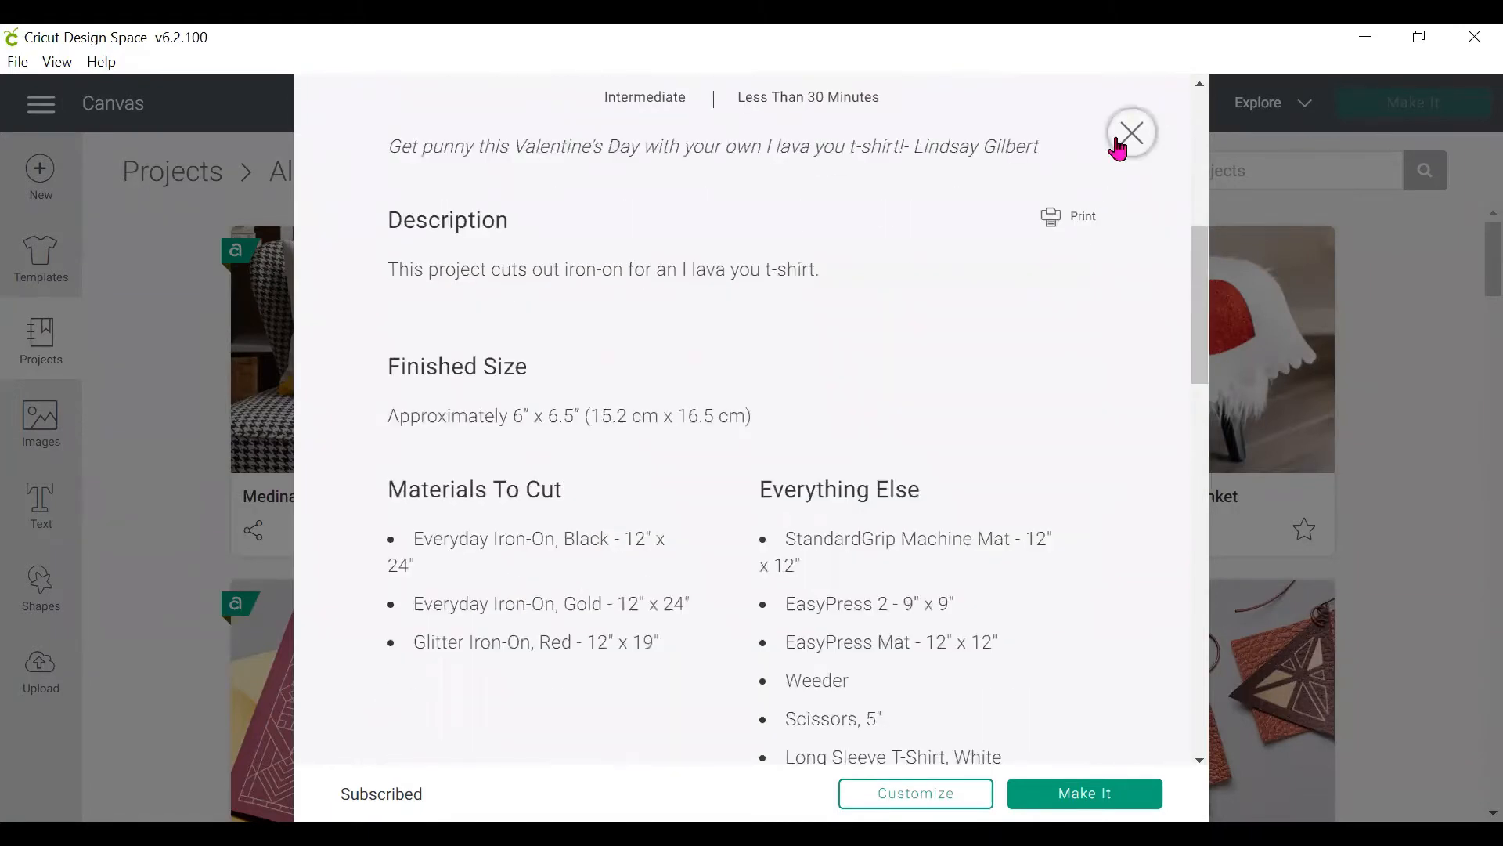
{"action": "left_click", "coordinate": [1128, 137]}
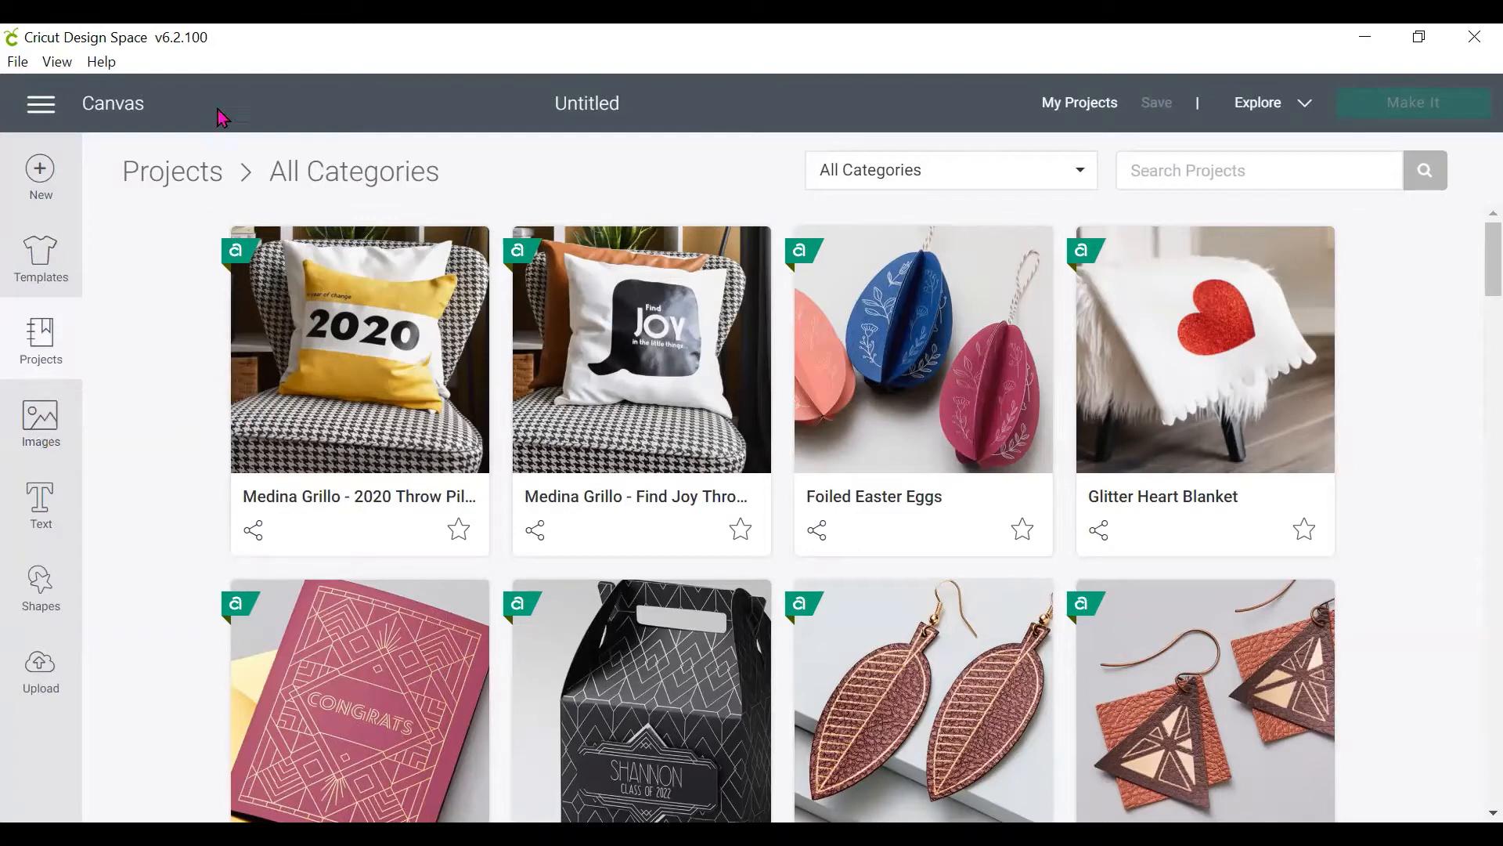
Step: Return to the home page and start a new project with a blank canvas
{"action": "left_click", "coordinate": [35, 106]}
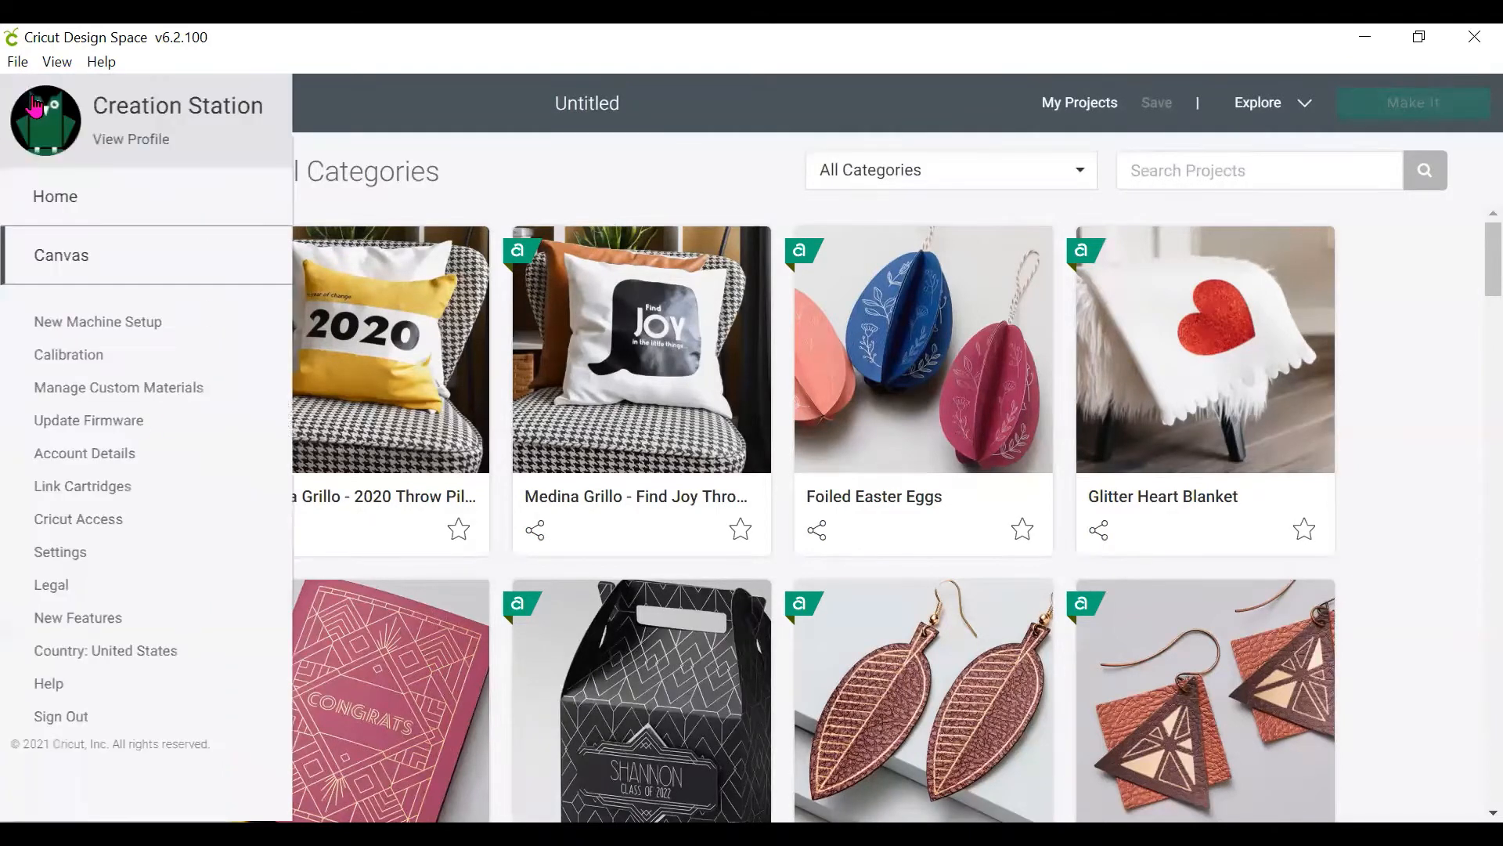
{"action": "left_click", "coordinate": [48, 196]}
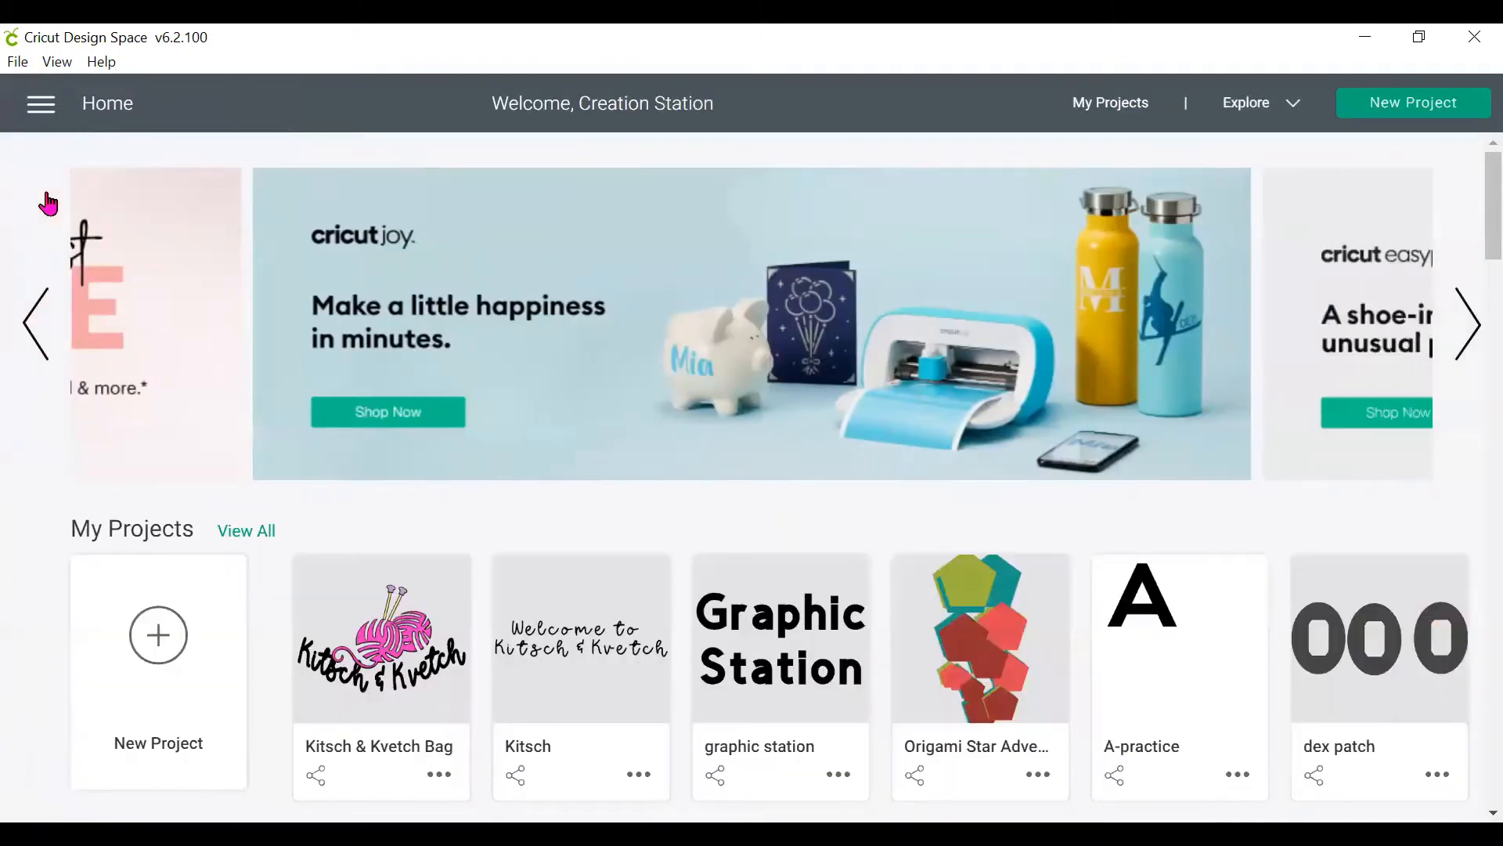
{"action": "left_click", "coordinate": [141, 663]}
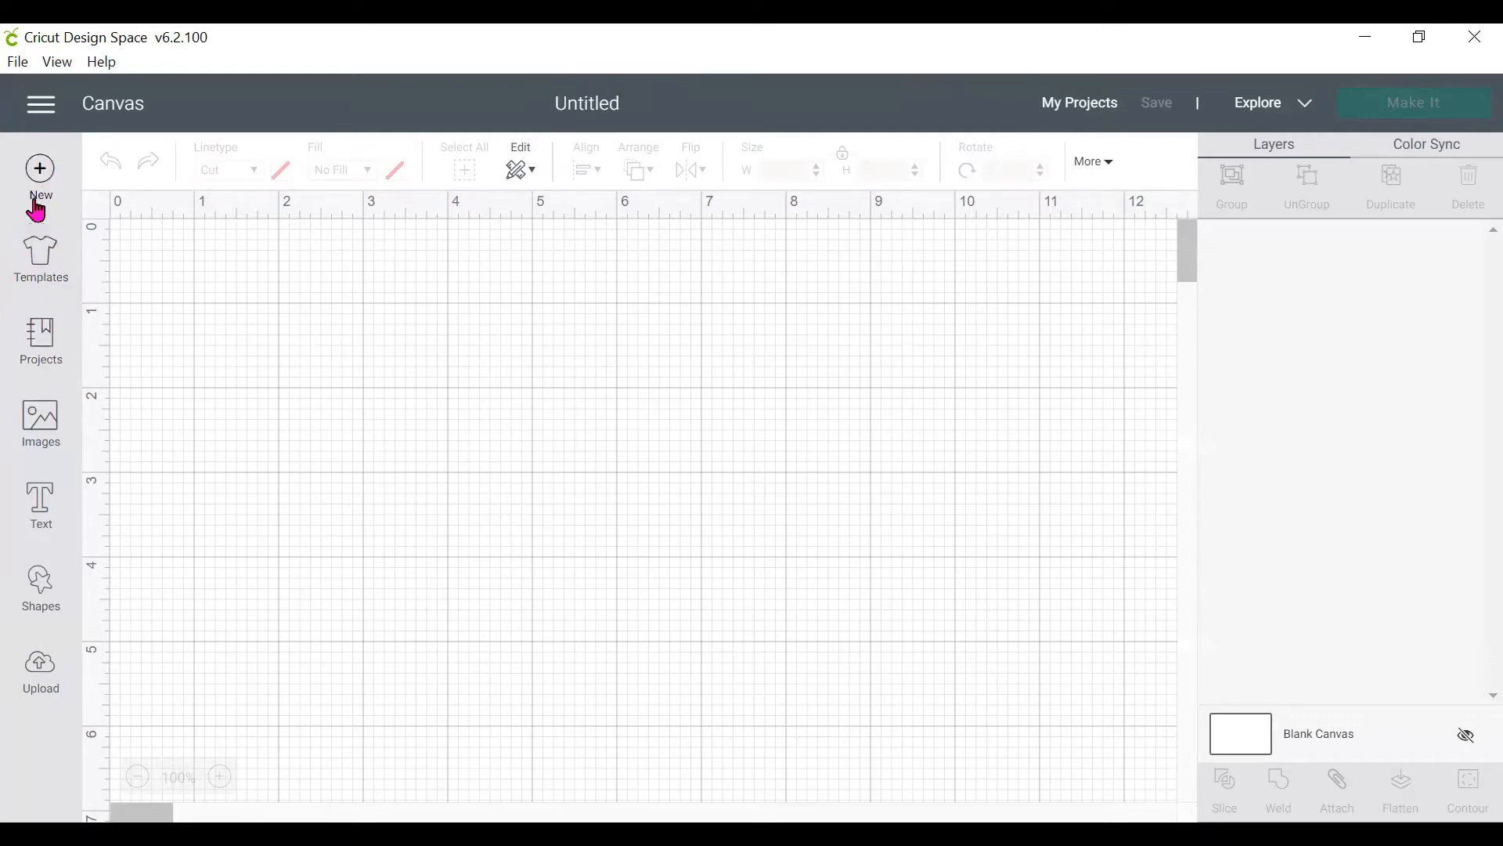
Step: Look through the available canvas templates, the ready-made project library and the image categories
{"action": "left_click", "coordinate": [39, 273]}
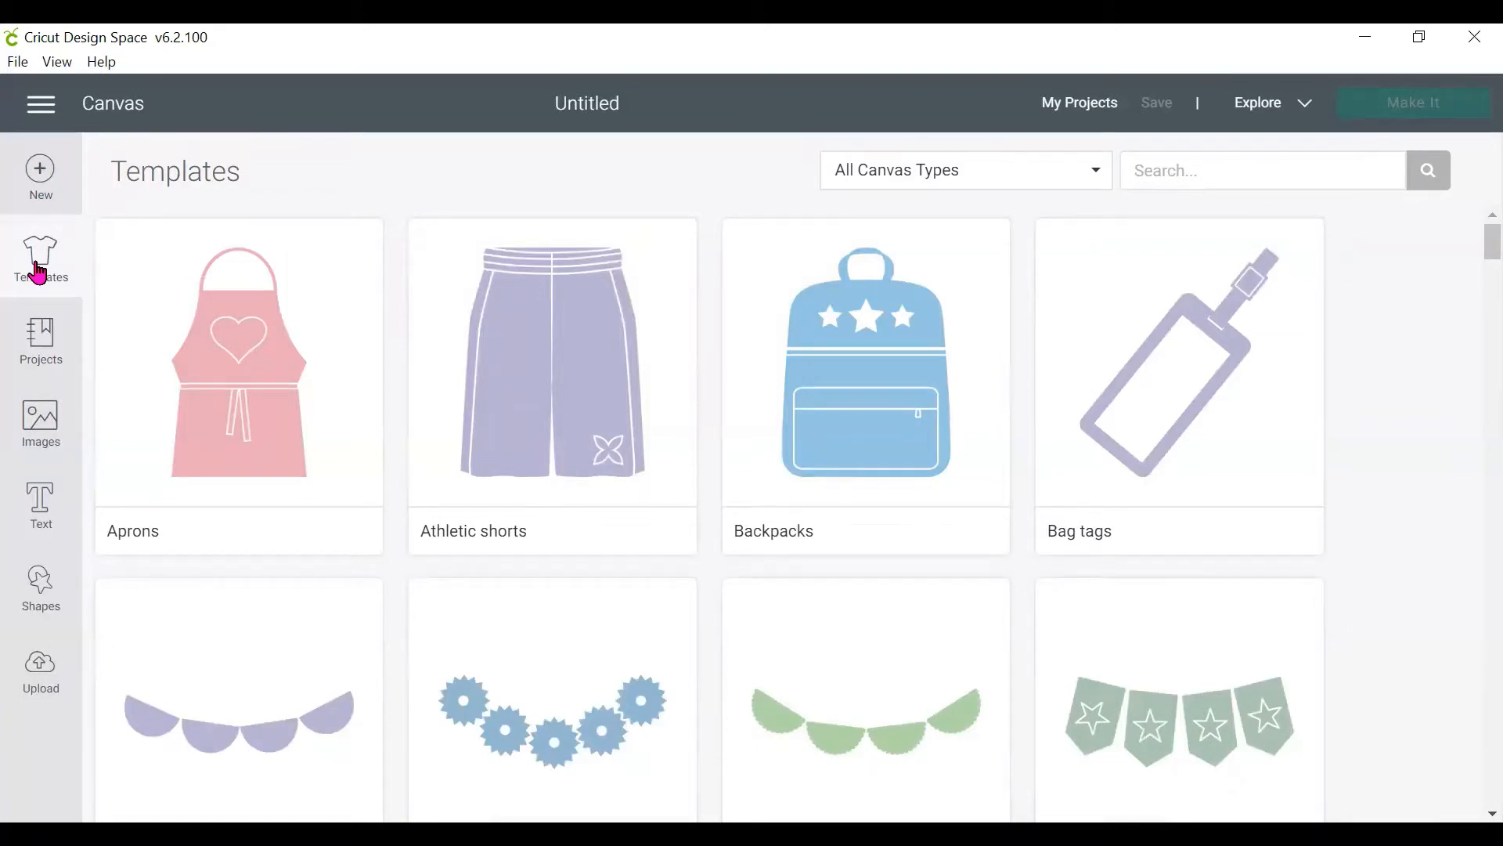
{"action": "scroll", "coordinate": [362, 510], "scroll_direction": "down", "scroll_amount": 5}
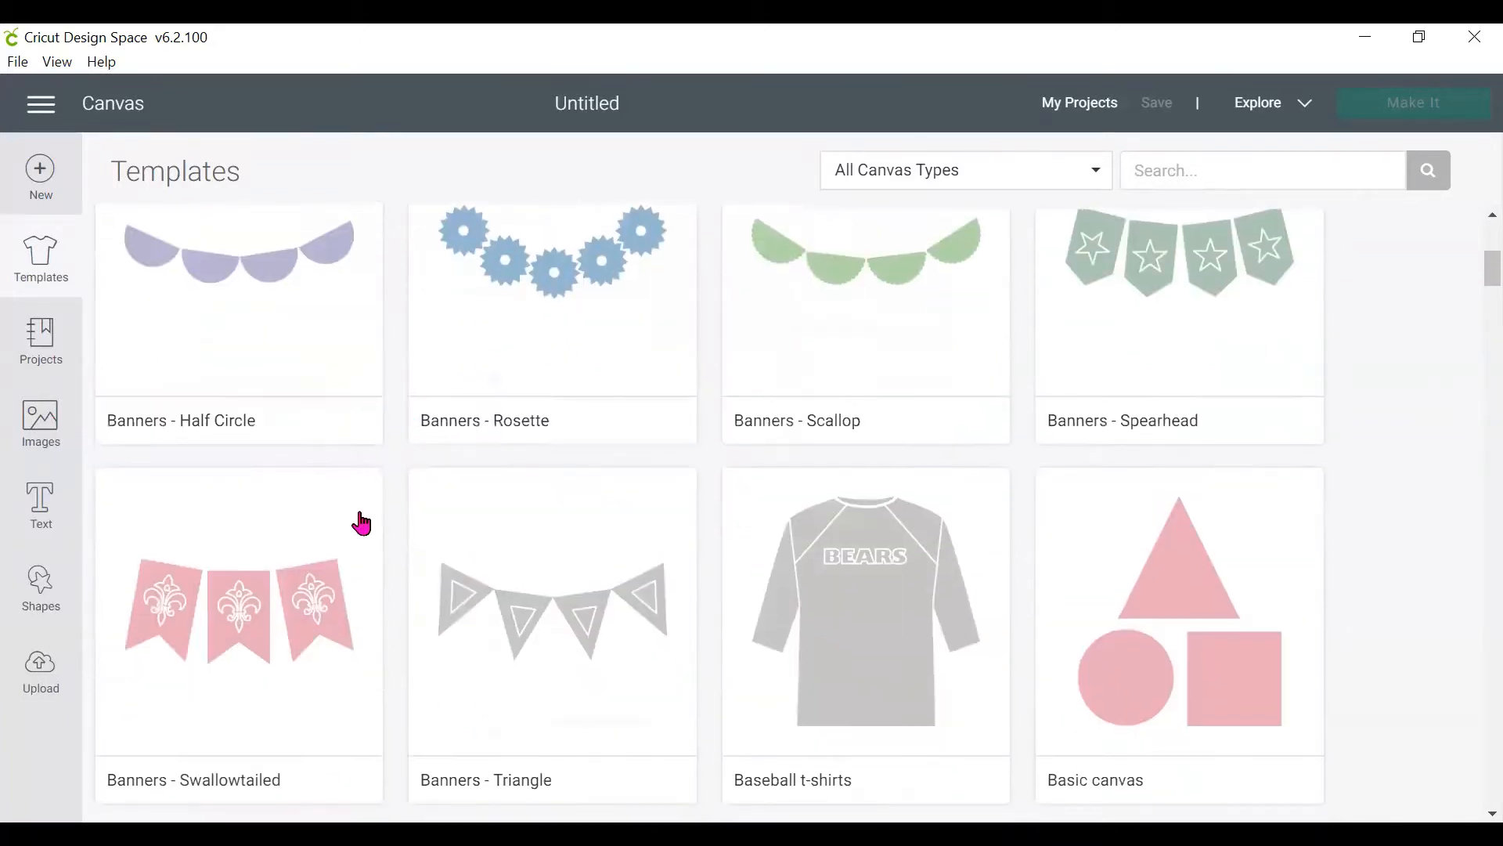
{"action": "scroll", "coordinate": [362, 516], "scroll_direction": "down", "scroll_amount": 4}
{"action": "scroll", "coordinate": [251, 597], "scroll_direction": "up", "scroll_amount": 9}
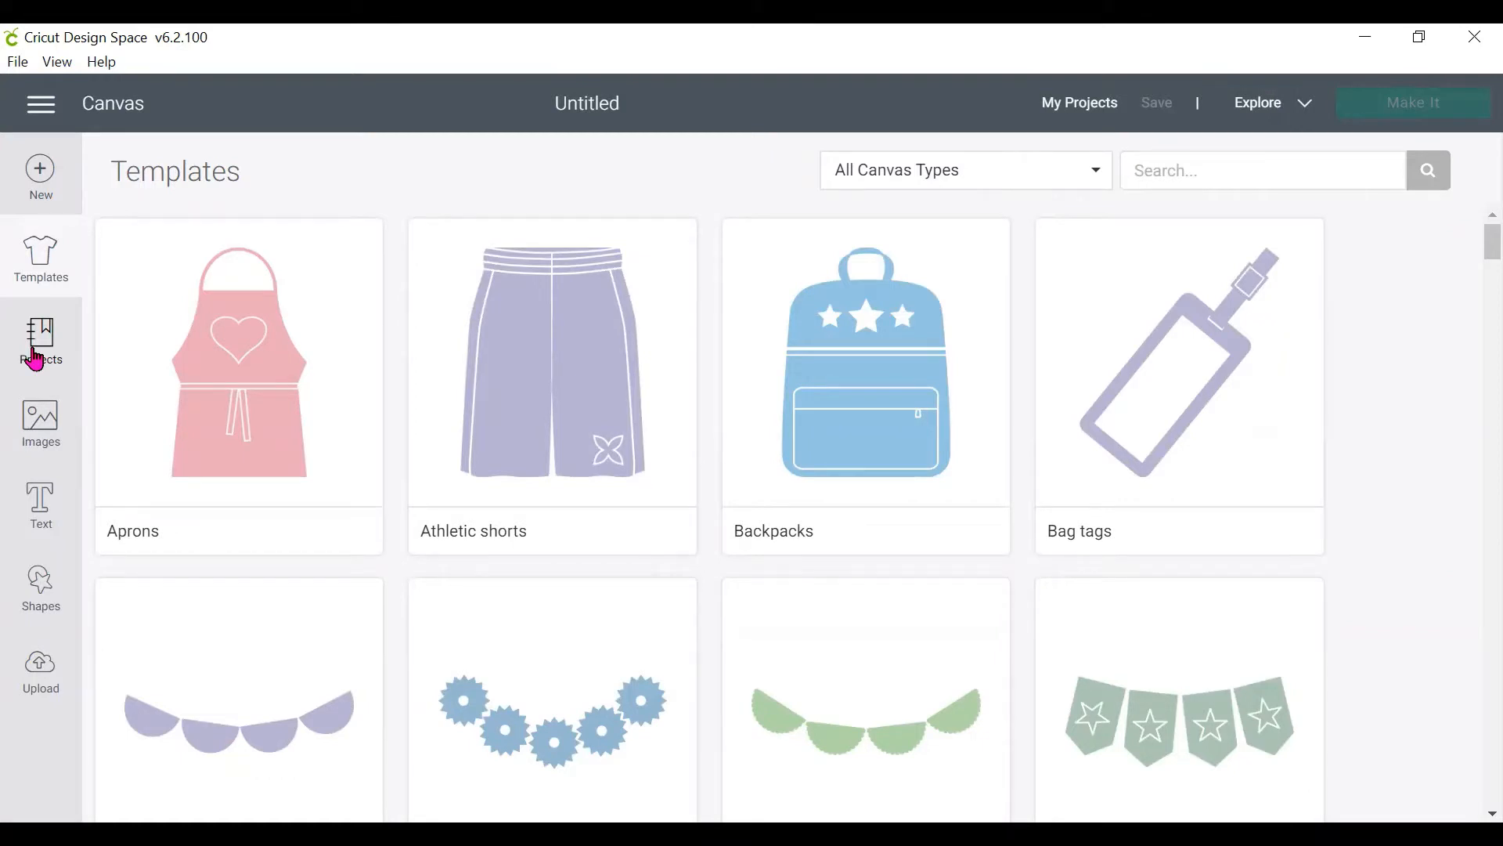
{"action": "left_click", "coordinate": [35, 360]}
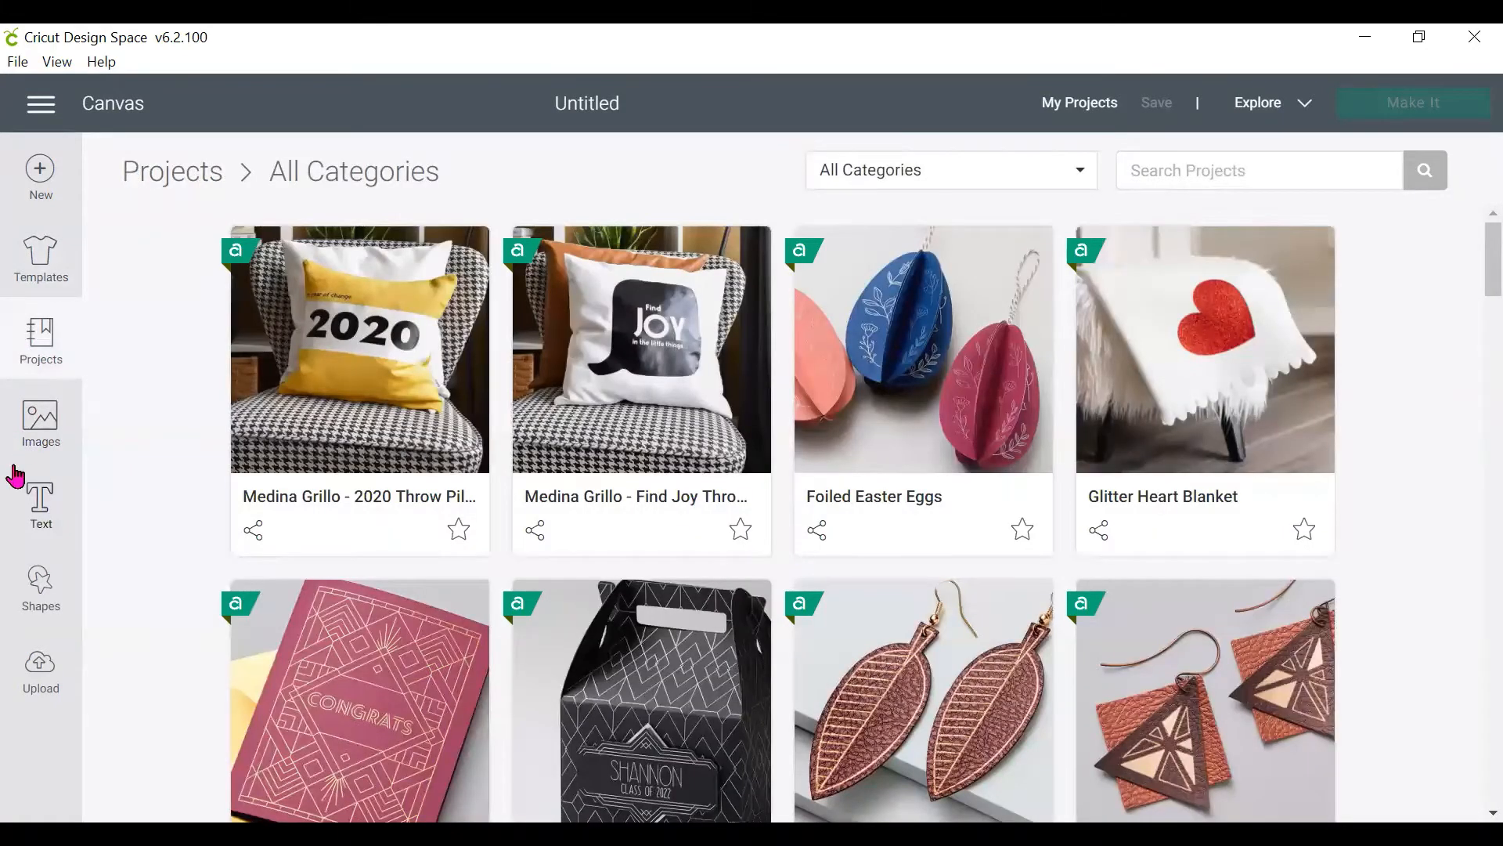
{"action": "left_click", "coordinate": [54, 437]}
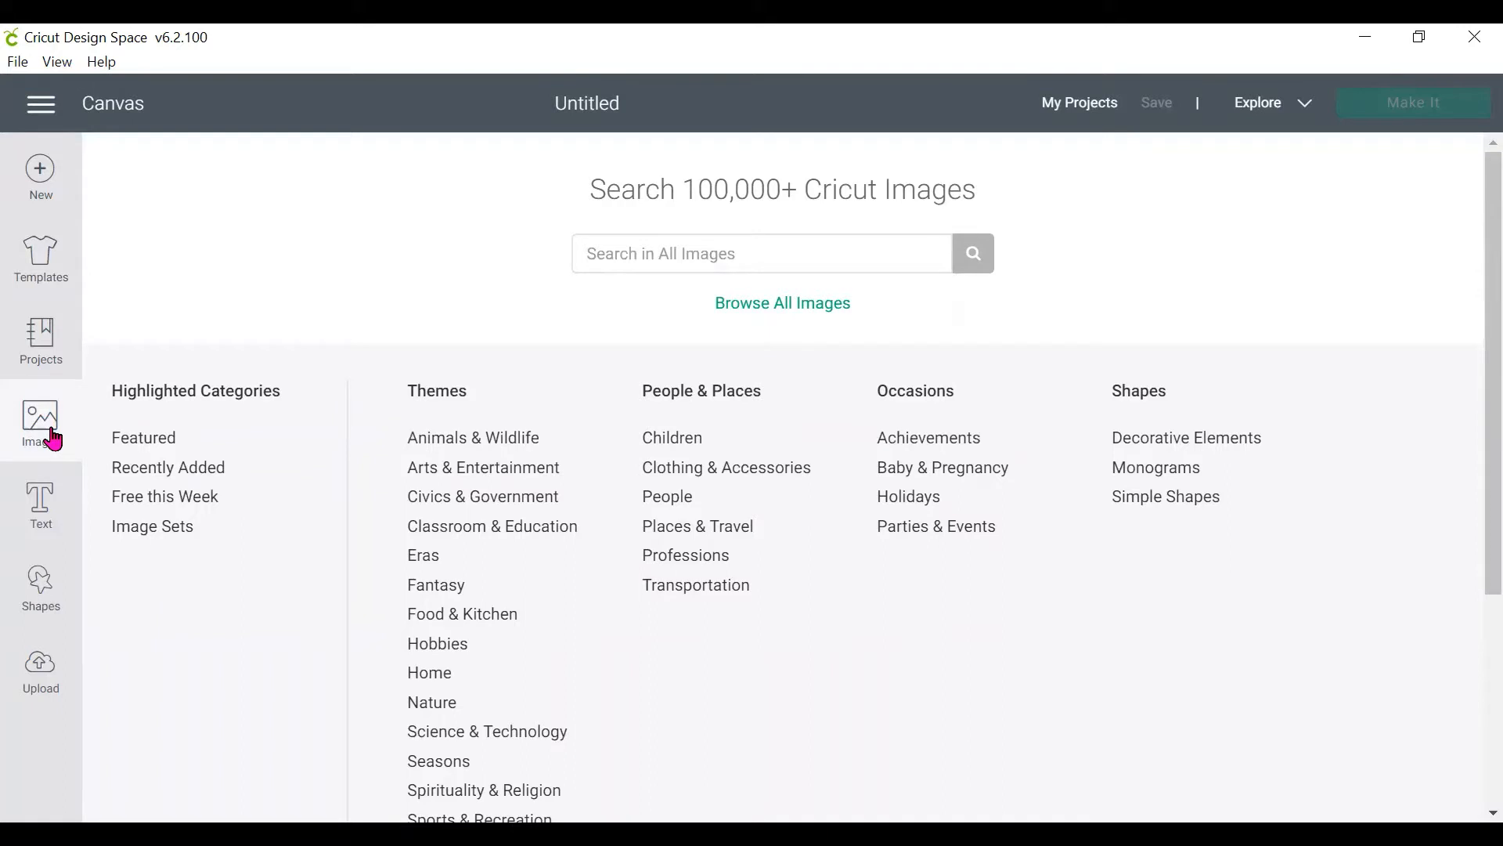
Step: Look at the text settings, the basic shapes and the image upload options, and return to the canvas without uploading
{"action": "left_click", "coordinate": [41, 521]}
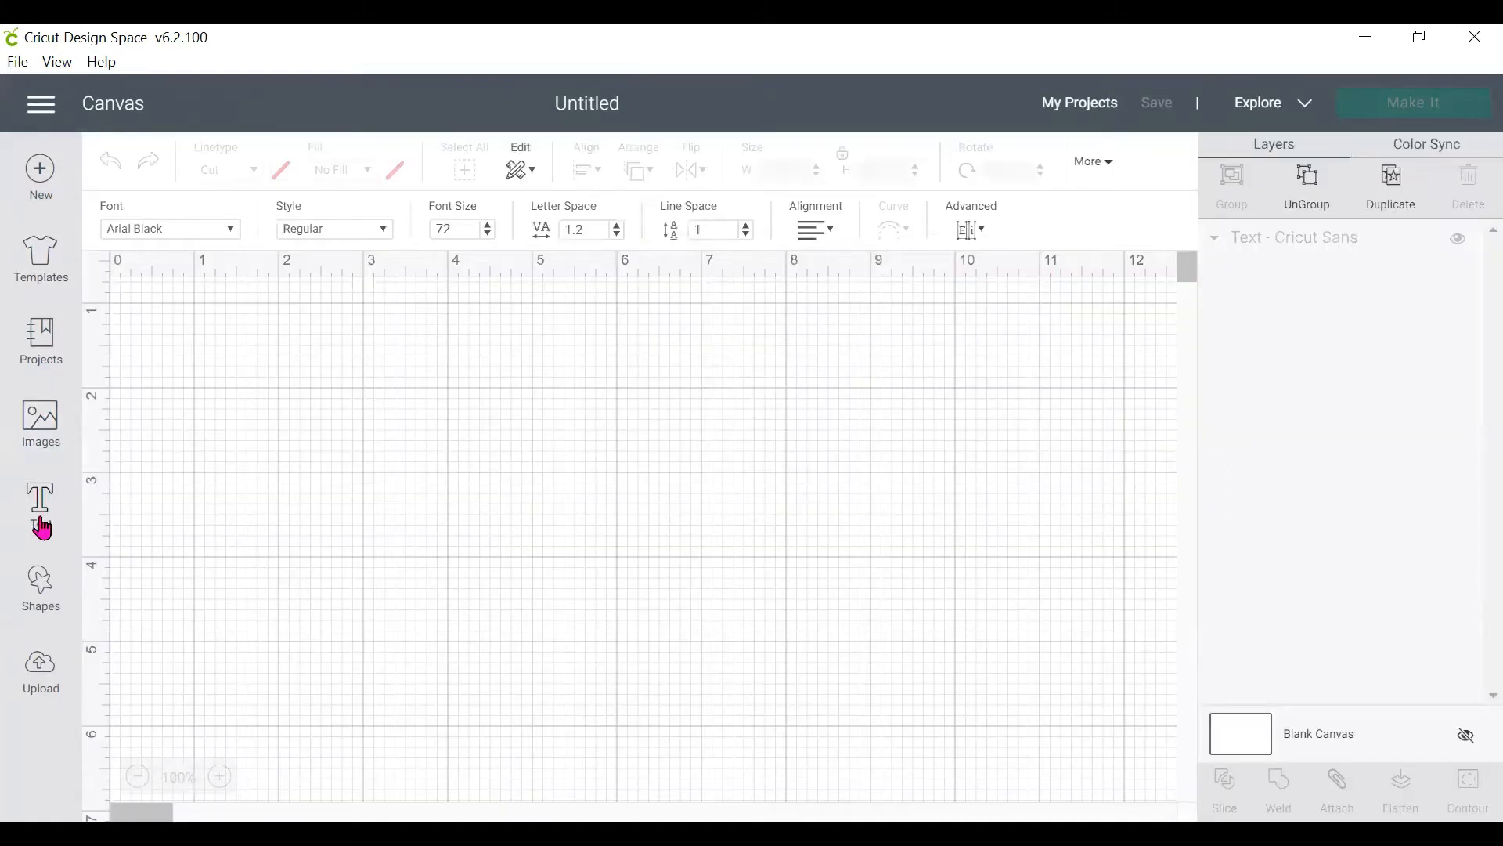
{"action": "left_click", "coordinate": [21, 590]}
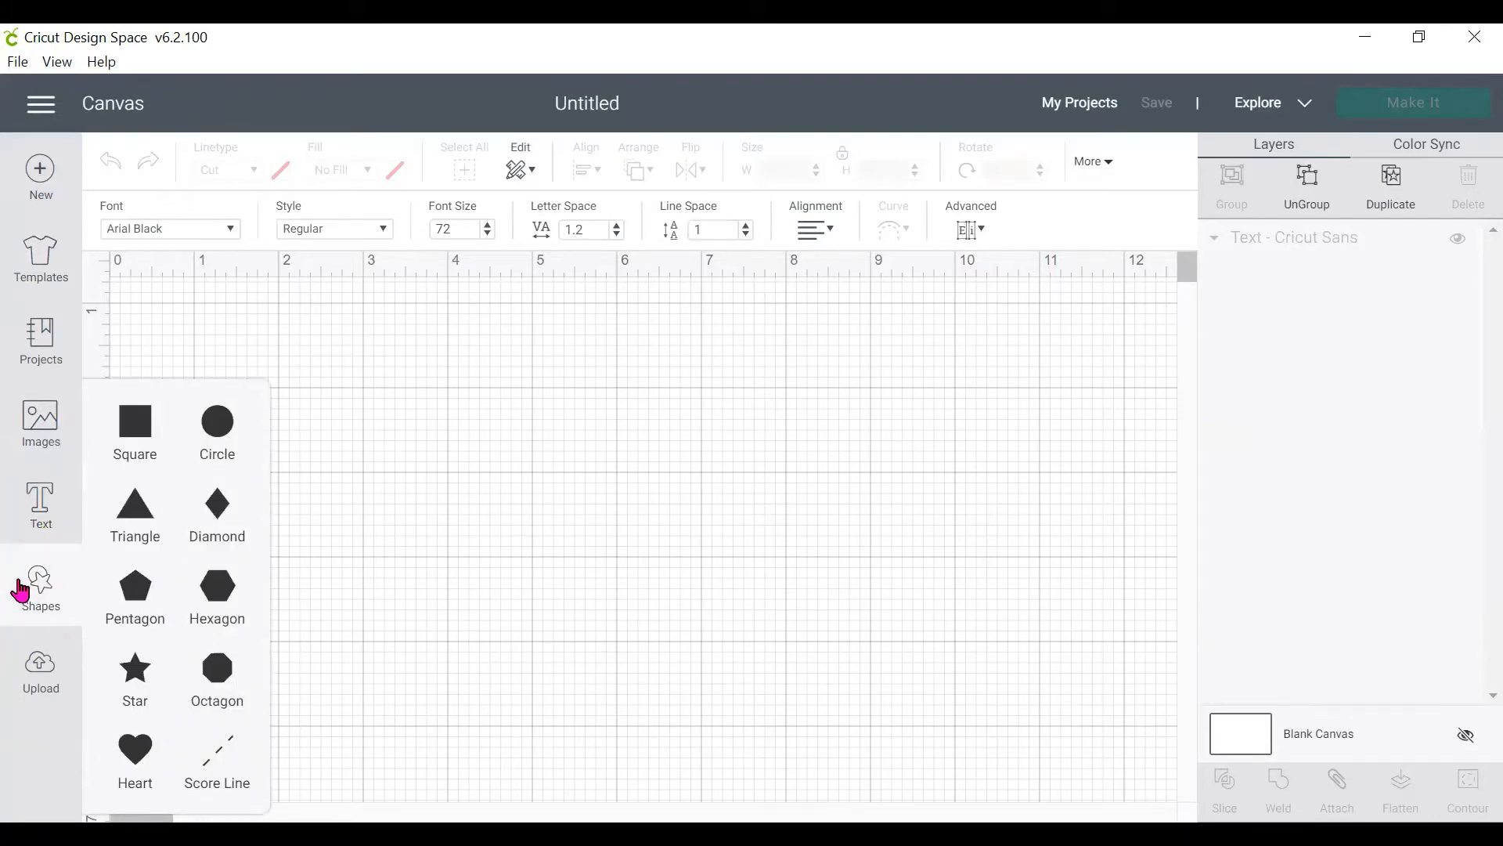
{"action": "left_click", "coordinate": [39, 671]}
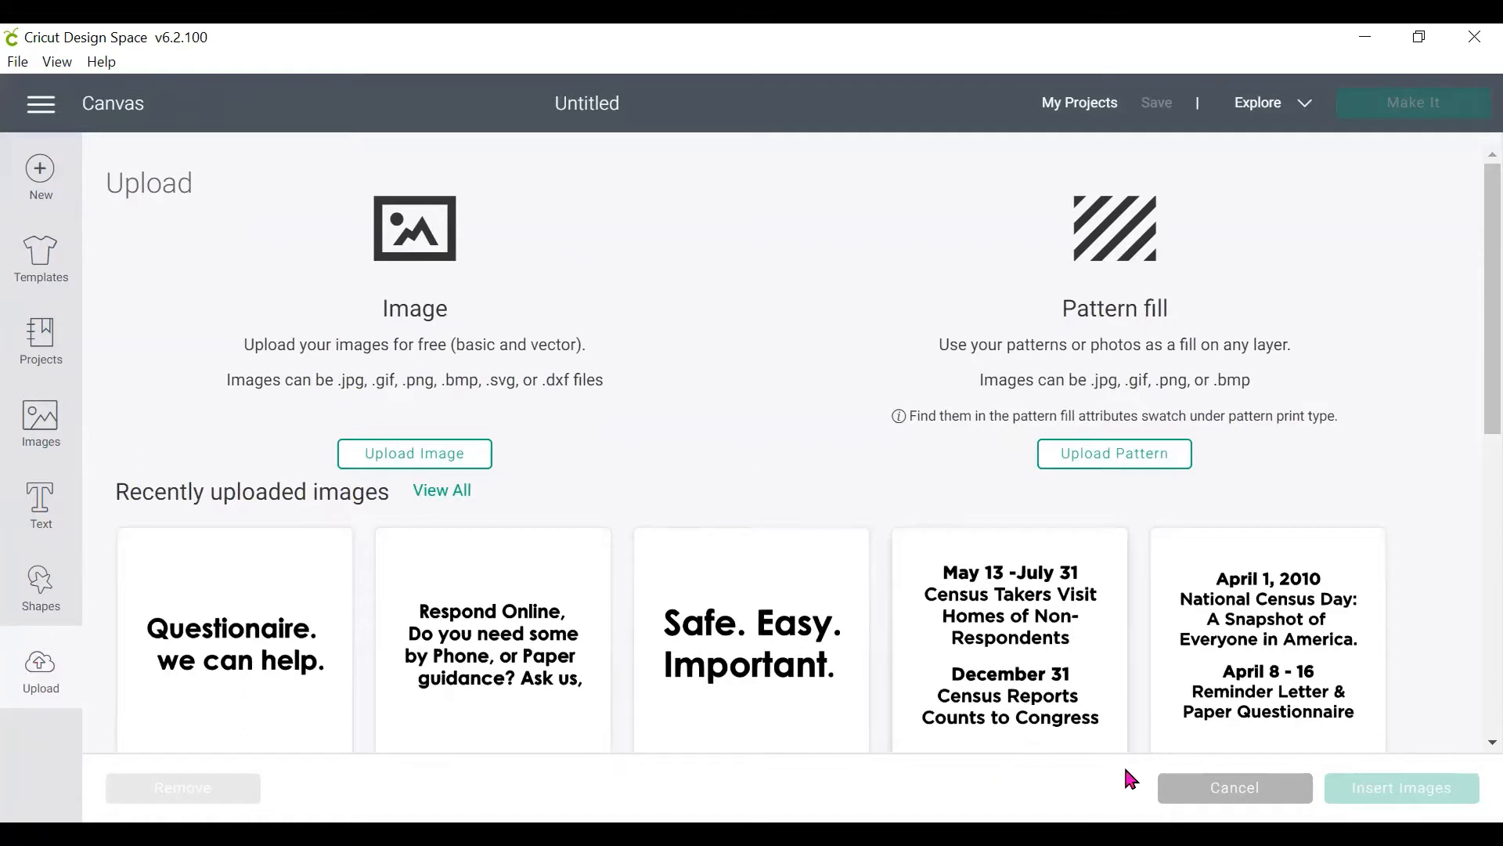
{"action": "left_click", "coordinate": [1235, 787]}
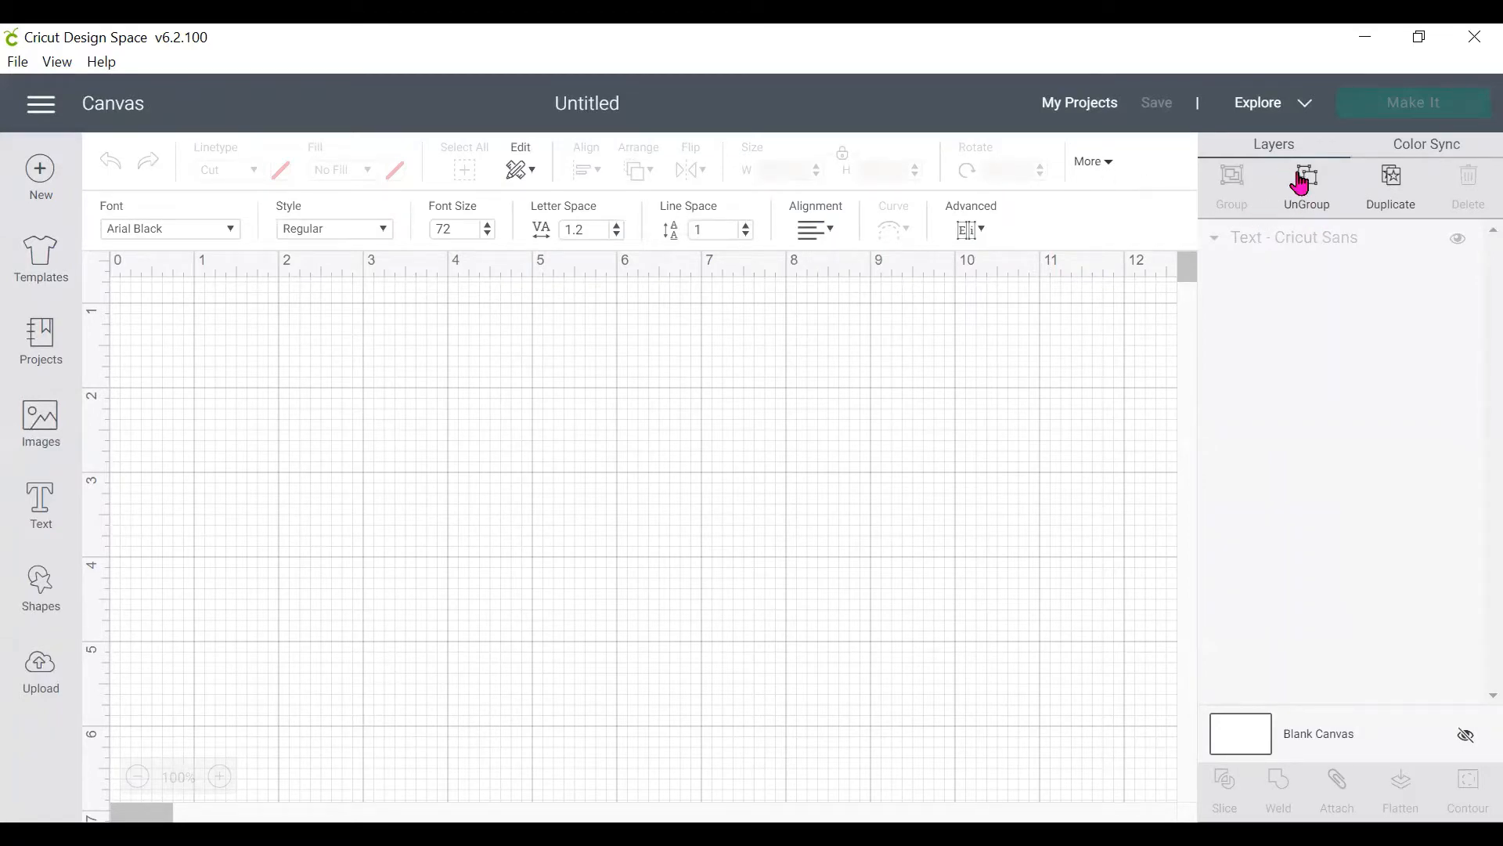
Step: View the Color Sync information and return to the canvas's layer list
{"action": "left_click", "coordinate": [1431, 157]}
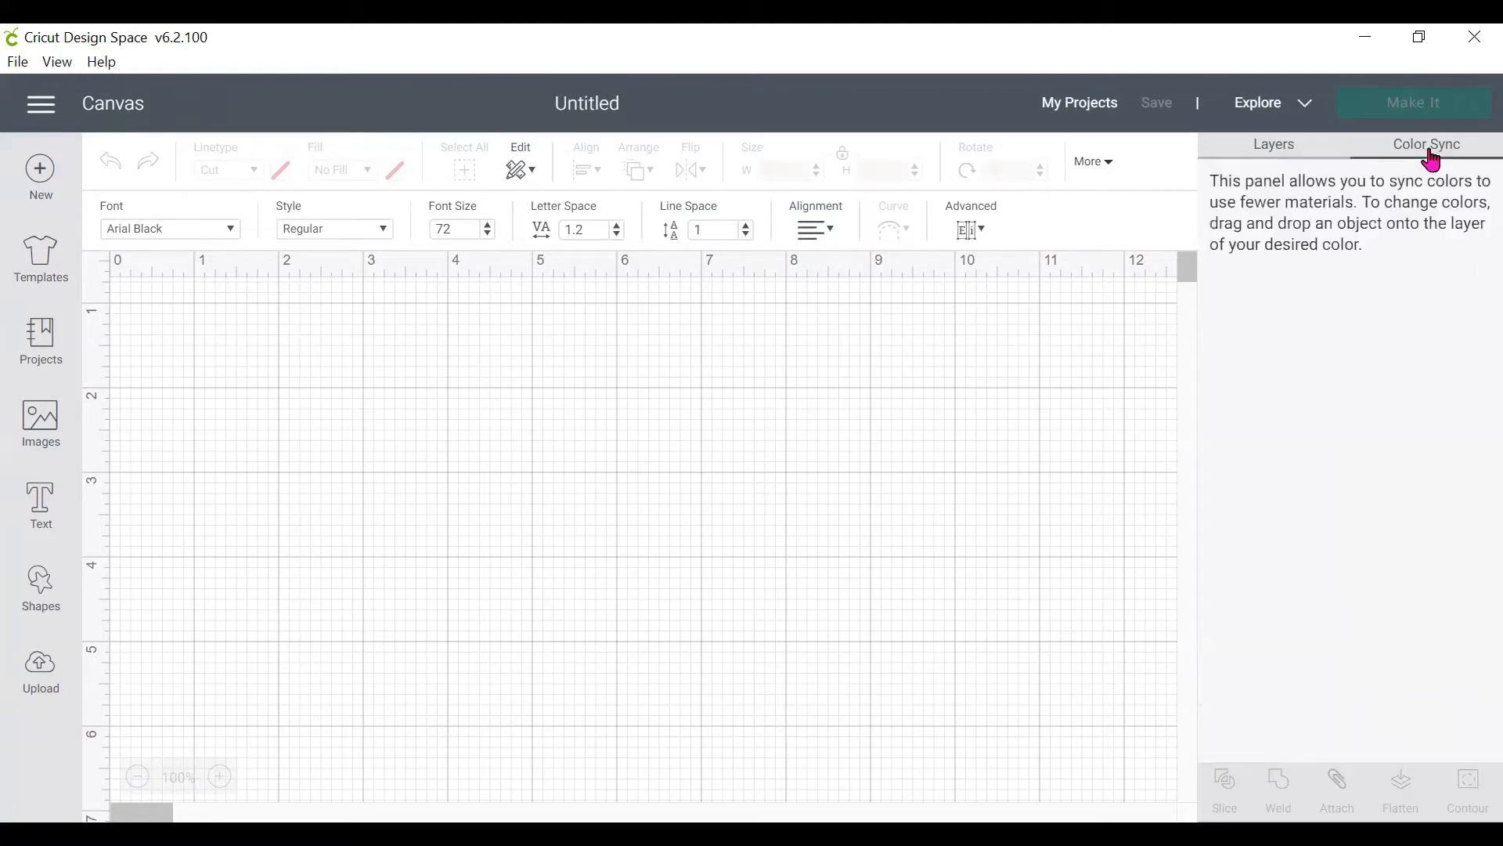
{"action": "left_click", "coordinate": [1272, 156]}
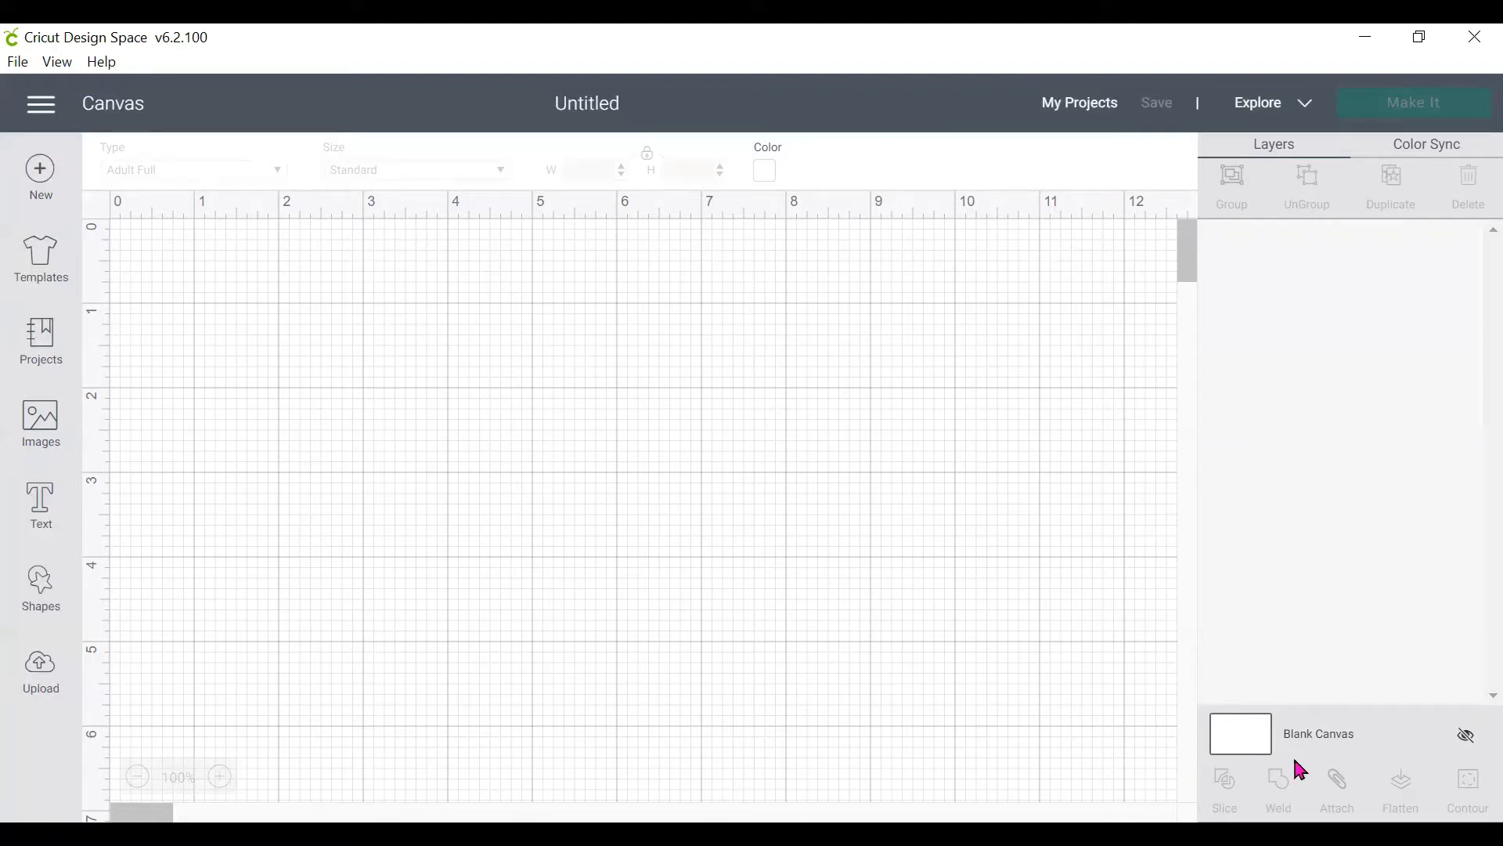
{"action": "left_click", "coordinate": [32, 440]}
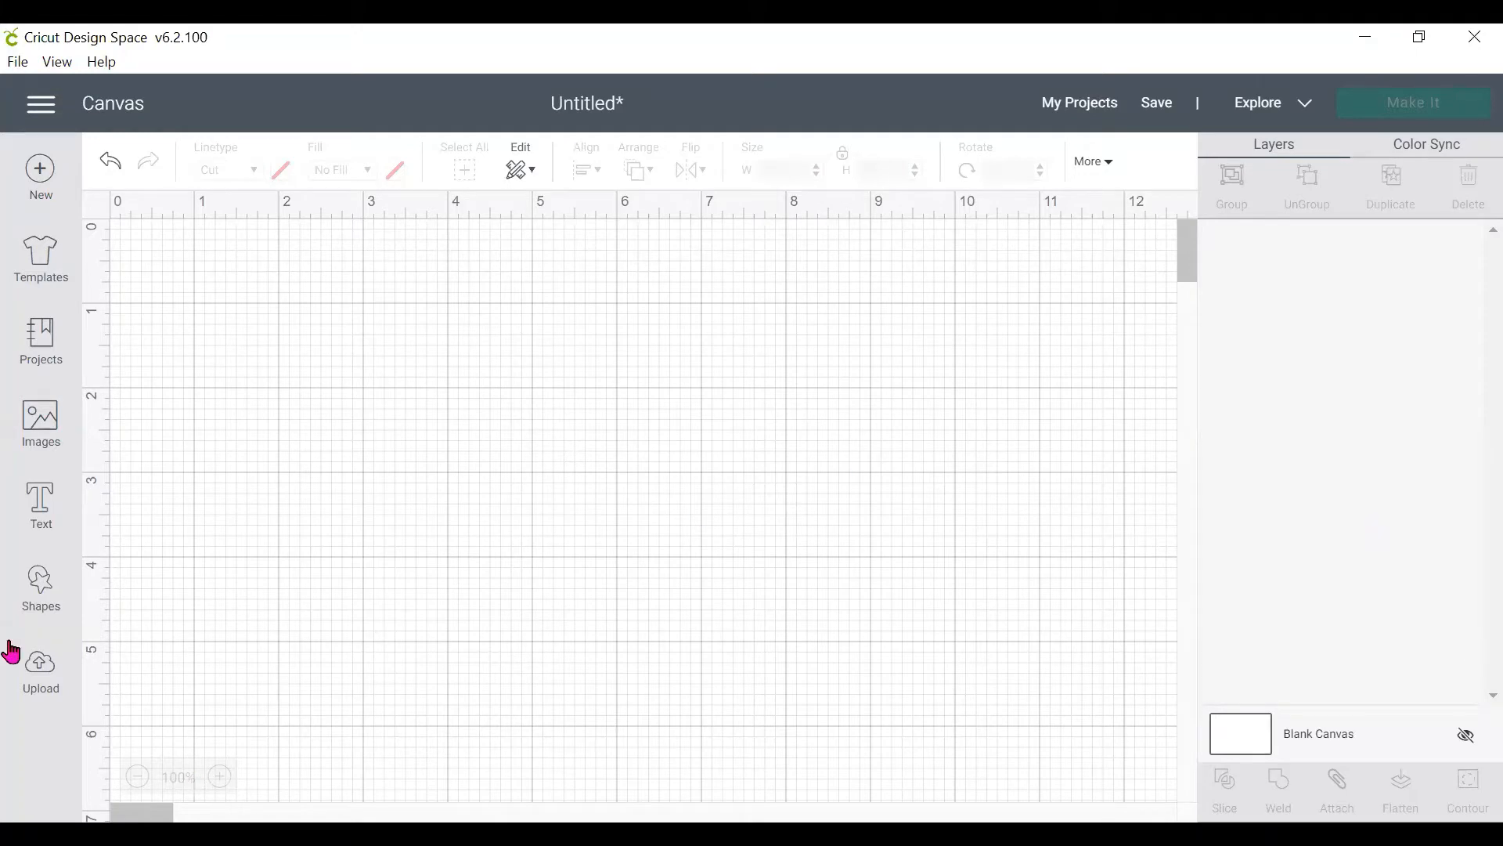
Step: Add a star shape to the canvas and move it away from the canvas corner
{"action": "left_click", "coordinate": [51, 583]}
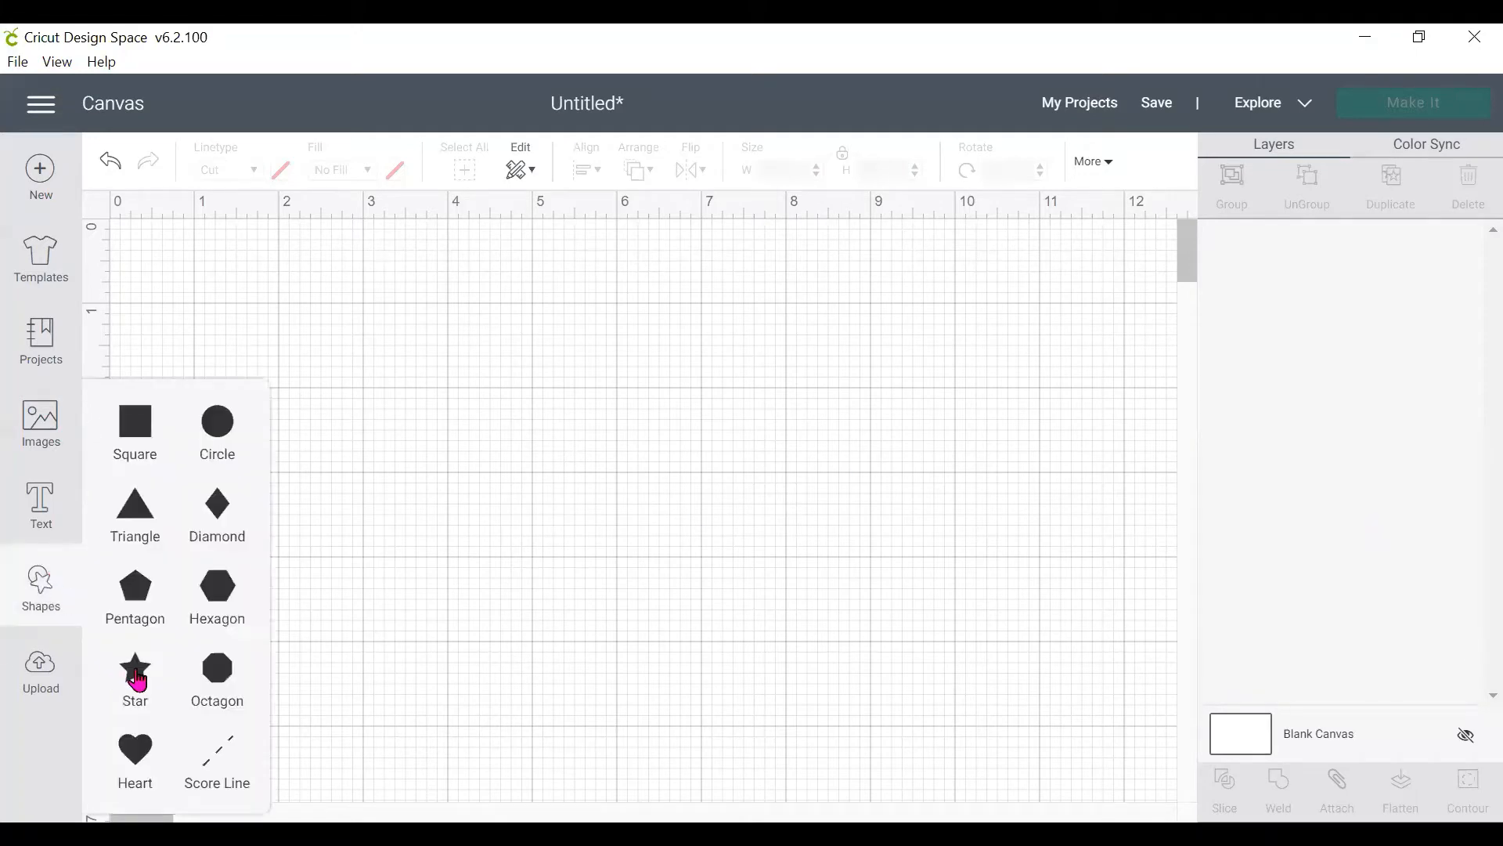
{"action": "left_click", "coordinate": [136, 673]}
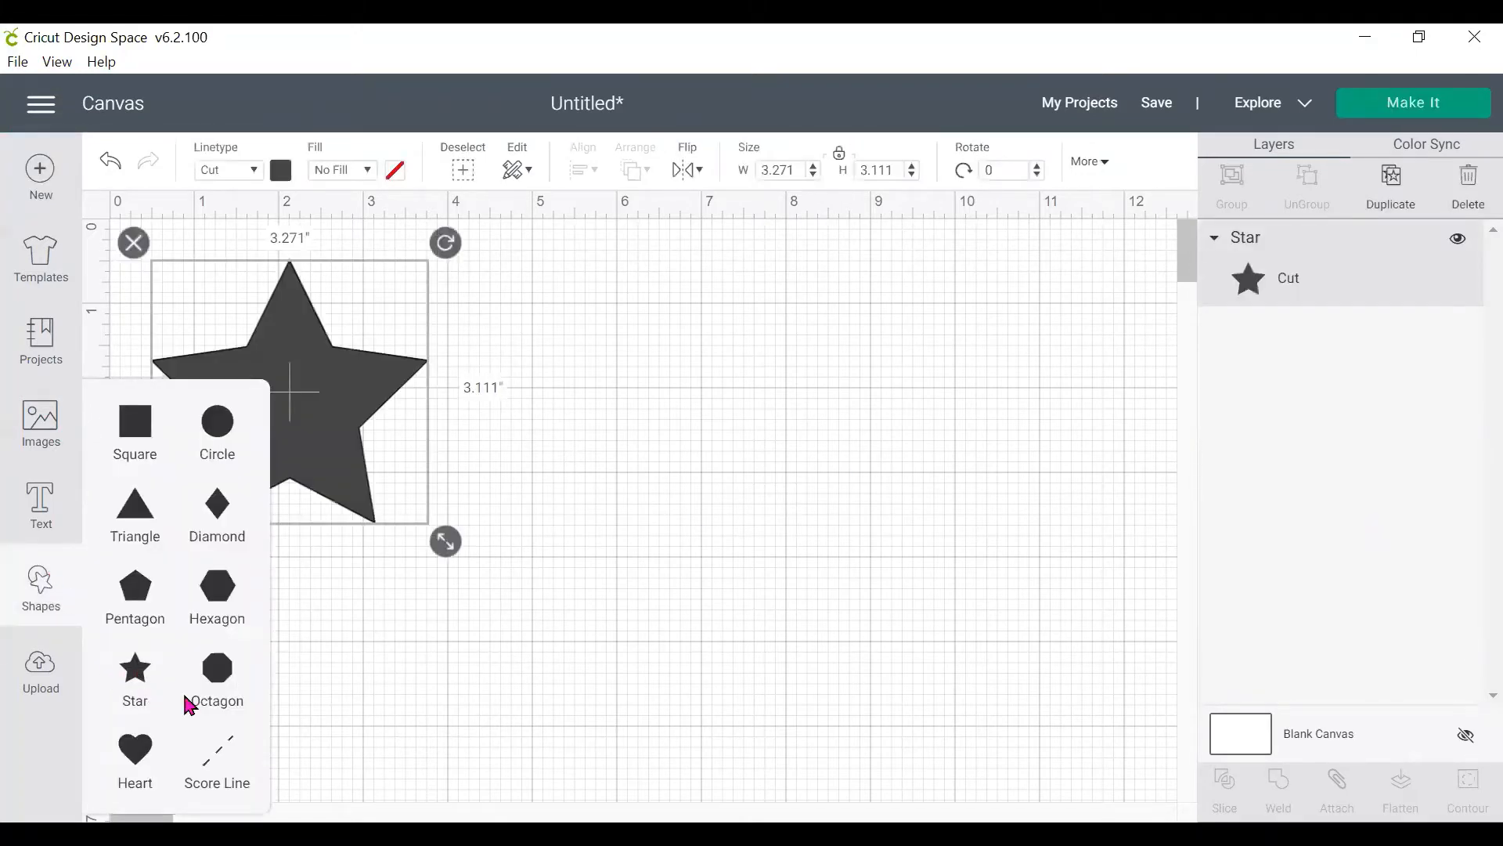
{"action": "left_click", "coordinate": [525, 515]}
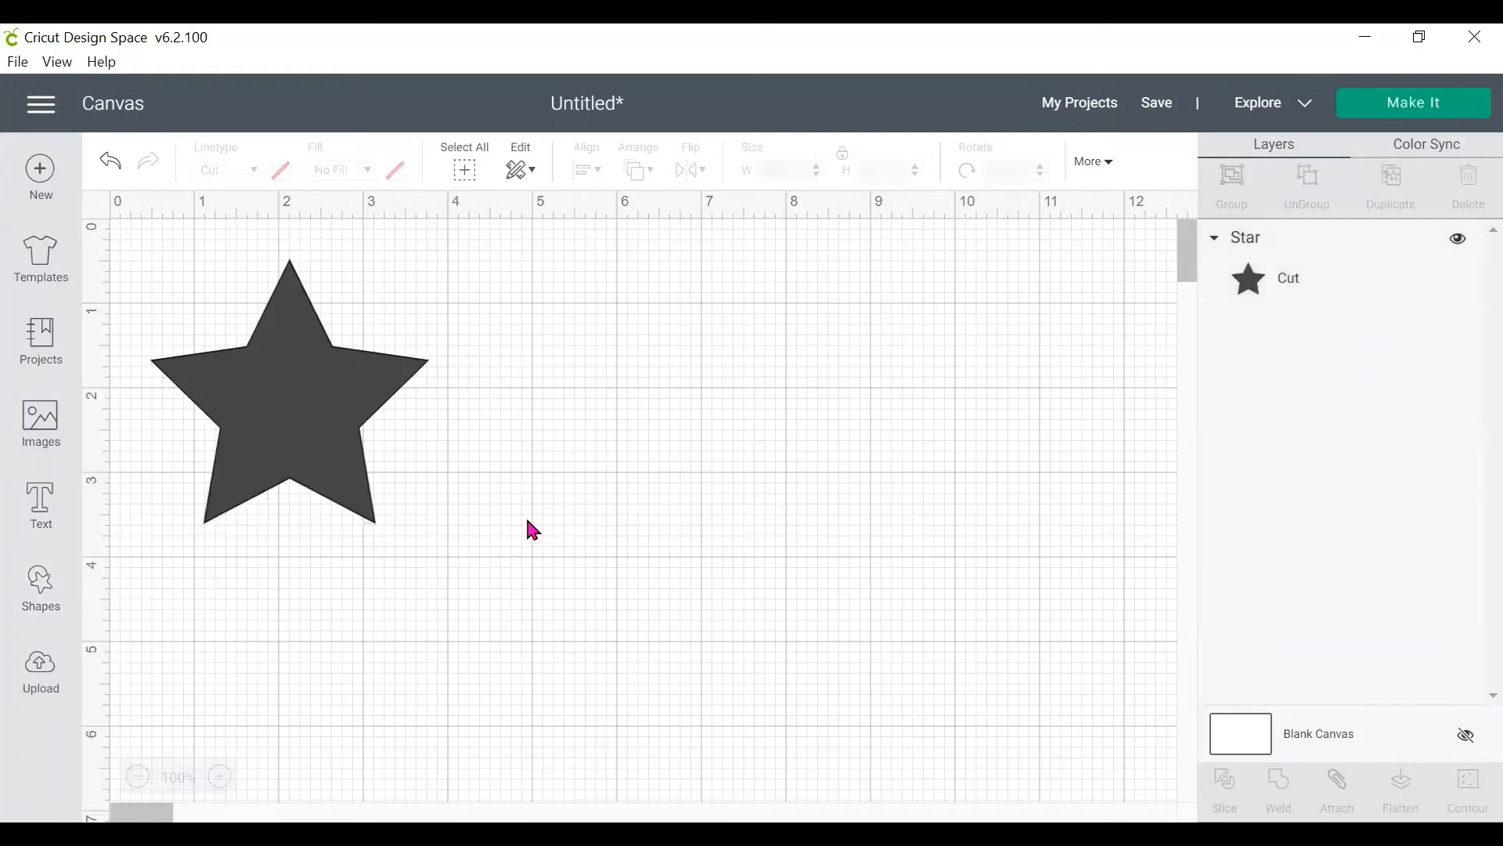
{"action": "left_click_drag", "start_coordinate": [298, 422], "coordinate": [402, 477]}
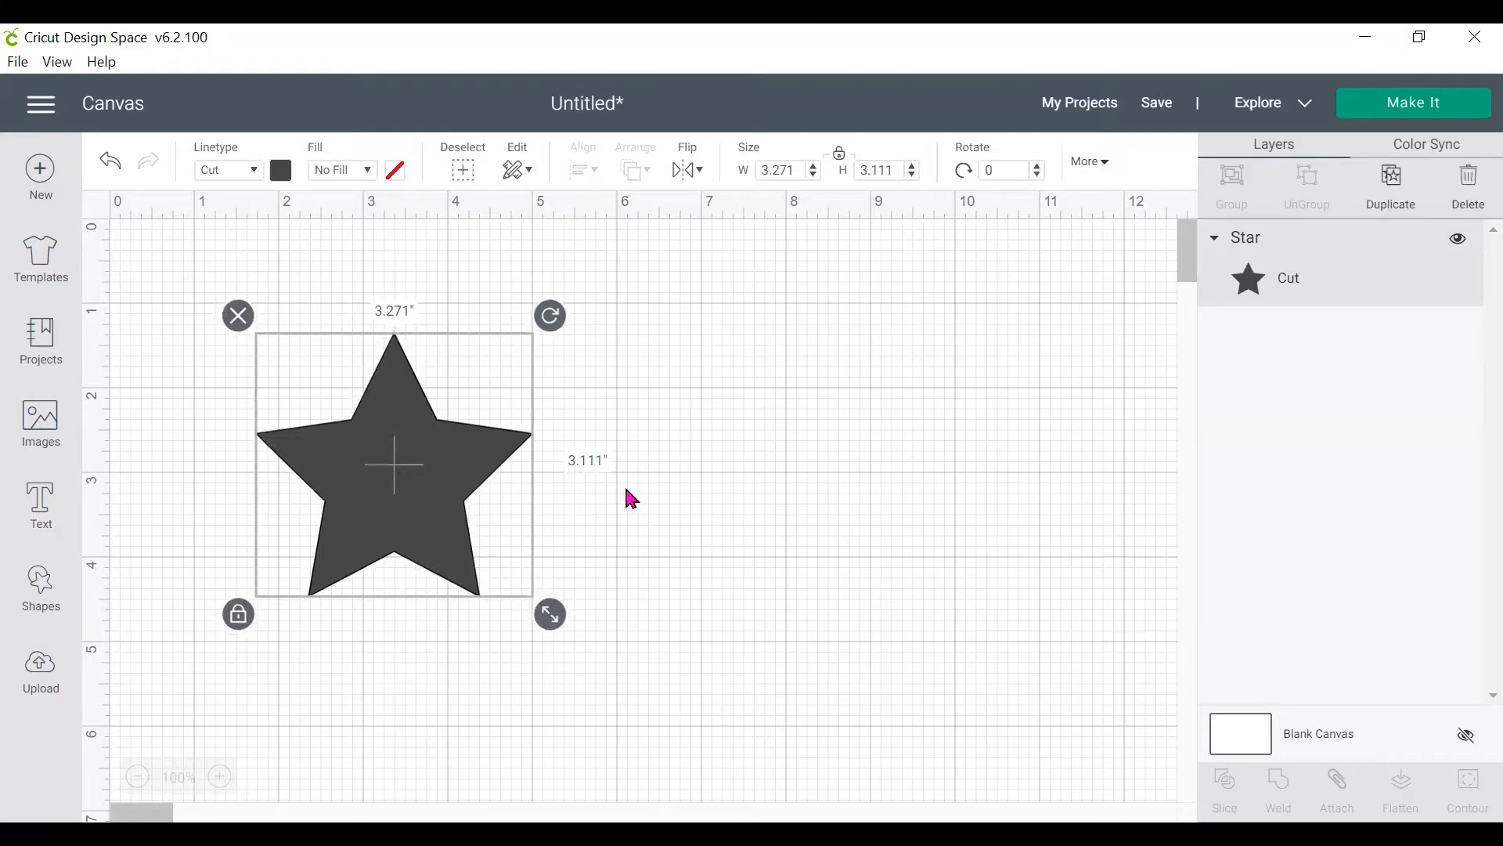
{"action": "left_click", "coordinate": [689, 495]}
{"action": "left_click_drag", "start_coordinate": [397, 480], "coordinate": [405, 483]}
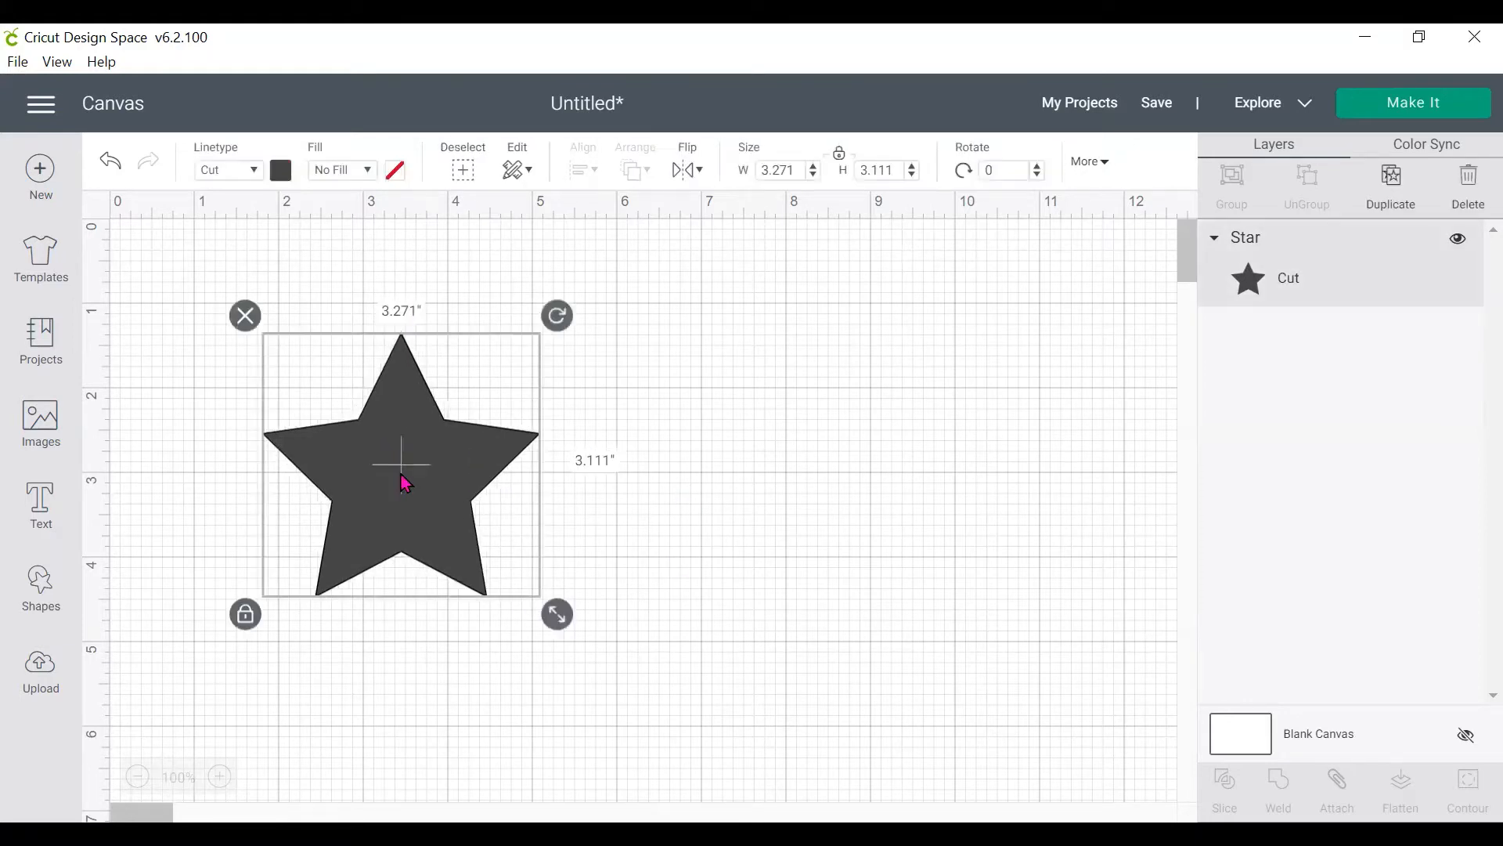
Step: Undo the star's moves and its insertion, and clear the restored Welcome text from the canvas
{"action": "left_click", "coordinate": [116, 177]}
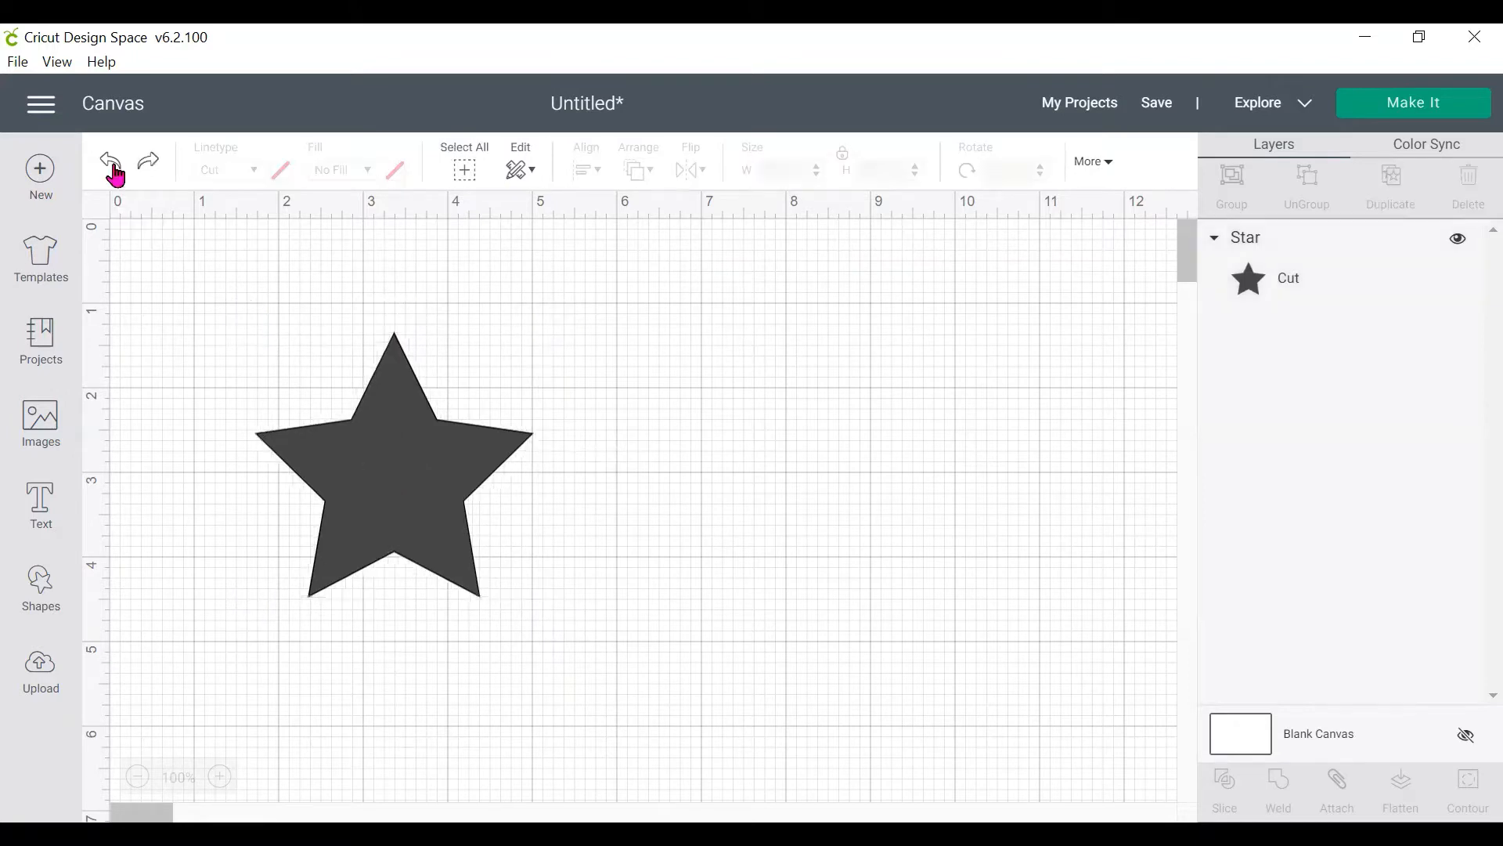
{"action": "left_click", "coordinate": [116, 178]}
{"action": "left_click", "coordinate": [116, 178]}
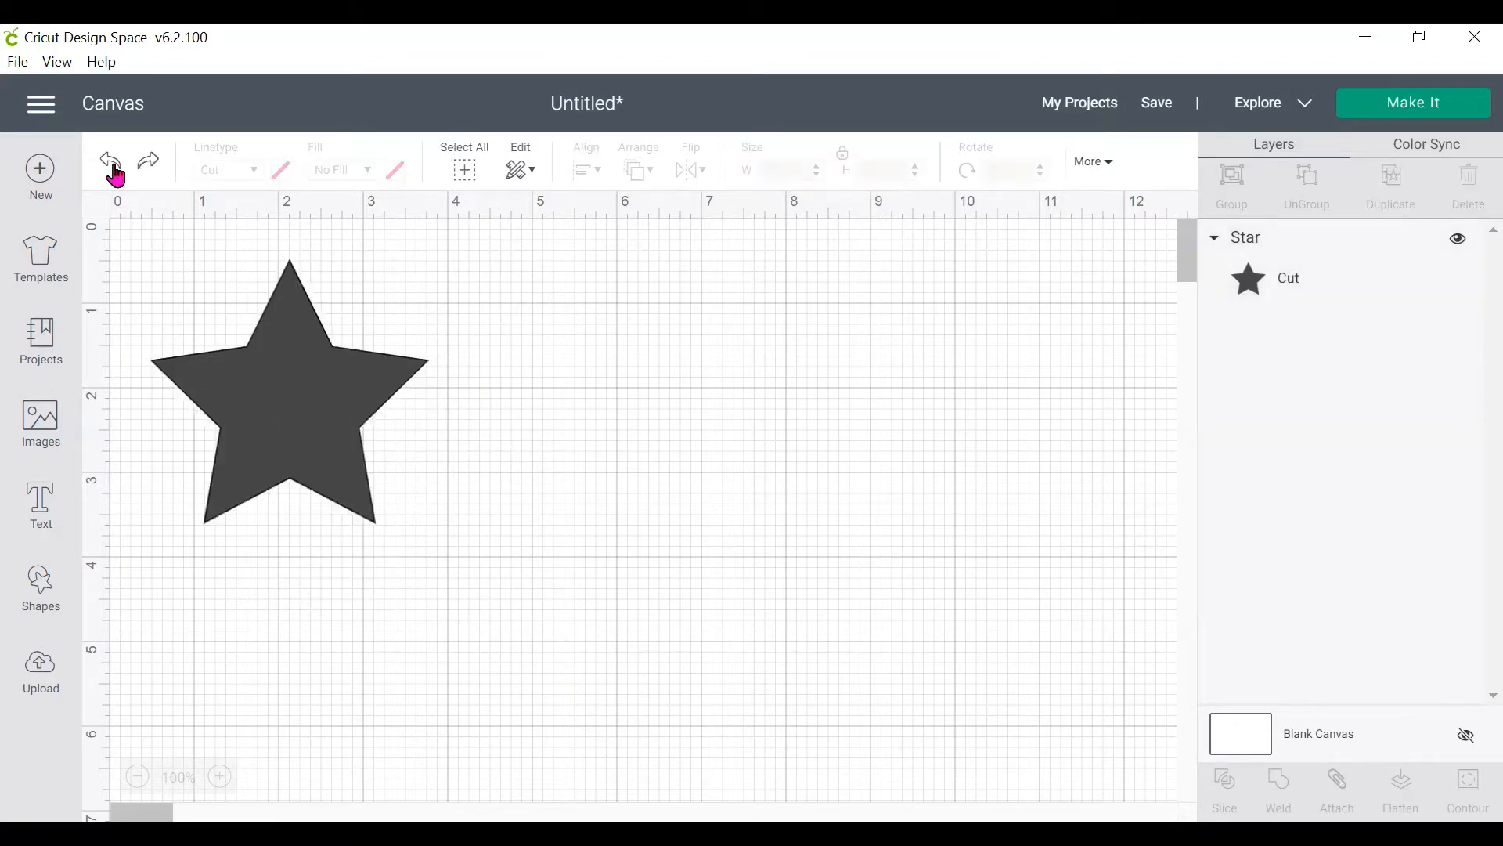
{"action": "left_click", "coordinate": [116, 178]}
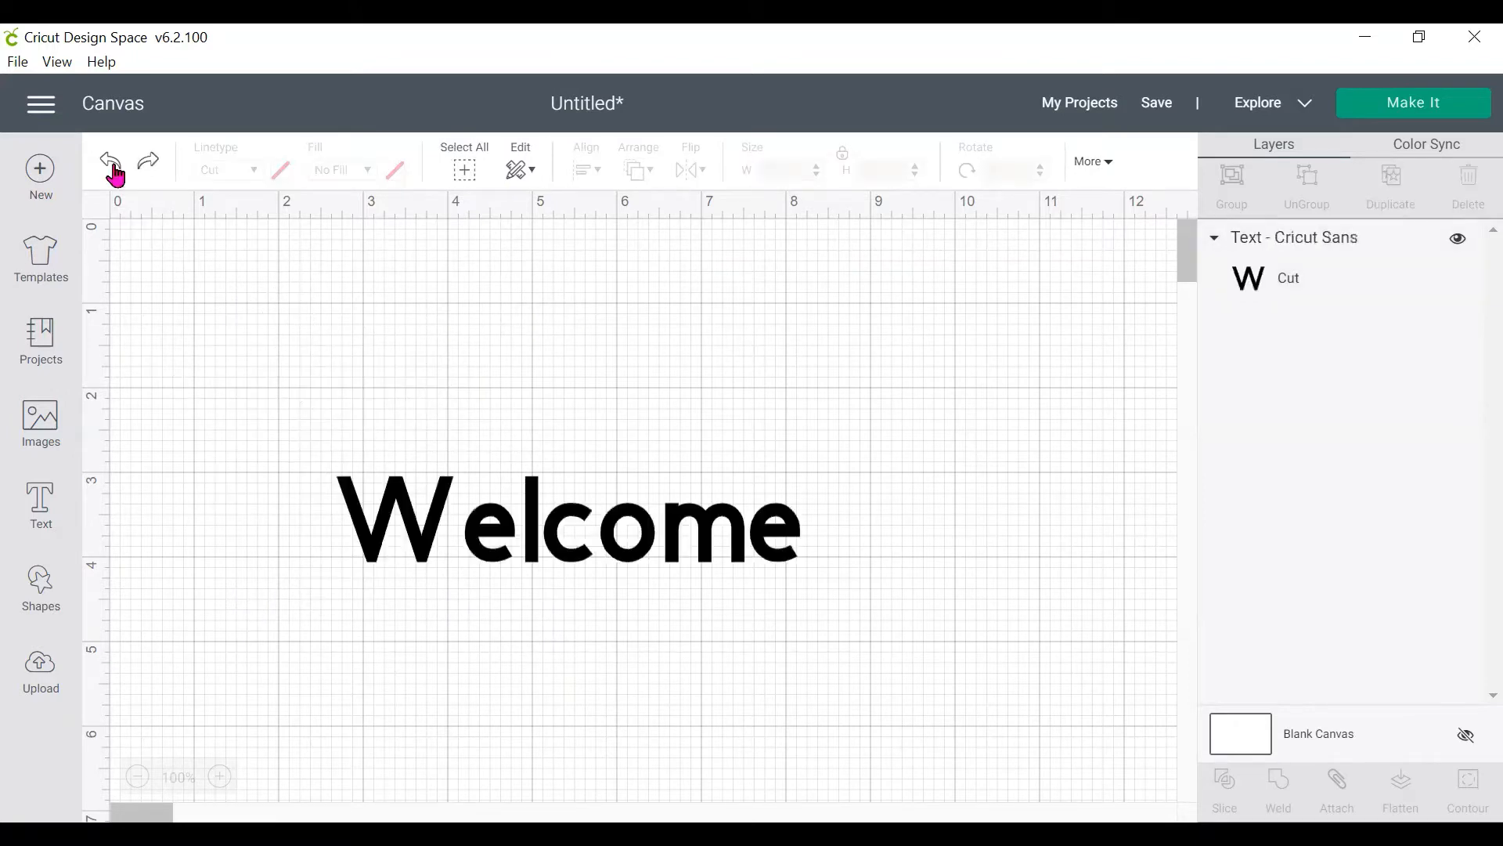
{"action": "left_click", "coordinate": [474, 513]}
{"action": "left_click", "coordinate": [324, 462]}
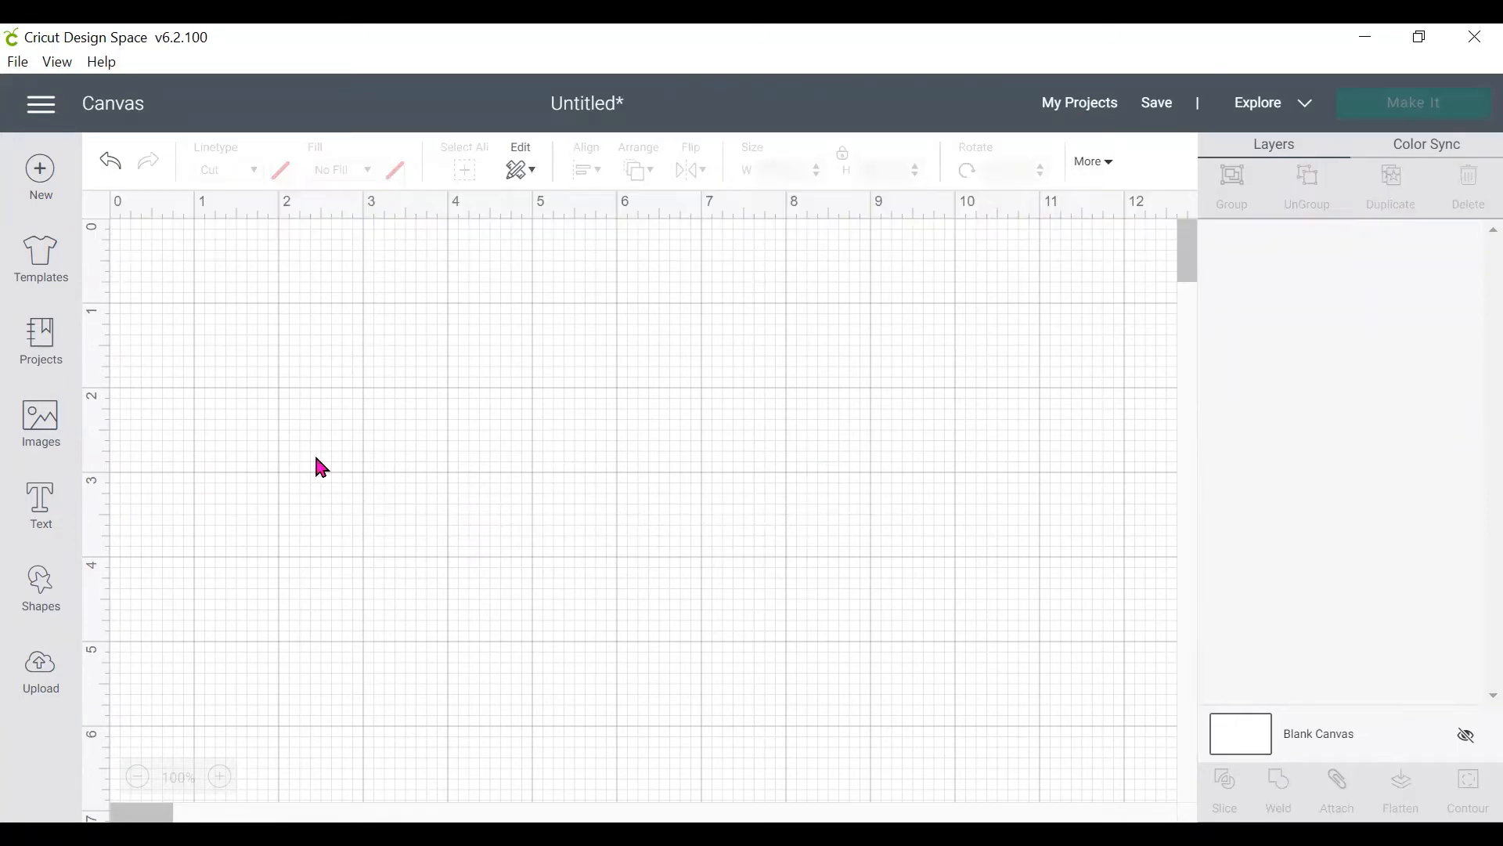
Step: Add another star shape, shift it on the grid, and delete it from the canvas
{"action": "left_click", "coordinate": [51, 586]}
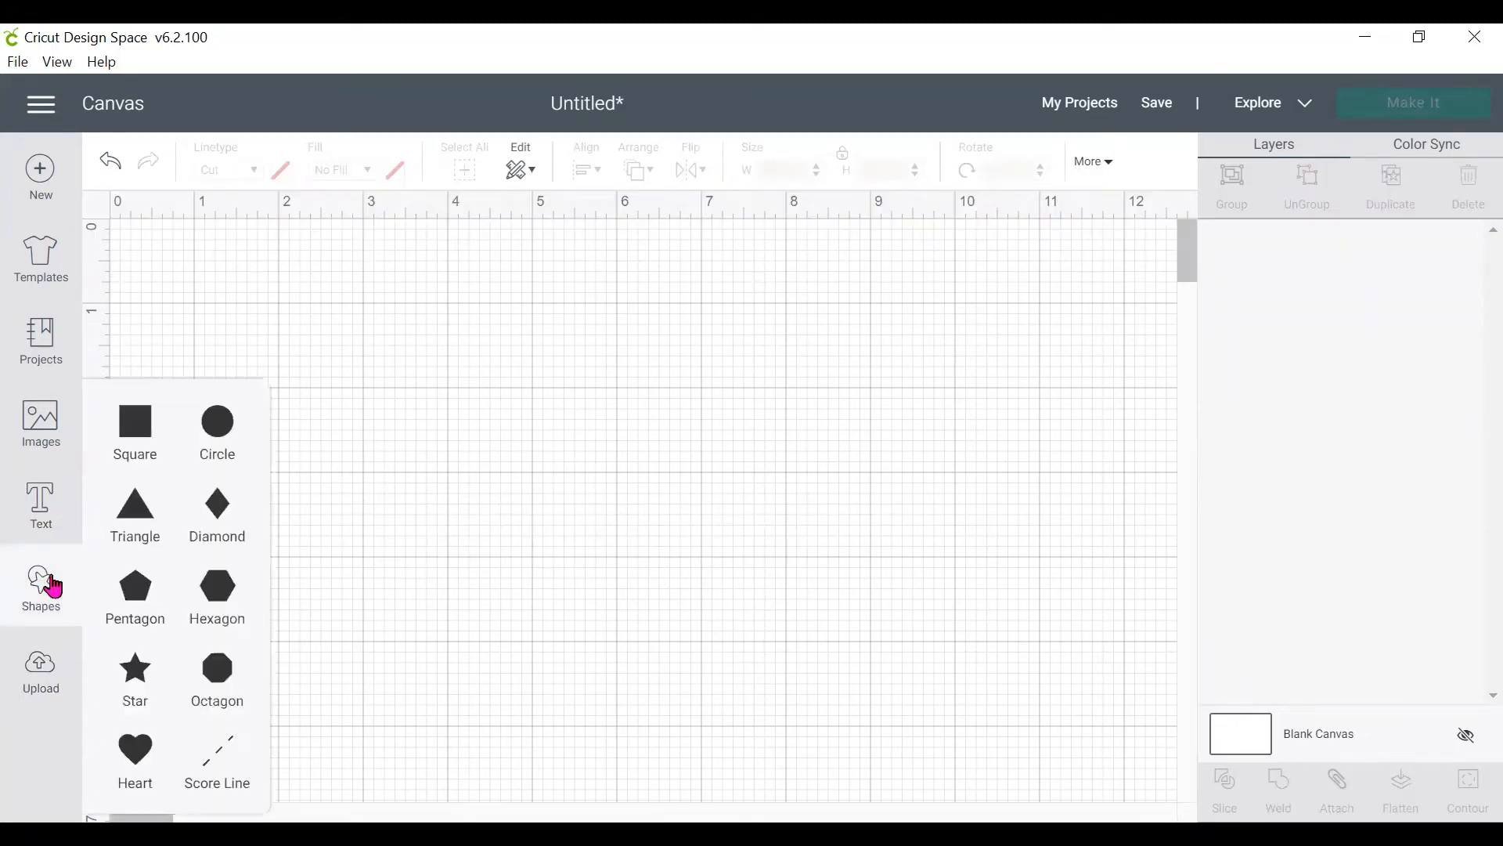
{"action": "left_click", "coordinate": [135, 672]}
{"action": "left_click", "coordinate": [720, 468]}
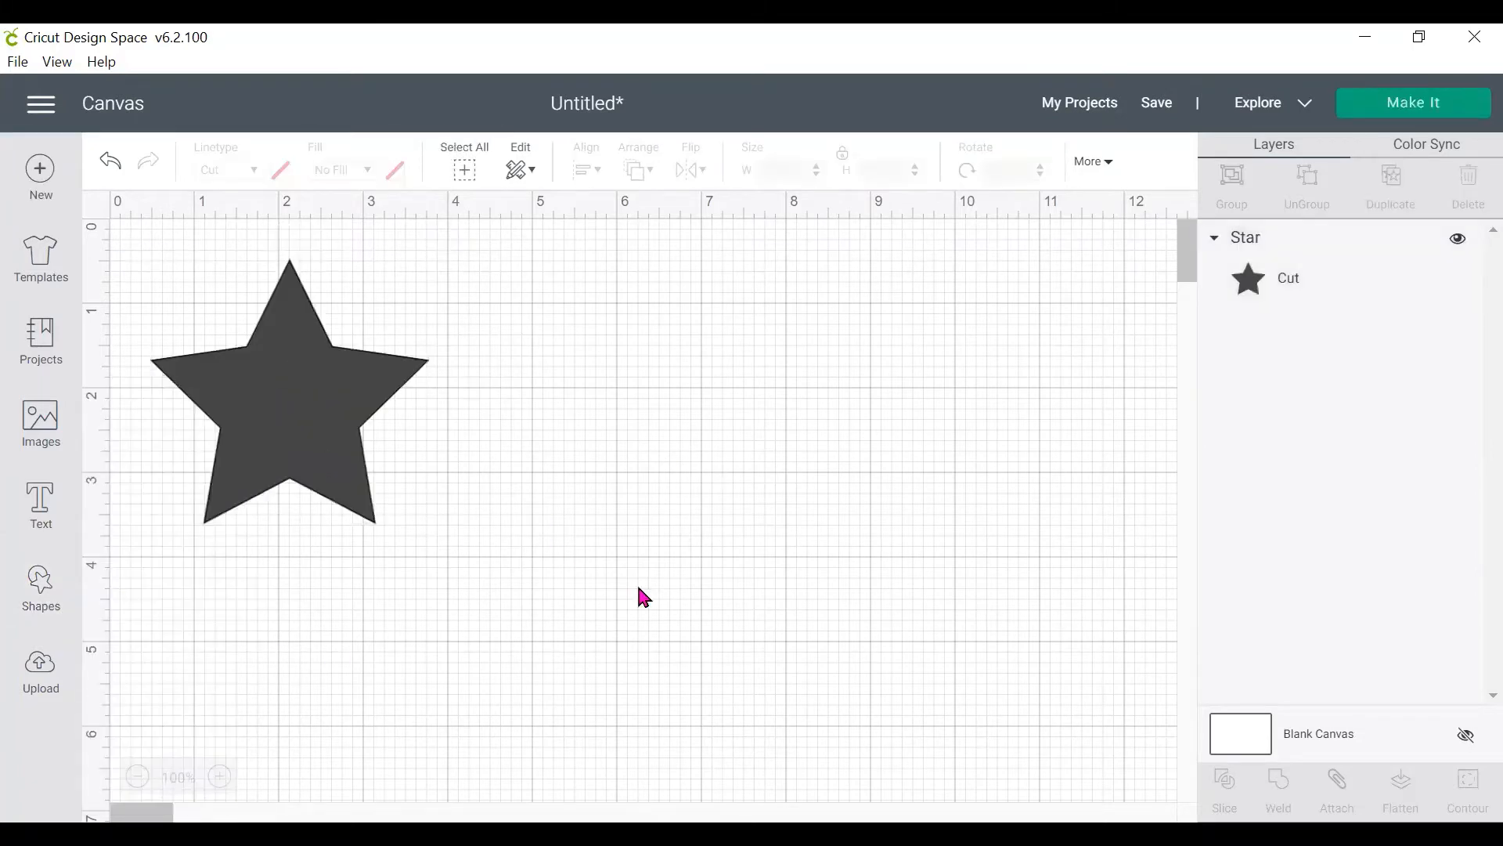
{"action": "left_click", "coordinate": [299, 433]}
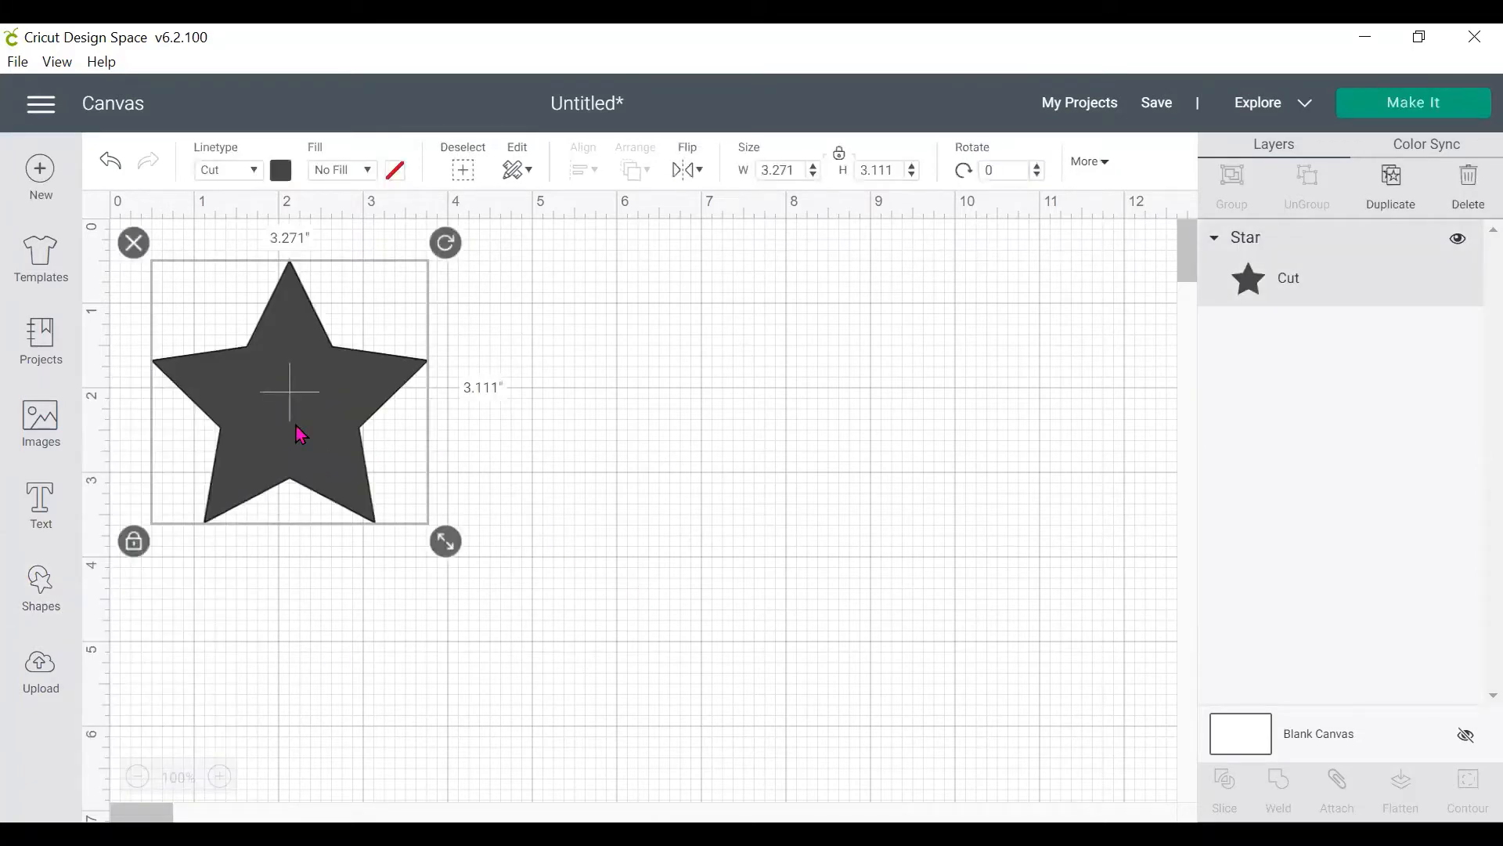
{"action": "left_click_drag", "start_coordinate": [300, 434], "coordinate": [420, 462]}
{"action": "left_click", "coordinate": [274, 299]}
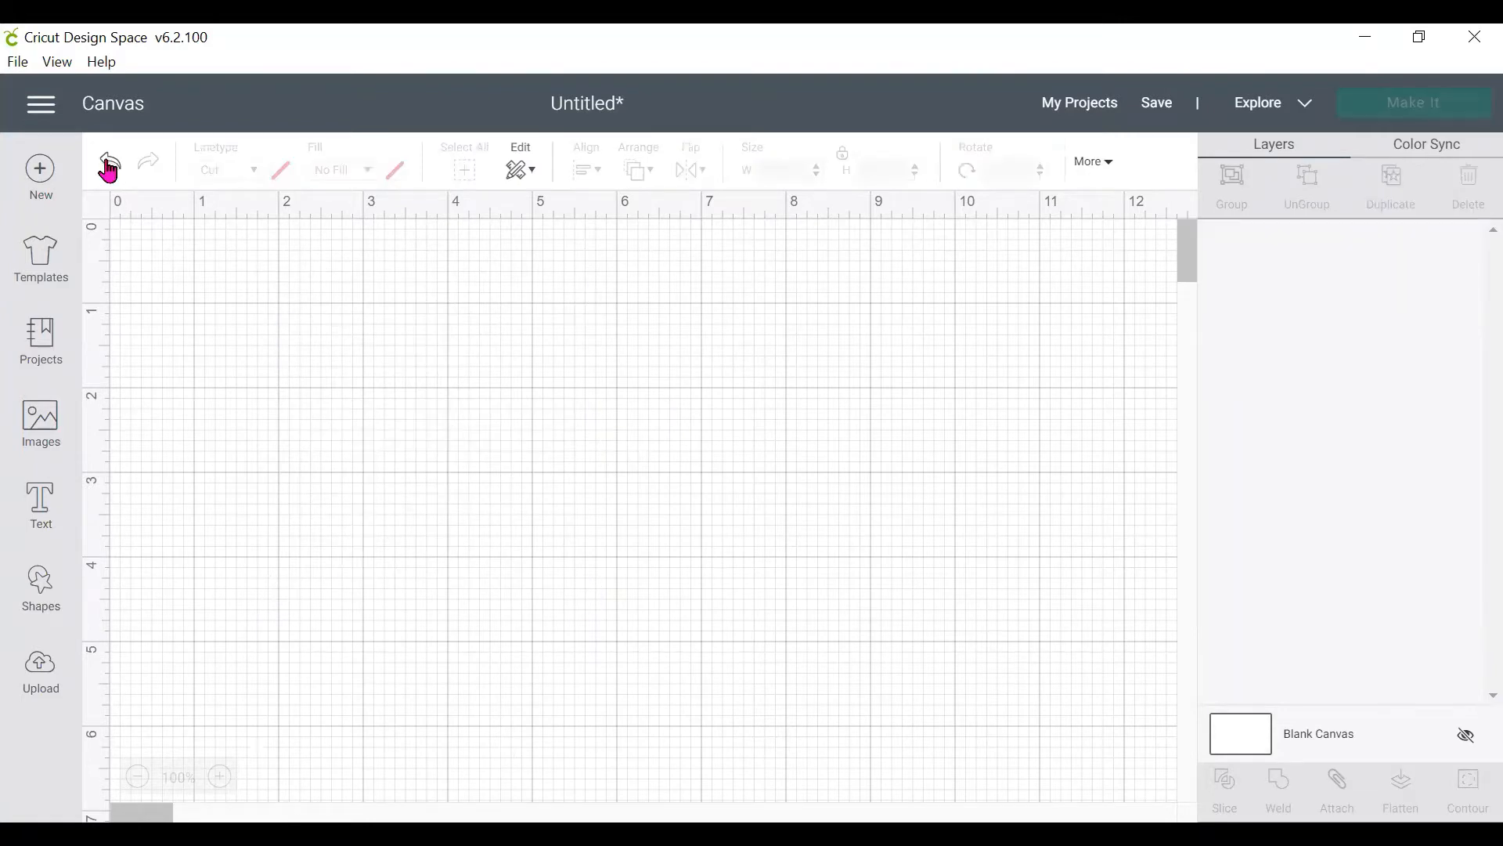
Step: Place a new star shape on the empty canvas and select it
{"action": "left_click", "coordinate": [43, 583]}
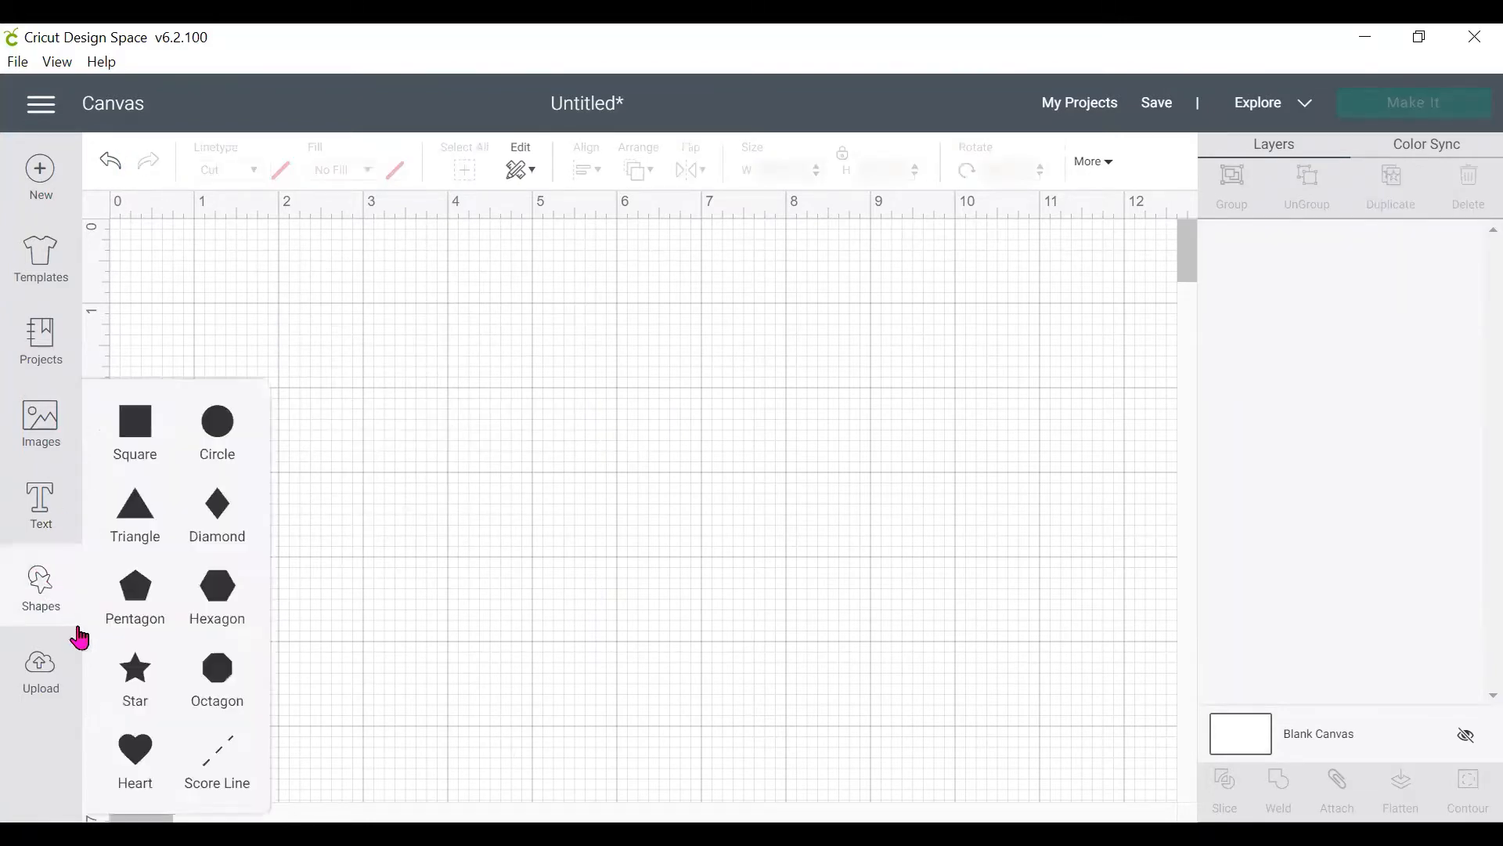
{"action": "left_click", "coordinate": [135, 671]}
{"action": "left_click", "coordinate": [282, 302]}
{"action": "left_click", "coordinate": [323, 409]}
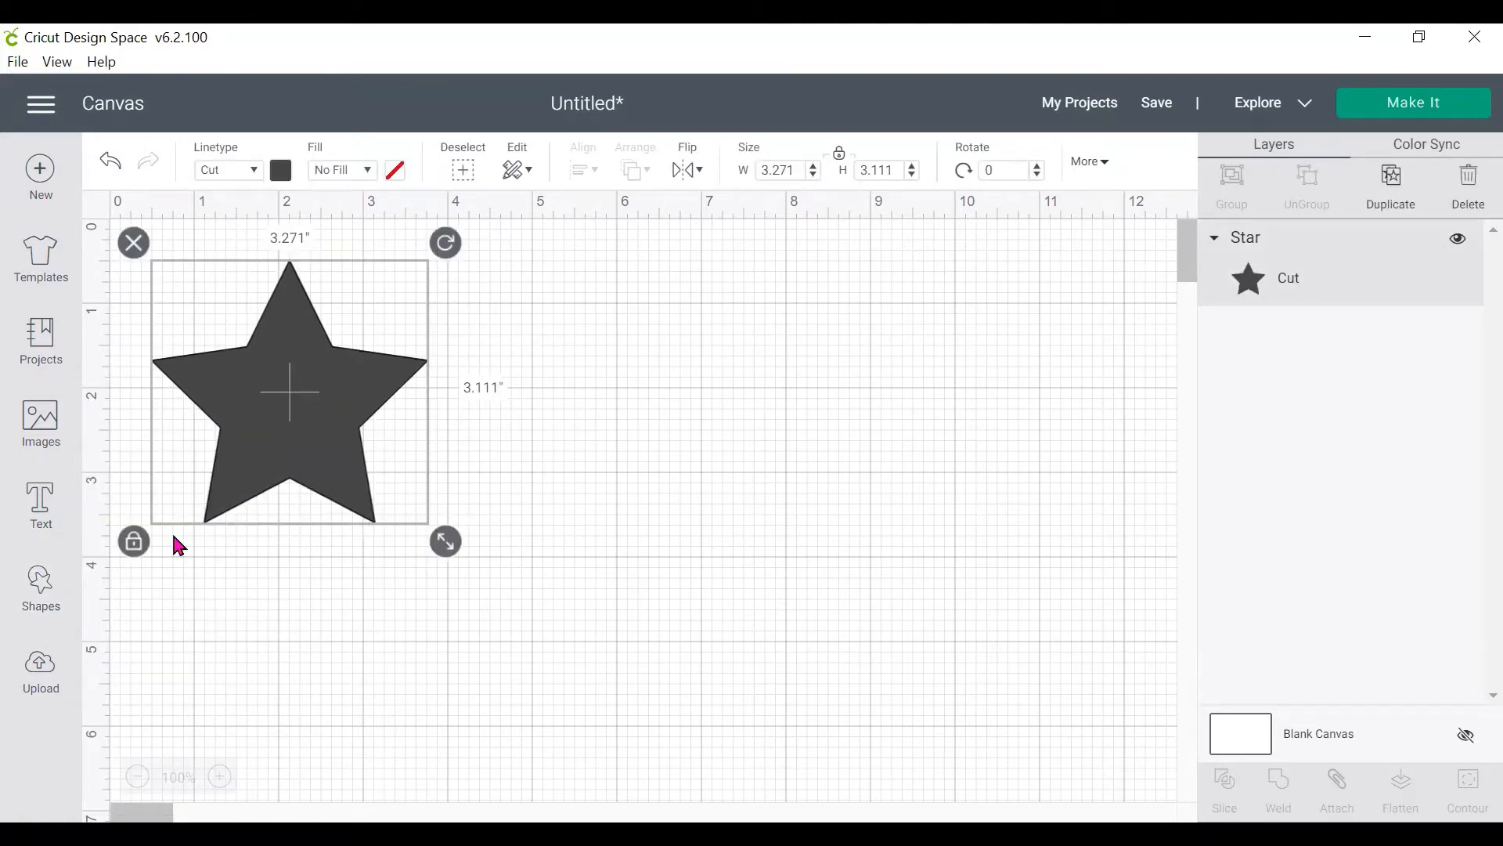
Step: Set the star's material color to dark purple and scale it proportionally to about 3.215 by 3.058 inches
{"action": "left_click", "coordinate": [282, 174]}
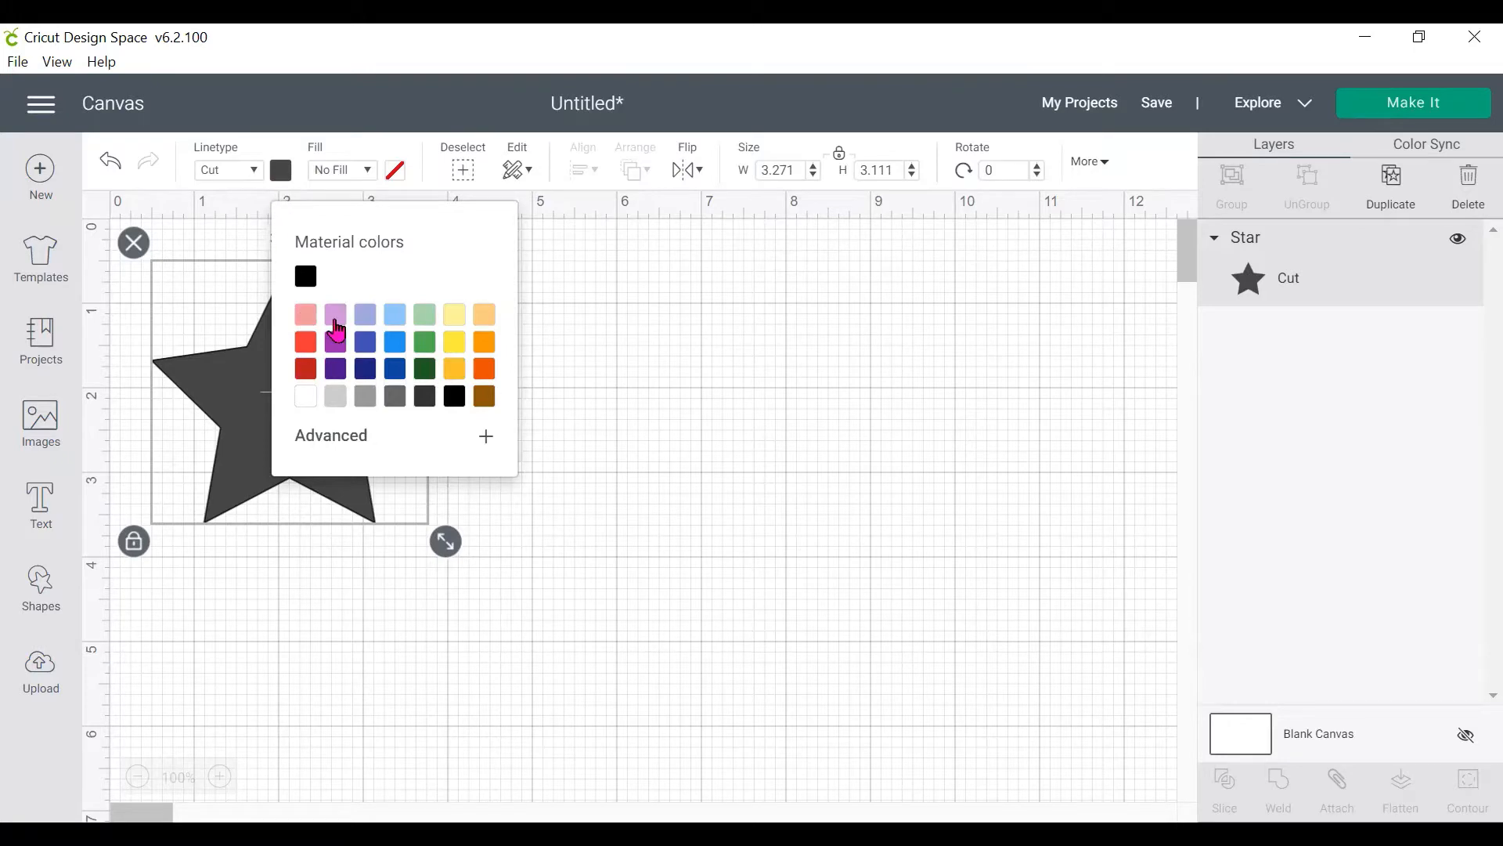
{"action": "left_click", "coordinate": [335, 371]}
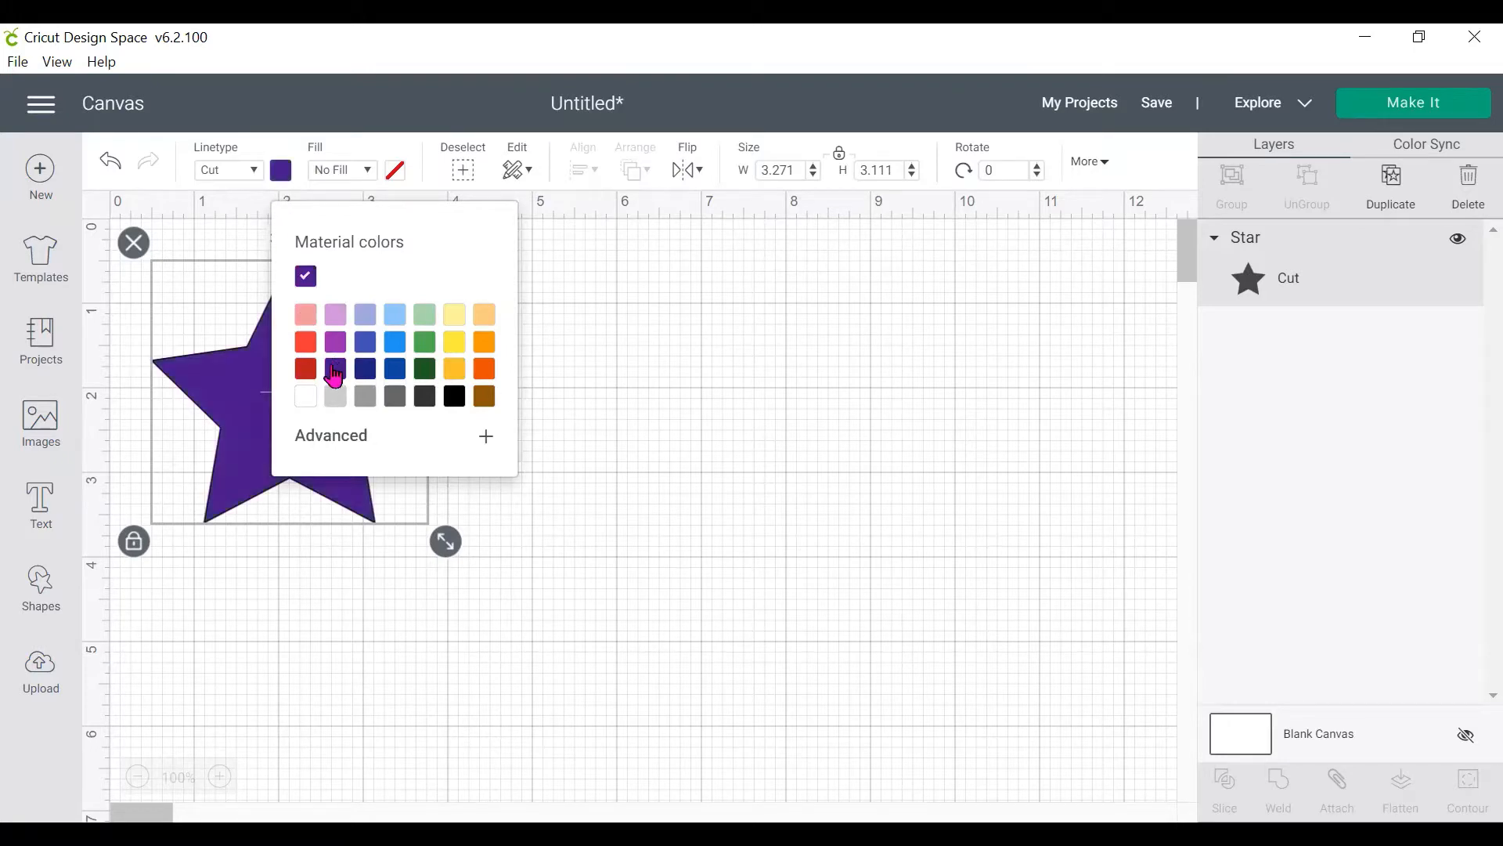
{"action": "left_click", "coordinate": [608, 436]}
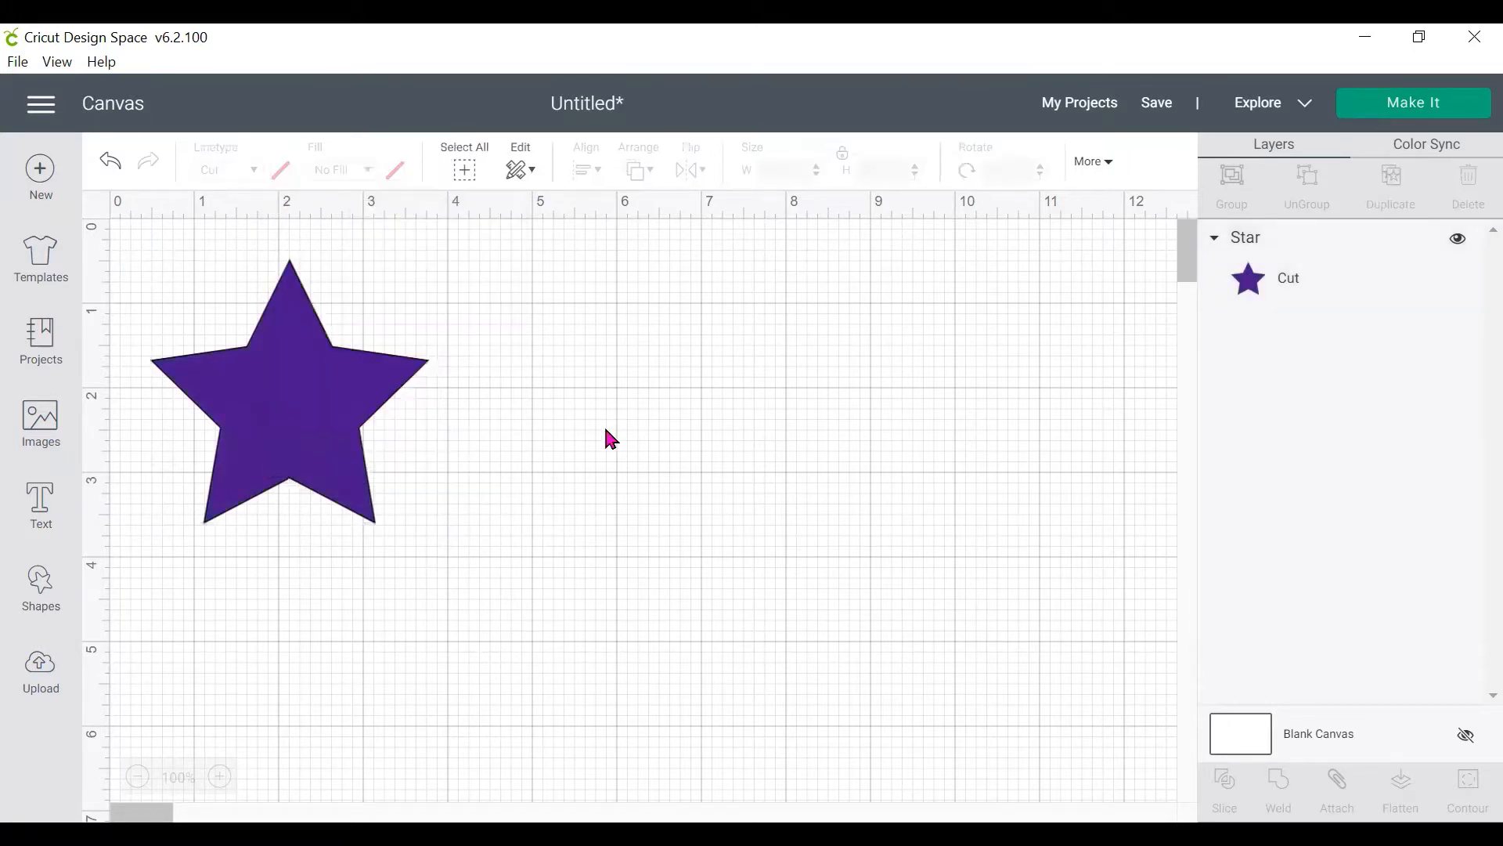
{"action": "left_click", "coordinate": [334, 389]}
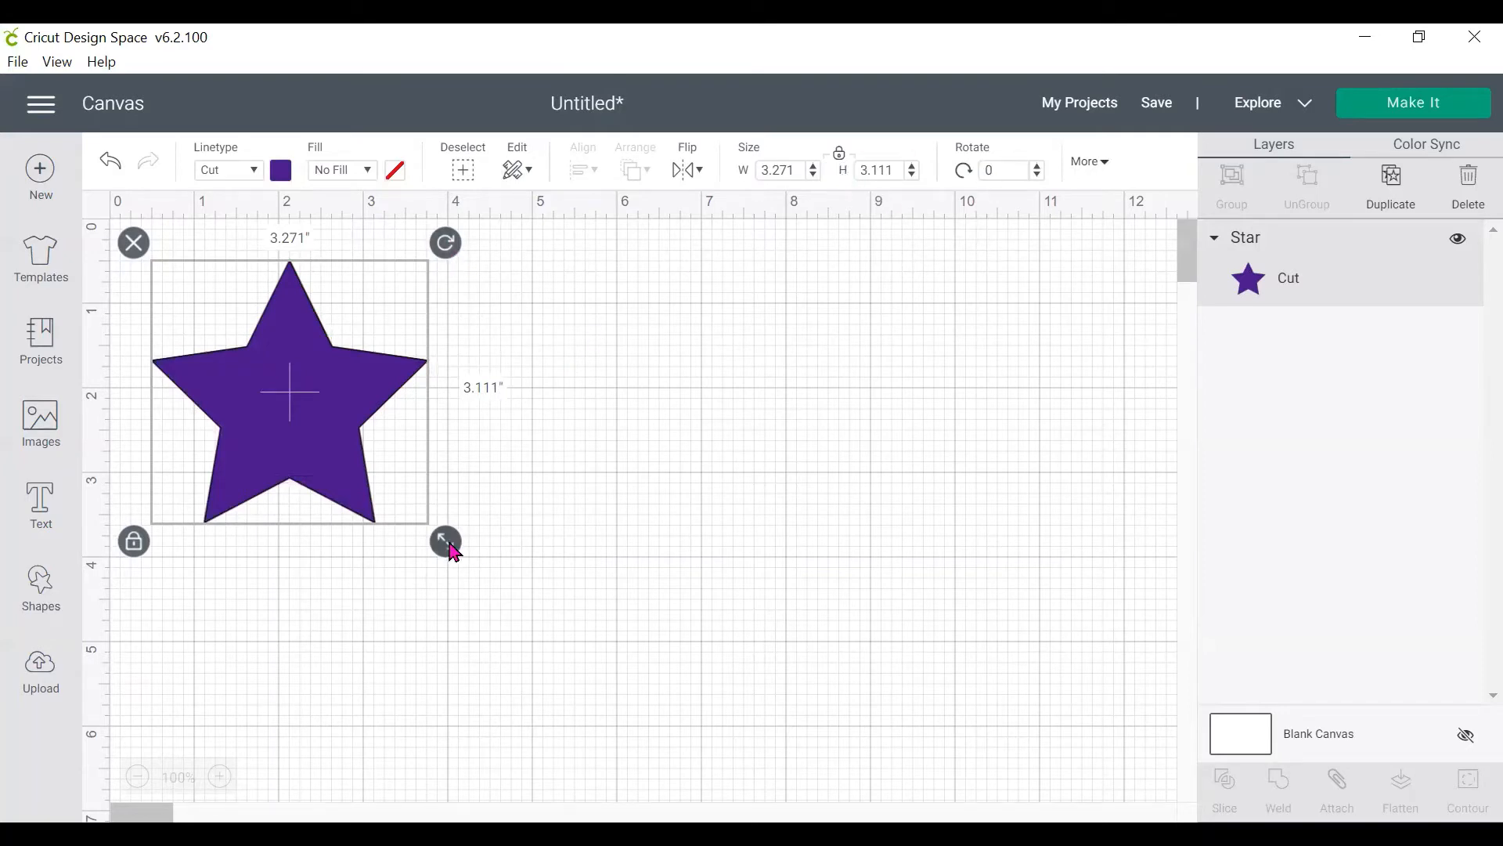
{"action": "left_click_drag", "start_coordinate": [449, 546], "coordinate": [446, 510]}
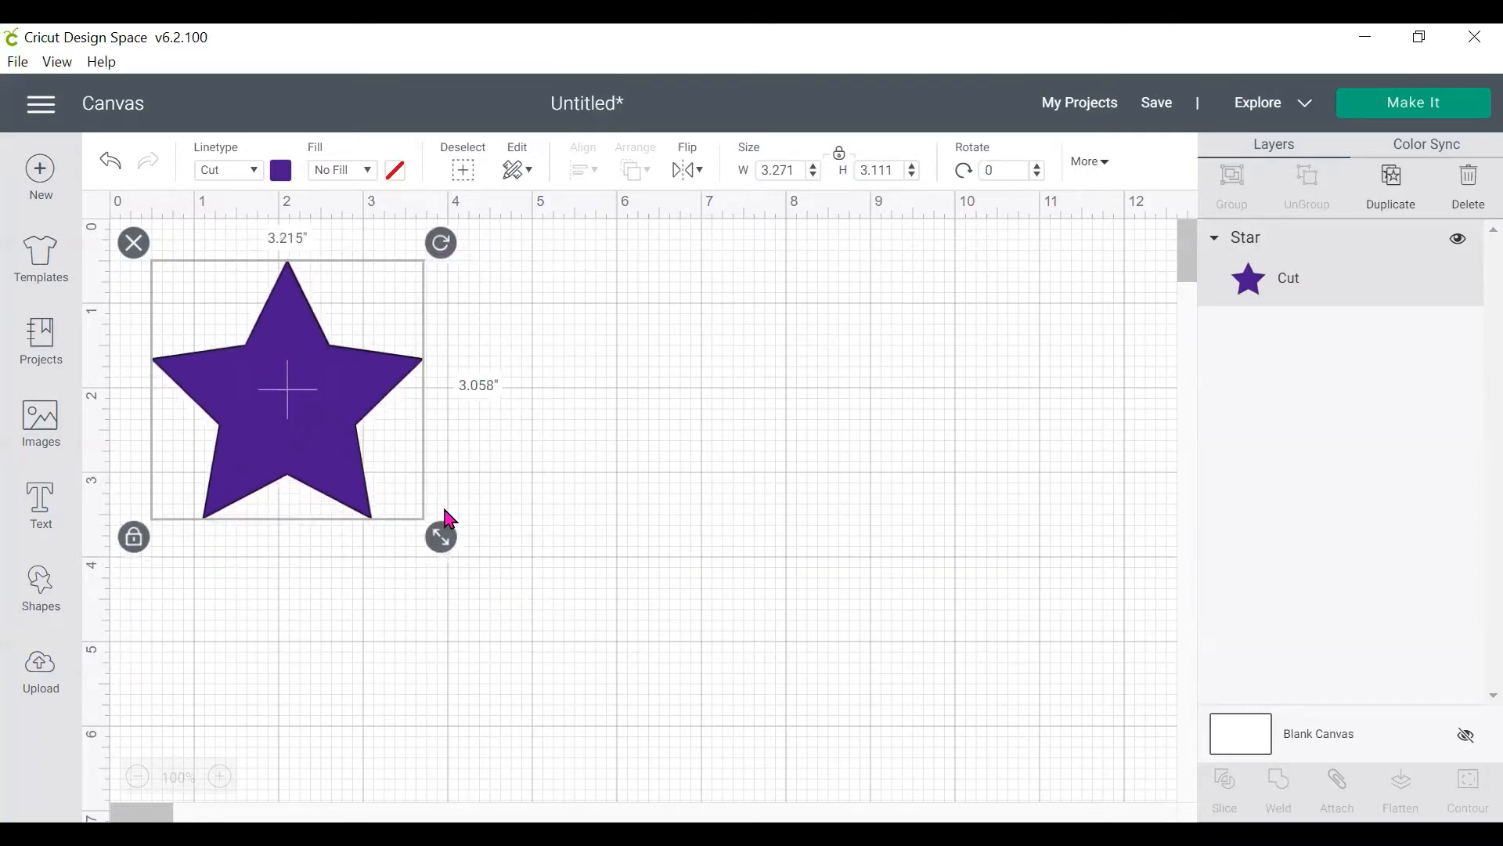
Step: Stretch the star out of proportion to about 3.048 by 3.558 inches and rotate it to about 82.57 degrees
{"action": "left_click_drag", "start_coordinate": [416, 420], "coordinate": [452, 487]}
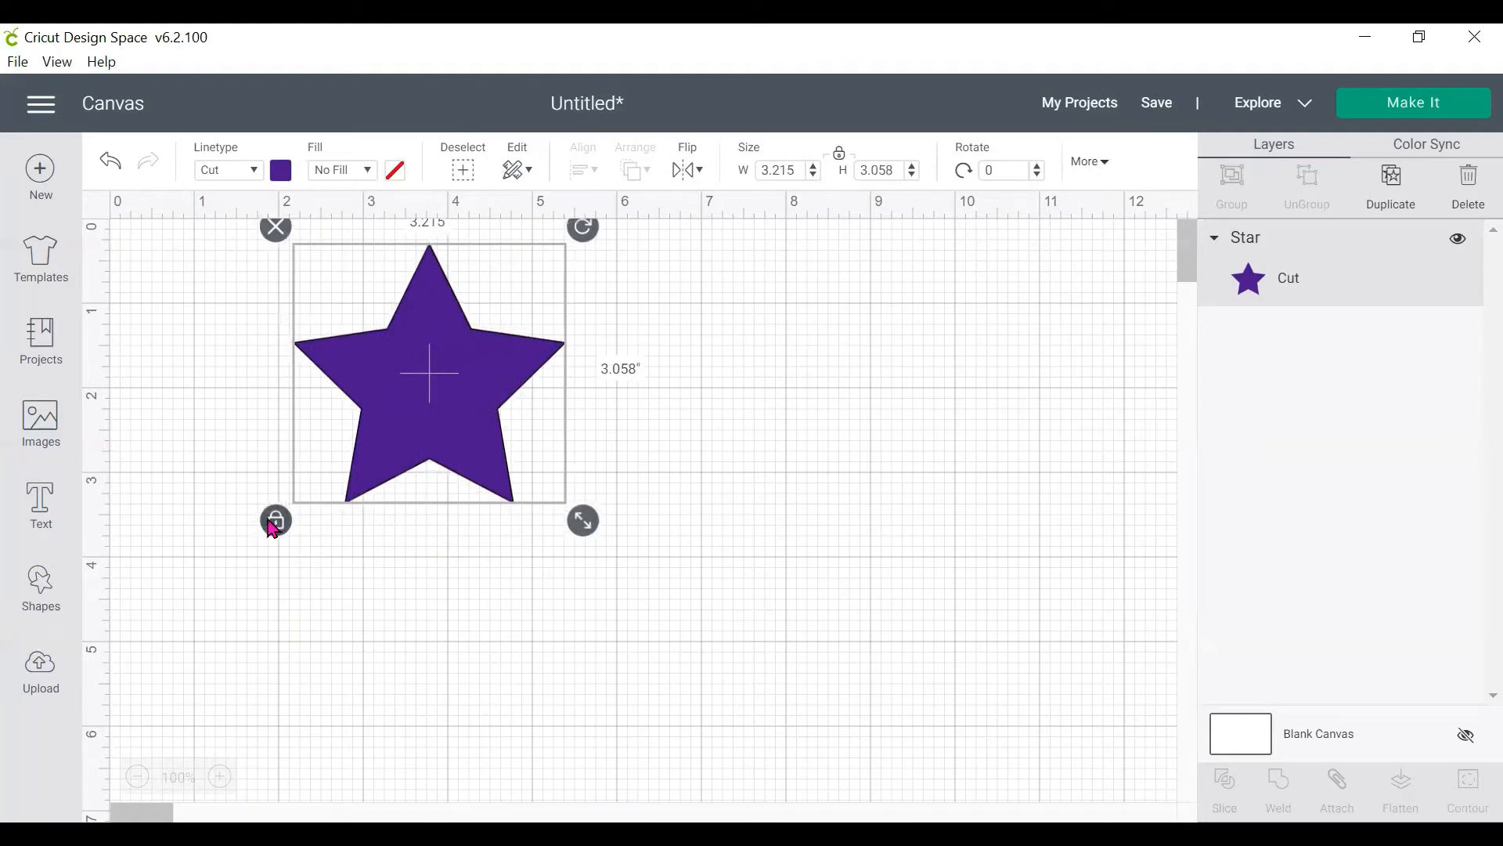
{"action": "left_click_drag", "start_coordinate": [575, 526], "coordinate": [564, 565]}
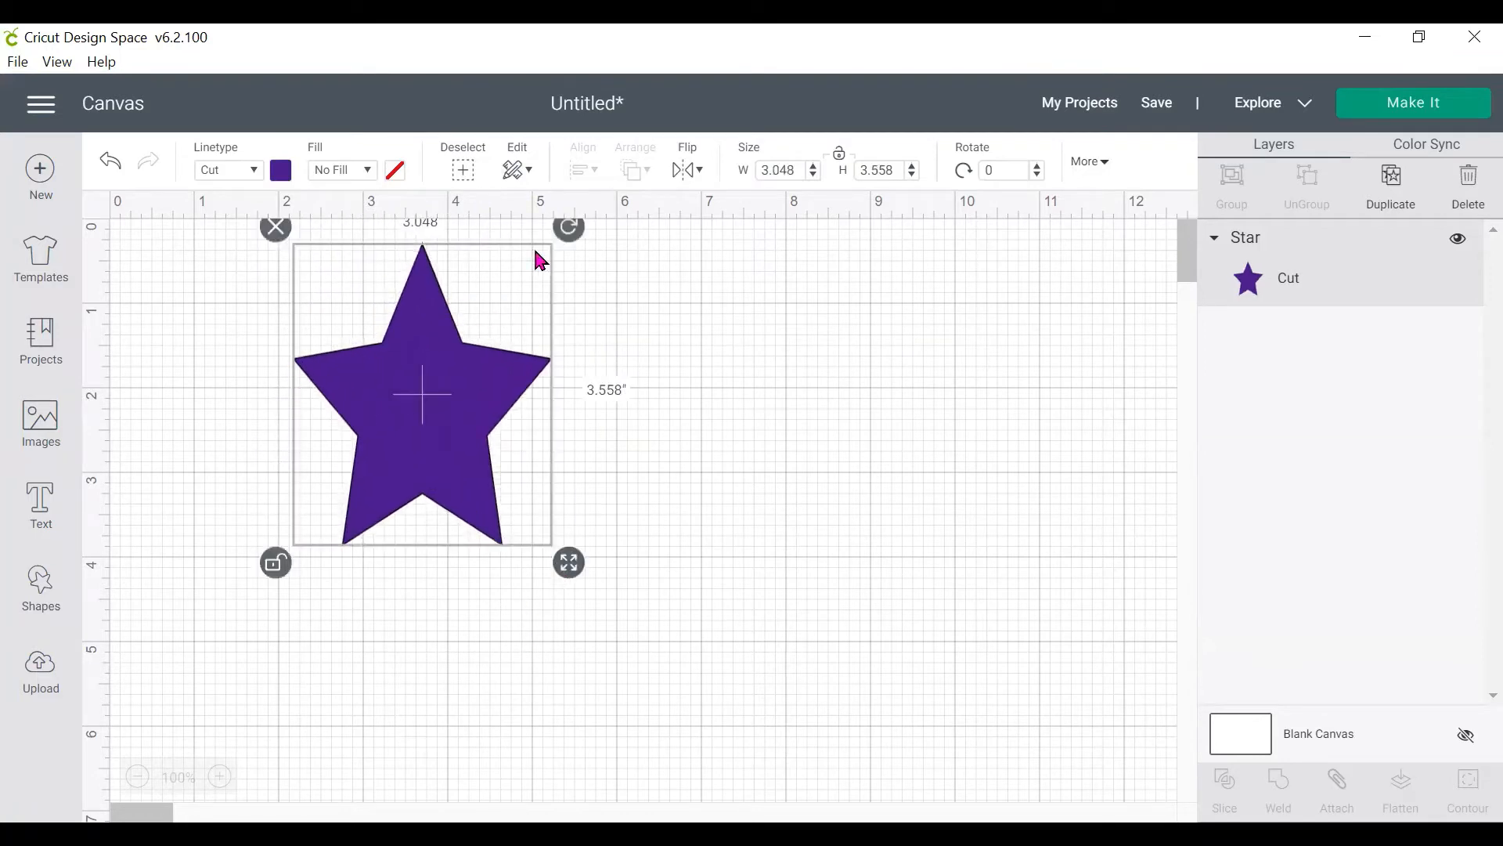
{"action": "left_click_drag", "start_coordinate": [570, 228], "coordinate": [618, 529]}
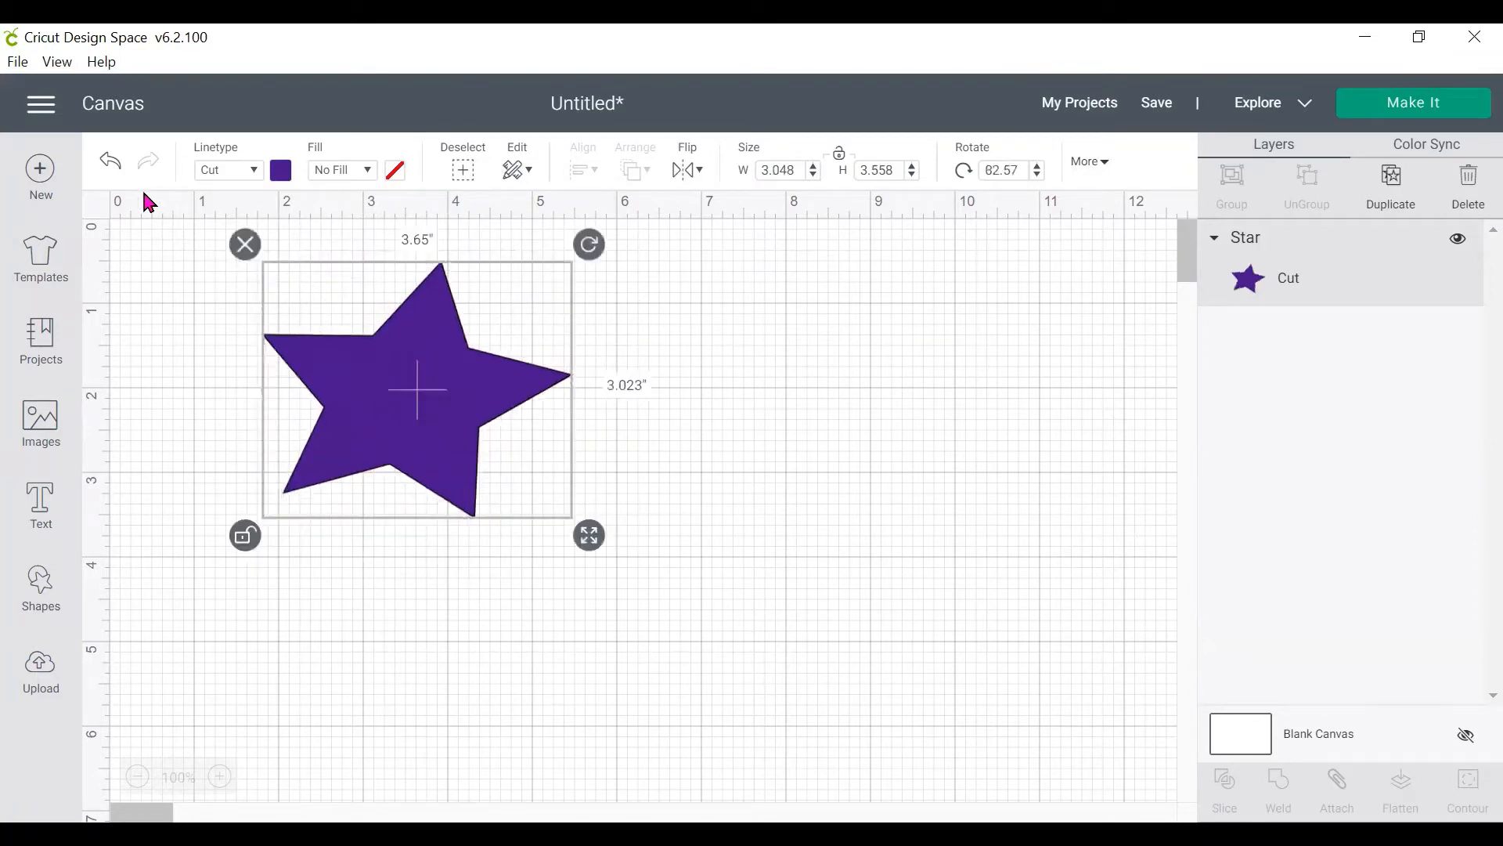
Step: Undo the star's rotation, stretch and move
{"action": "left_click", "coordinate": [104, 159]}
{"action": "left_click", "coordinate": [104, 159]}
{"action": "left_click", "coordinate": [105, 159]}
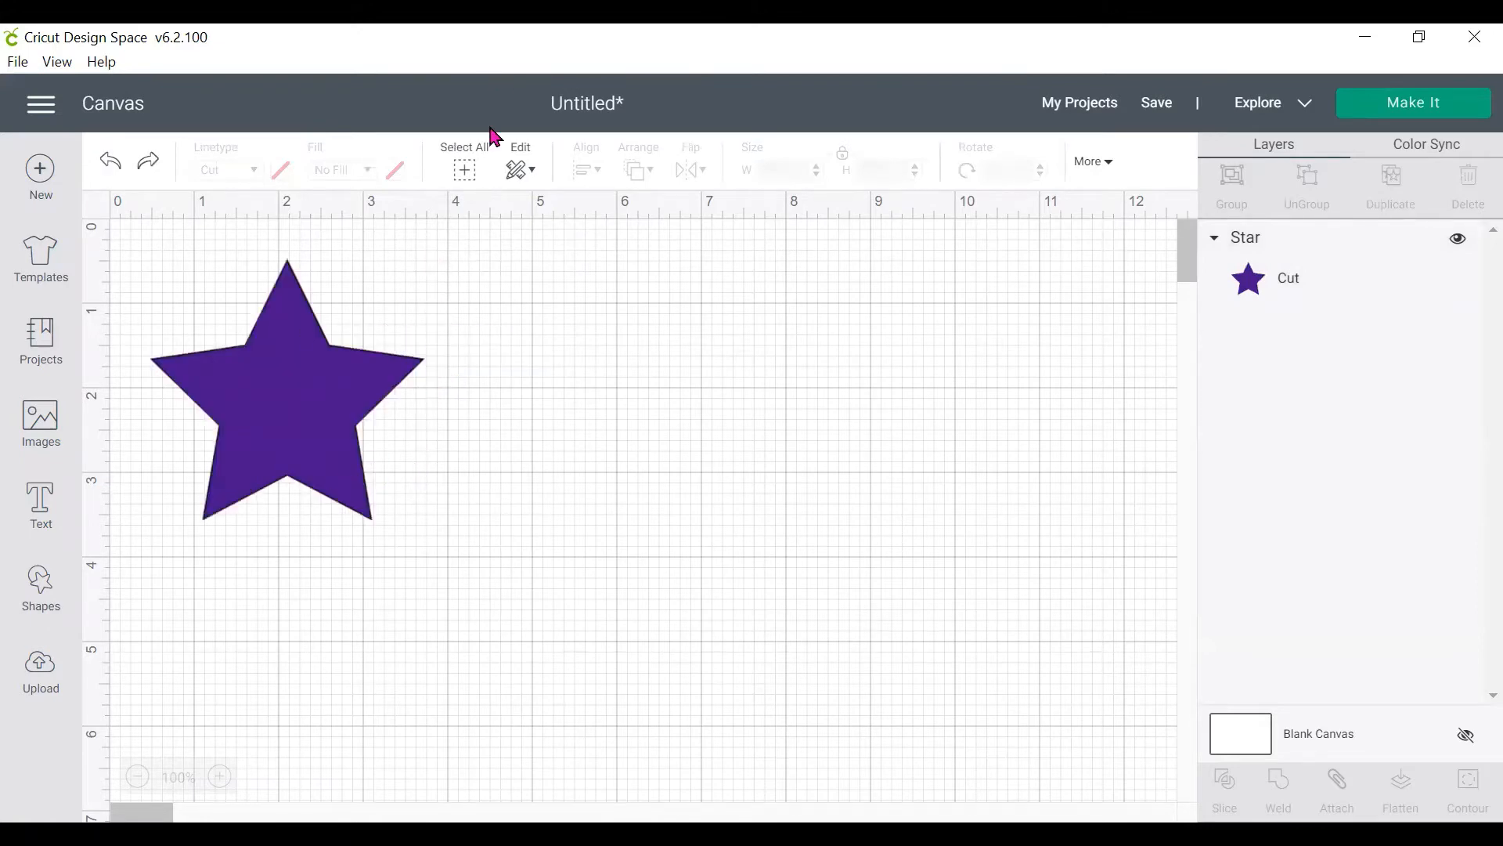
Step: Paste the clipboard content onto the canvas and delete the pasted Heart Wine Bottle image
{"action": "left_click", "coordinate": [521, 172]}
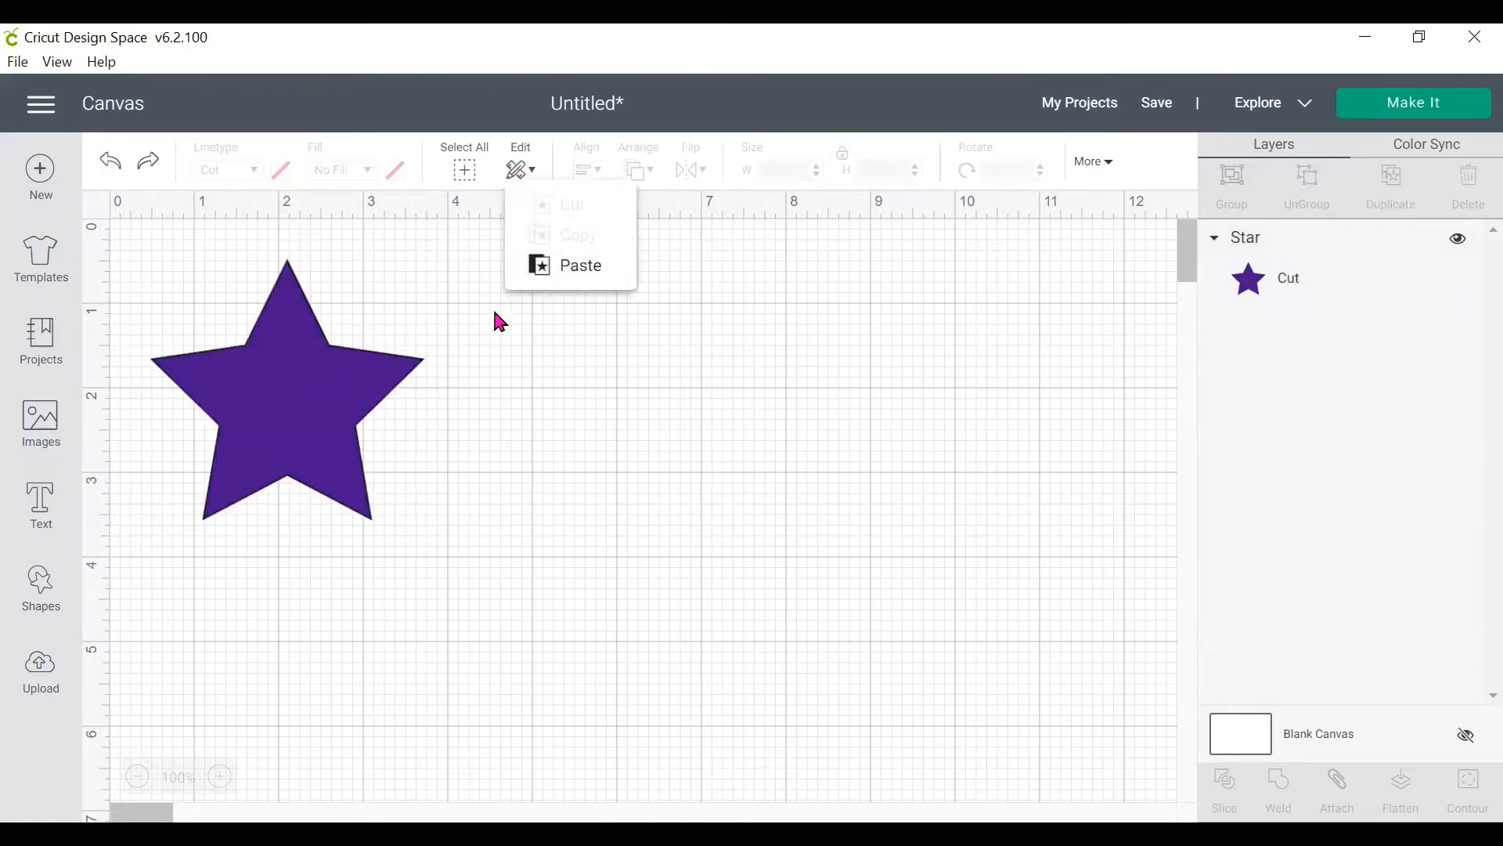
{"action": "left_click", "coordinate": [580, 266]}
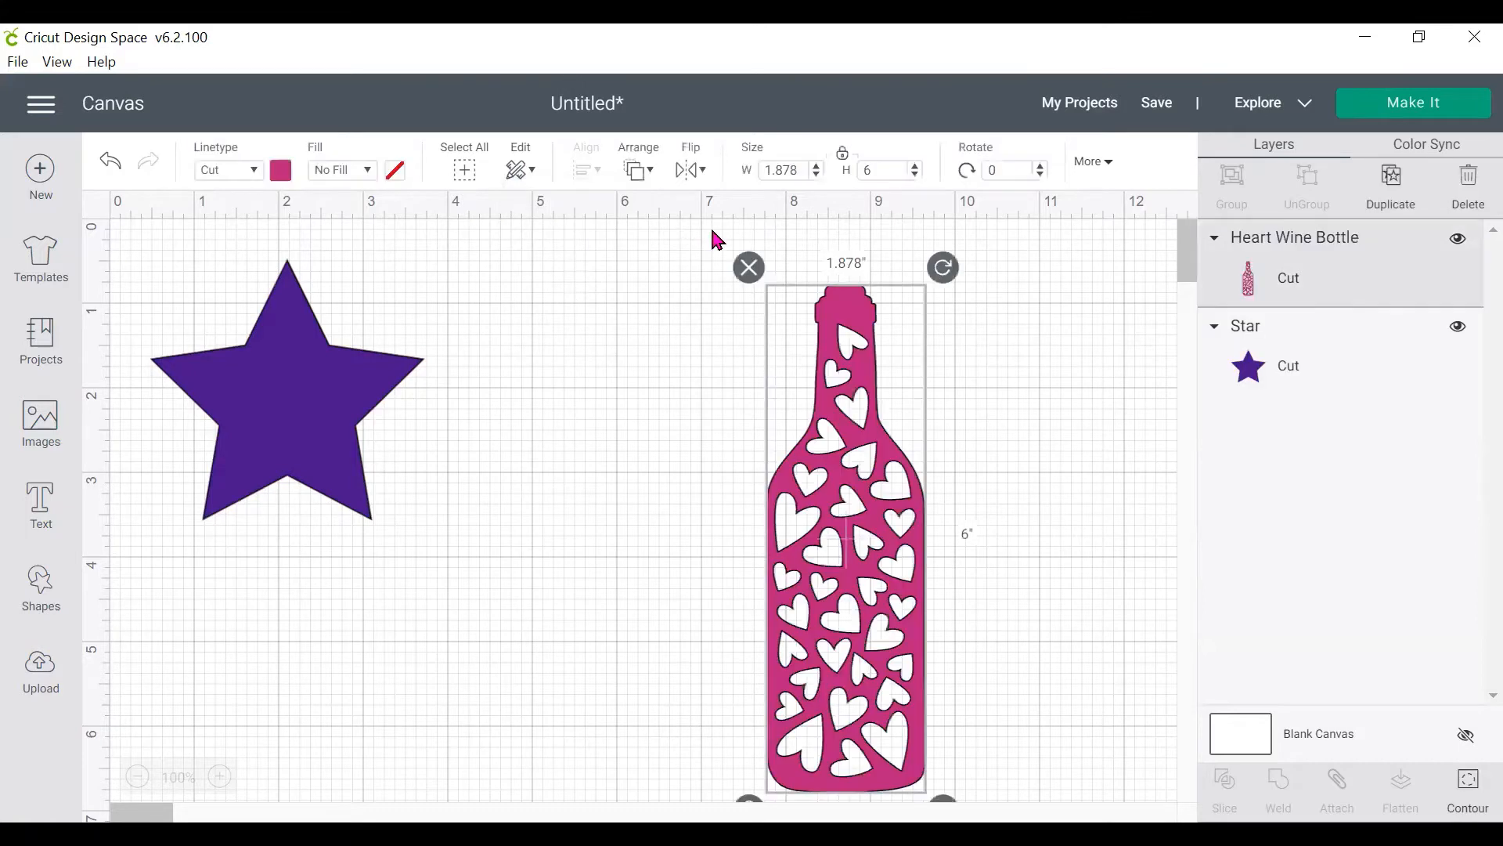
{"action": "left_click", "coordinate": [747, 266]}
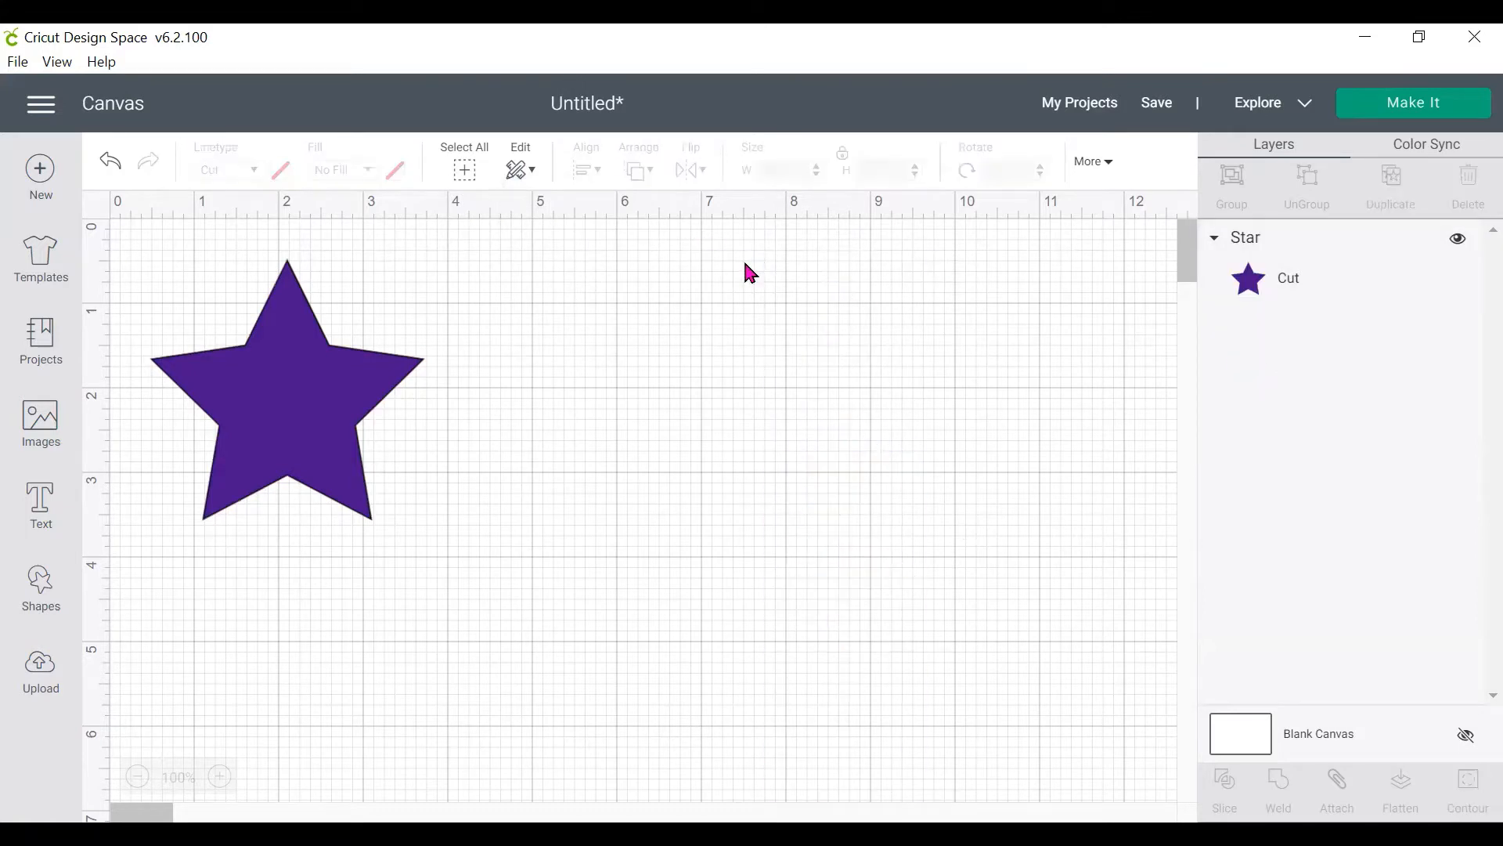
Step: Copy the purple star and paste a second one onto the canvas
{"action": "right_click", "coordinate": [325, 401]}
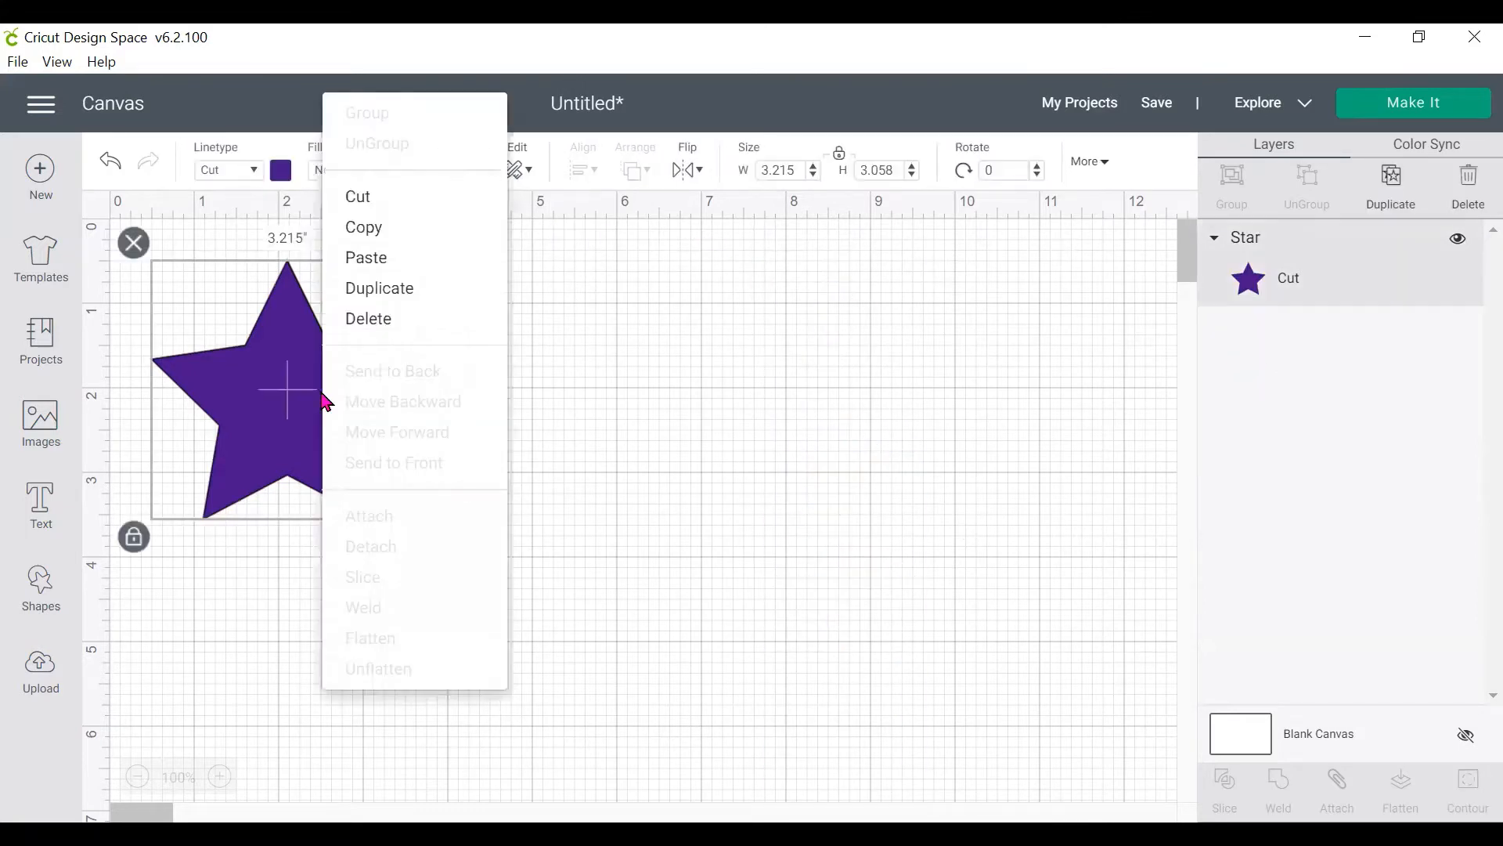
{"action": "left_click", "coordinate": [360, 230]}
{"action": "right_click", "coordinate": [373, 392]}
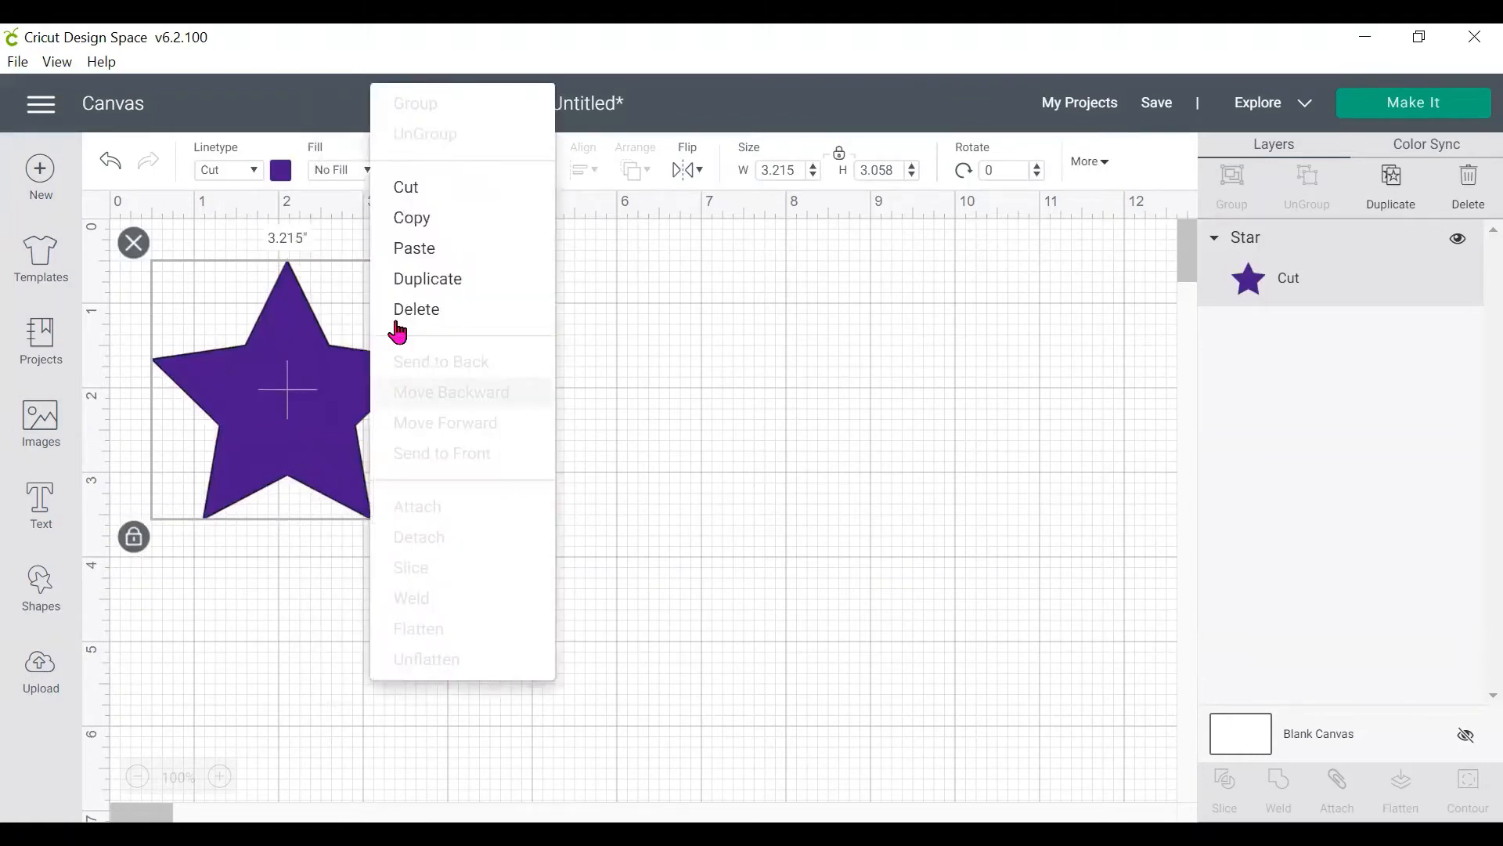
{"action": "left_click", "coordinate": [419, 245]}
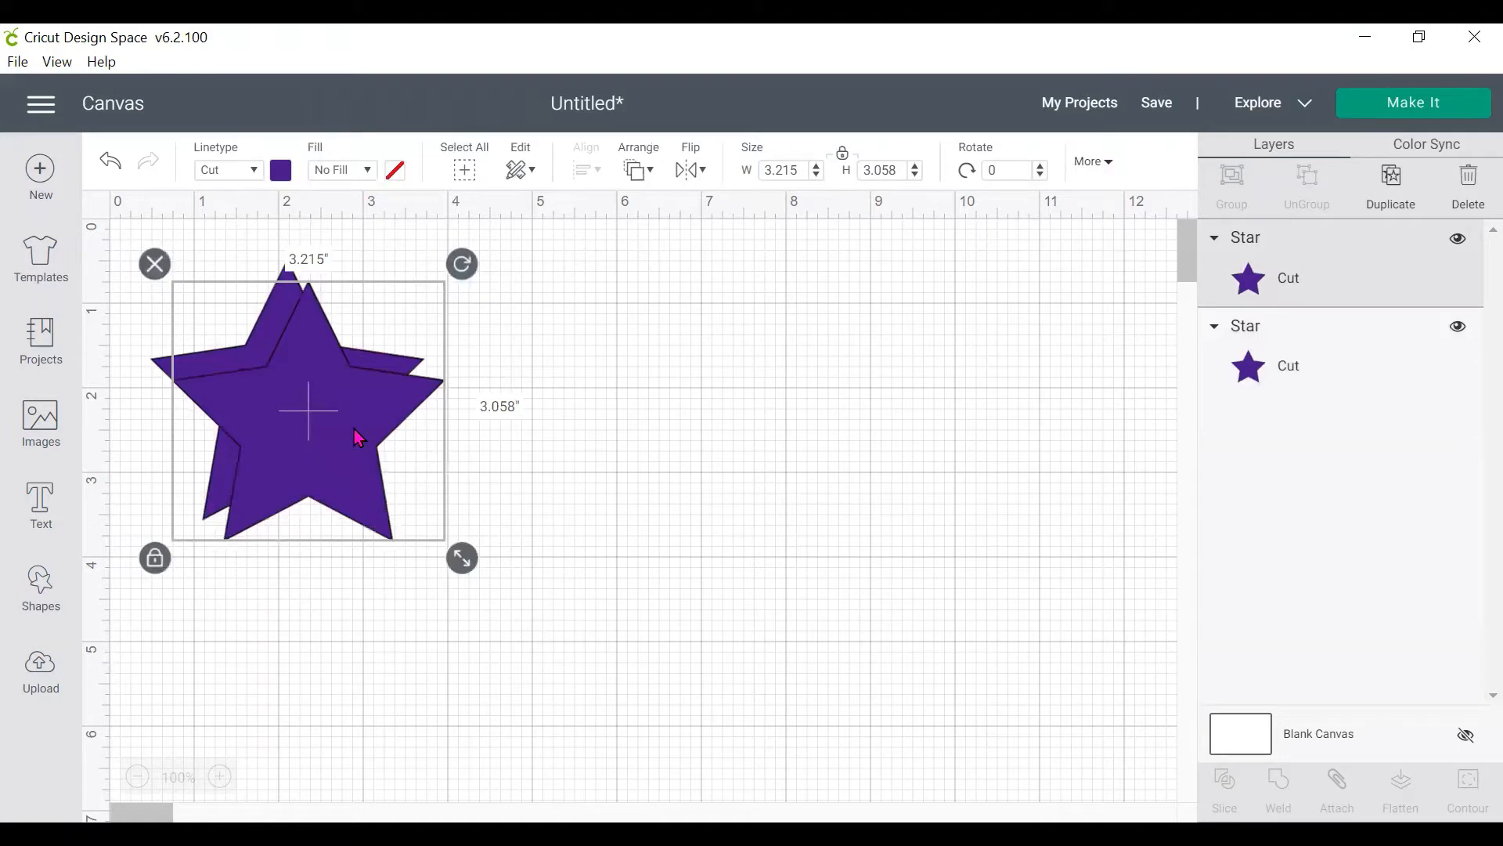
Step: Move the pasted star beside the original, to about x 2.625 and y 0.556 inches, and color it light yellow
{"action": "left_click_drag", "start_coordinate": [359, 439], "coordinate": [519, 422]}
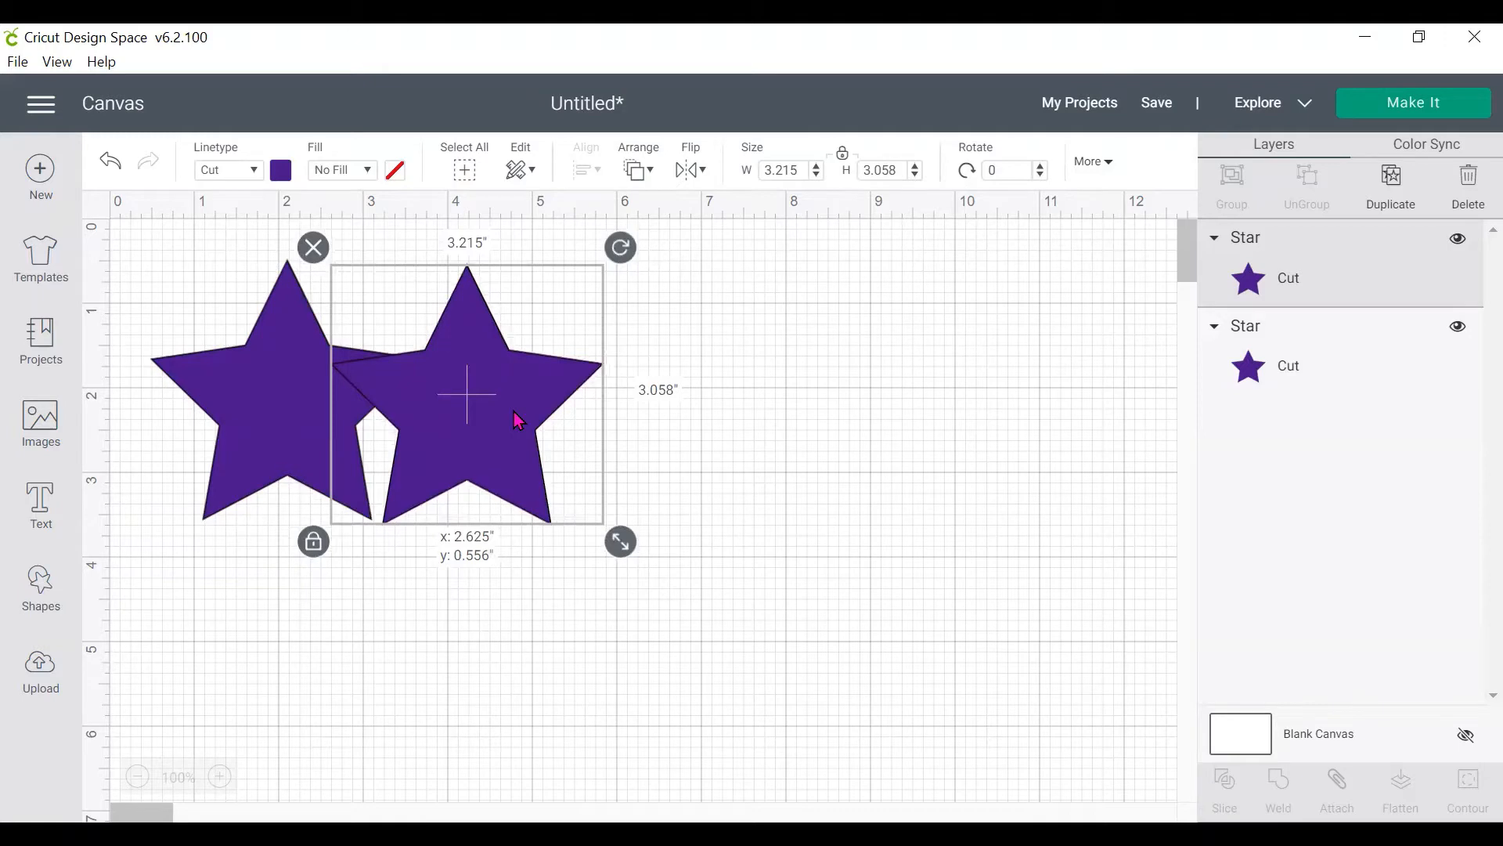
{"action": "left_click", "coordinate": [285, 170]}
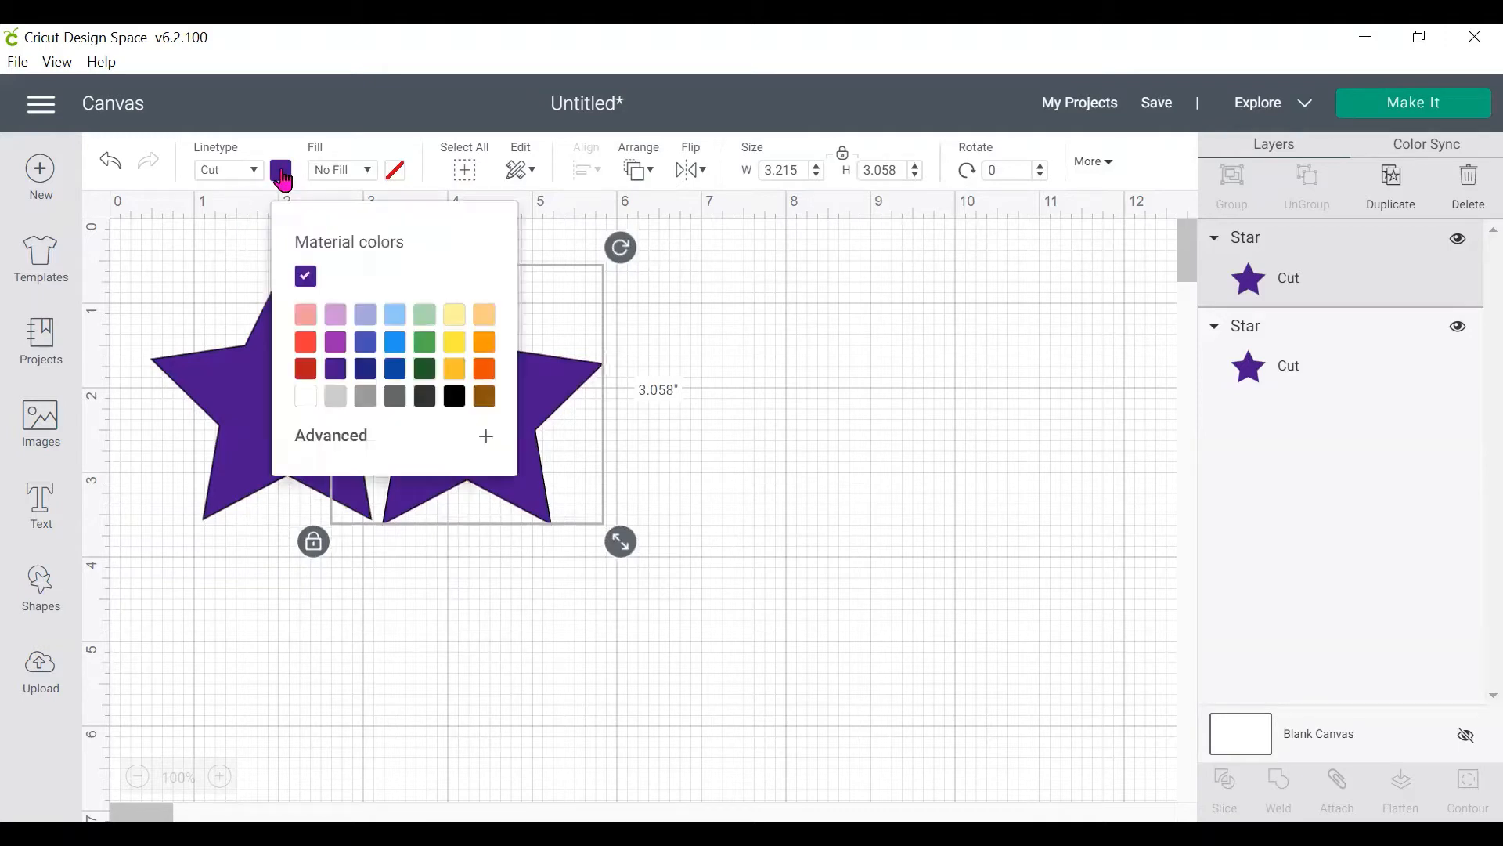
{"action": "left_click", "coordinate": [459, 315]}
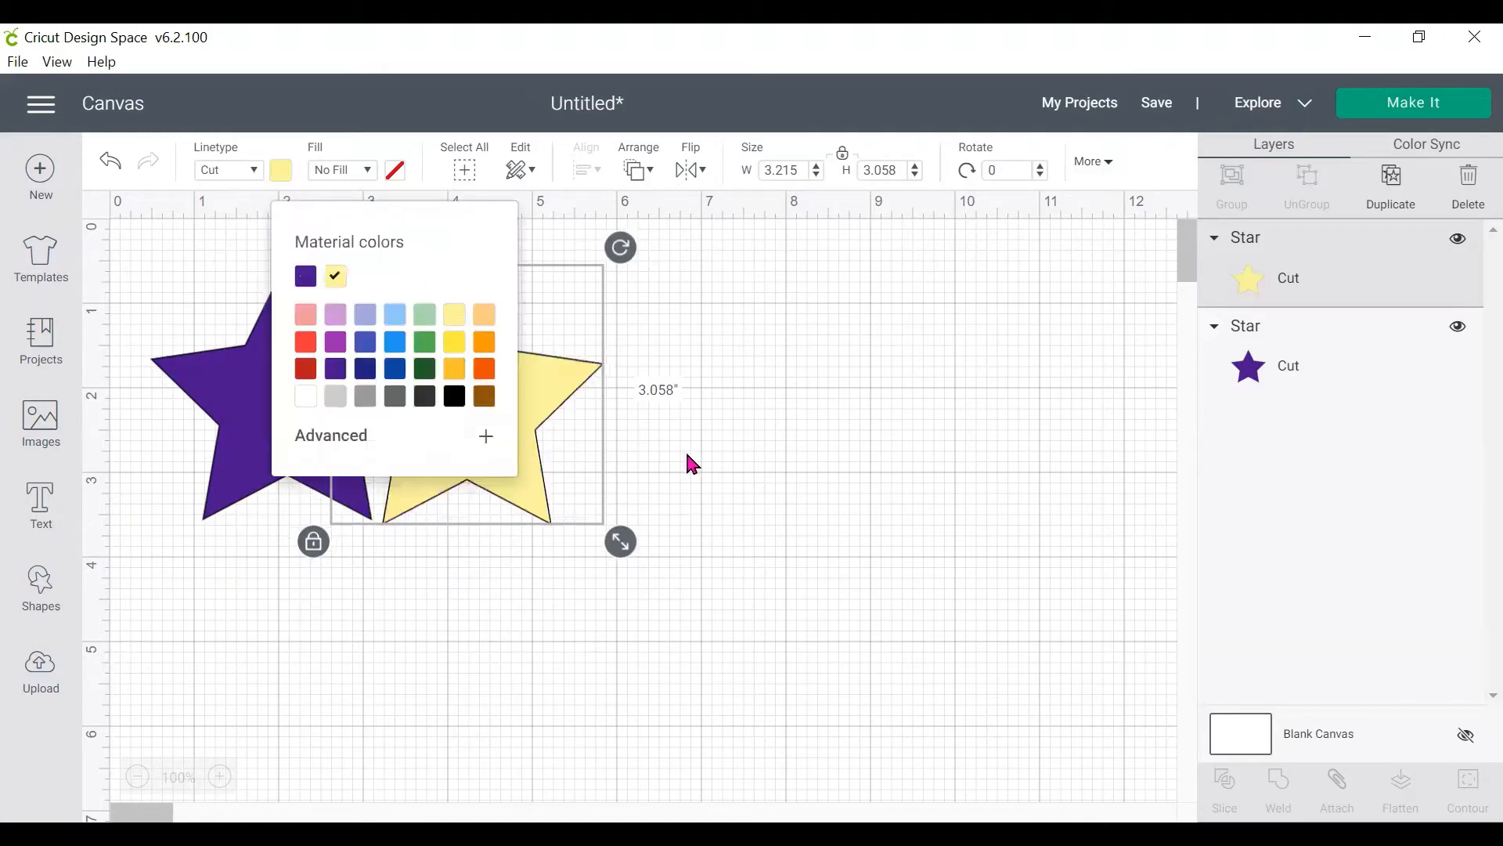
Step: Shrink the yellow star to about 2.587 by 2.461 inches and center it on top of the purple star
{"action": "left_click_drag", "start_coordinate": [626, 553], "coordinate": [576, 503]}
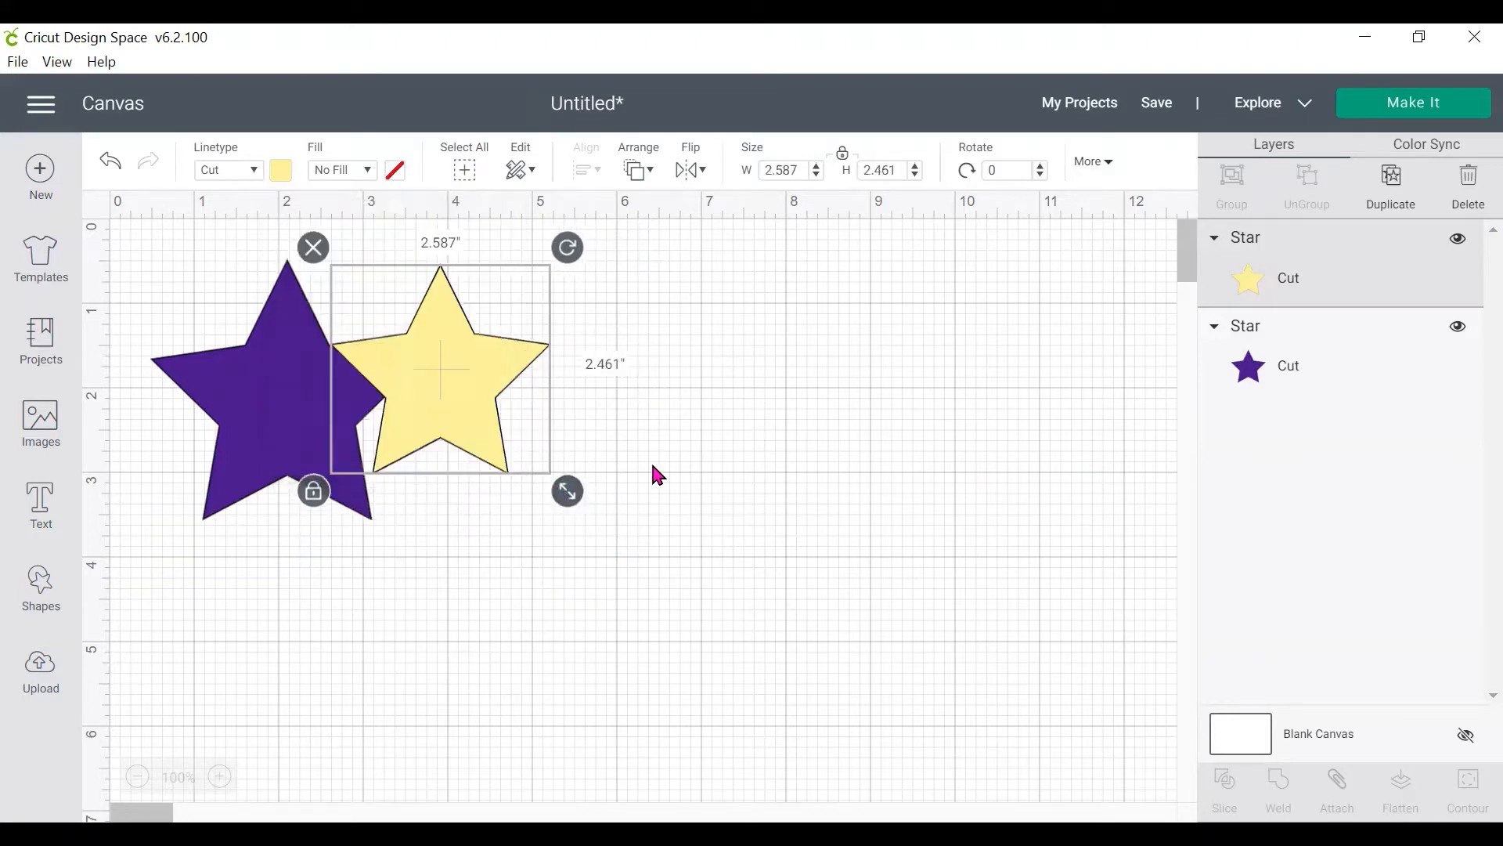
{"action": "left_click", "coordinate": [655, 473]}
{"action": "left_click_drag", "start_coordinate": [453, 379], "coordinate": [297, 399]}
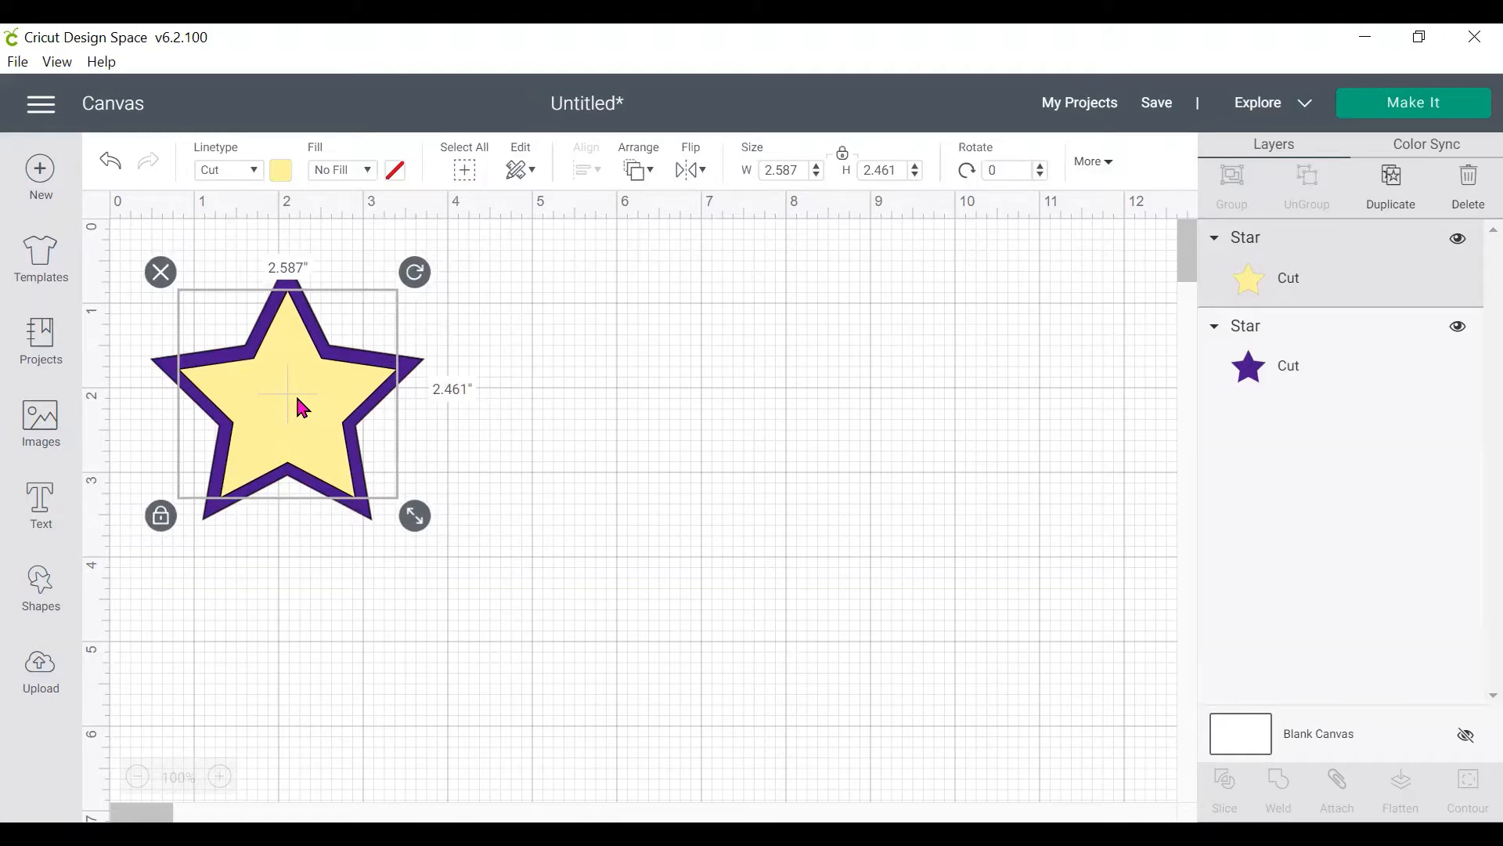
Step: Select the yellow star and the purple star together and slice them
{"action": "left_click", "coordinate": [445, 427]}
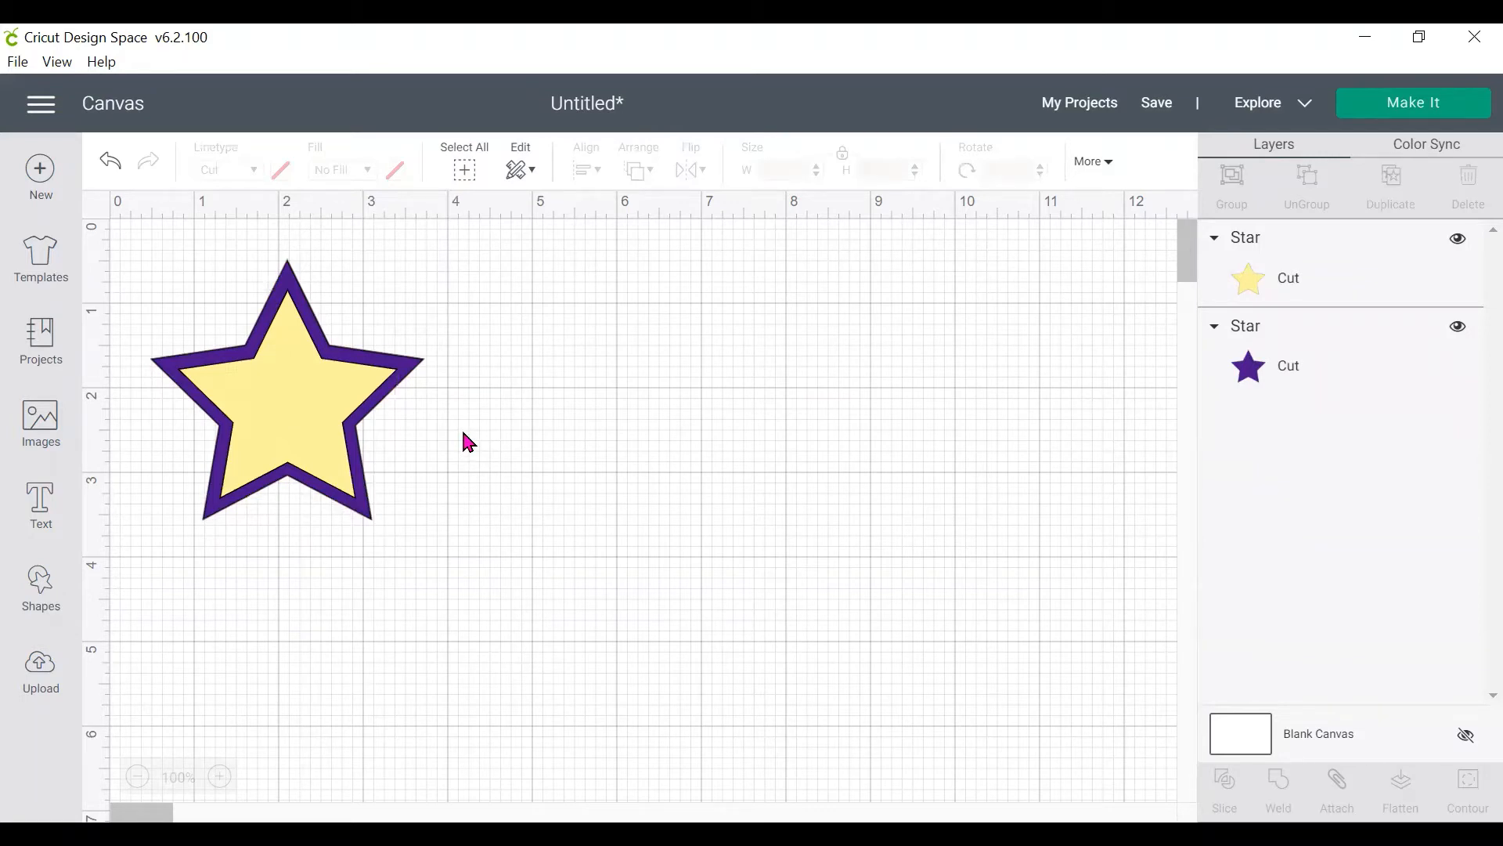
{"action": "left_click_drag", "start_coordinate": [464, 433], "coordinate": [163, 342]}
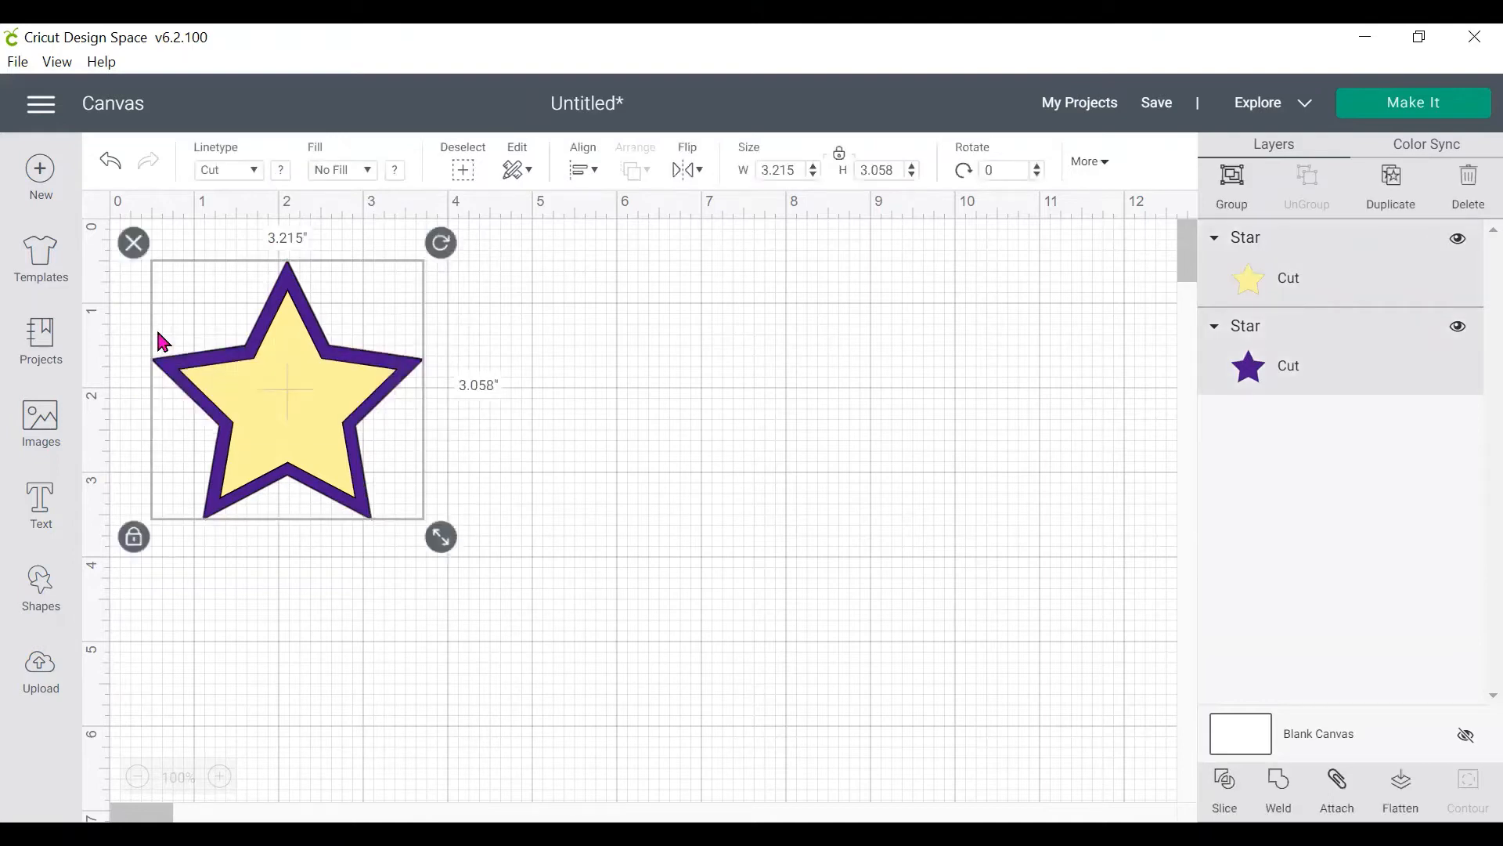
{"action": "left_click", "coordinate": [651, 362]}
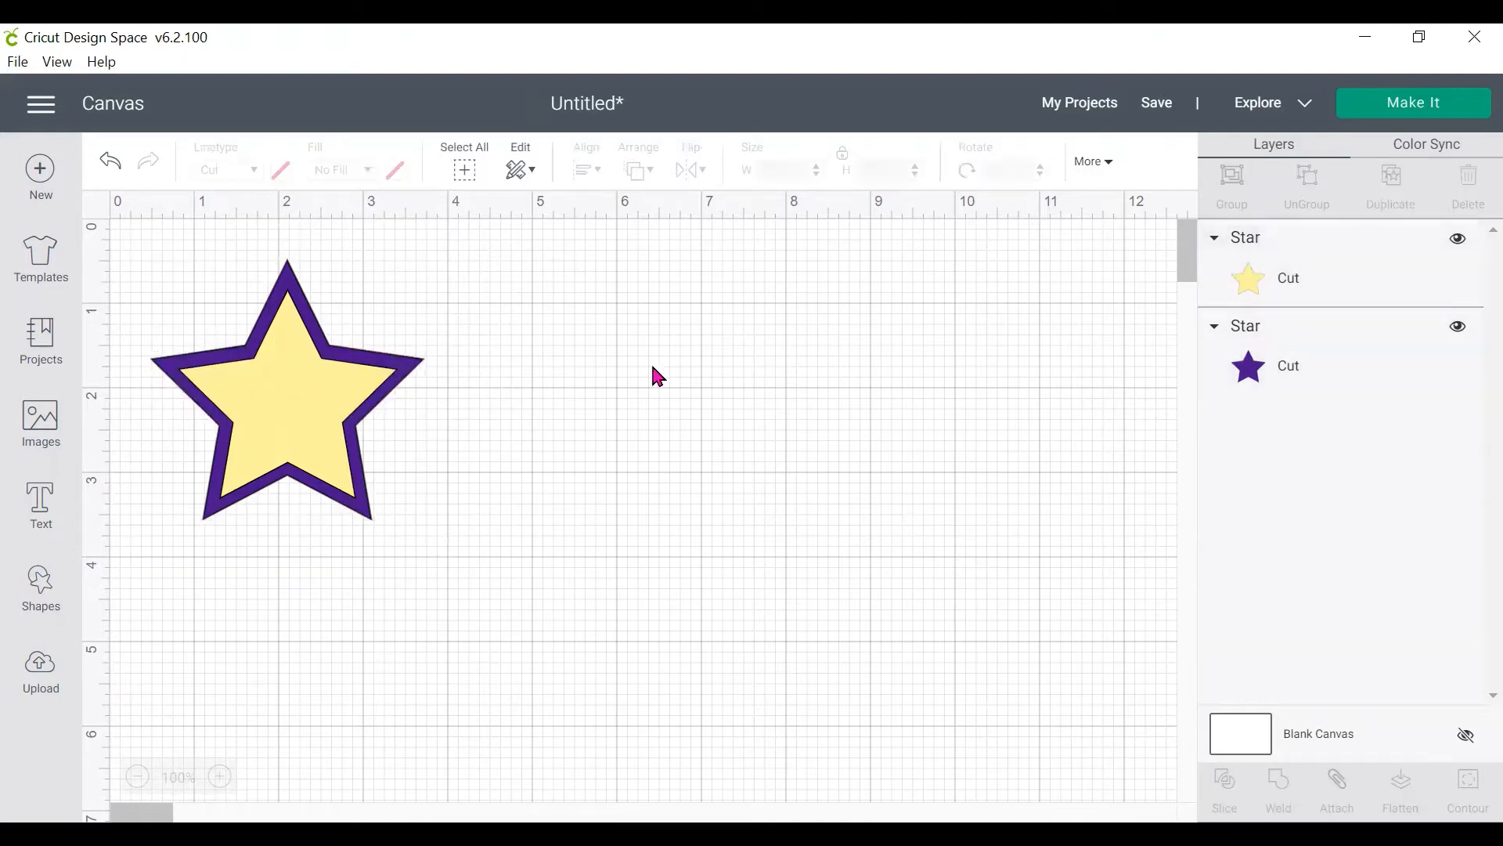
{"action": "left_click", "coordinate": [1288, 278]}
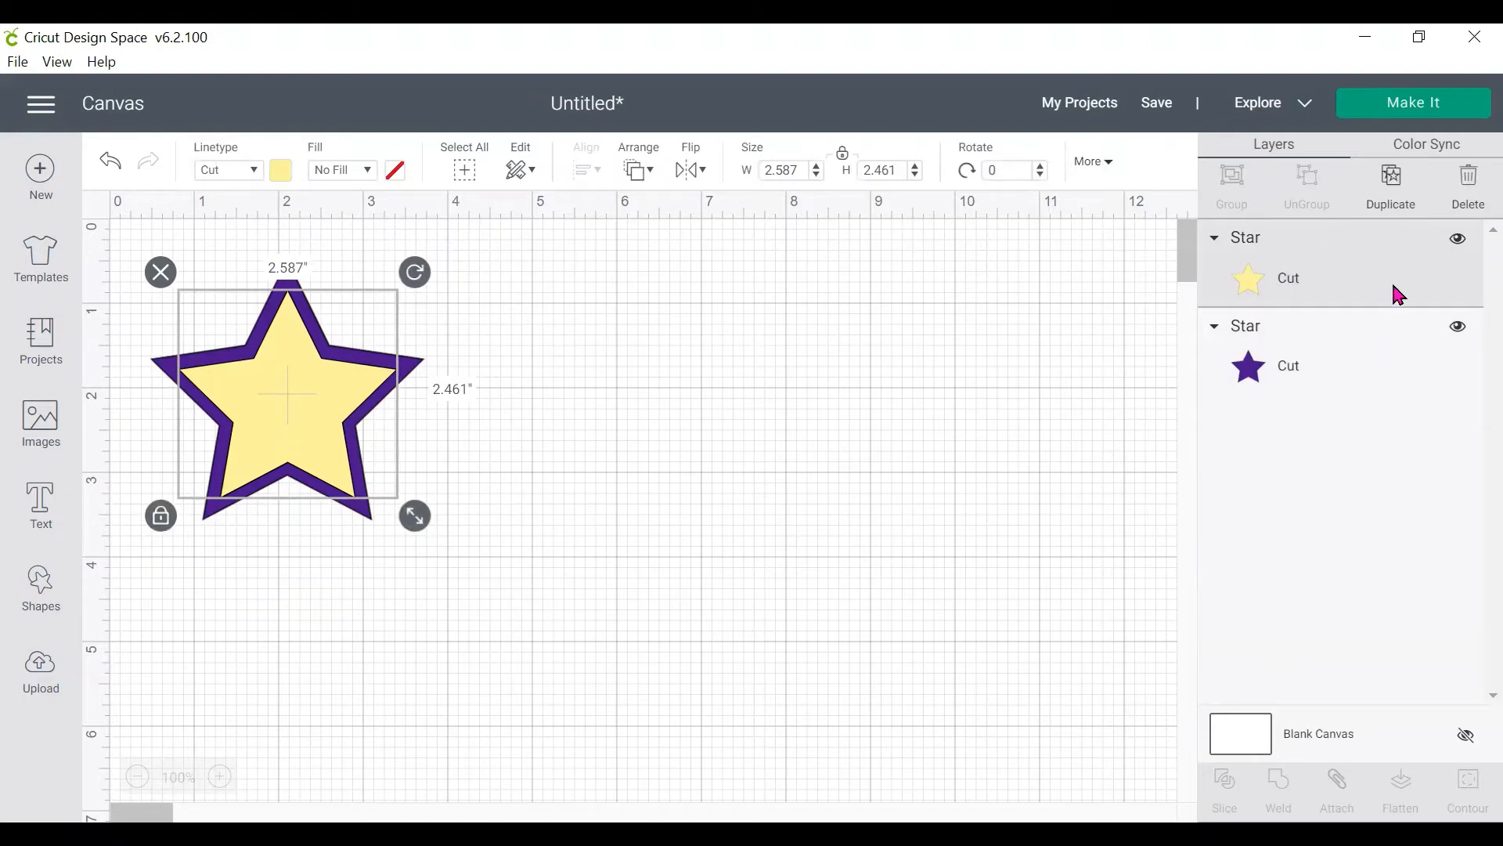
{"action": "left_click", "coordinate": [1372, 365], "text": "shift"}
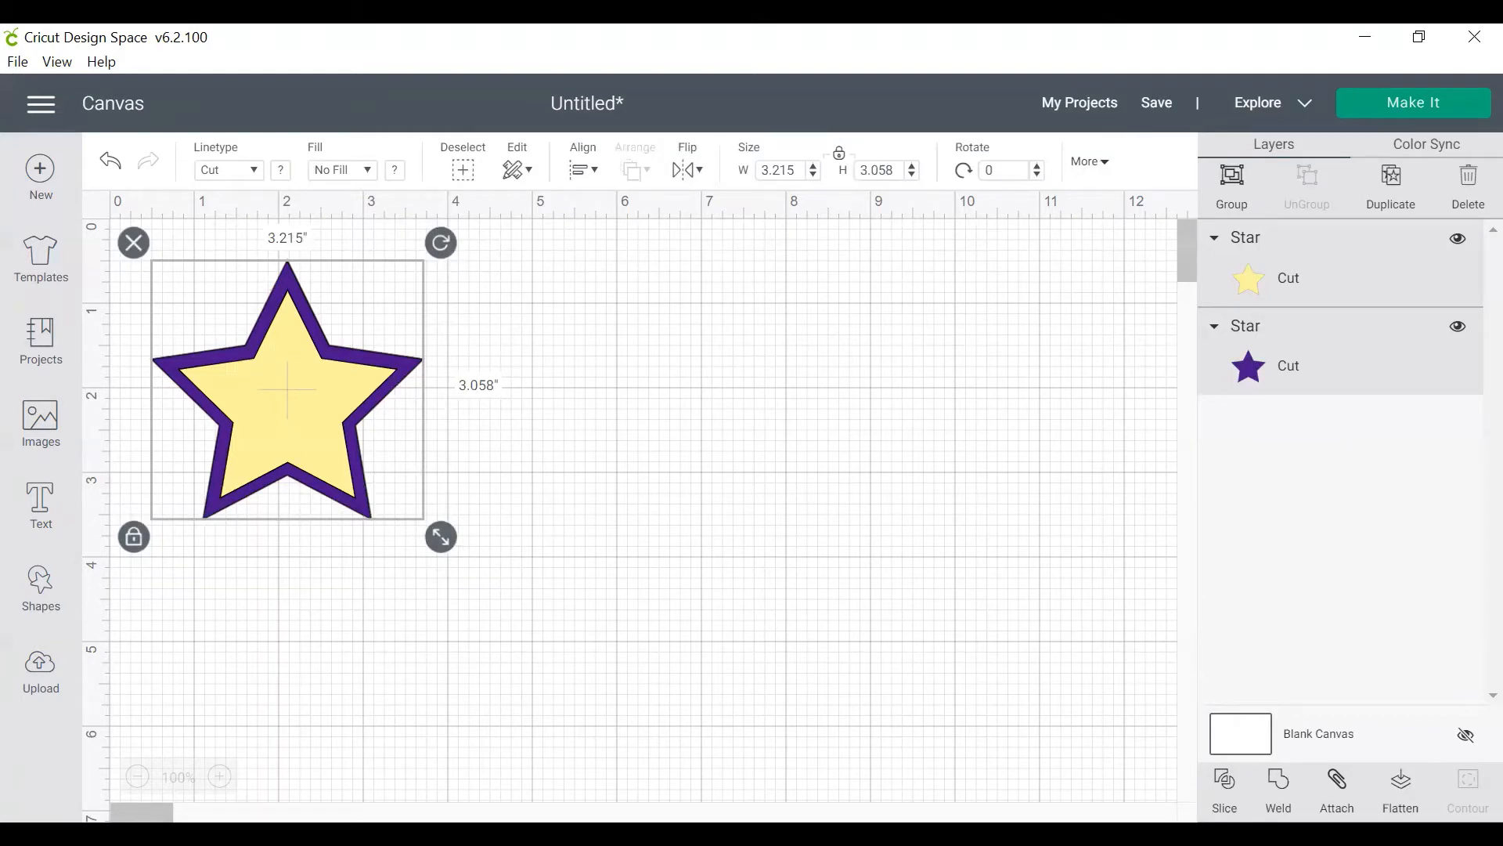
{"action": "left_click", "coordinate": [1225, 790]}
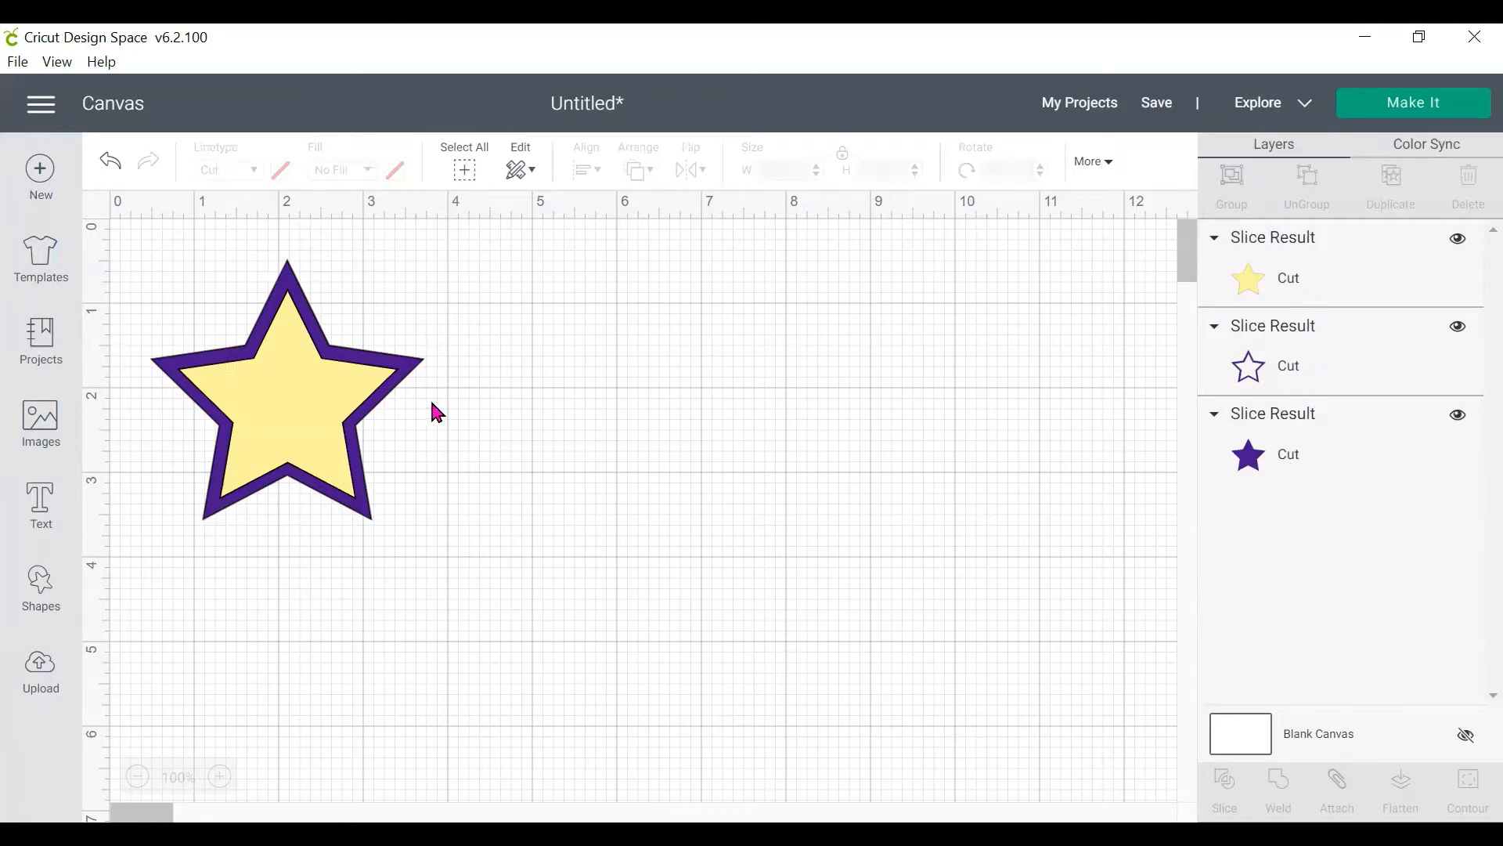
Step: Separate the slice results by moving the purple outline beside the stars and the yellow star below the solid purple one
{"action": "left_click", "coordinate": [1284, 363]}
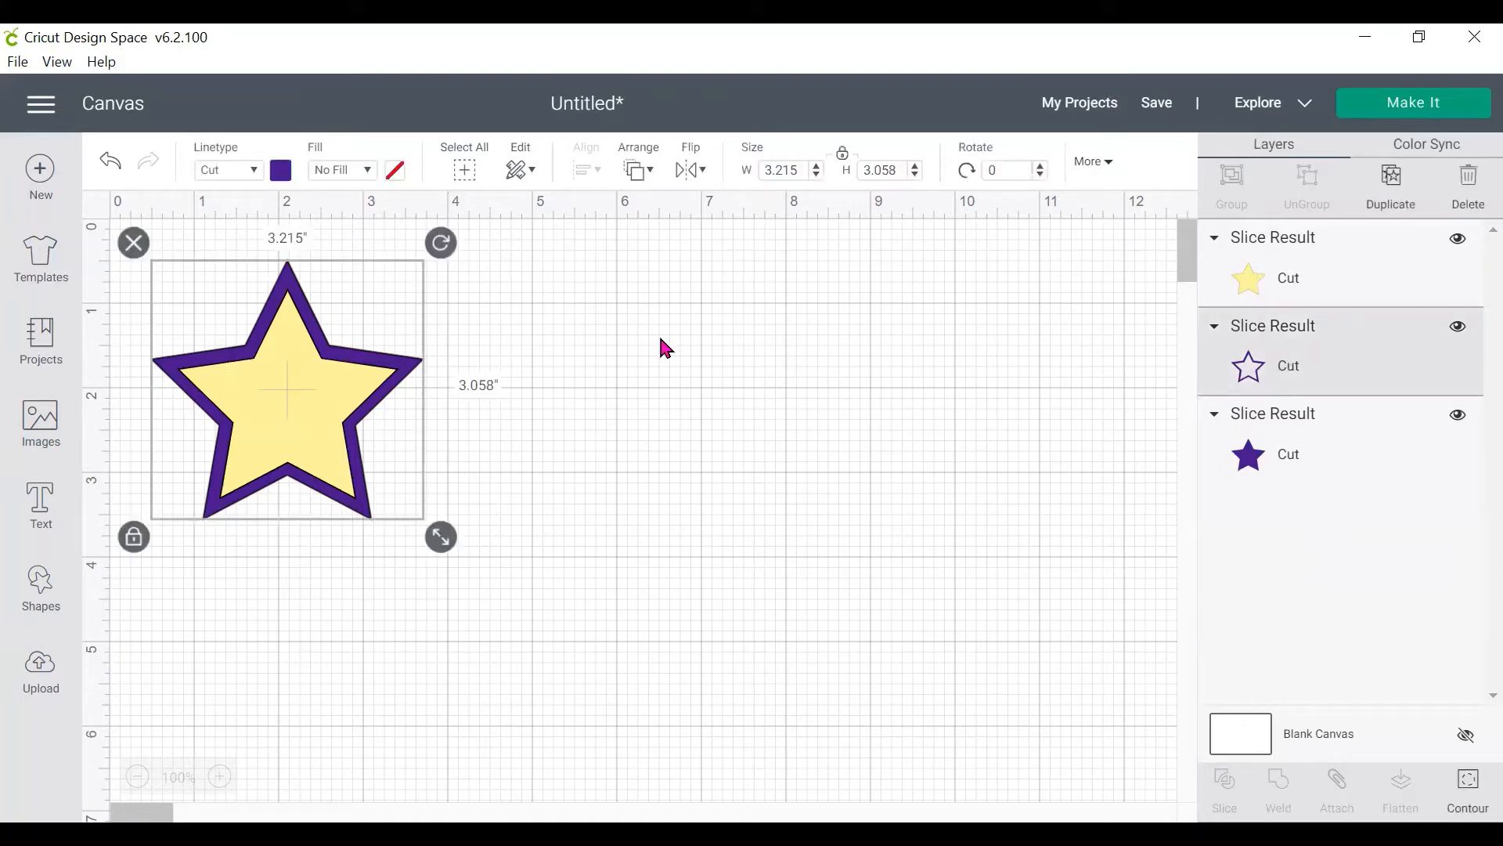
{"action": "left_click_drag", "start_coordinate": [417, 311], "coordinate": [733, 318]}
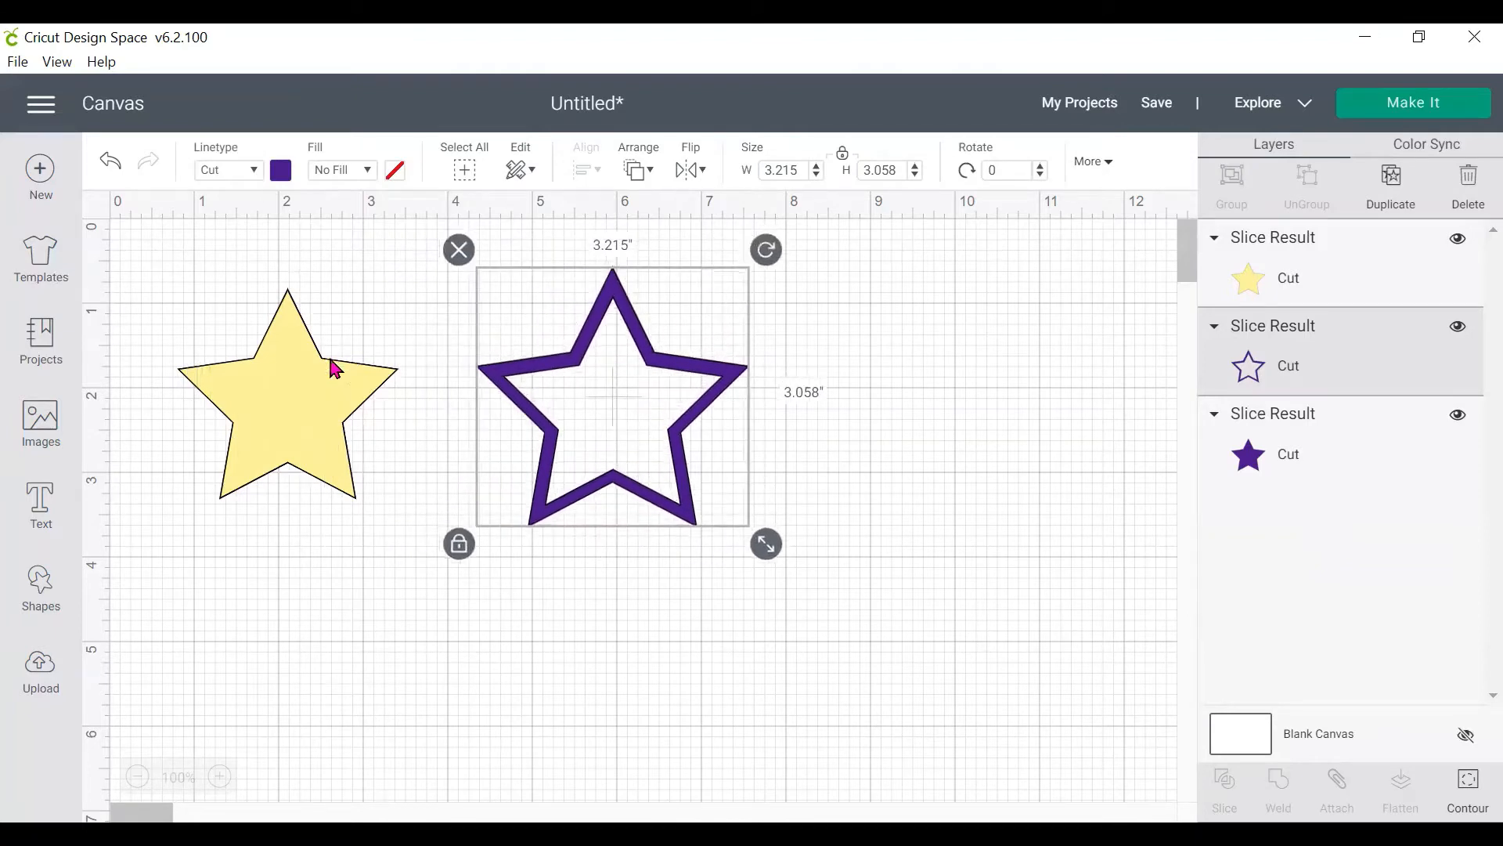
{"action": "left_click_drag", "start_coordinate": [327, 407], "coordinate": [321, 595]}
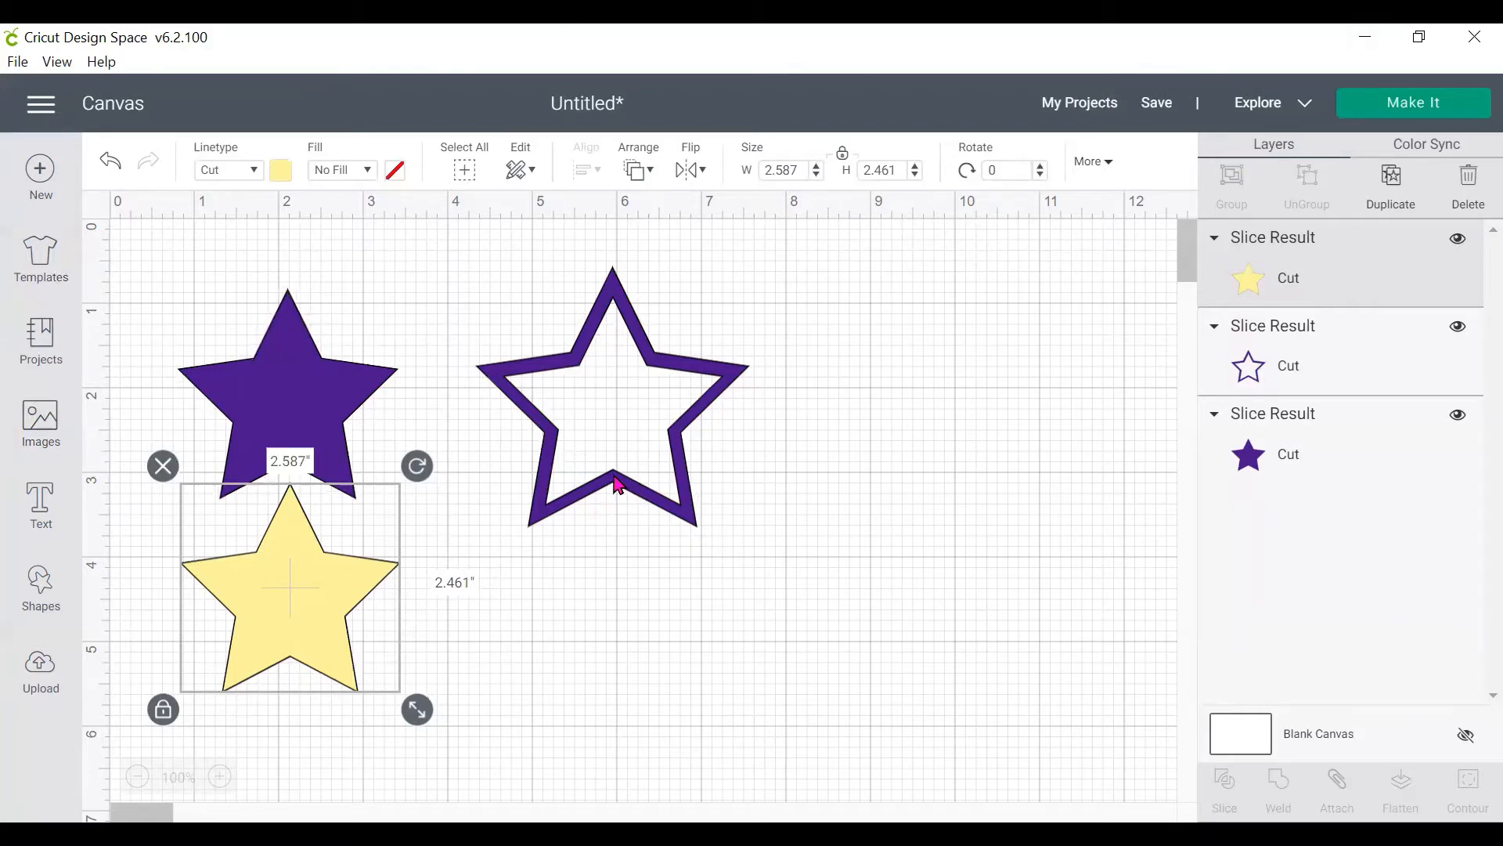
{"action": "left_click", "coordinate": [622, 537]}
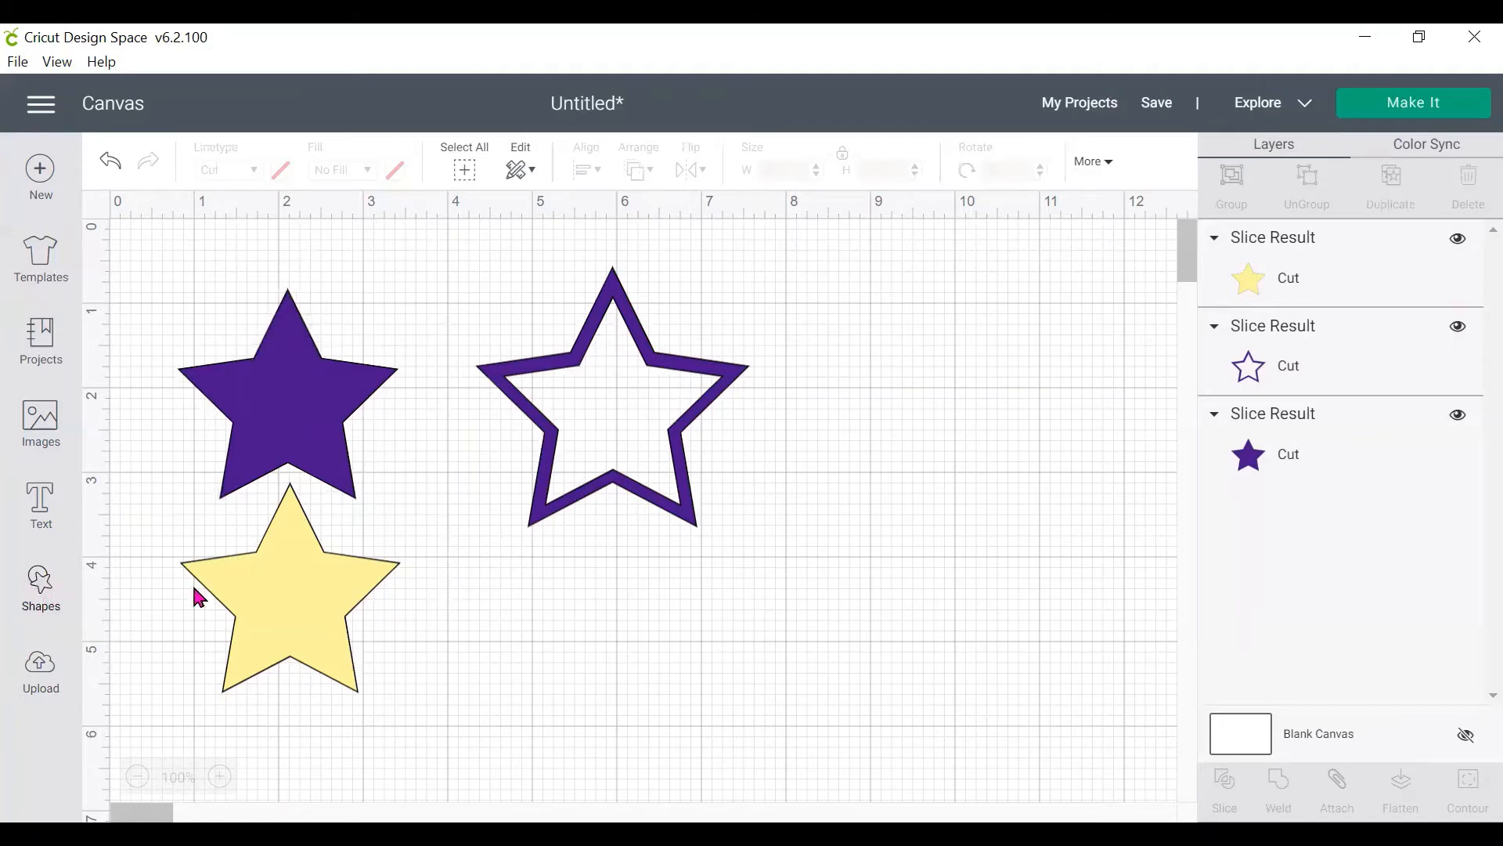
Step: Overlap the yellow star with the lower part of the purple outline and rotate it to about 324.09 degrees
{"action": "left_click_drag", "start_coordinate": [312, 589], "coordinate": [752, 631]}
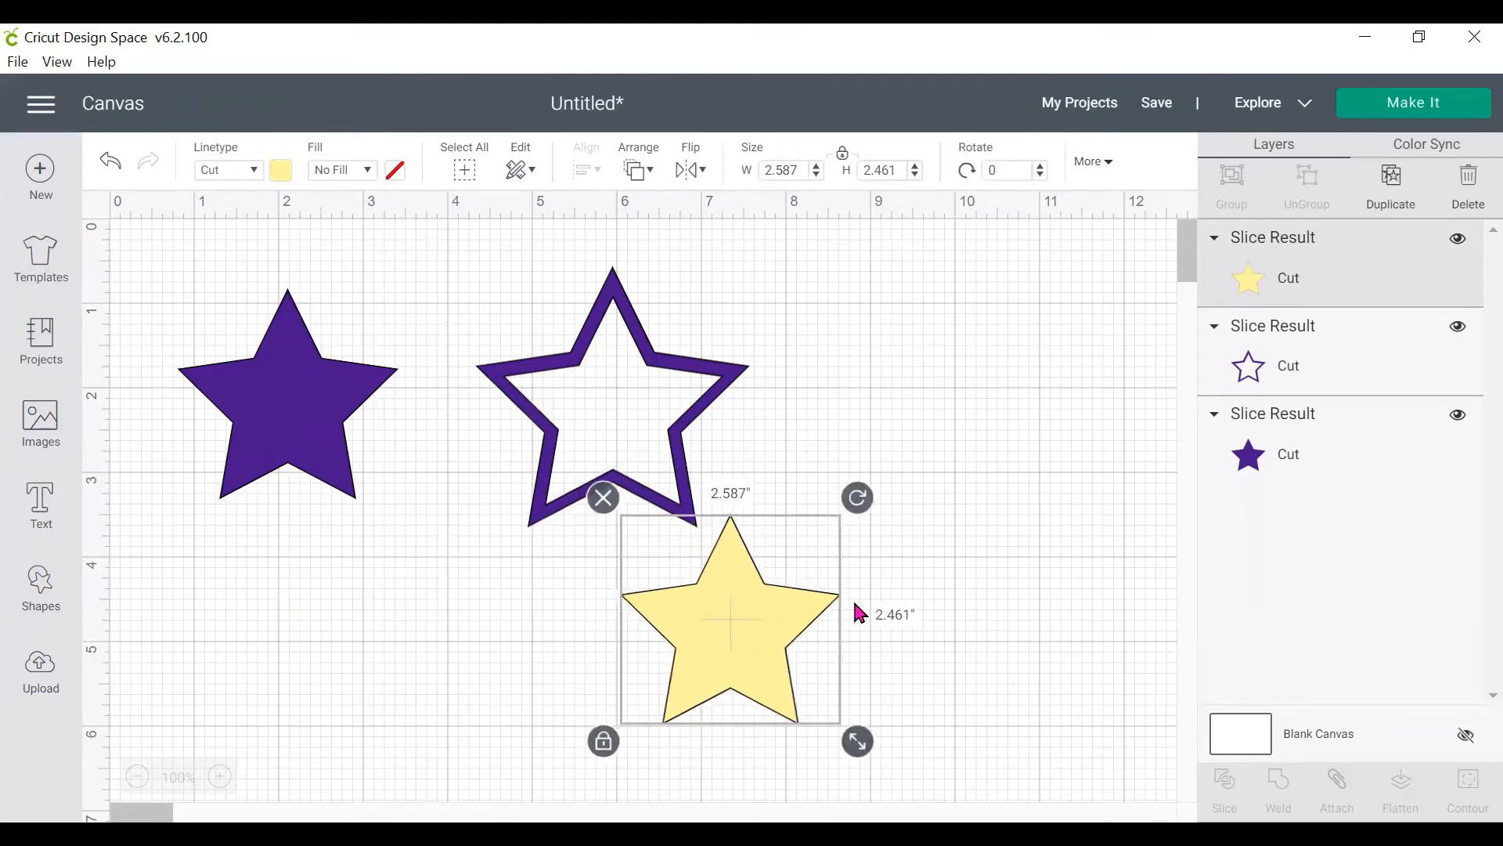
{"action": "left_click_drag", "start_coordinate": [857, 497], "coordinate": [785, 471]}
{"action": "left_click_drag", "start_coordinate": [813, 617], "coordinate": [769, 537]}
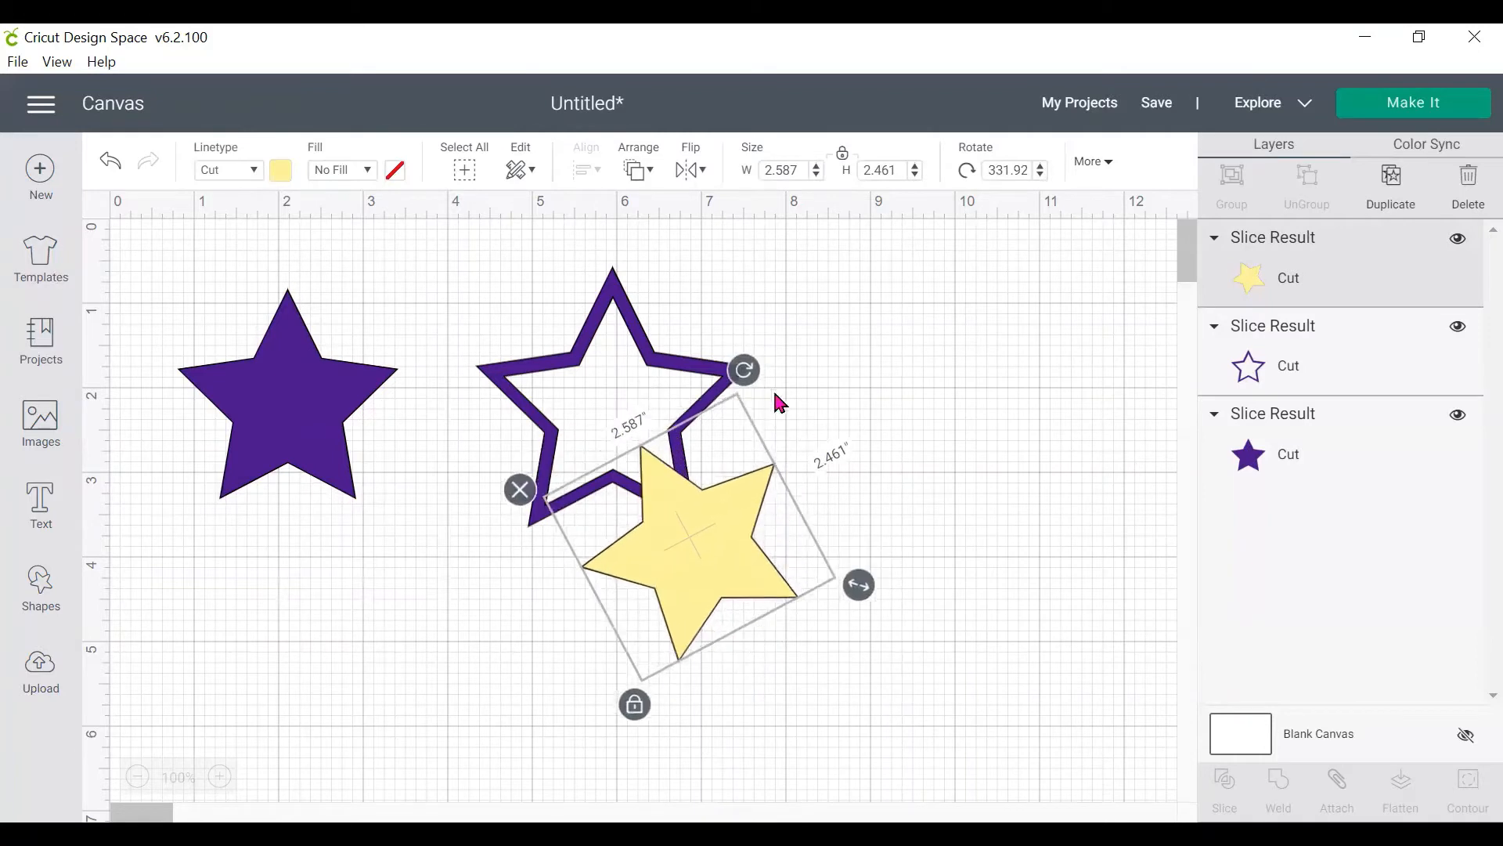
{"action": "left_click_drag", "start_coordinate": [745, 362], "coordinate": [732, 366]}
{"action": "left_click_drag", "start_coordinate": [775, 558], "coordinate": [753, 506]}
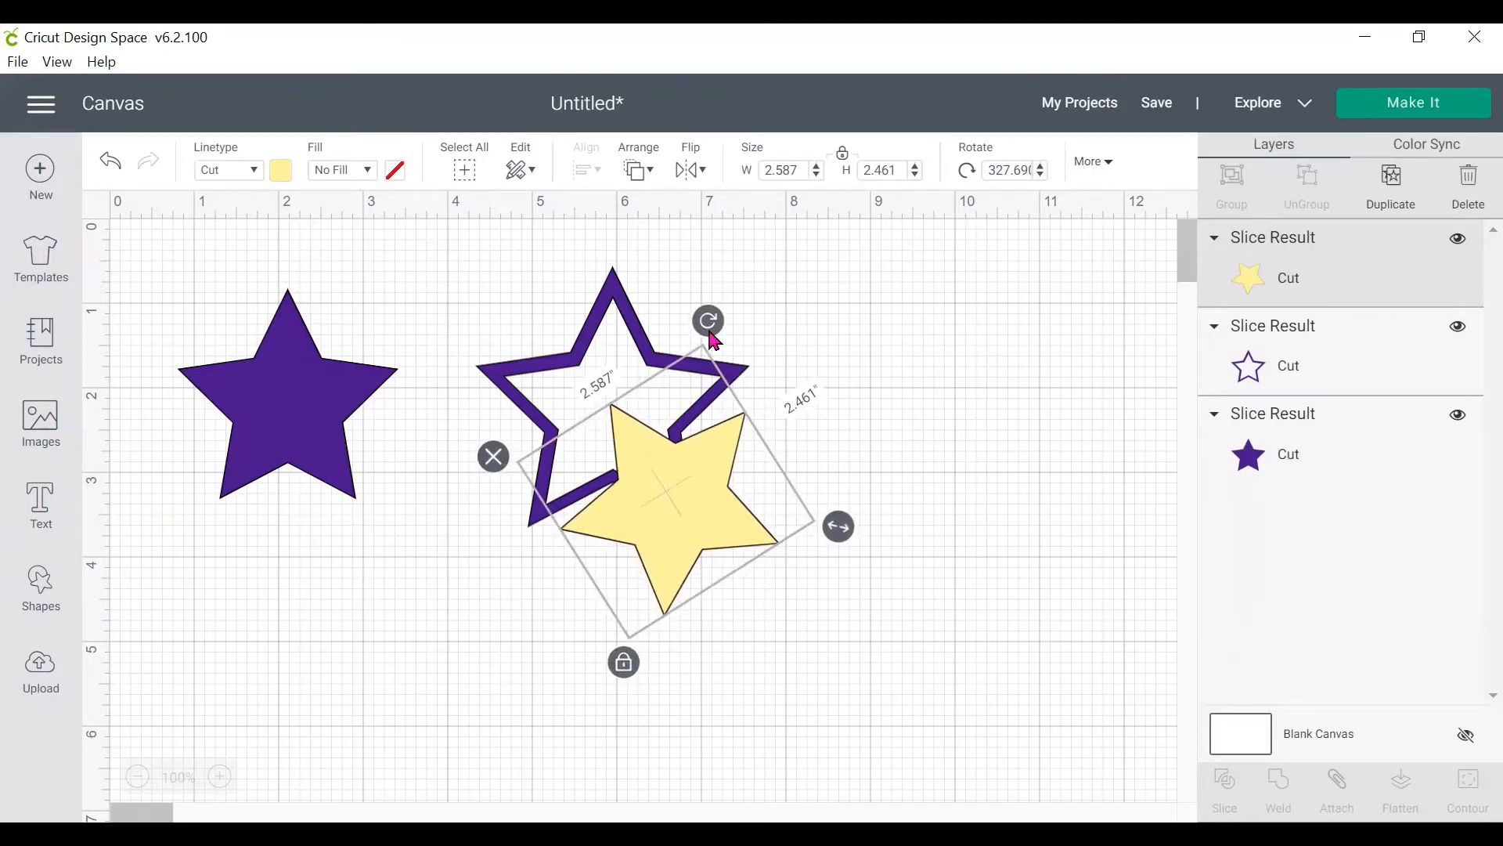
{"action": "left_click_drag", "start_coordinate": [714, 331], "coordinate": [703, 317]}
{"action": "left_click_drag", "start_coordinate": [735, 470], "coordinate": [733, 477]}
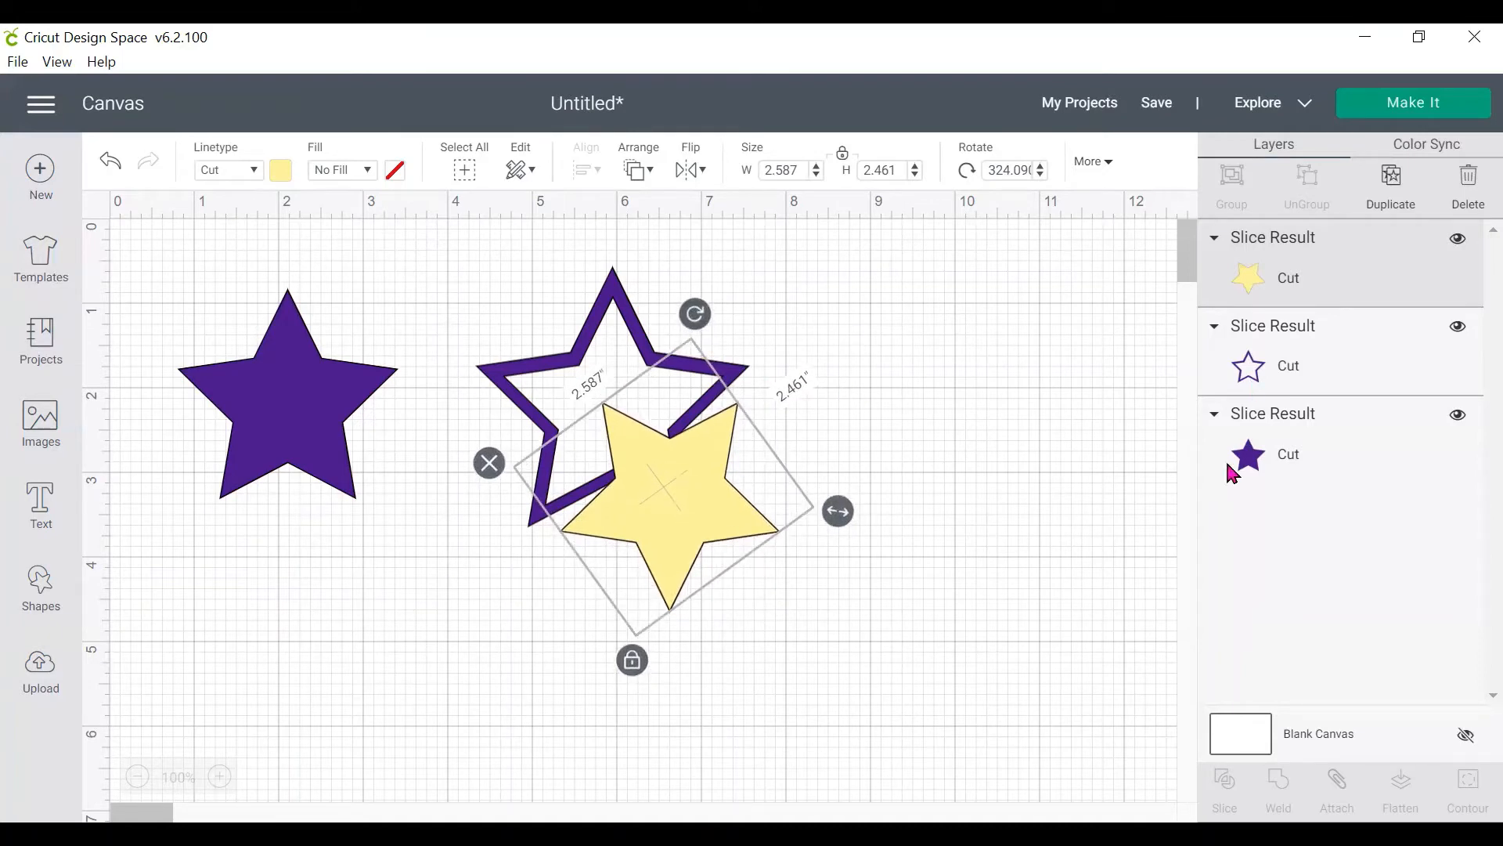
Step: Select the yellow star and the purple outline together and slice the overlapping shapes
{"action": "left_click", "coordinate": [993, 626]}
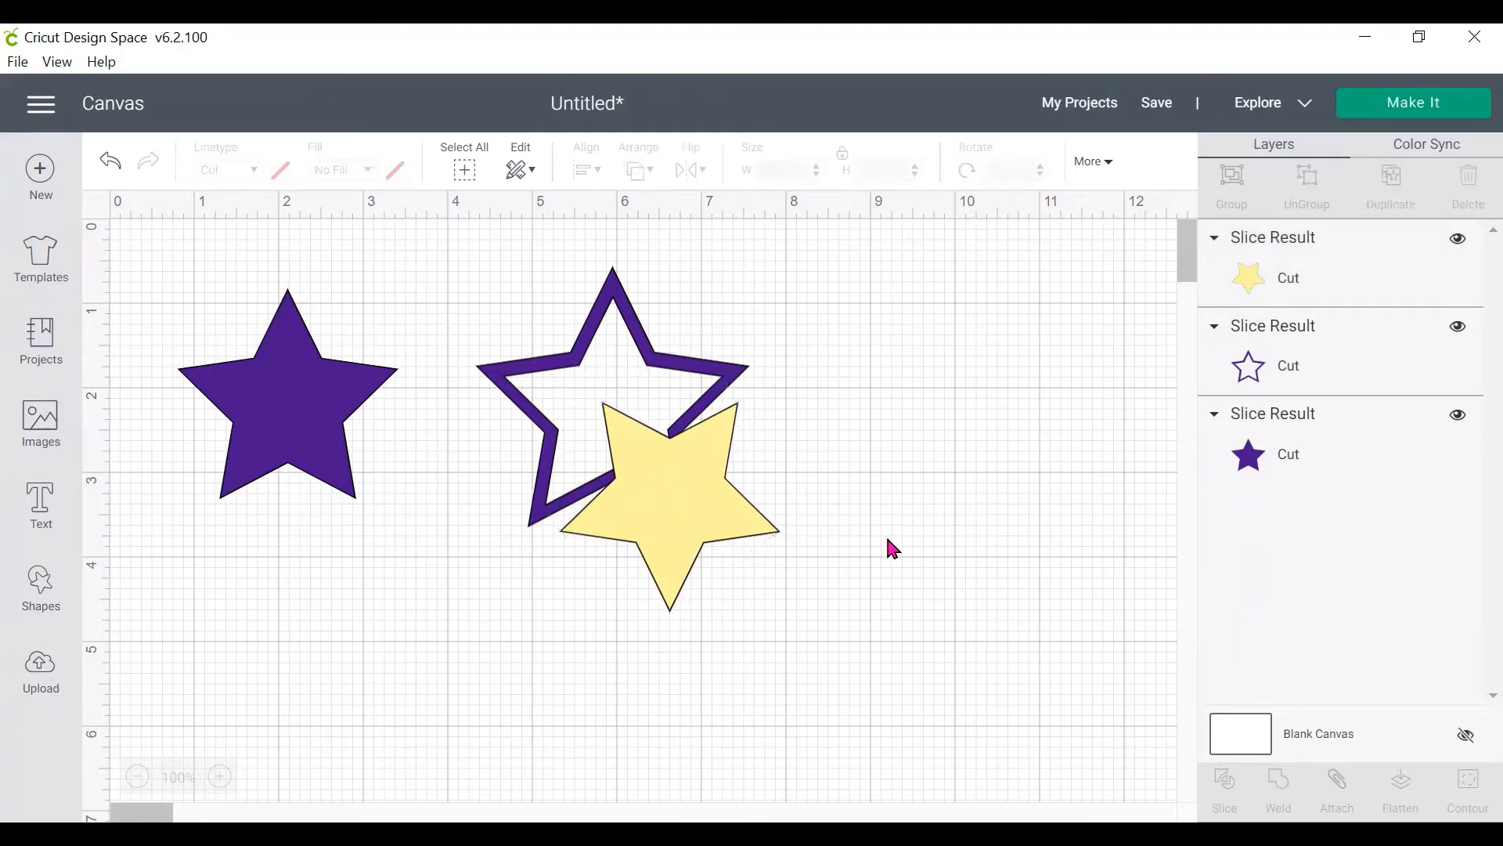
{"action": "left_click_drag", "start_coordinate": [889, 537], "coordinate": [591, 368]}
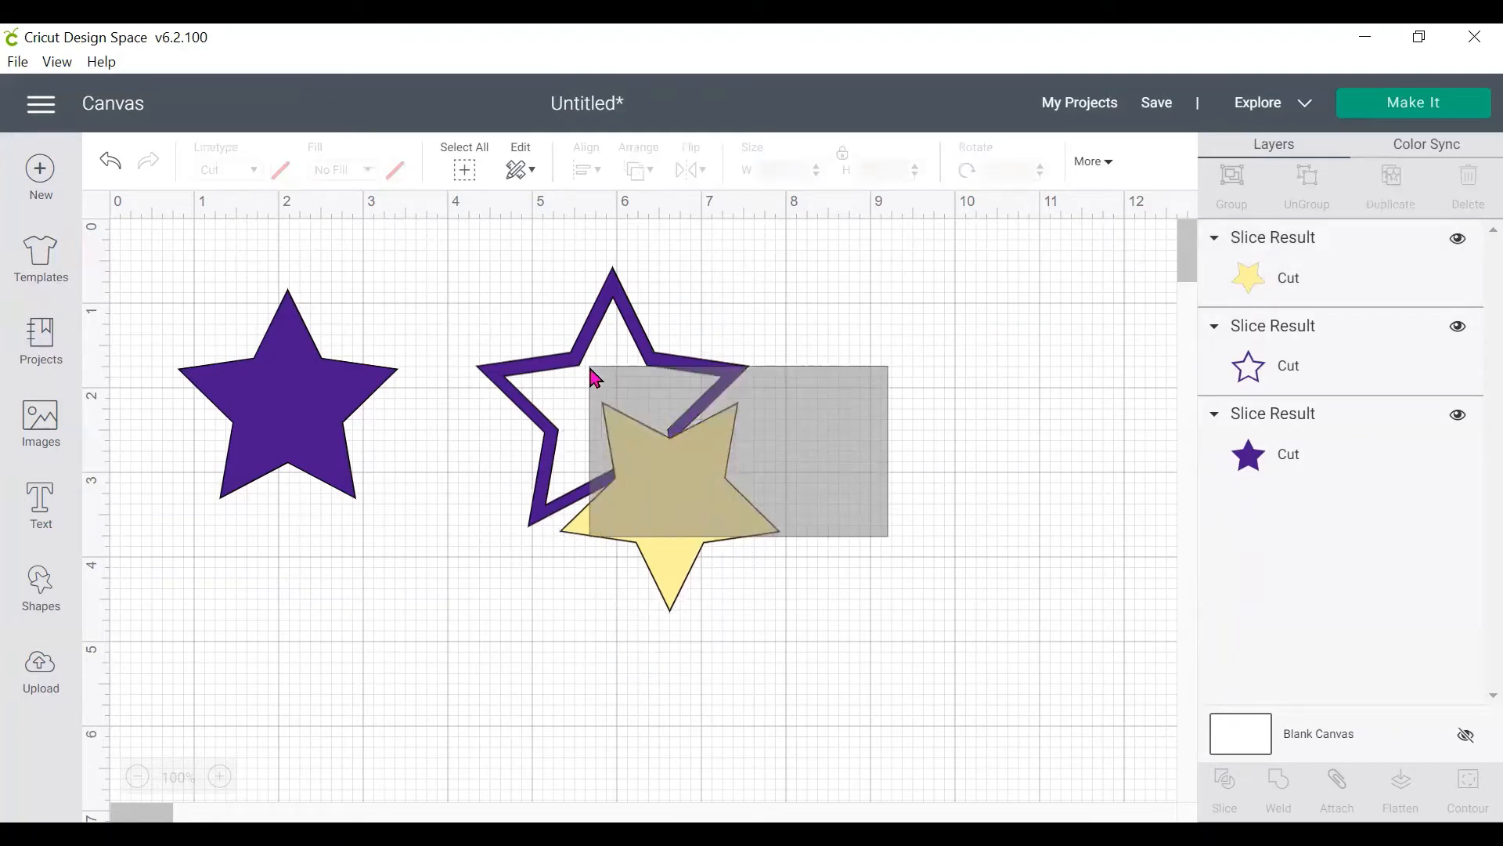
{"action": "left_click_drag", "start_coordinate": [591, 371], "coordinate": [591, 371]}
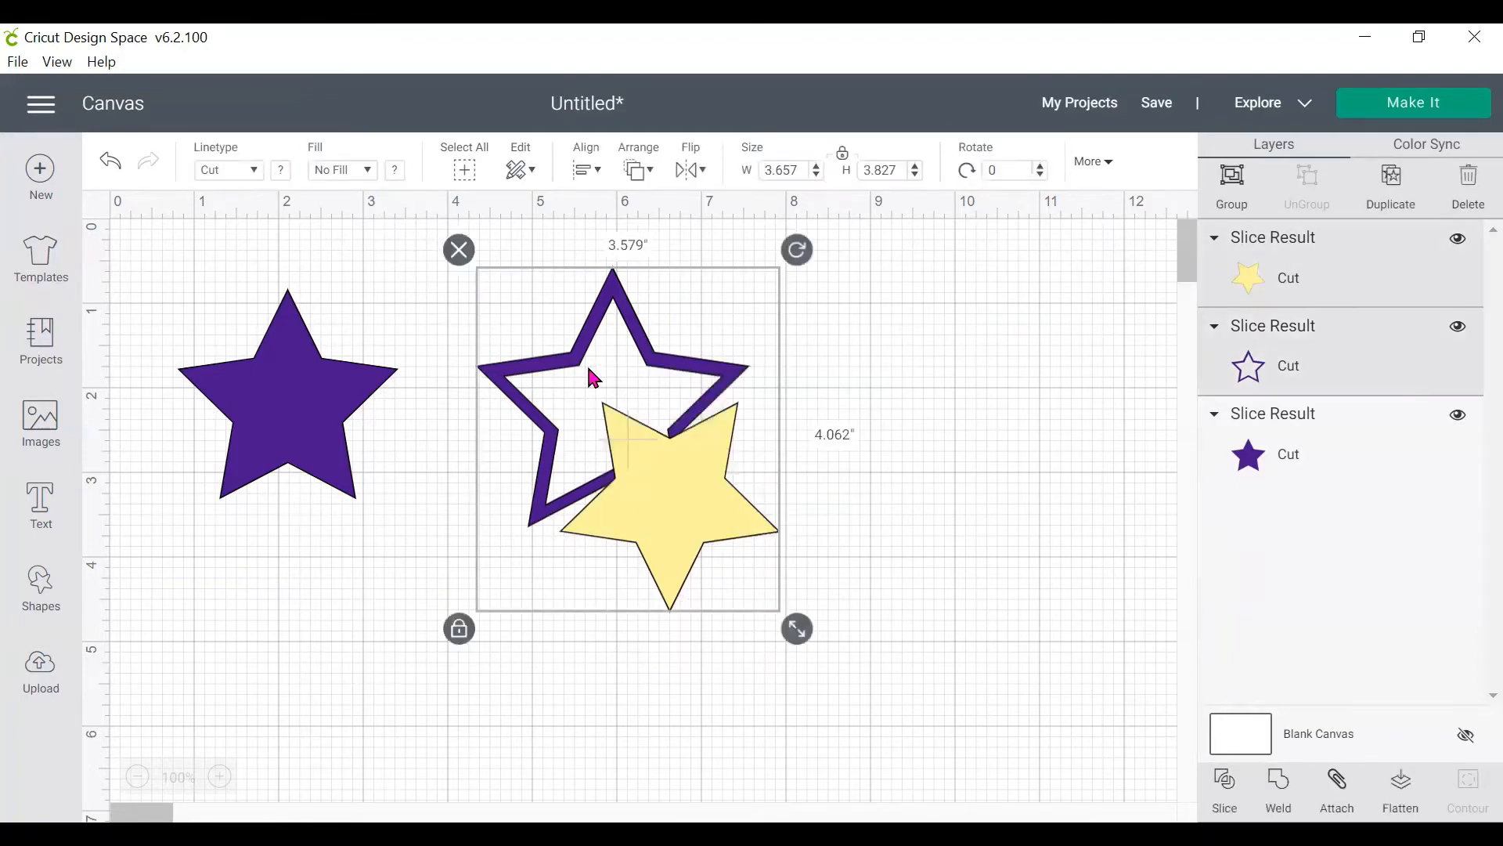
{"action": "right_click", "coordinate": [589, 369]}
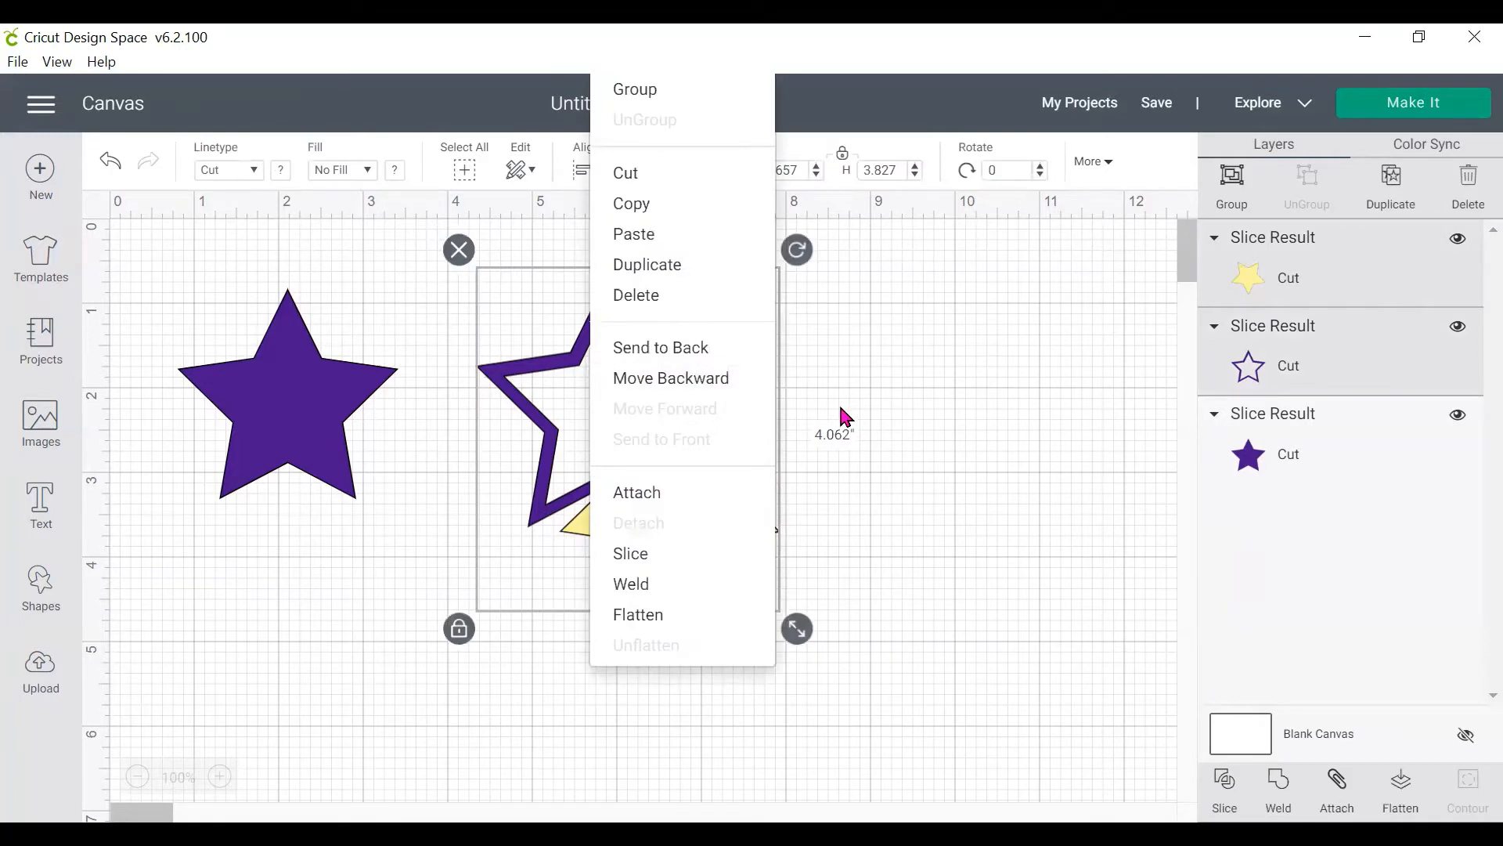
{"action": "left_click", "coordinate": [656, 557]}
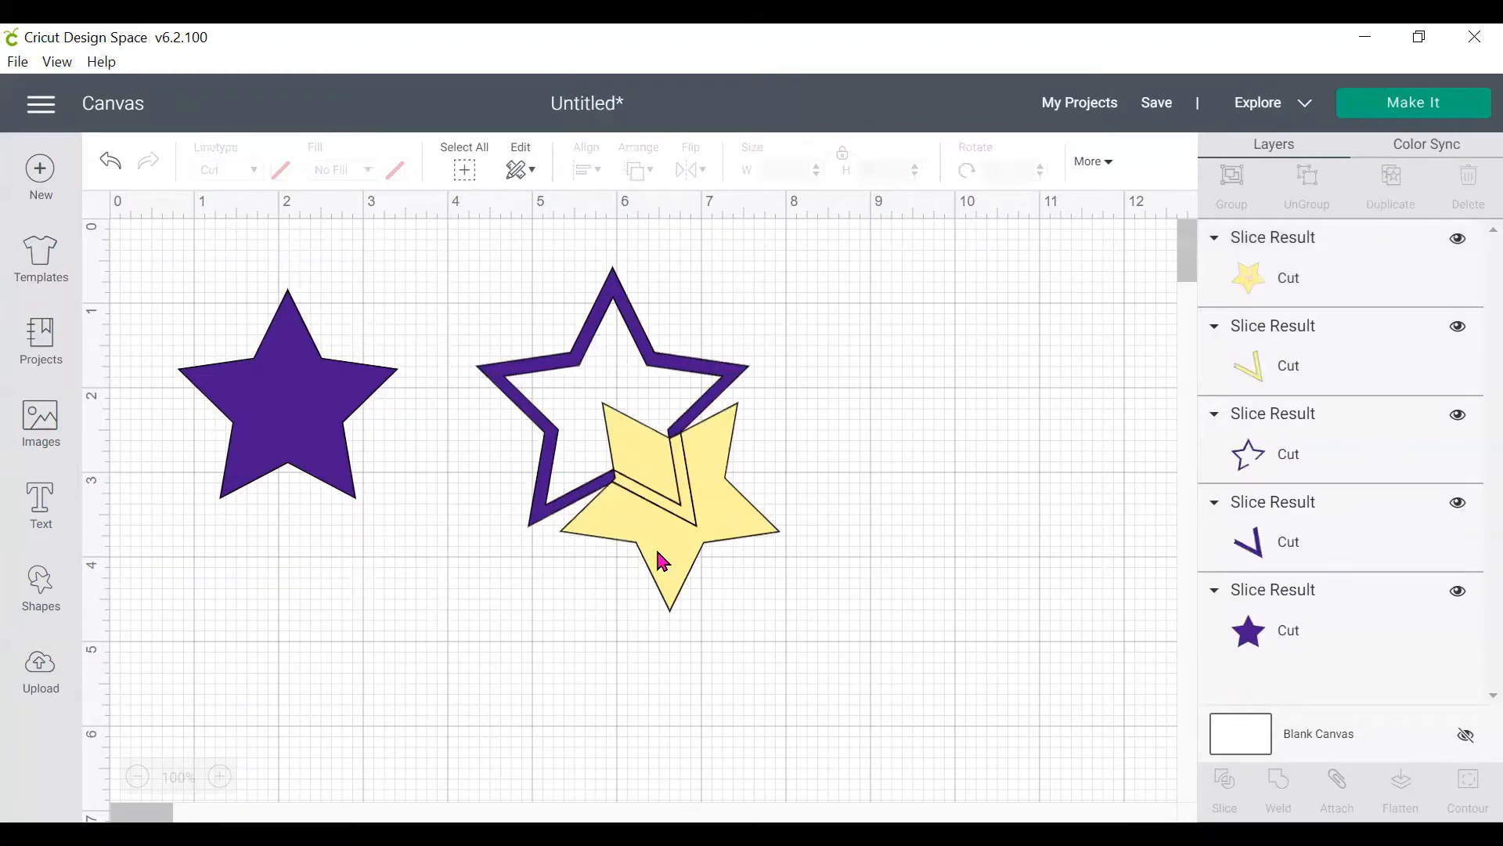
Step: Pull the cut yellow star, the yellow V-shaped piece and the broken purple outline apart on the canvas
{"action": "left_click_drag", "start_coordinate": [663, 560], "coordinate": [941, 530]}
{"action": "left_click", "coordinate": [669, 528]}
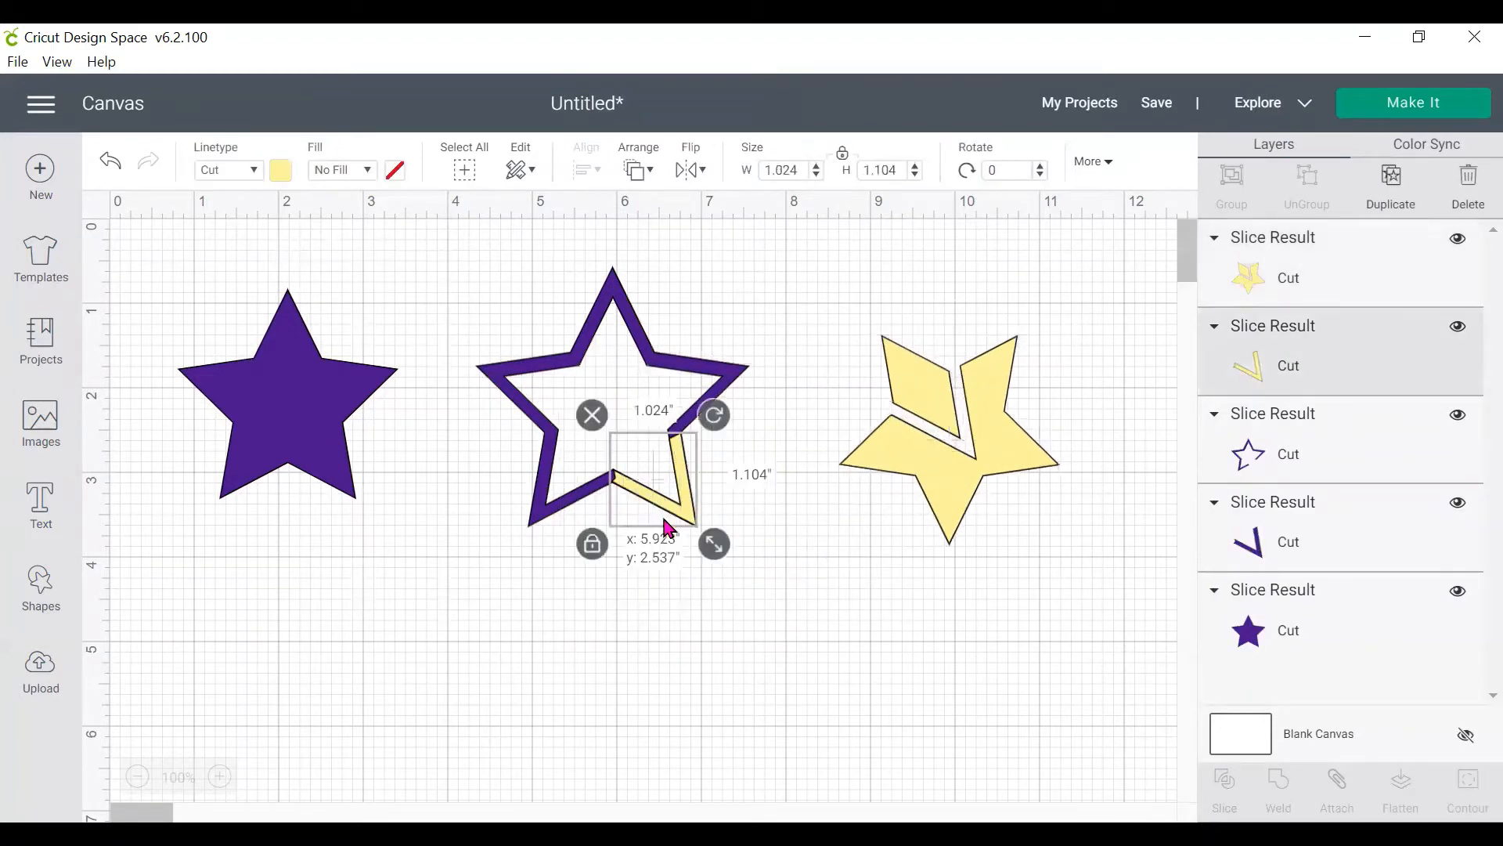
{"action": "left_click_drag", "start_coordinate": [669, 528], "coordinate": [579, 728]}
{"action": "left_click", "coordinate": [739, 524]}
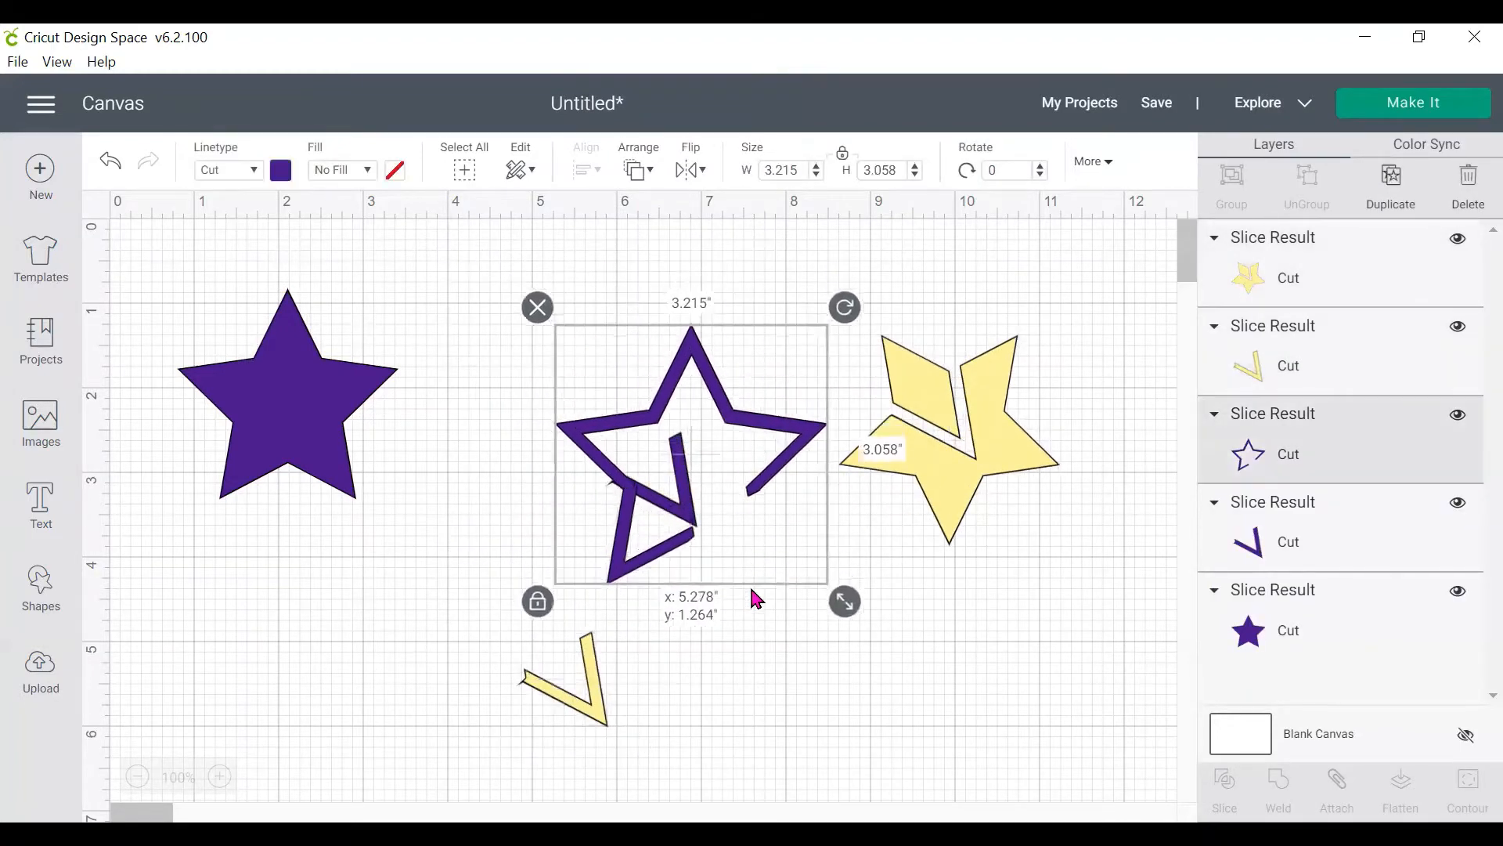
{"action": "left_click_drag", "start_coordinate": [756, 599], "coordinate": [984, 731]}
{"action": "left_click", "coordinate": [704, 576]}
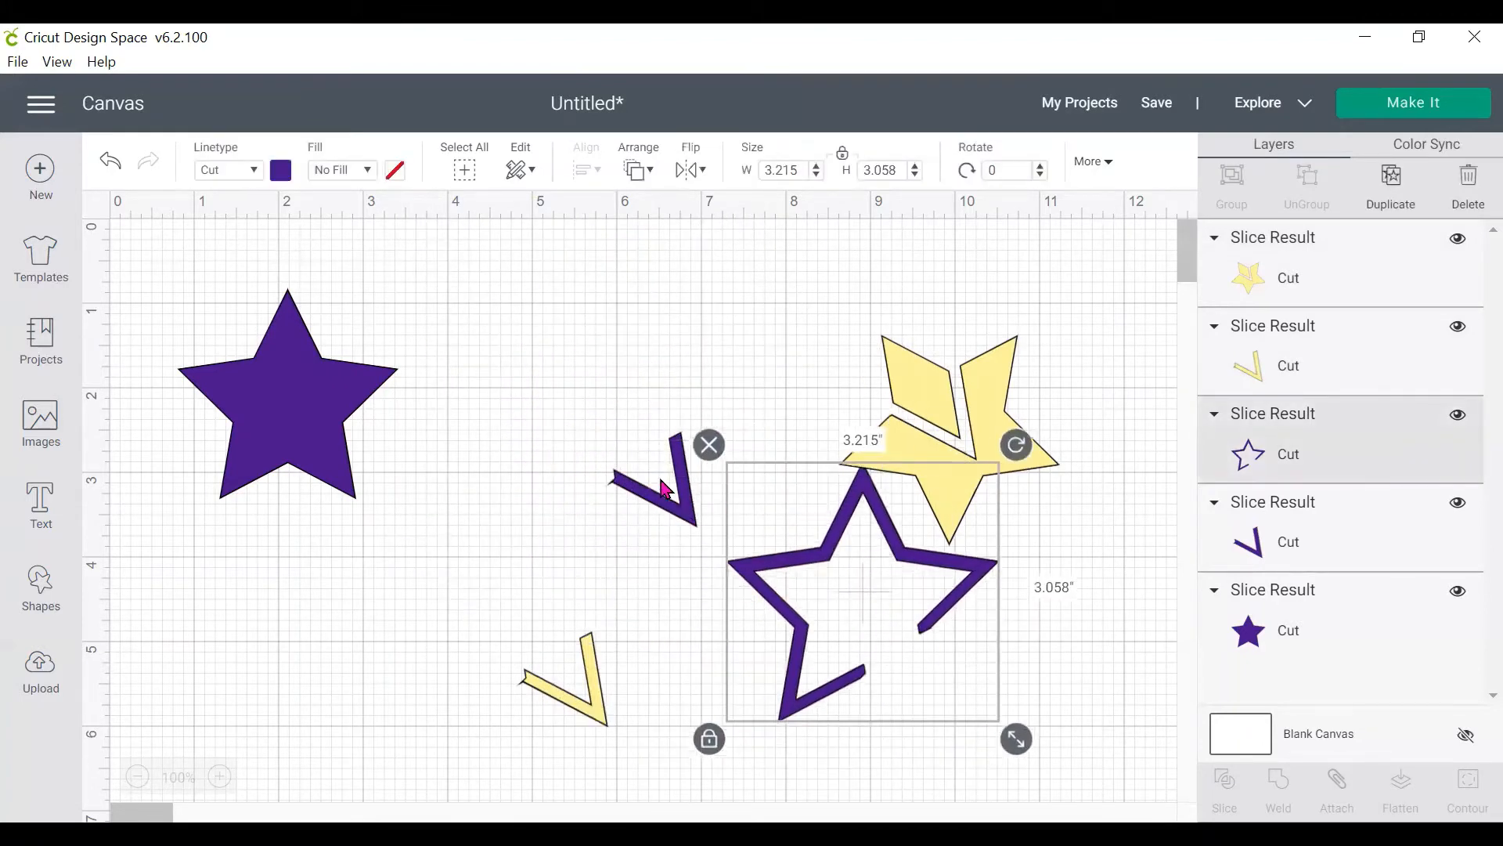
Step: Delete the purple and yellow V-shaped pieces left by the slice
{"action": "left_click_drag", "start_coordinate": [668, 494], "coordinate": [480, 545]}
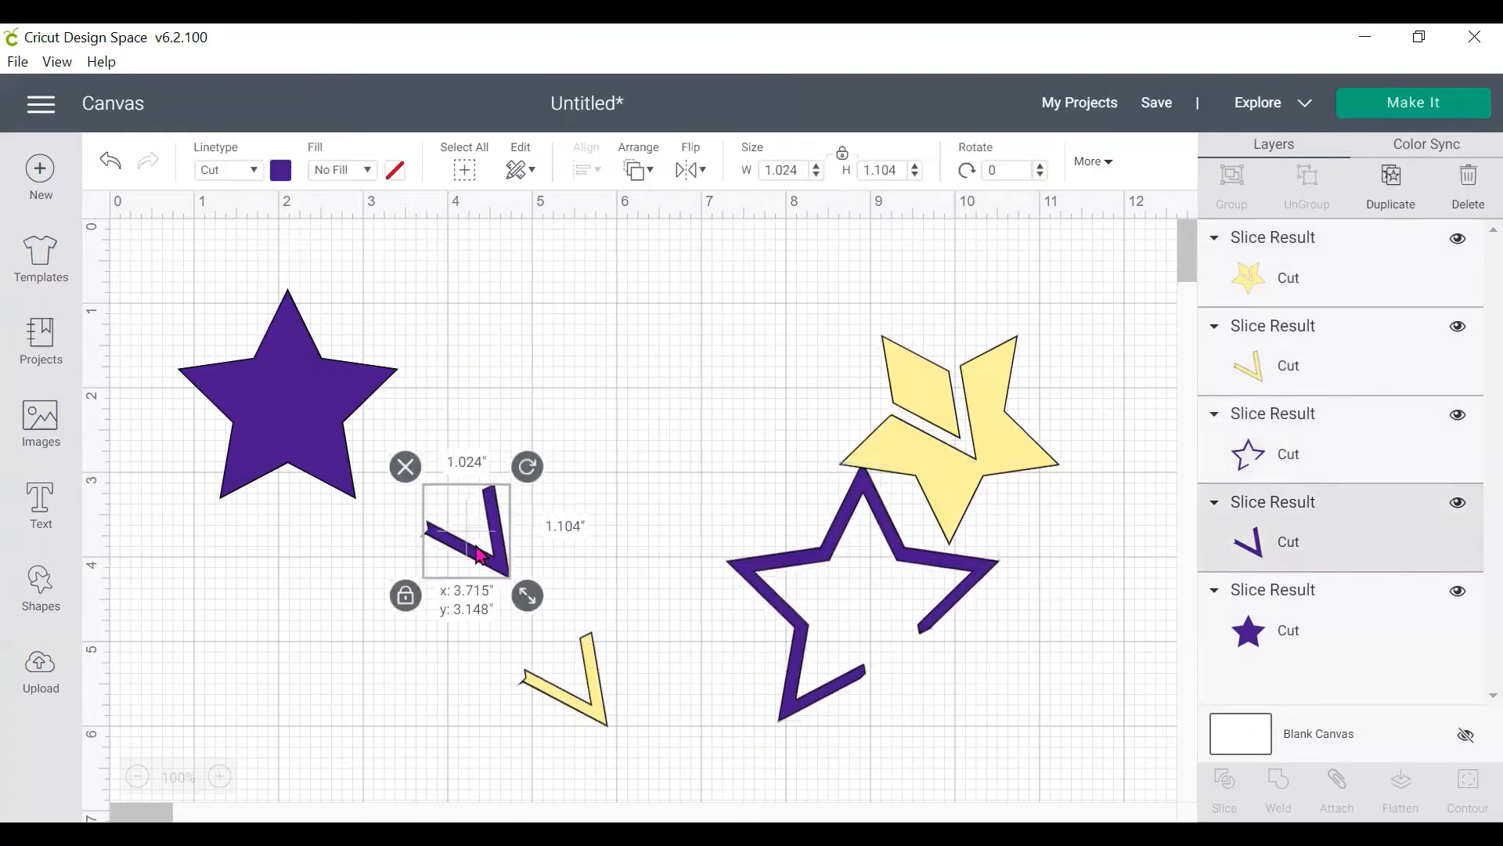
{"action": "left_click", "coordinate": [405, 468]}
{"action": "left_click", "coordinate": [561, 705]}
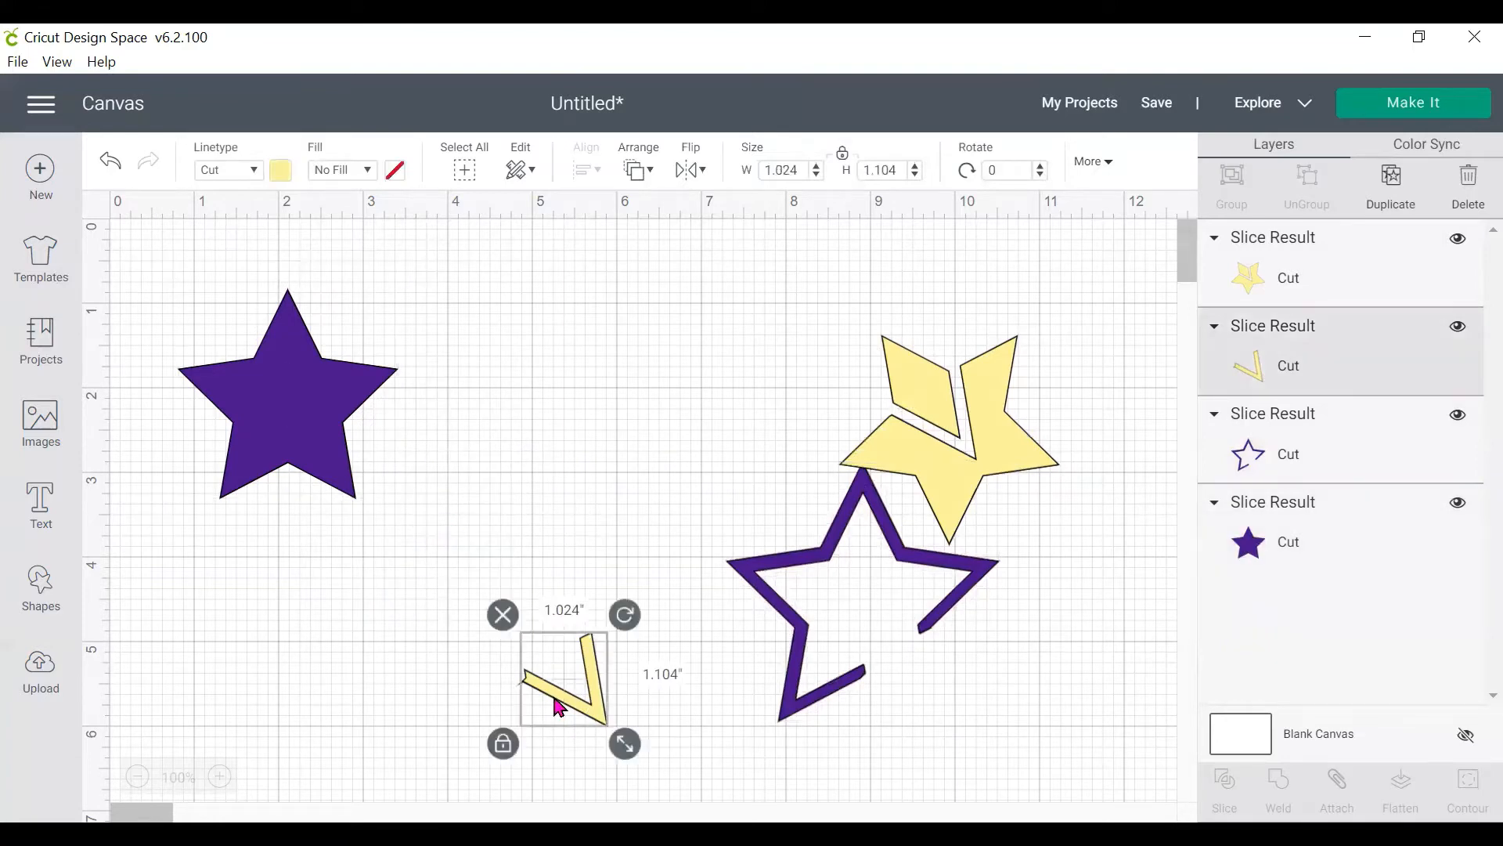
{"action": "left_click", "coordinate": [503, 615]}
Step: Move the cut yellow star and the broken purple outline near the solid purple star, and delete both
{"action": "left_click_drag", "start_coordinate": [844, 509], "coordinate": [446, 523]}
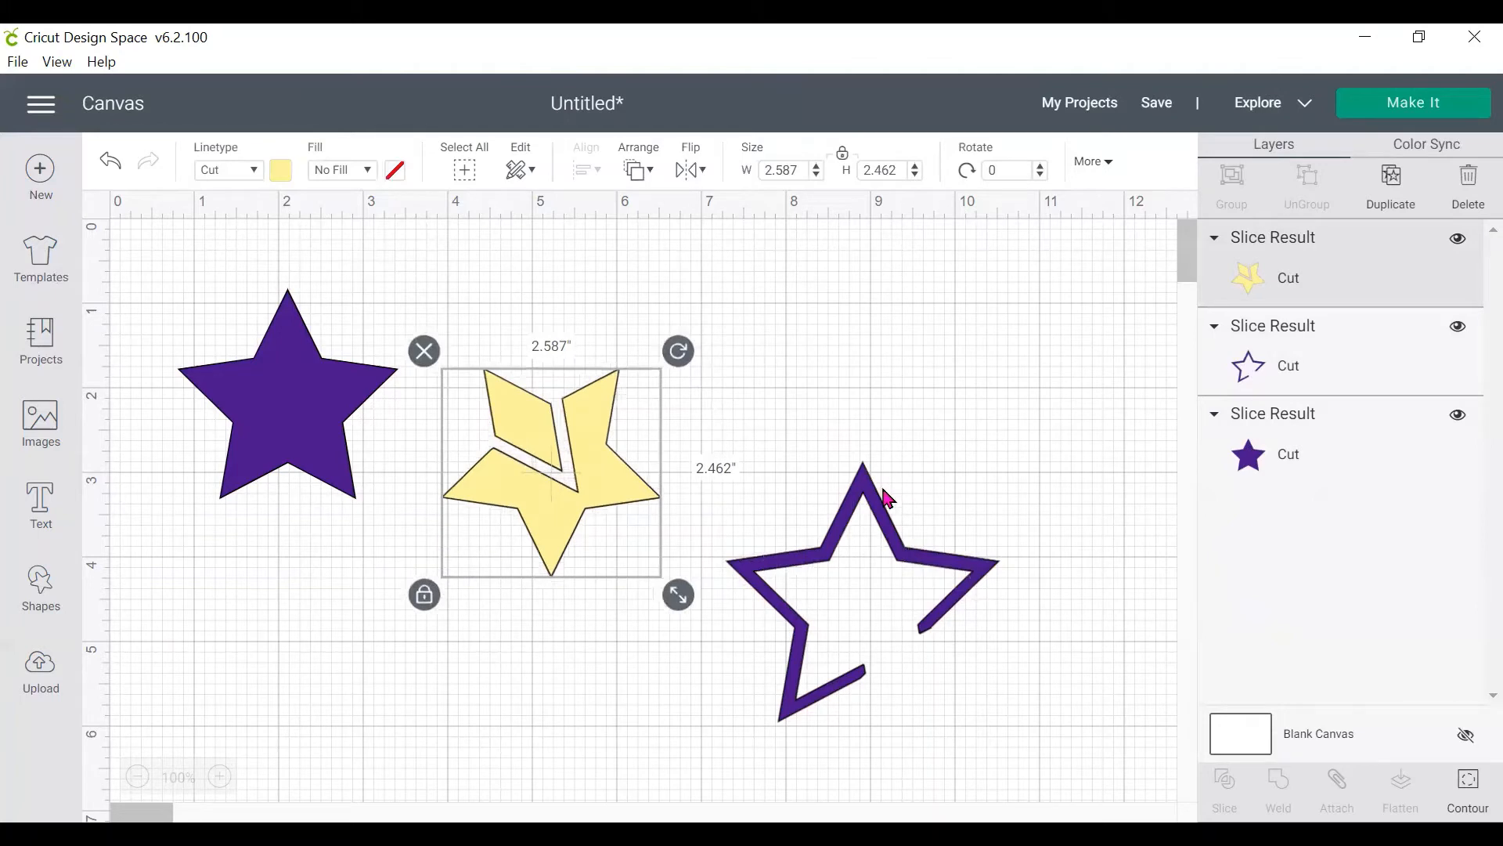
{"action": "left_click_drag", "start_coordinate": [866, 503], "coordinate": [800, 368]}
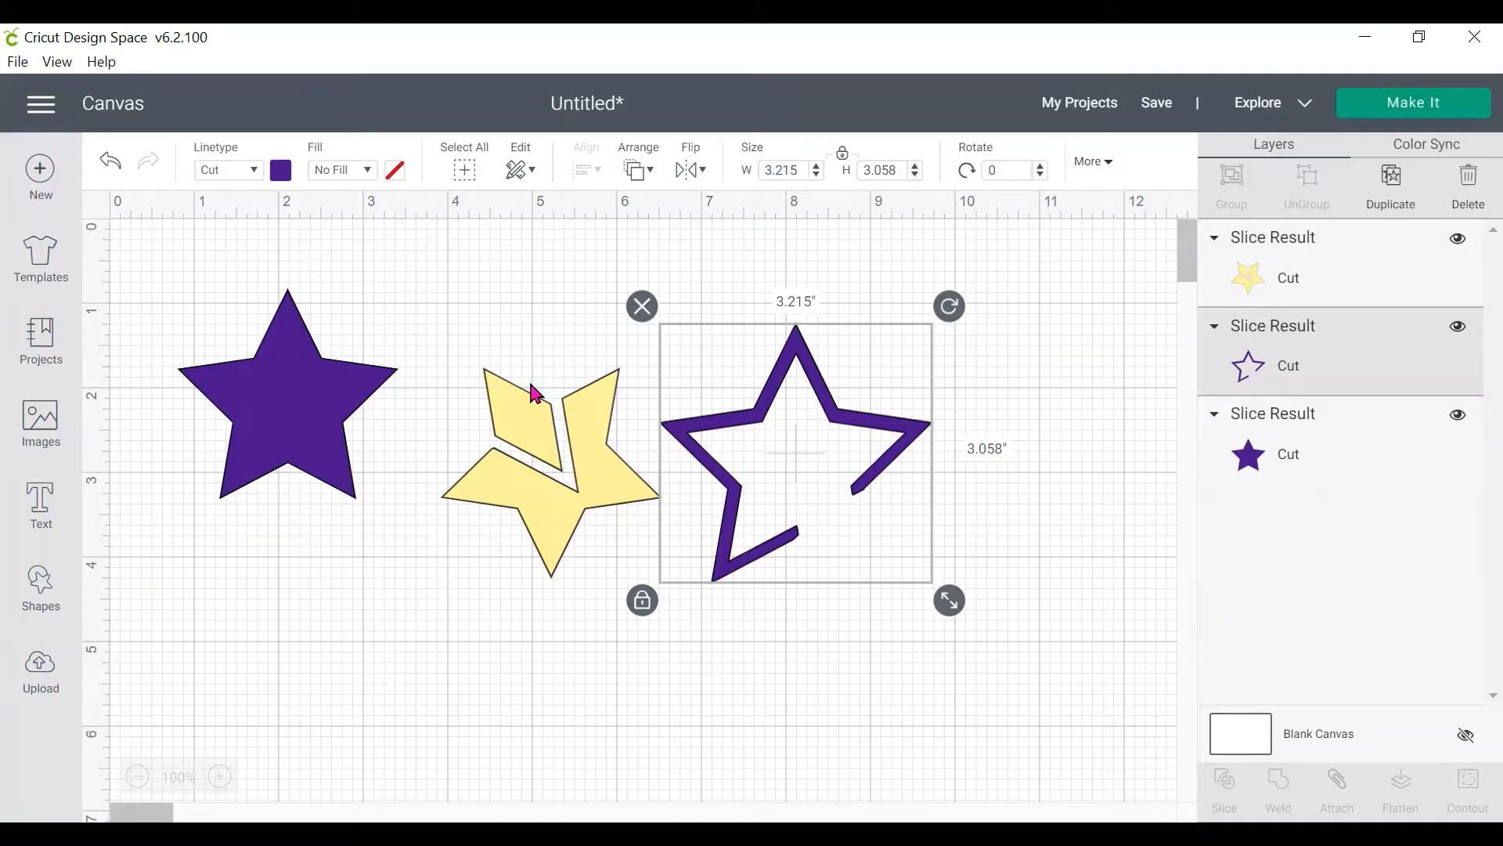
{"action": "left_click", "coordinate": [642, 307]}
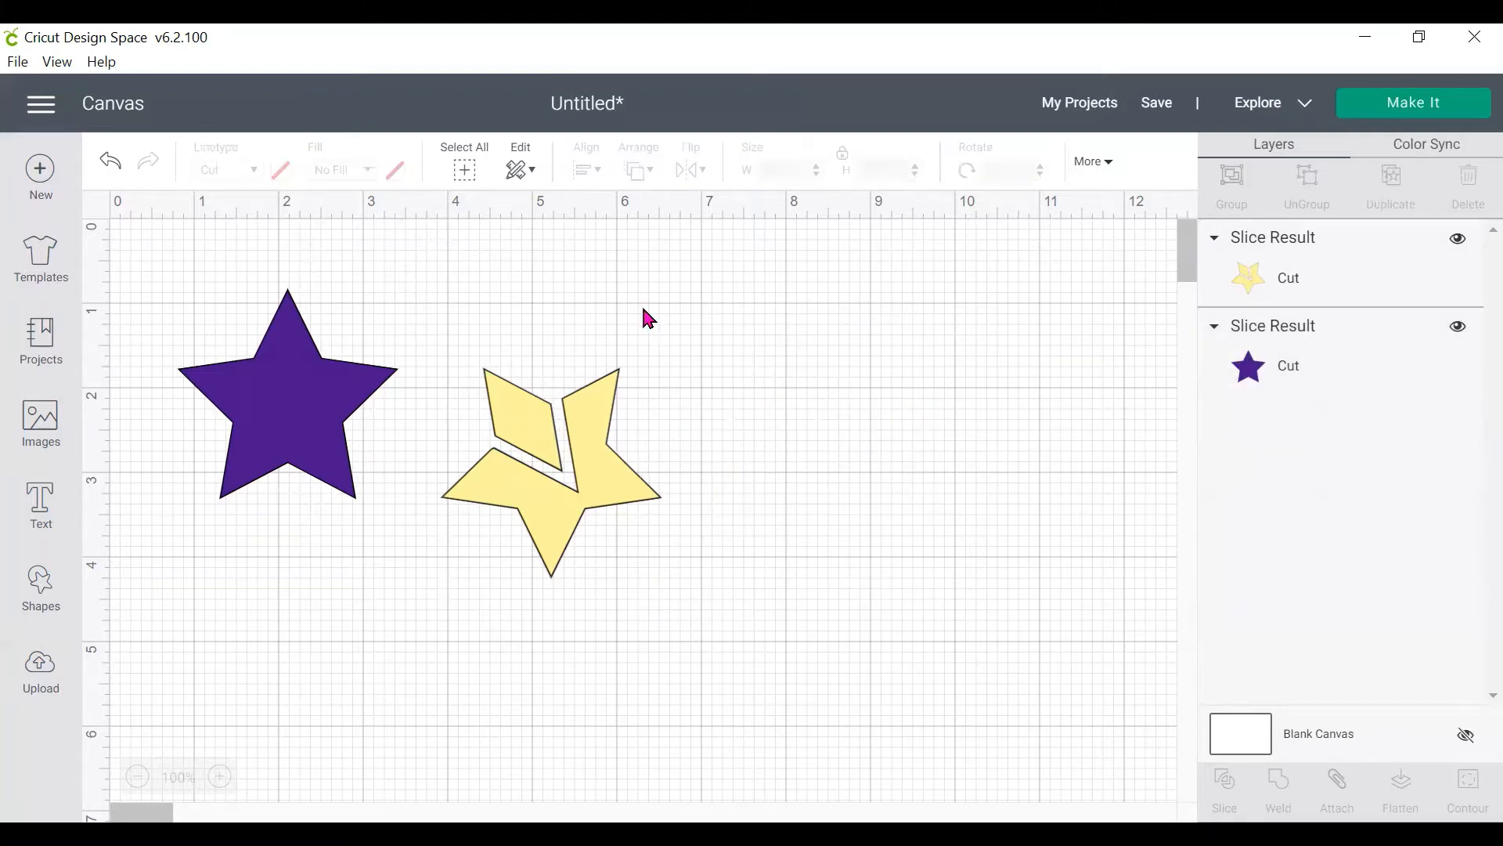
{"action": "left_click", "coordinate": [588, 490]}
{"action": "left_click", "coordinate": [424, 352]}
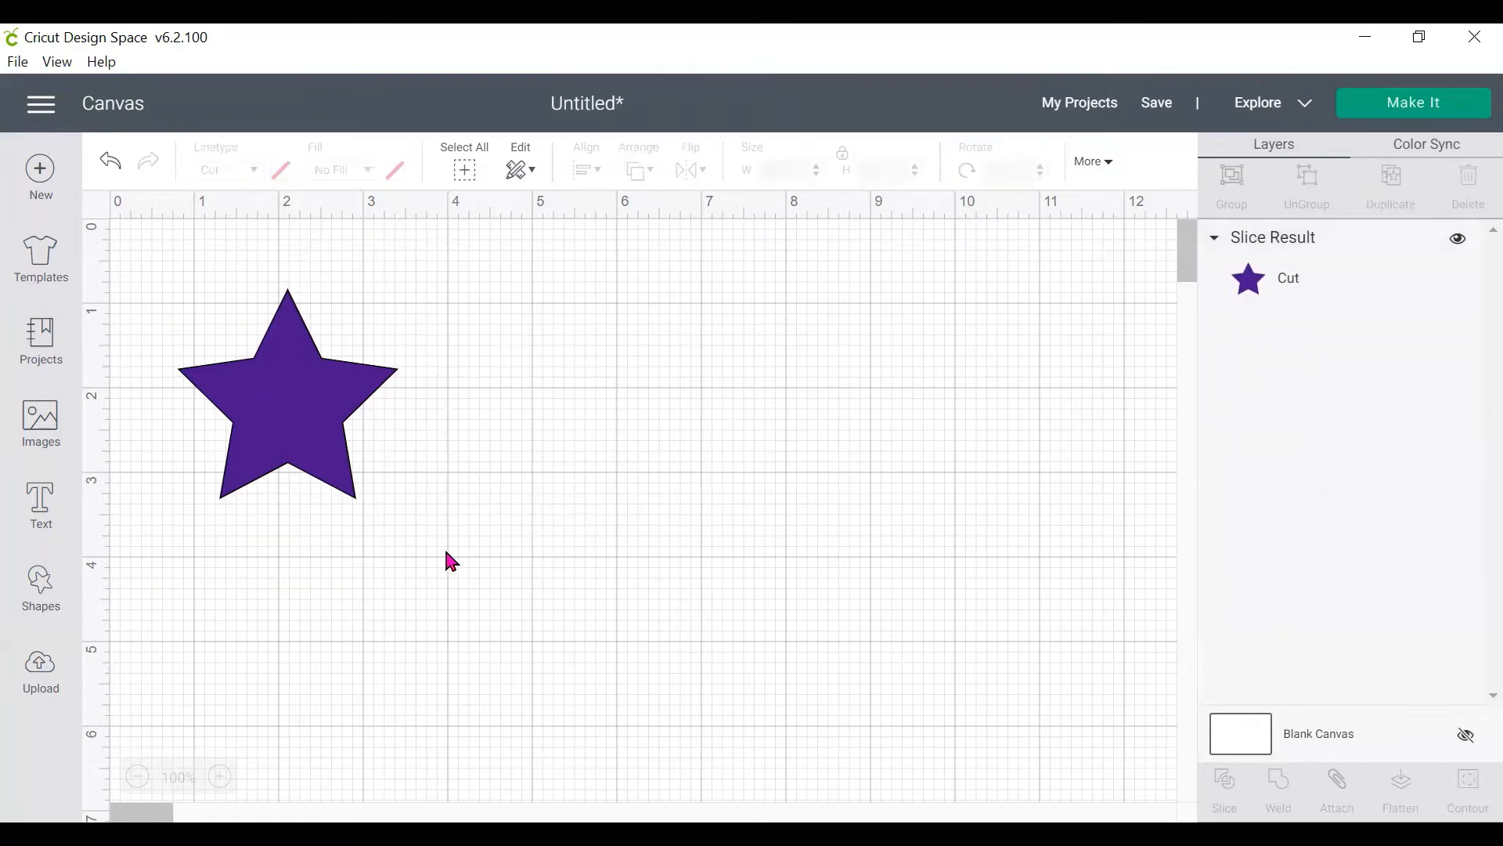
Step: Add a new star shape, place it beside the purple star and color it orange
{"action": "left_click", "coordinate": [44, 589]}
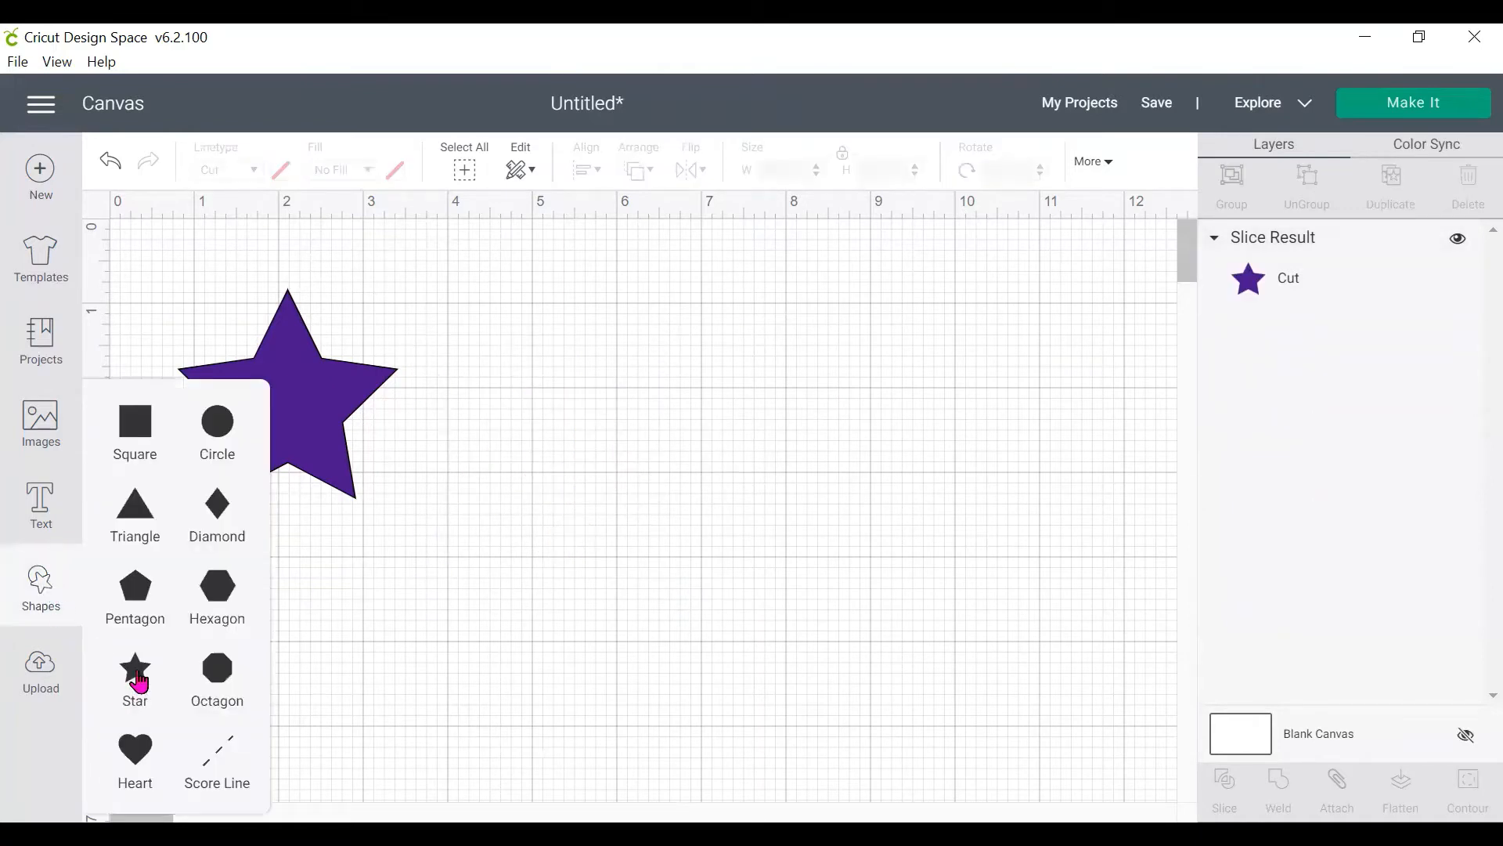
{"action": "left_click", "coordinate": [138, 678]}
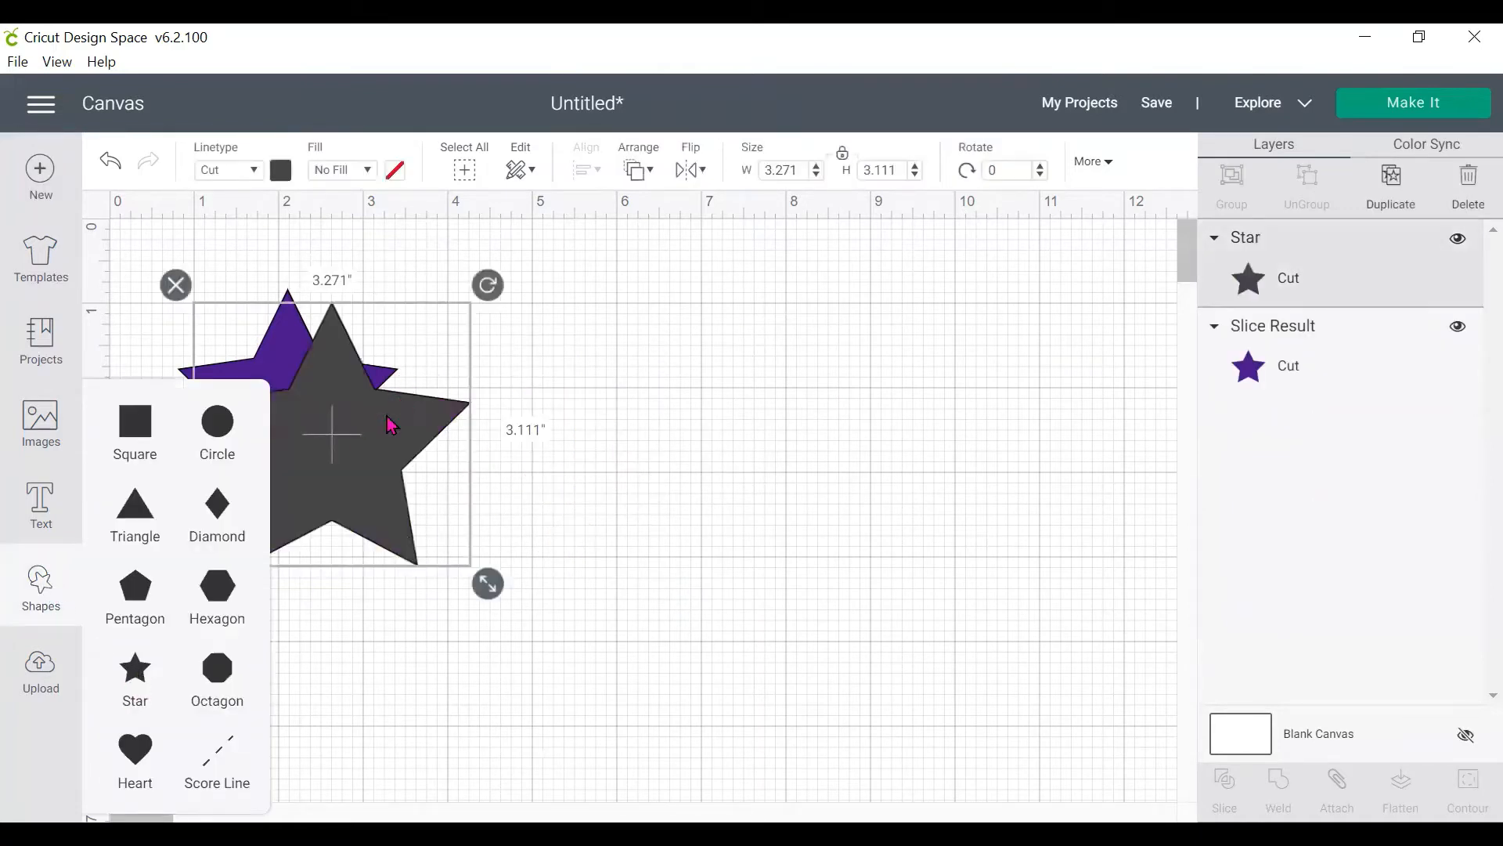
{"action": "left_click_drag", "start_coordinate": [408, 433], "coordinate": [630, 389]}
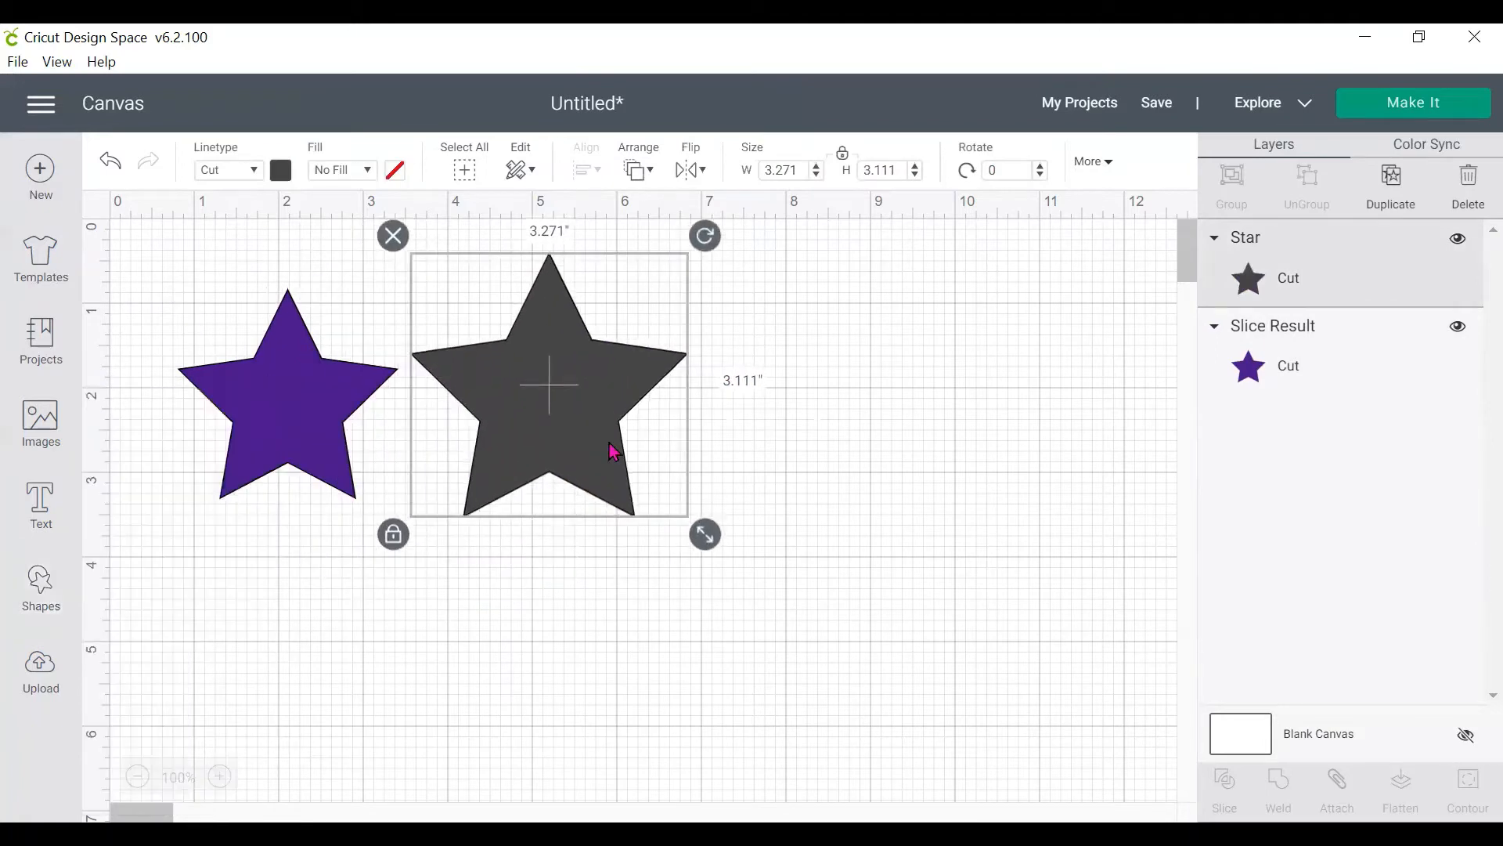
{"action": "left_click", "coordinate": [282, 172]}
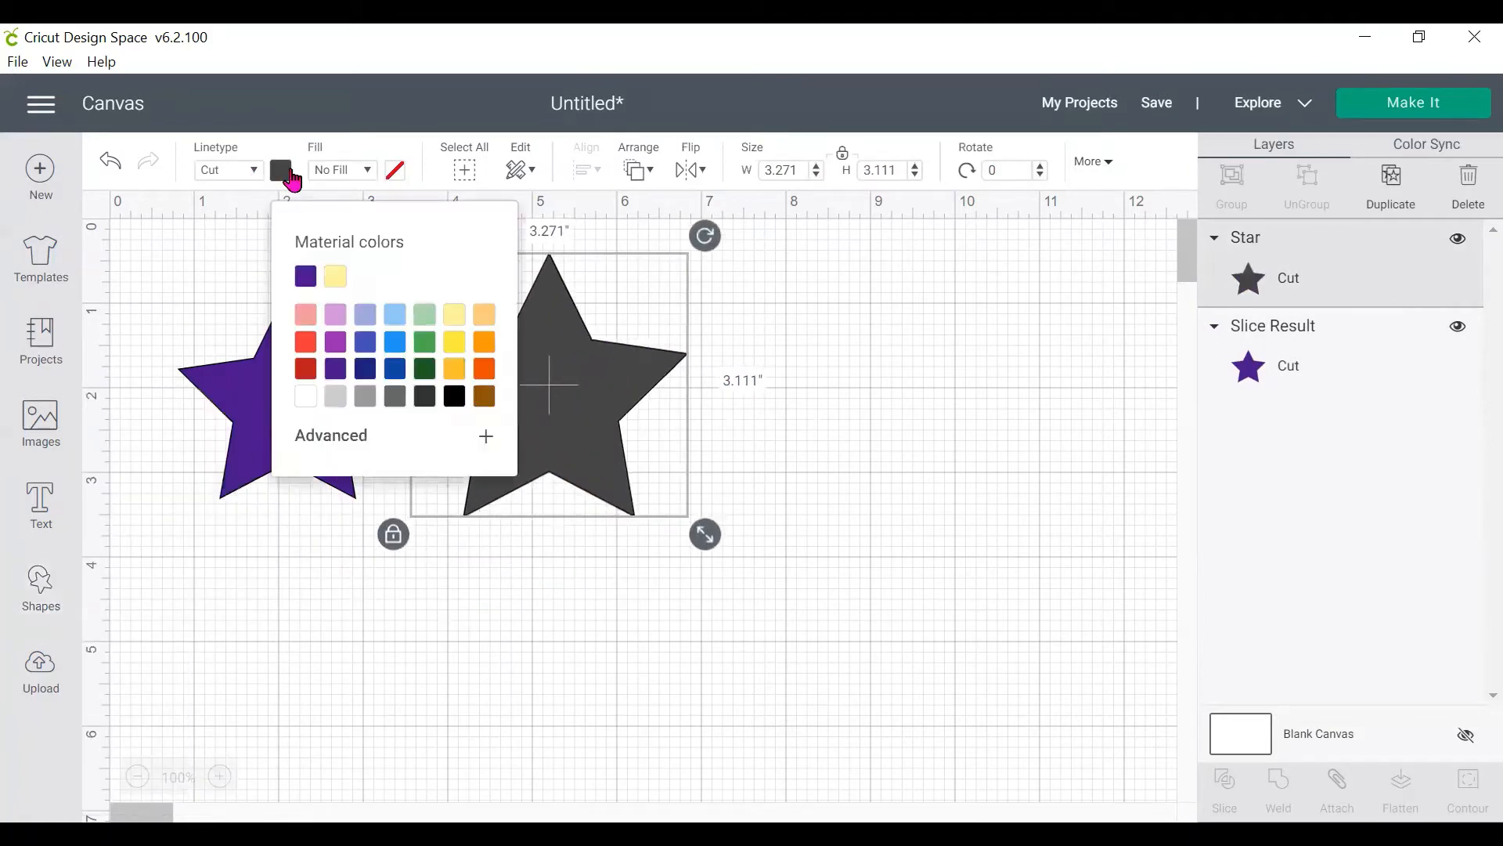
{"action": "left_click", "coordinate": [486, 342]}
{"action": "left_click", "coordinate": [728, 473]}
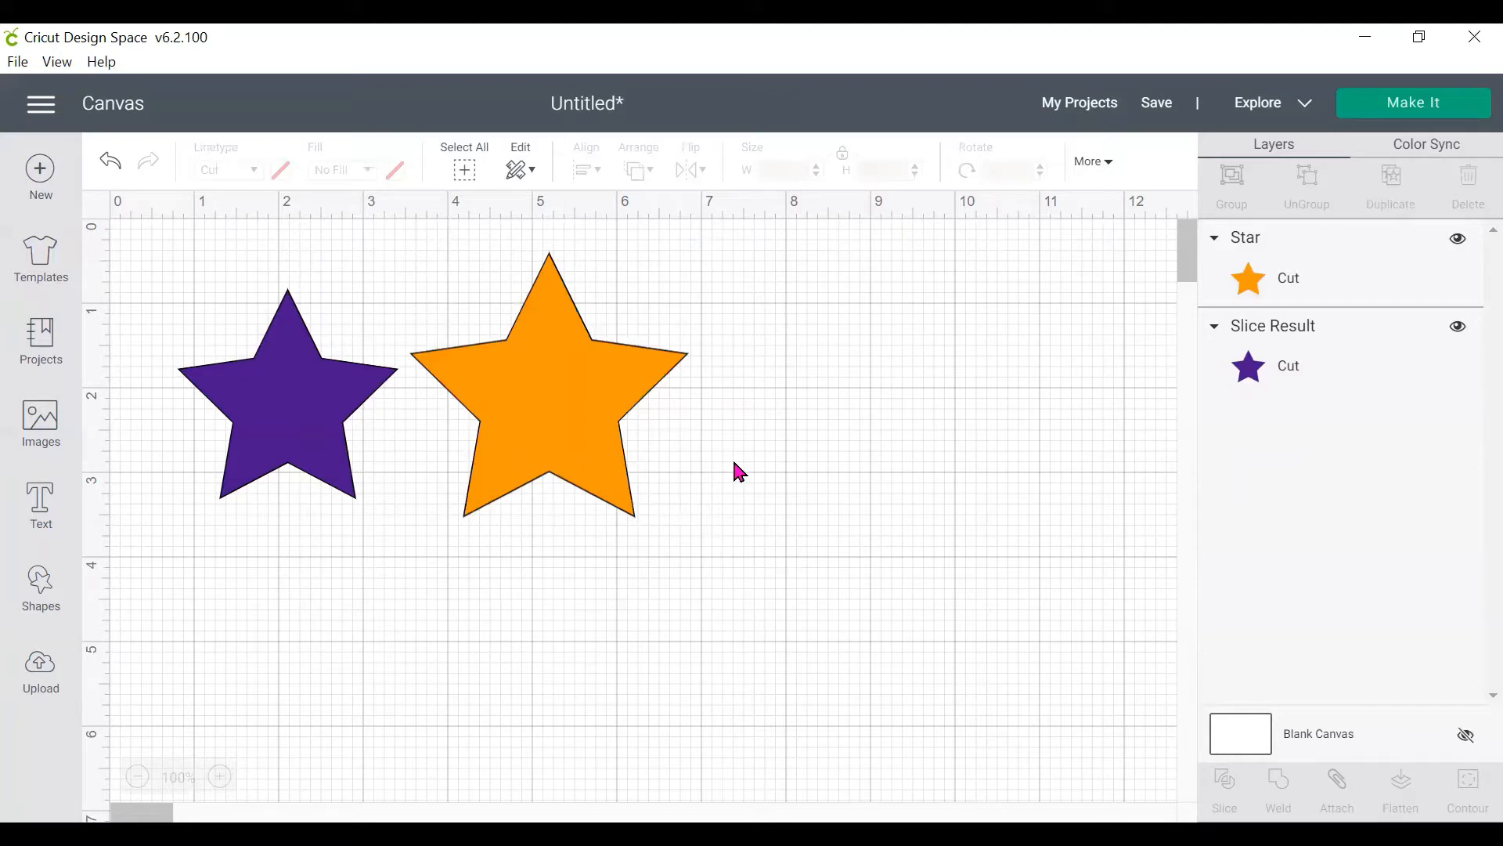
Step: Move the orange star so that one of its points overlaps the purple star
{"action": "left_click_drag", "start_coordinate": [588, 439], "coordinate": [494, 462]}
{"action": "left_click", "coordinate": [422, 595]}
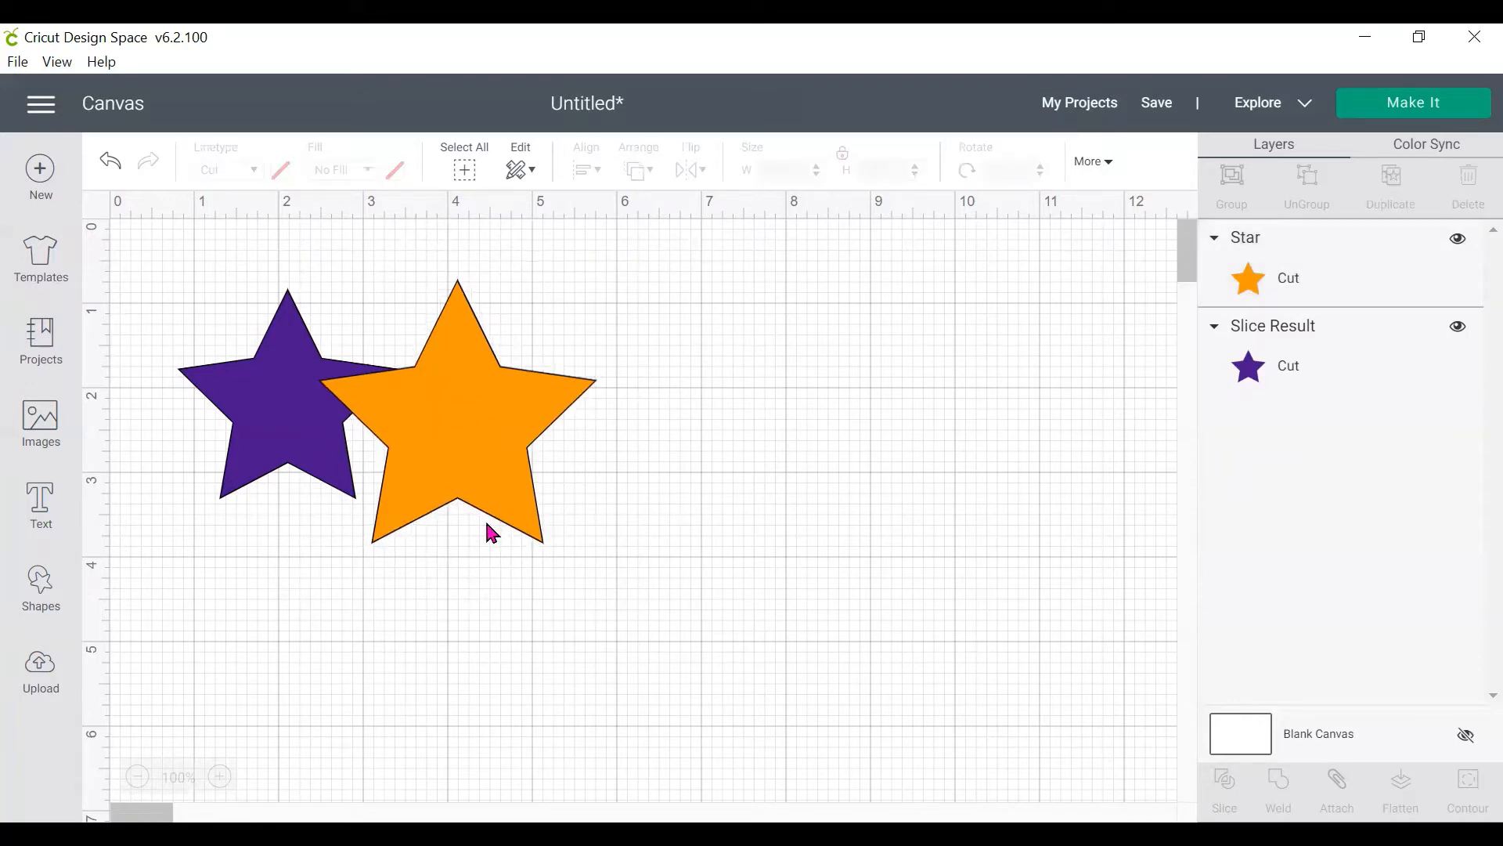
{"action": "mouse_move", "coordinate": [465, 550]}
{"action": "left_mouse_down"}
{"action": "mouse_move", "coordinate": [422, 505]}
{"action": "mouse_move", "coordinate": [486, 554]}
{"action": "mouse_move", "coordinate": [480, 537]}
{"action": "mouse_move", "coordinate": [470, 559]}
{"action": "left_mouse_up"}
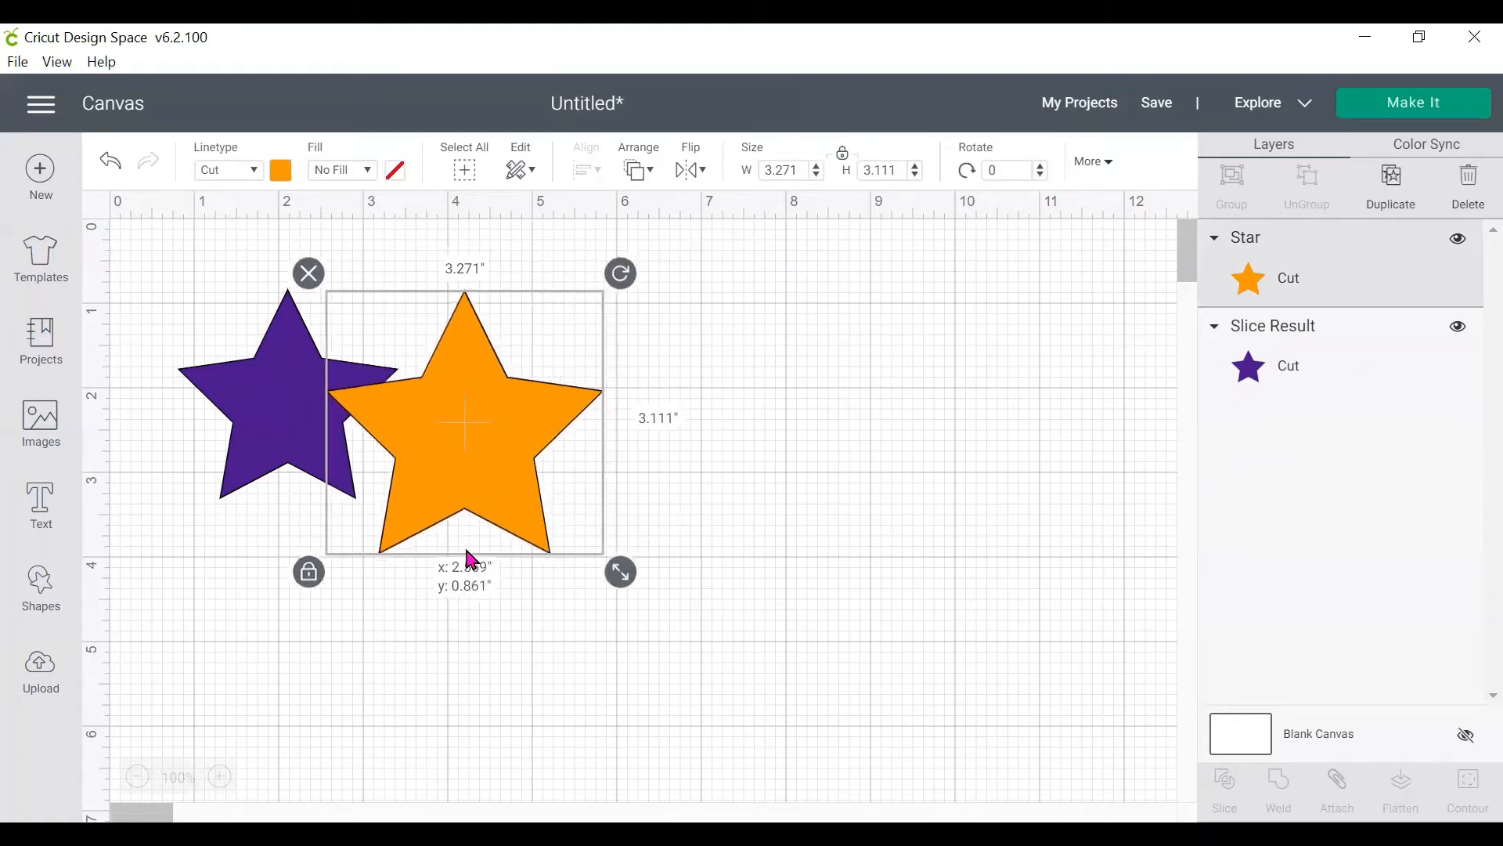
{"action": "left_click", "coordinate": [505, 624]}
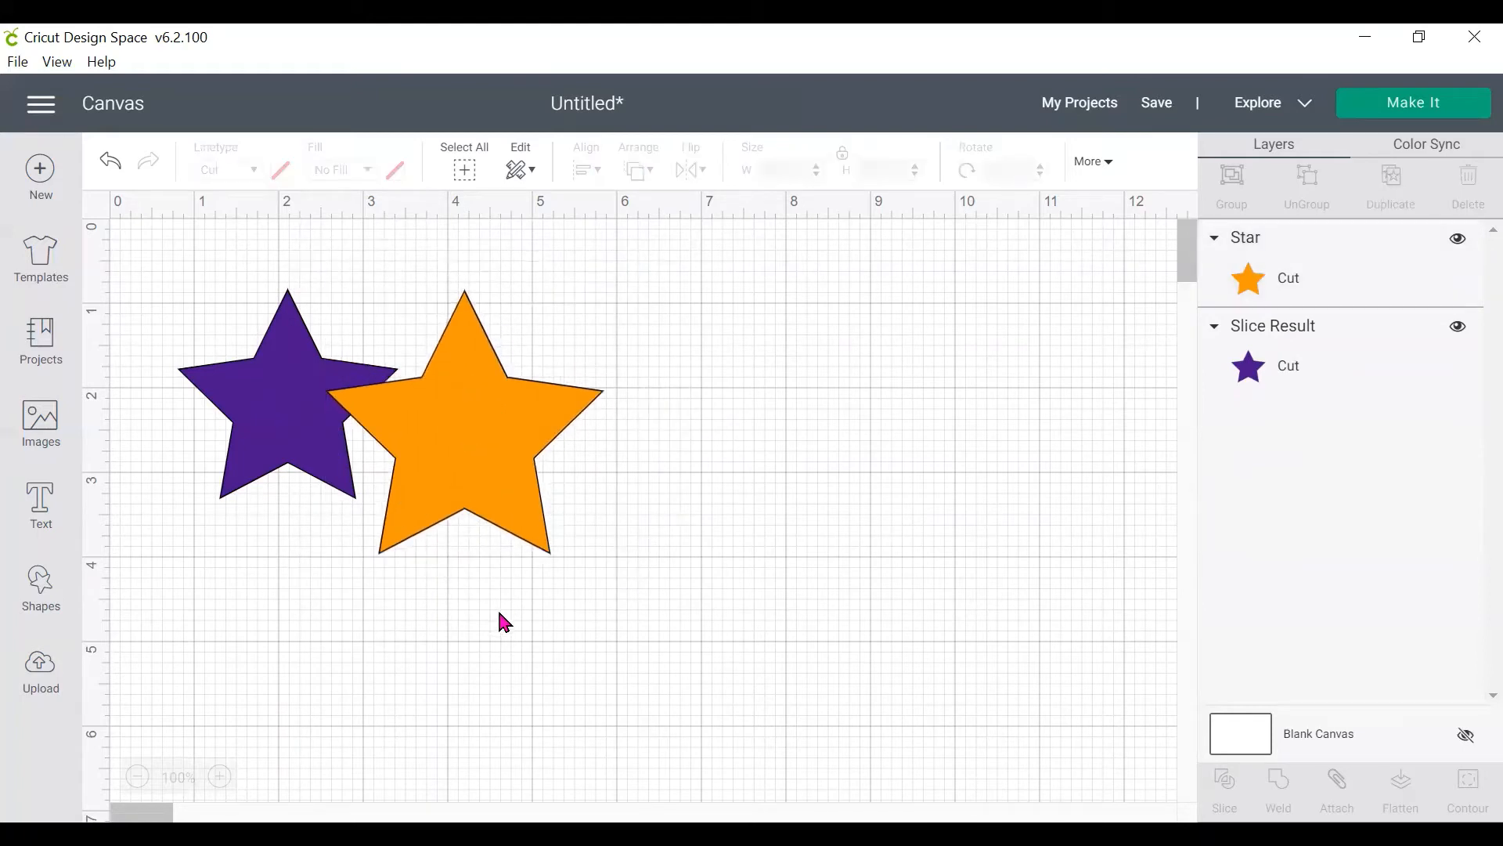
Step: Try welding the overlapping purple and orange stars into one shape, and undo the weld
{"action": "left_click_drag", "start_coordinate": [498, 610], "coordinate": [166, 420]}
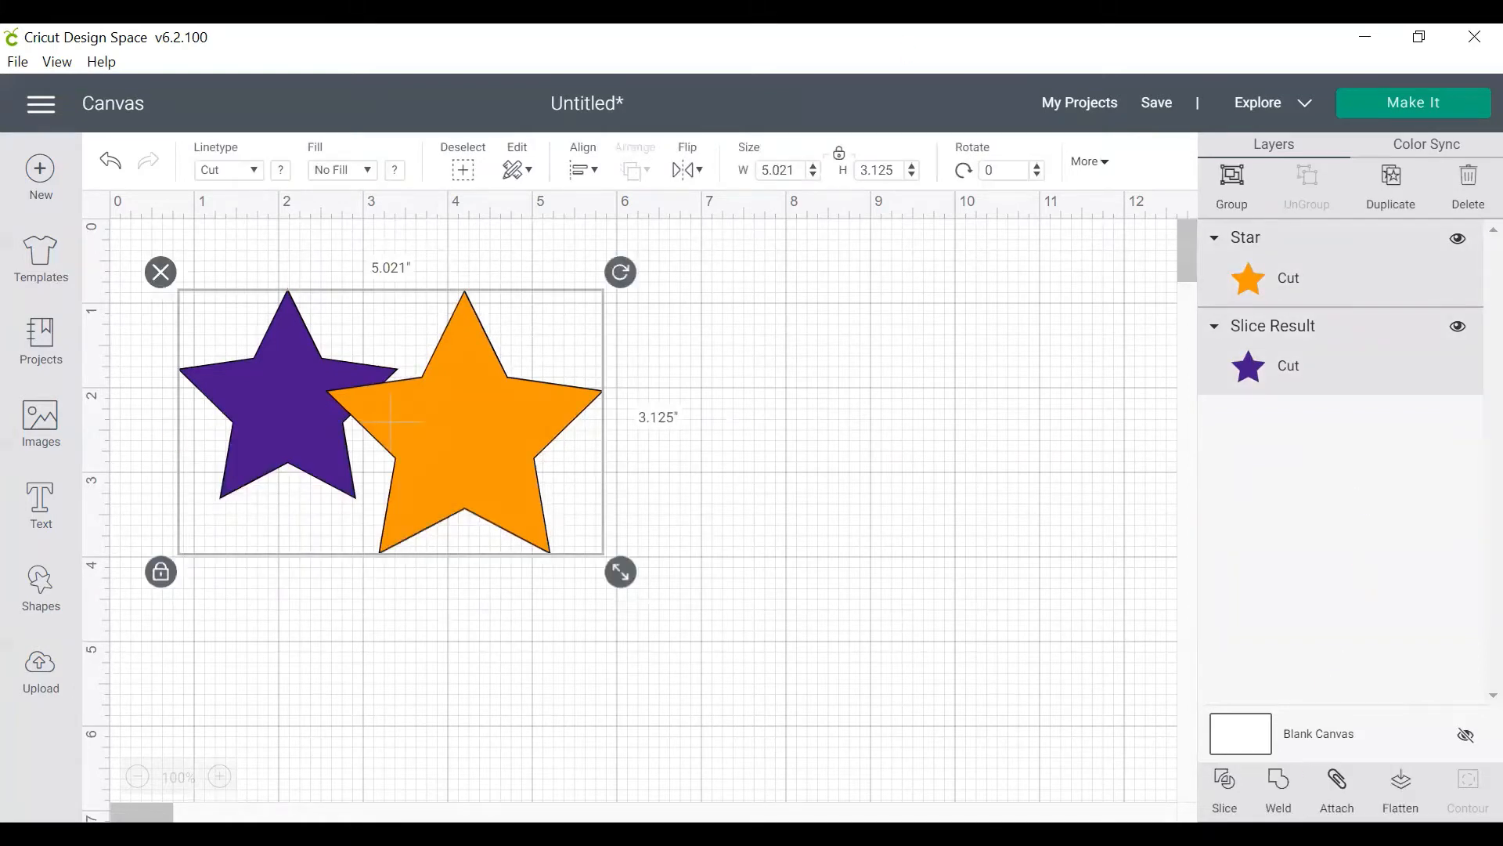
{"action": "left_click", "coordinate": [1279, 789]}
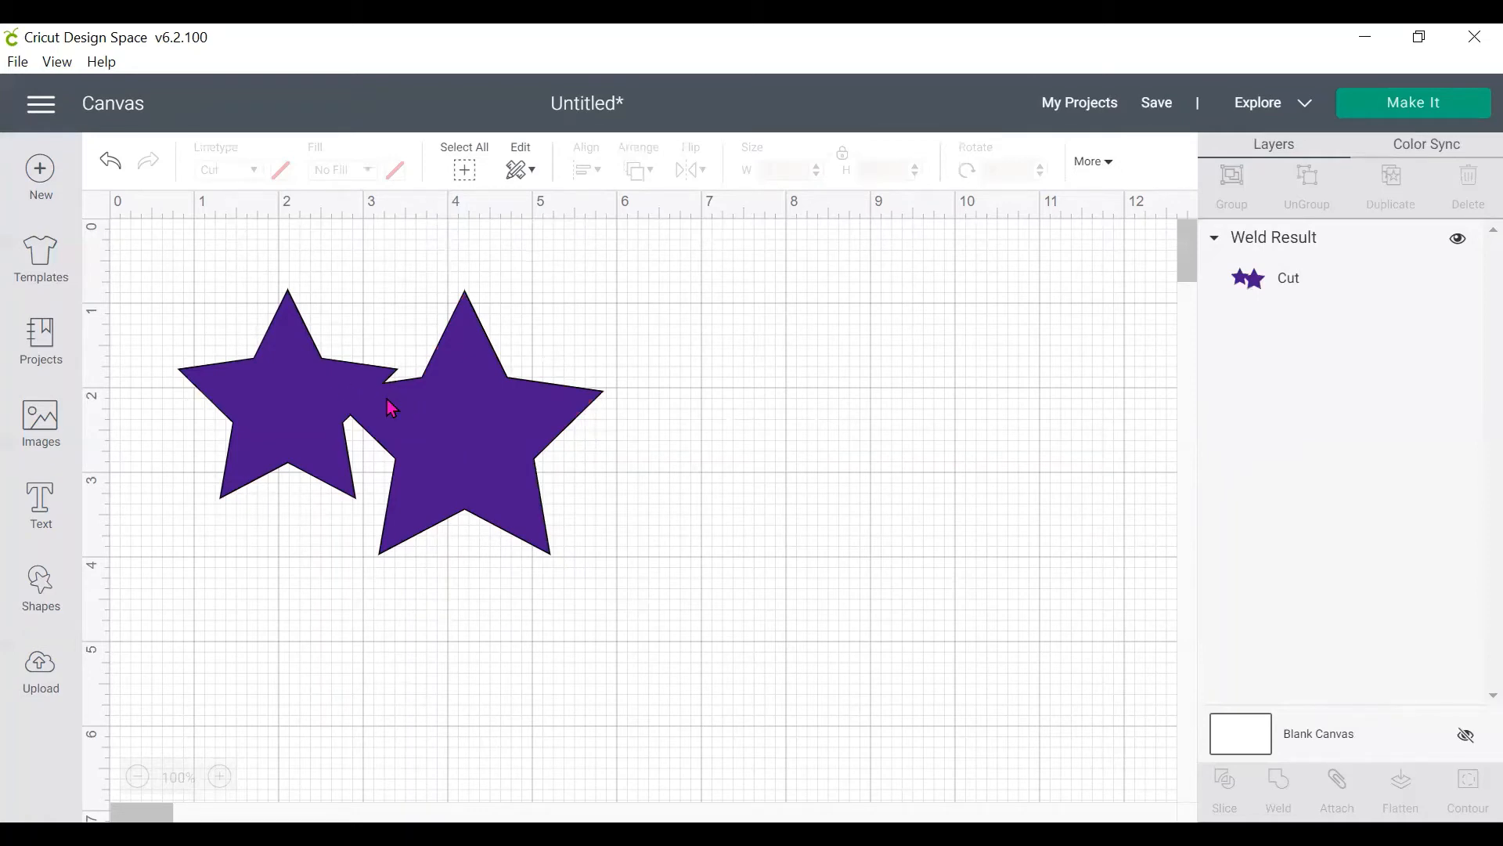
{"action": "left_click", "coordinate": [110, 162]}
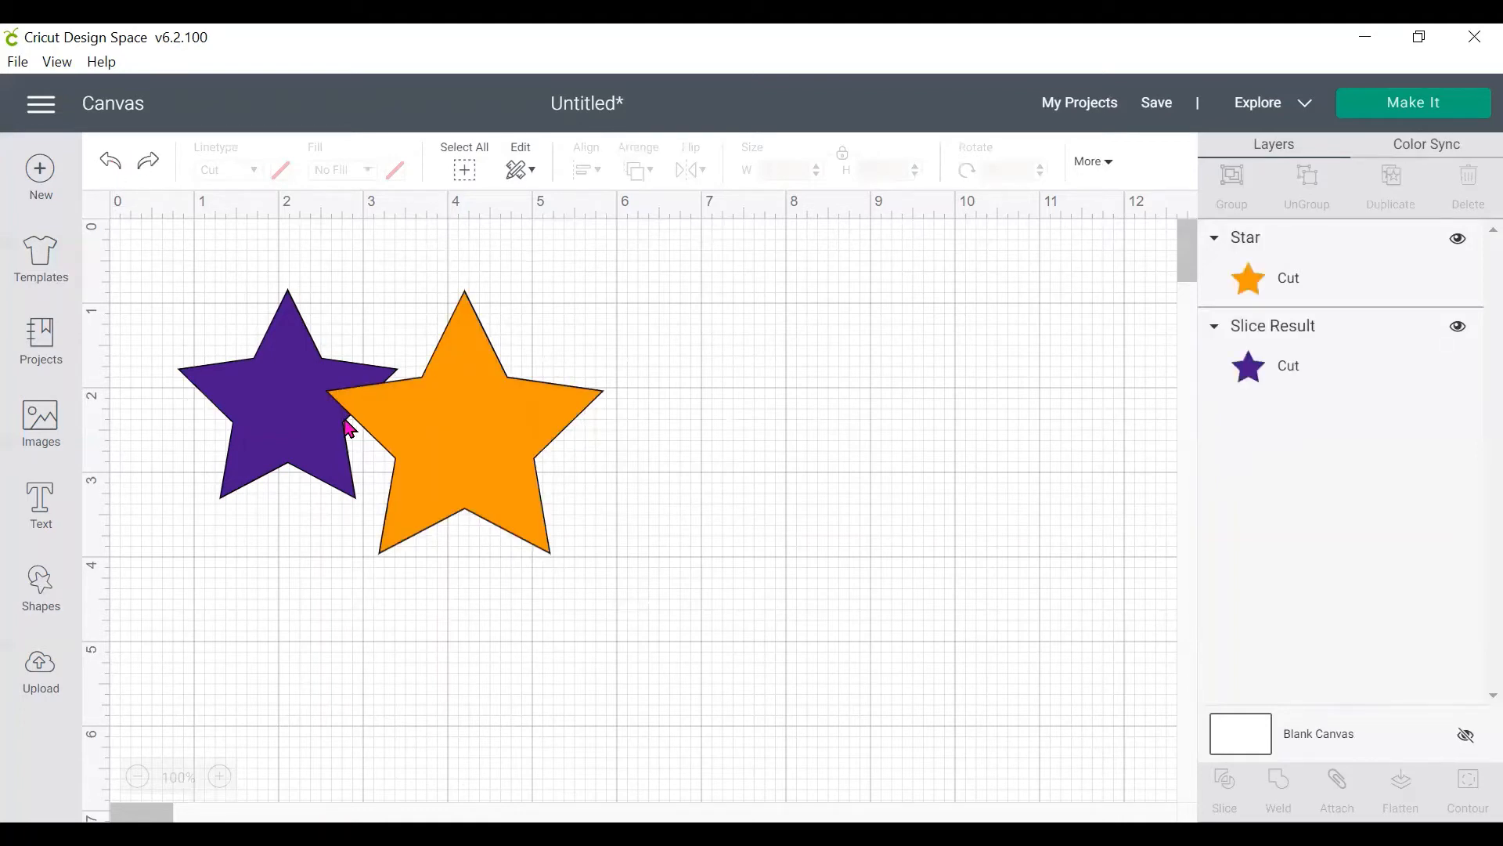
Step: Recolor the orange star with the same purple as the other star
{"action": "left_click", "coordinate": [511, 448]}
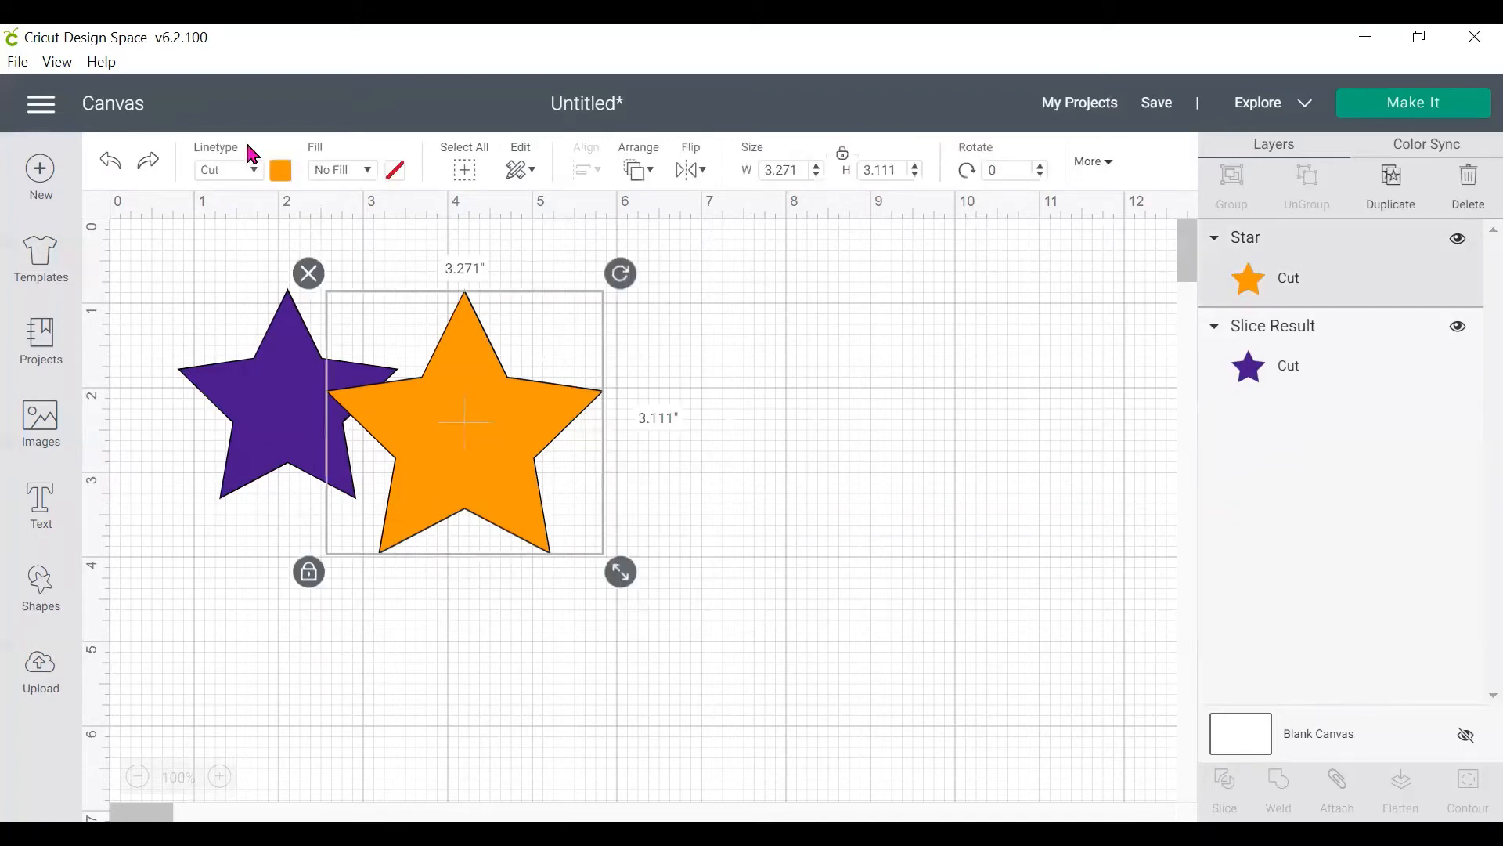
{"action": "left_click", "coordinate": [281, 170]}
{"action": "left_click", "coordinate": [306, 276]}
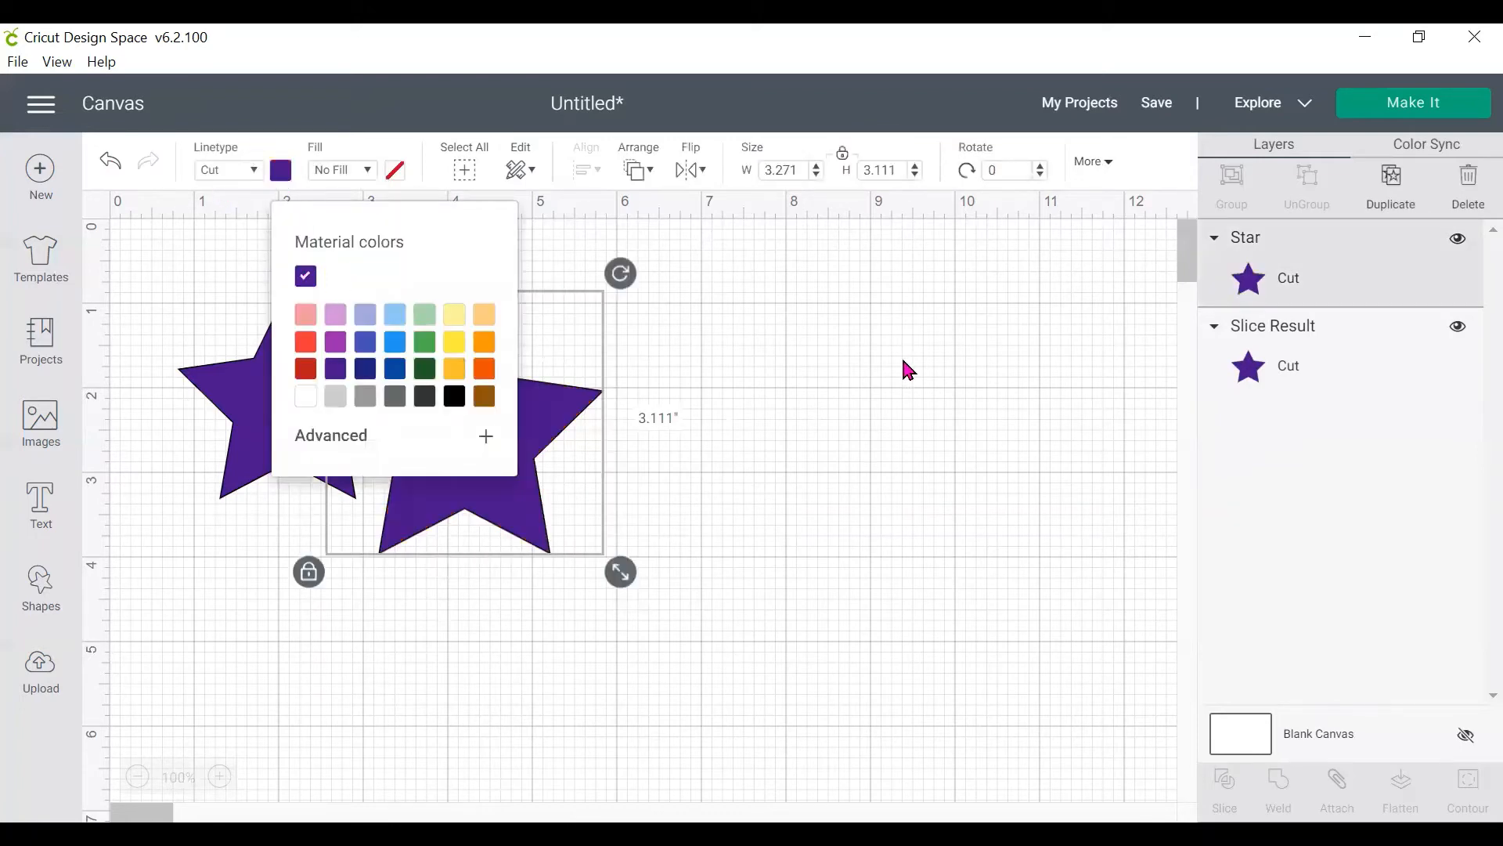
{"action": "left_click", "coordinate": [908, 371]}
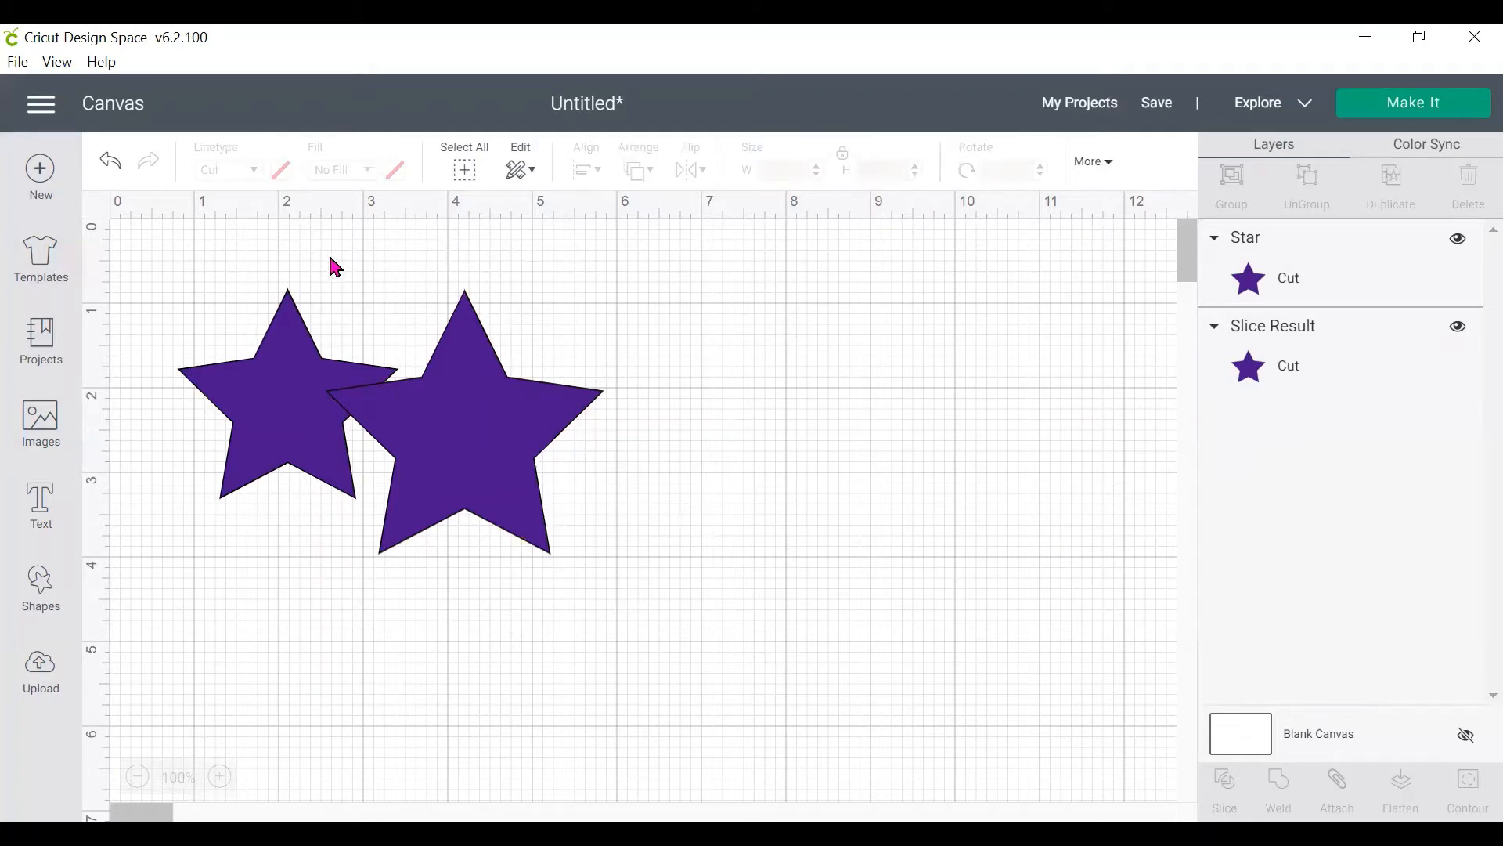
Step: Weld the two overlapping purple stars into one shape and shift it across the canvas
{"action": "left_click_drag", "start_coordinate": [327, 252], "coordinate": [479, 481]}
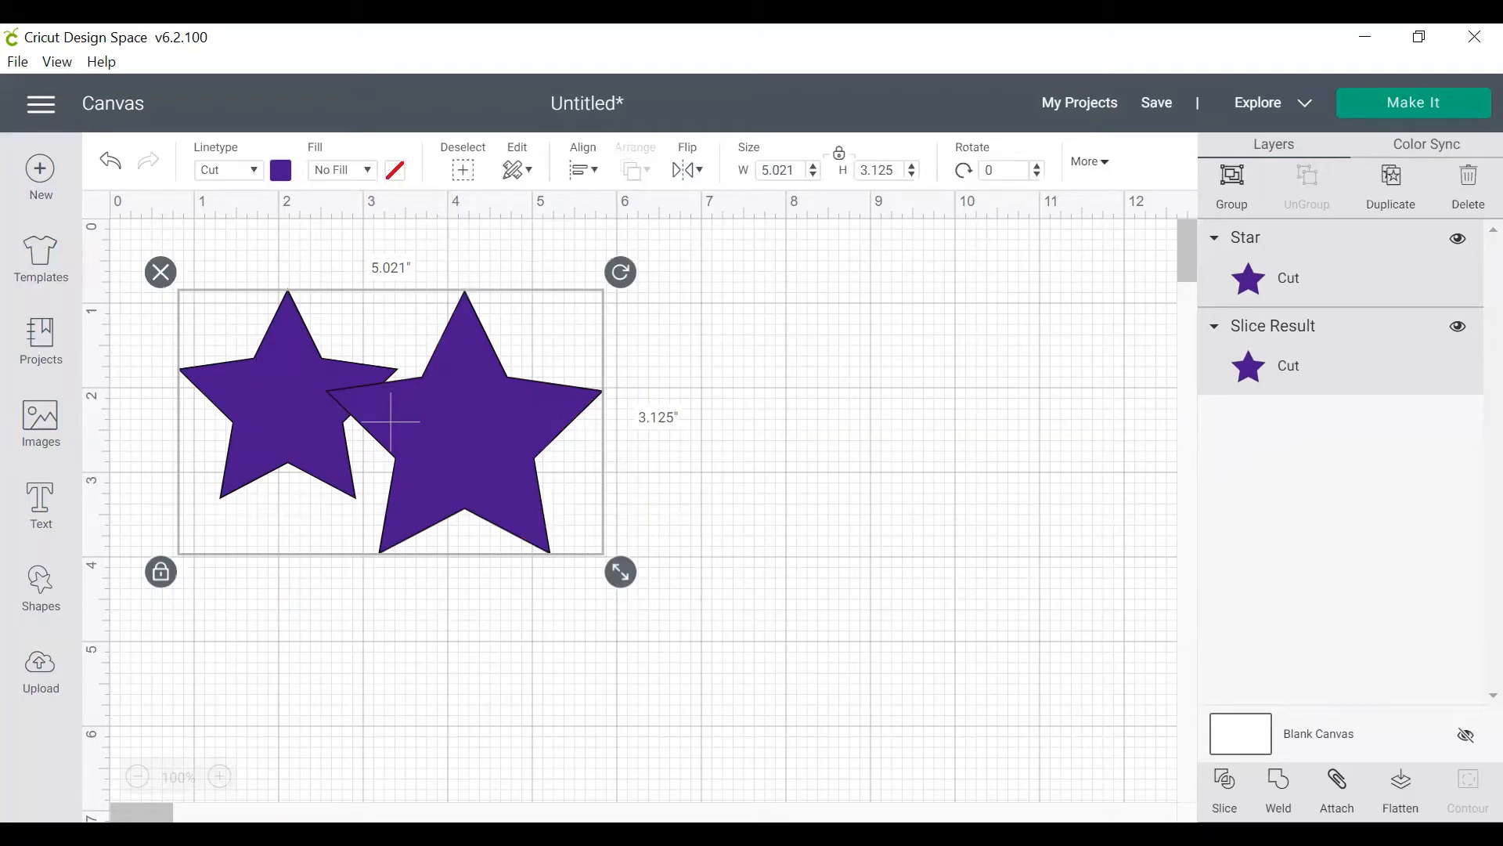
{"action": "left_click", "coordinate": [1279, 787]}
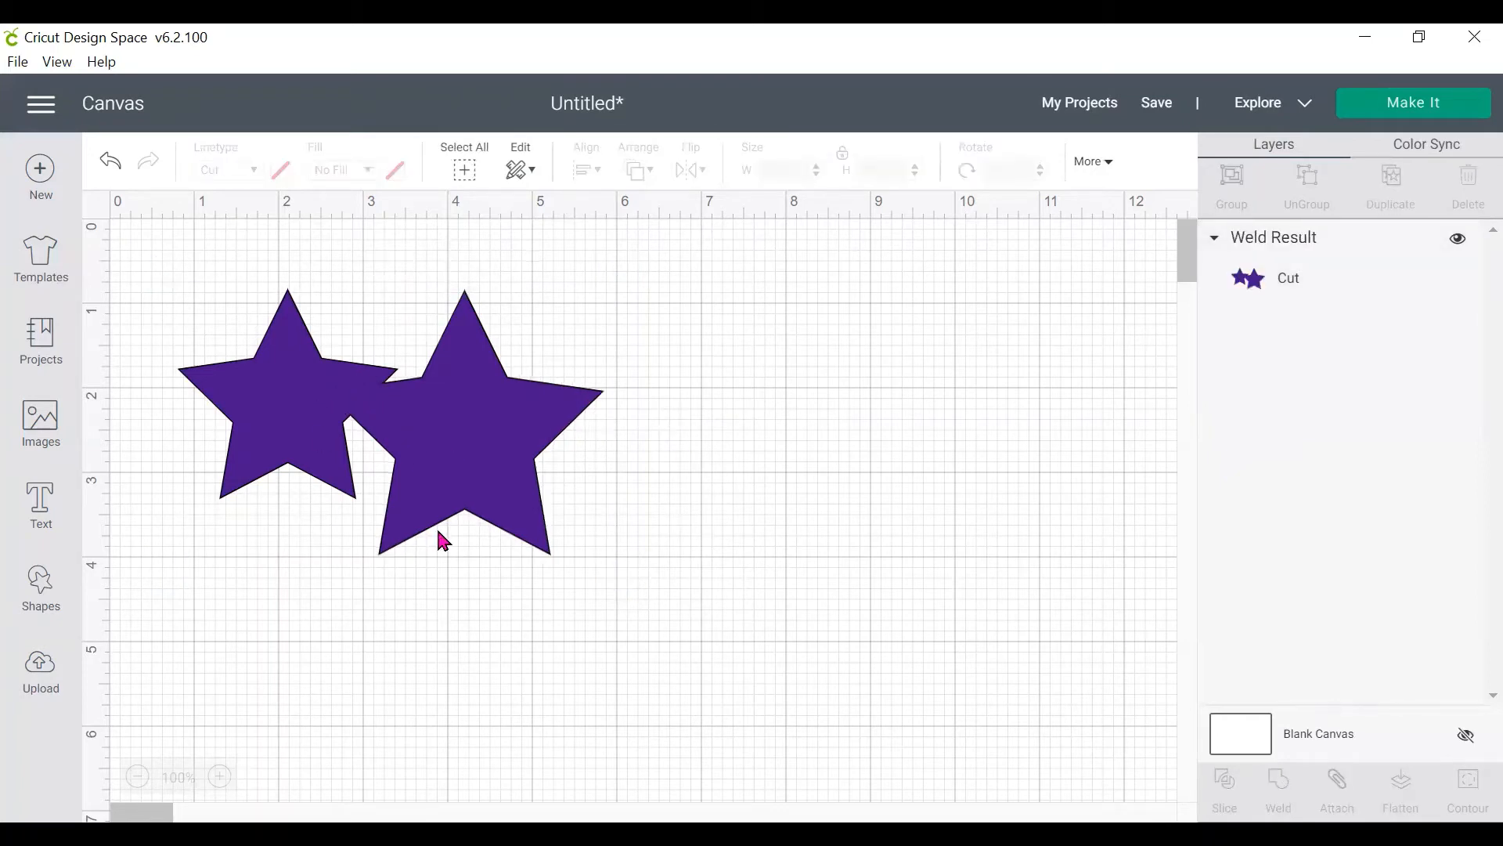
{"action": "left_click_drag", "start_coordinate": [478, 476], "coordinate": [625, 470]}
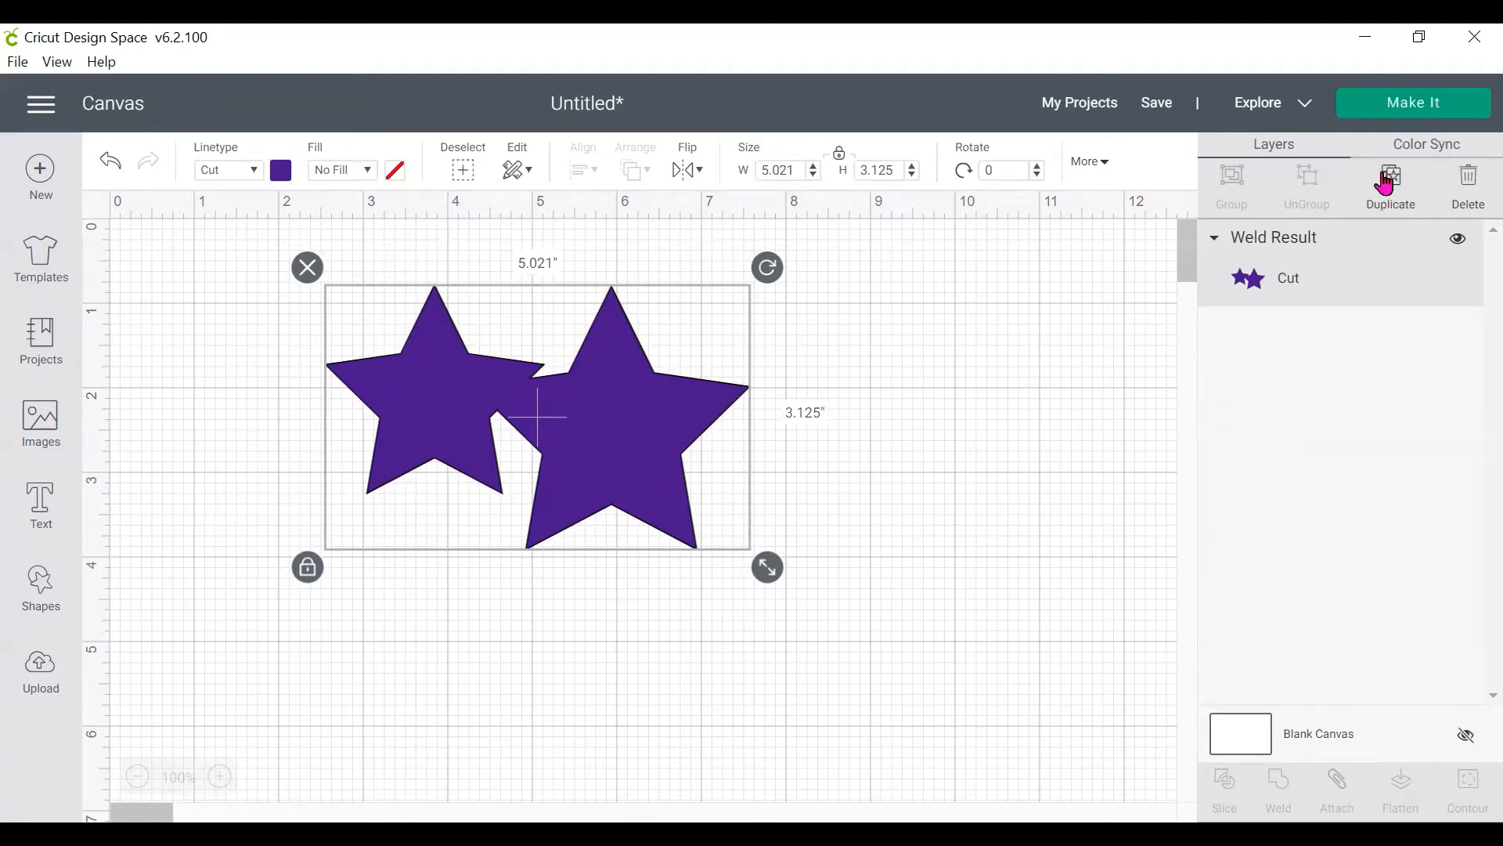
Step: Duplicate the welded star pair and place the copy so it overlaps the original's larger star
{"action": "right_click", "coordinate": [631, 407]}
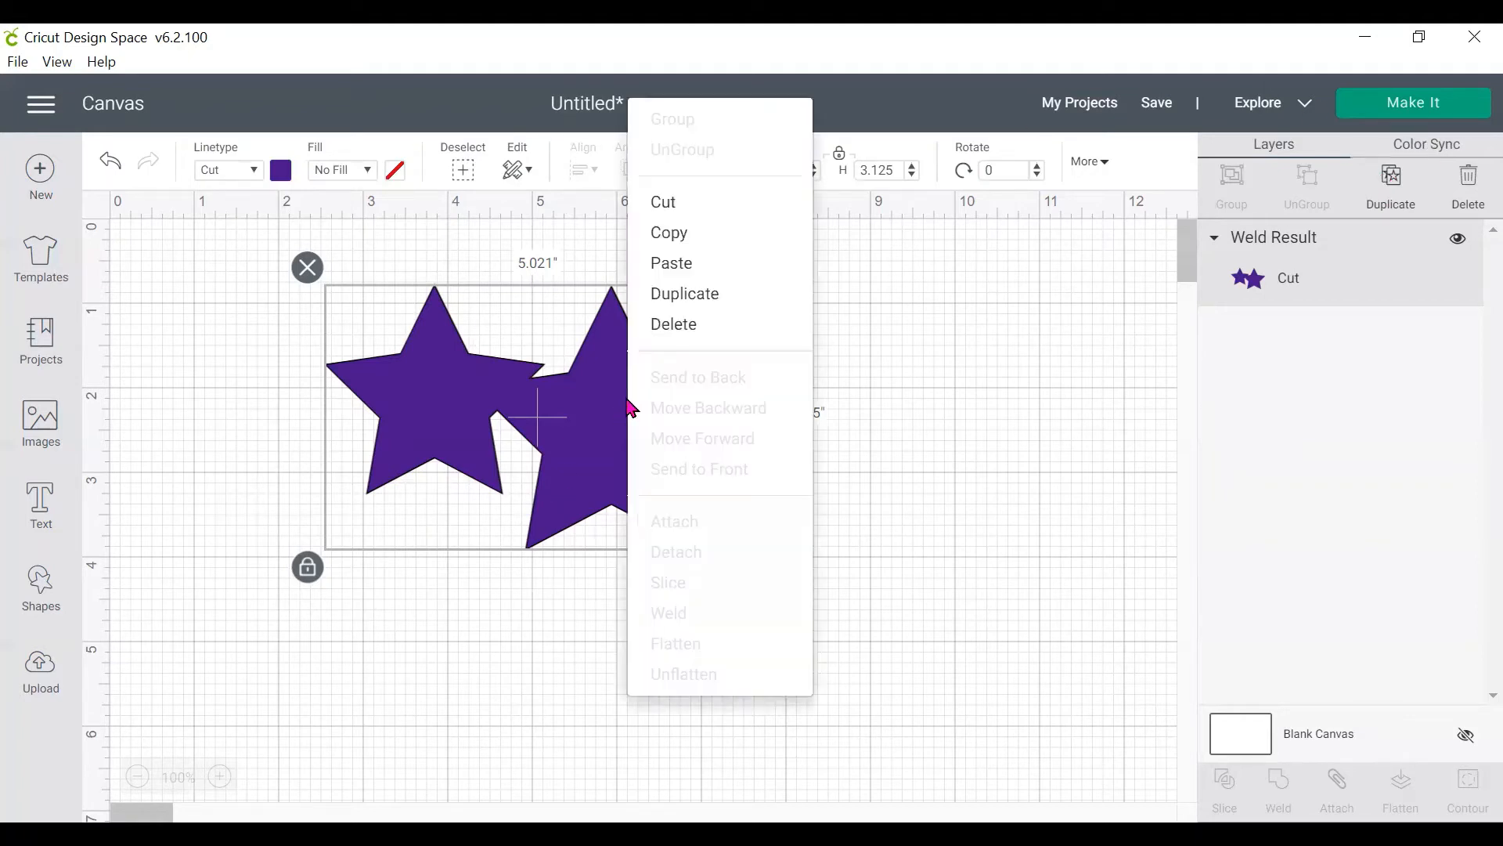
{"action": "left_click", "coordinate": [656, 296]}
{"action": "left_click_drag", "start_coordinate": [671, 433], "coordinate": [929, 396]}
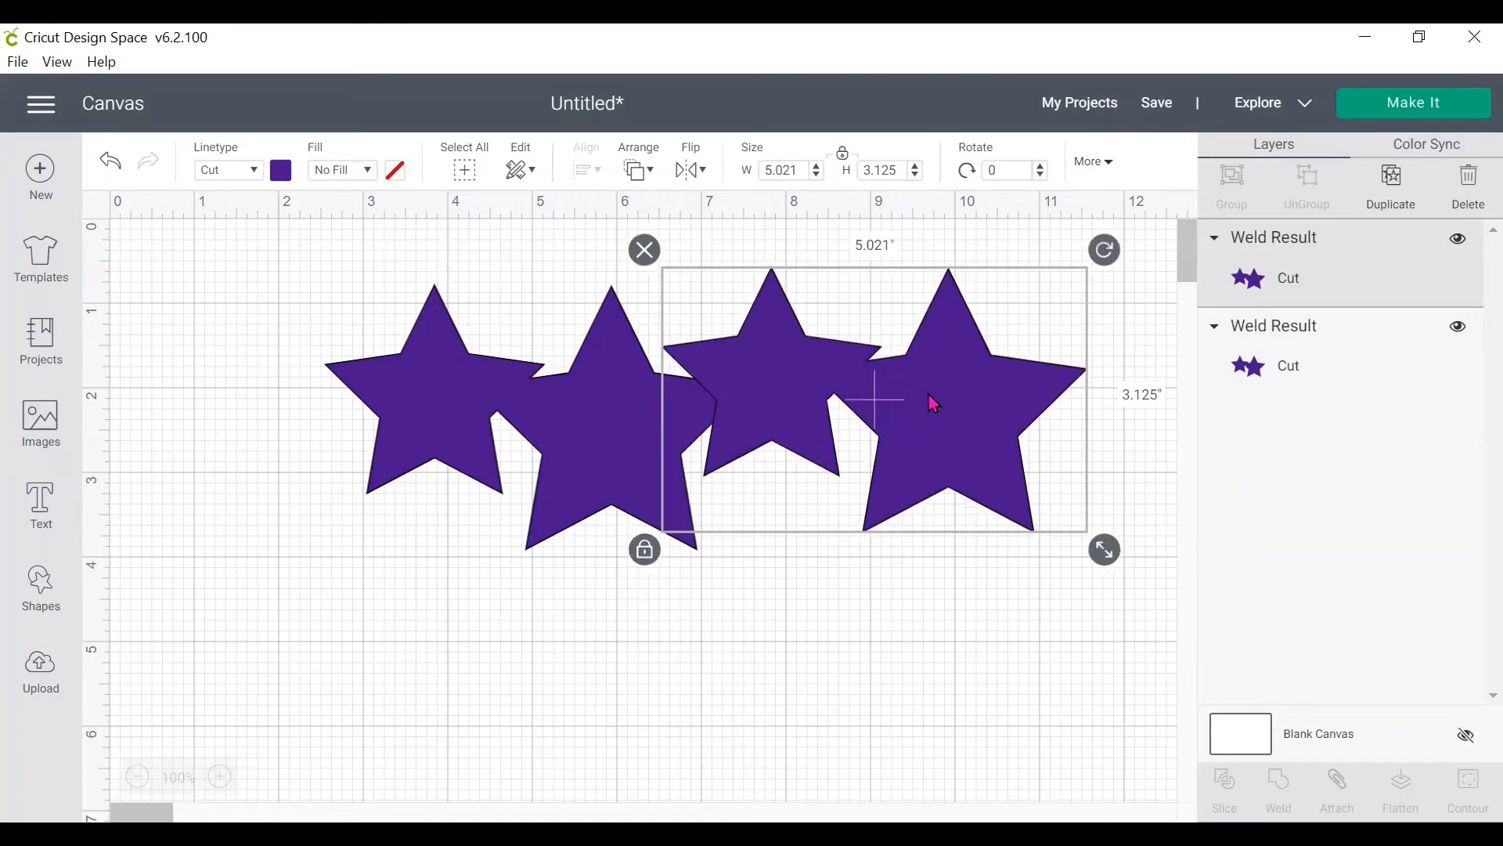
Step: Weld the two star pairs into one row of four stars and move it to the canvas's upper-left corner
{"action": "left_click", "coordinate": [819, 609]}
{"action": "left_click_drag", "start_coordinate": [867, 491], "coordinate": [322, 427]}
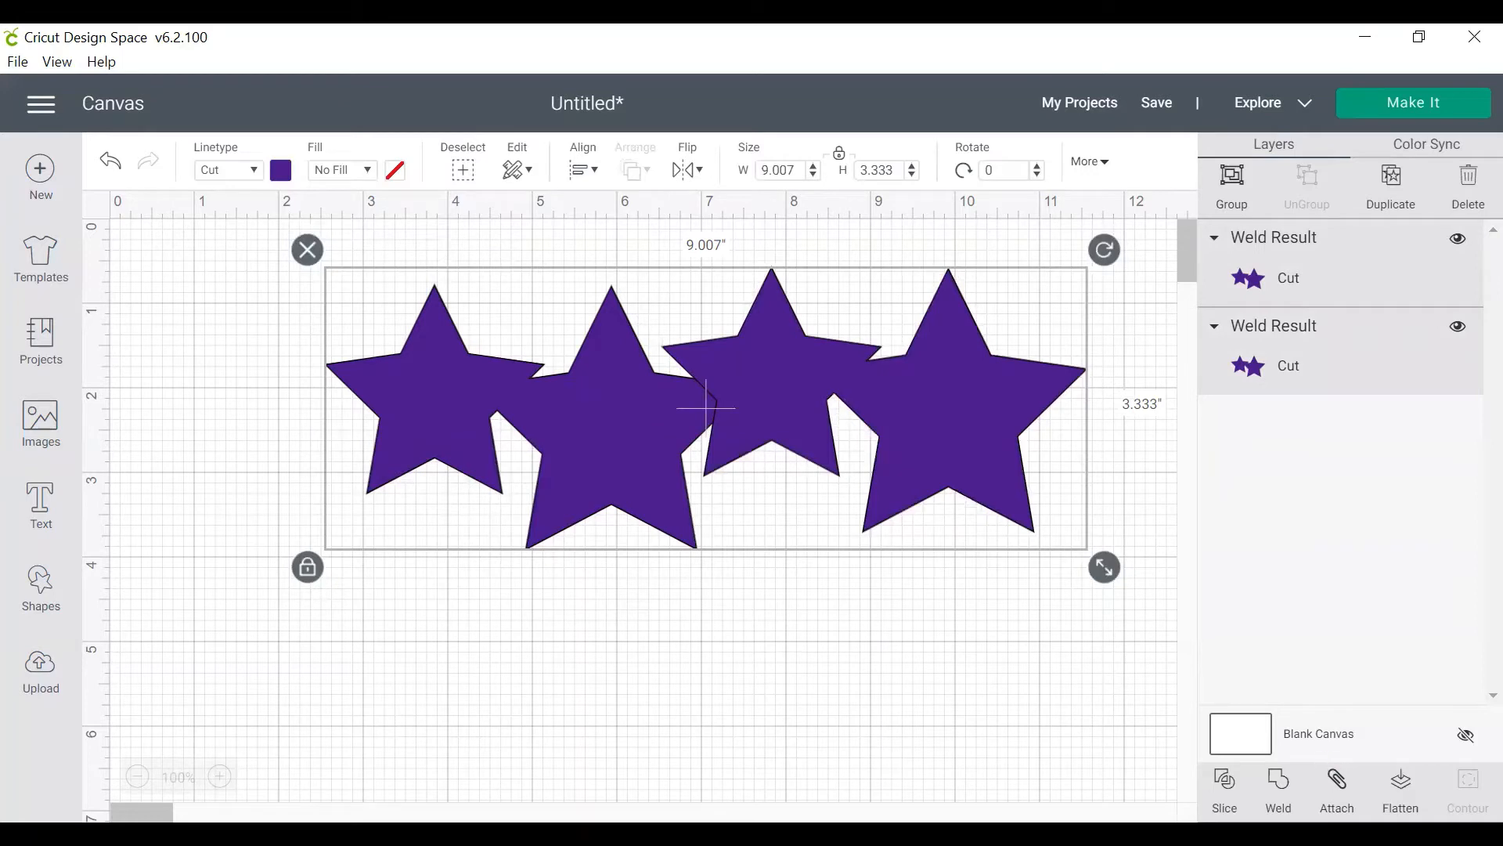
{"action": "left_click", "coordinate": [1278, 789]}
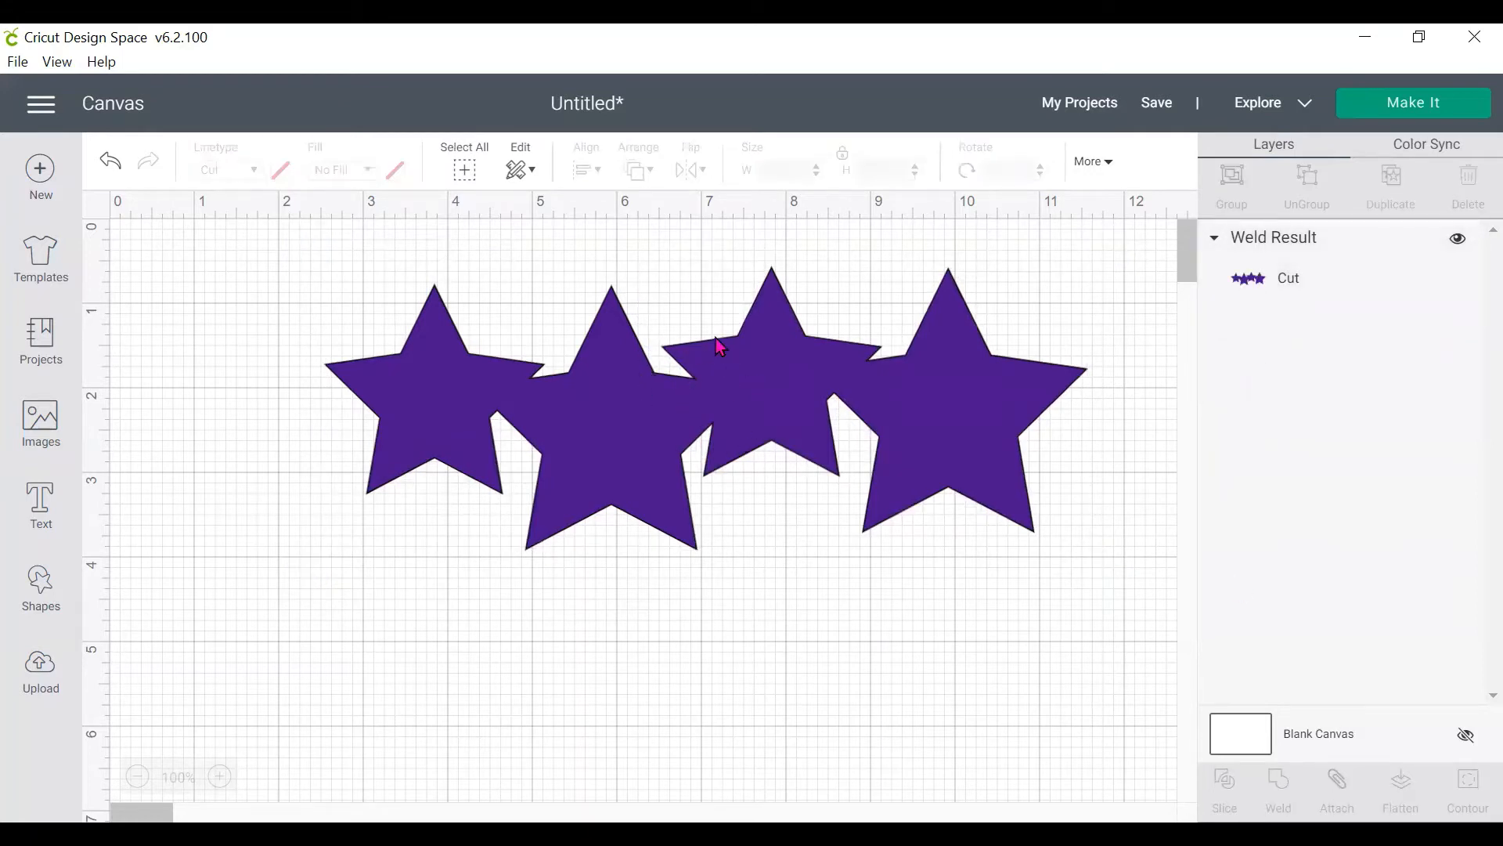
{"action": "left_click_drag", "start_coordinate": [815, 397], "coordinate": [831, 428]}
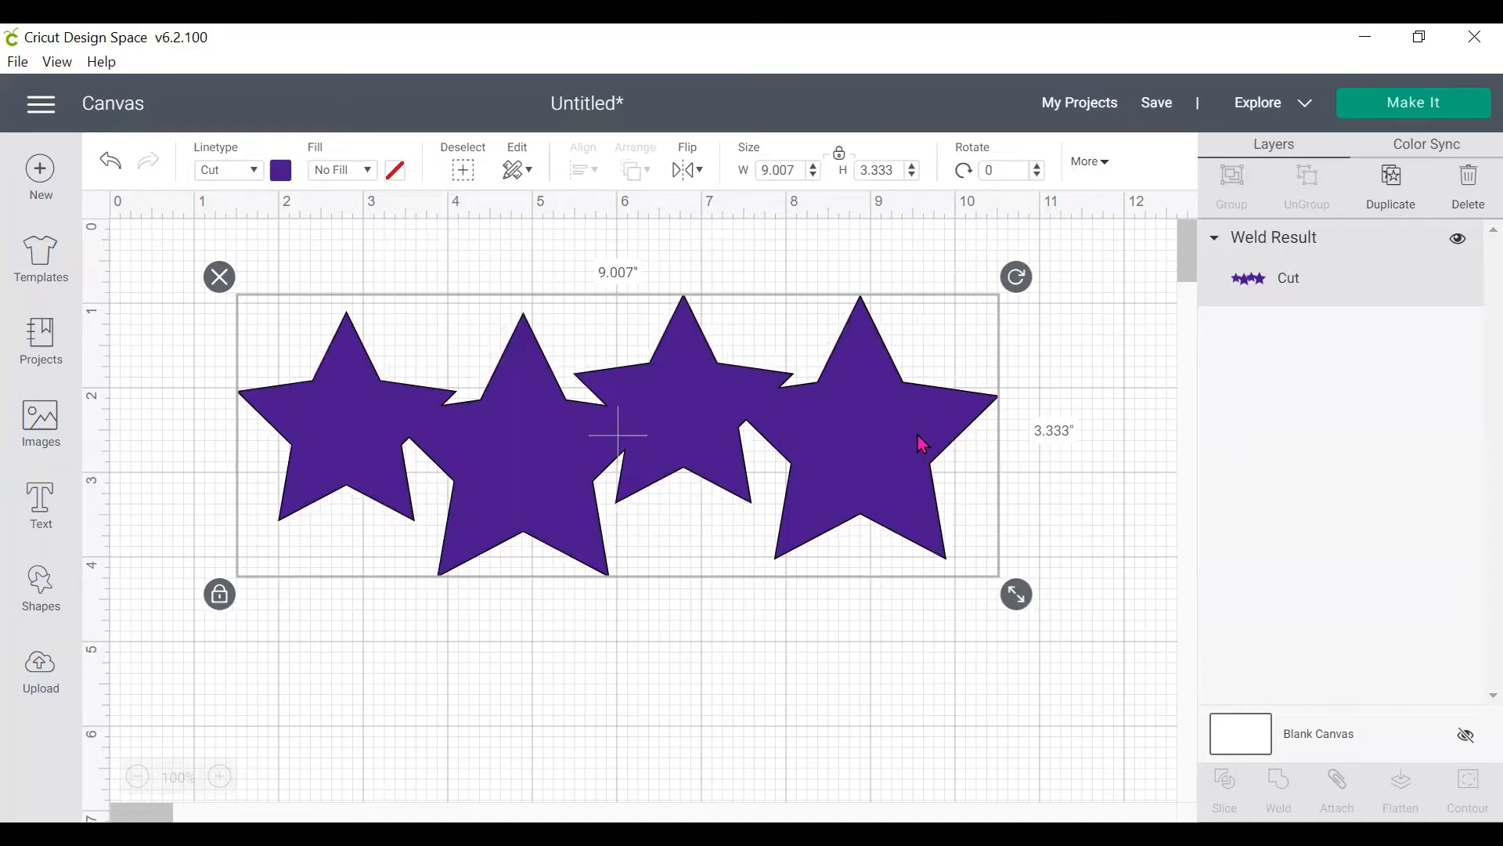
{"action": "left_click_drag", "start_coordinate": [923, 444], "coordinate": [788, 368]}
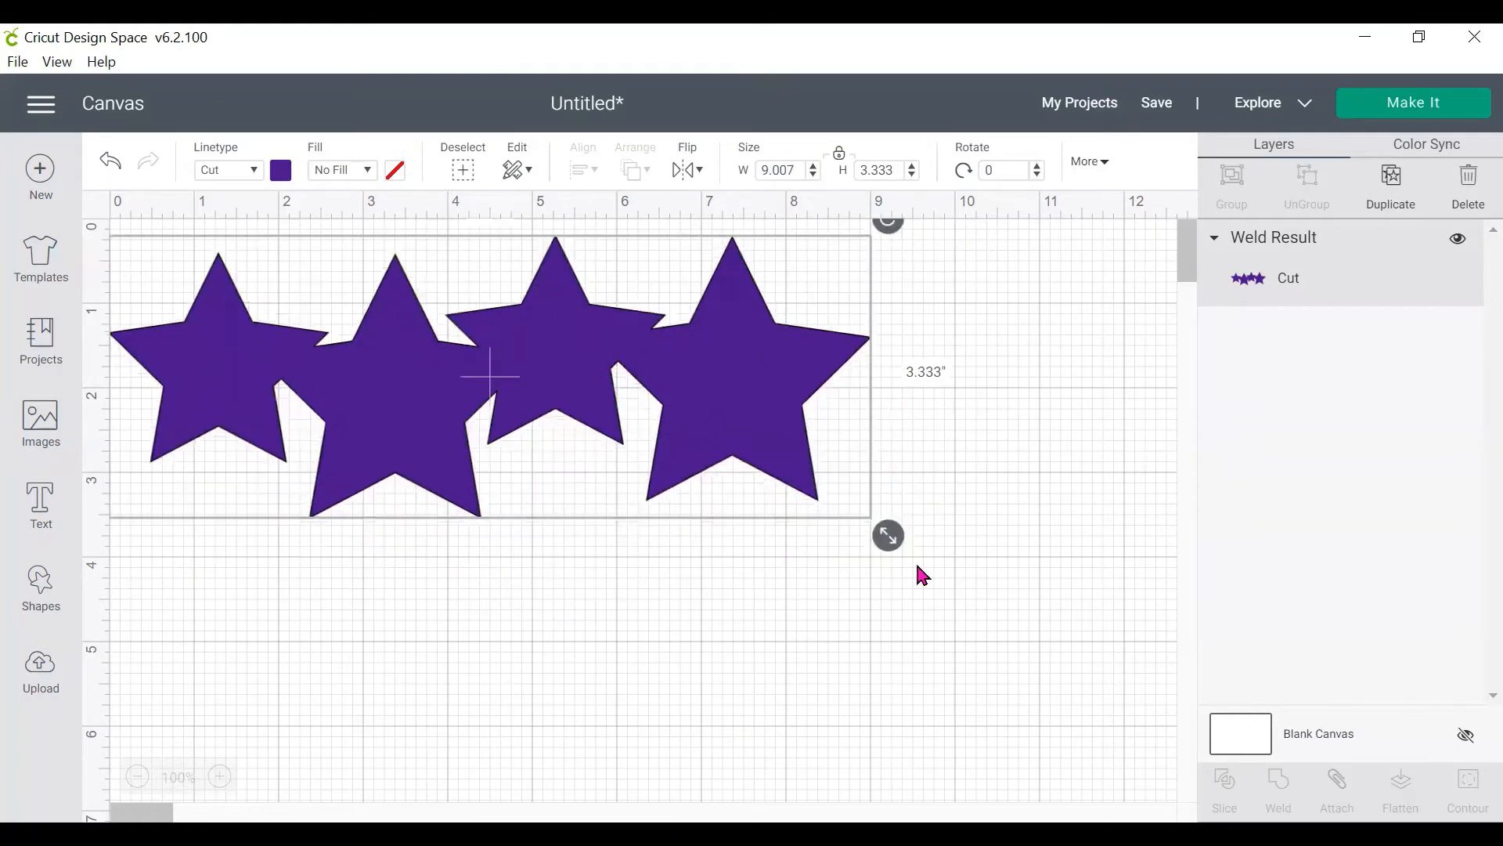
Step: Shrink the row of four stars to about 5 inches wide and hide it on the canvas
{"action": "left_click_drag", "start_coordinate": [891, 537], "coordinate": [579, 330]}
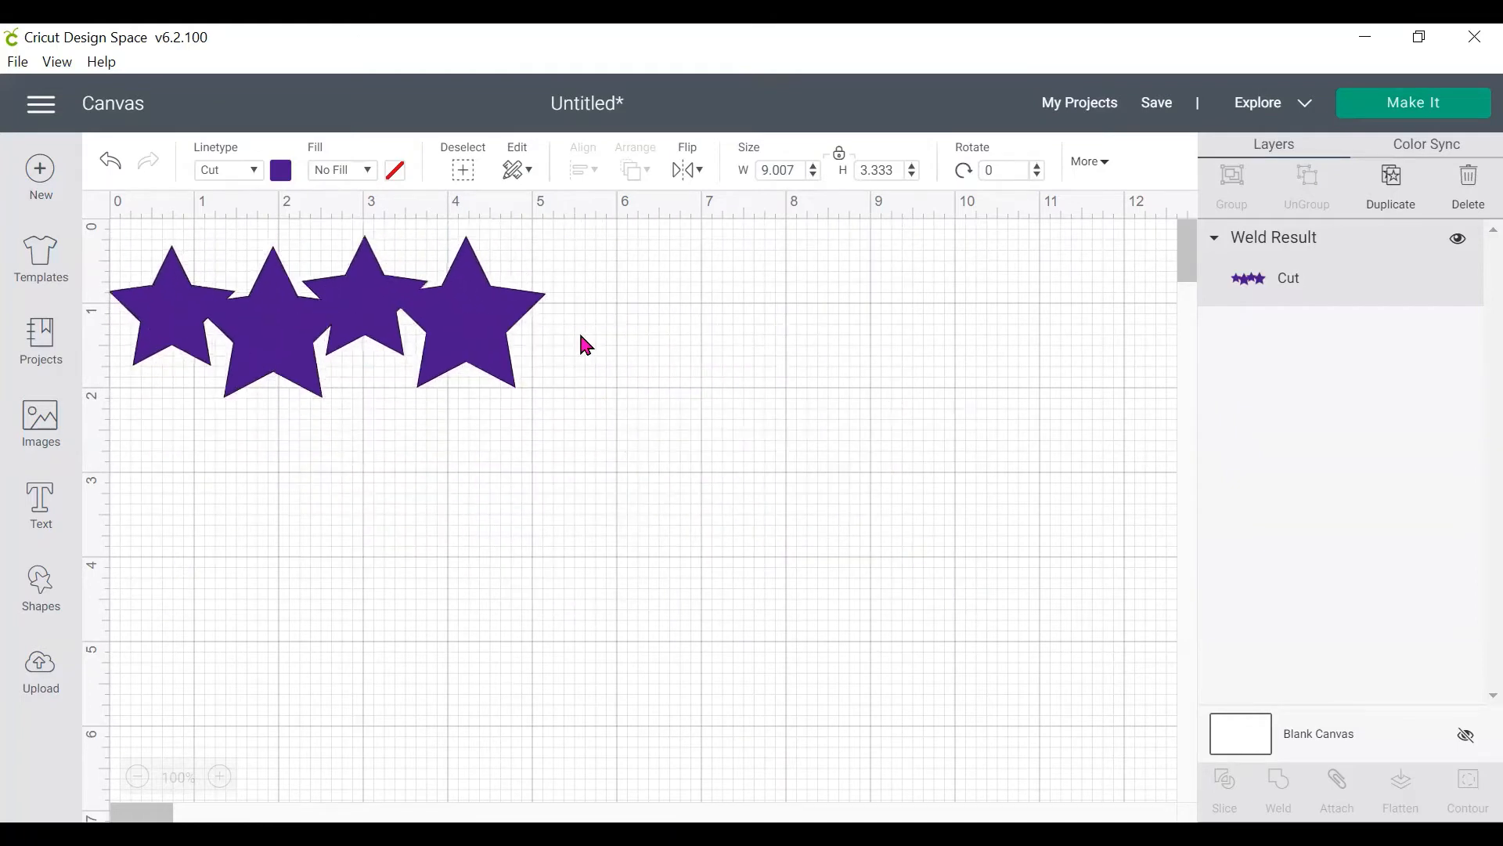
{"action": "left_click", "coordinate": [1458, 239]}
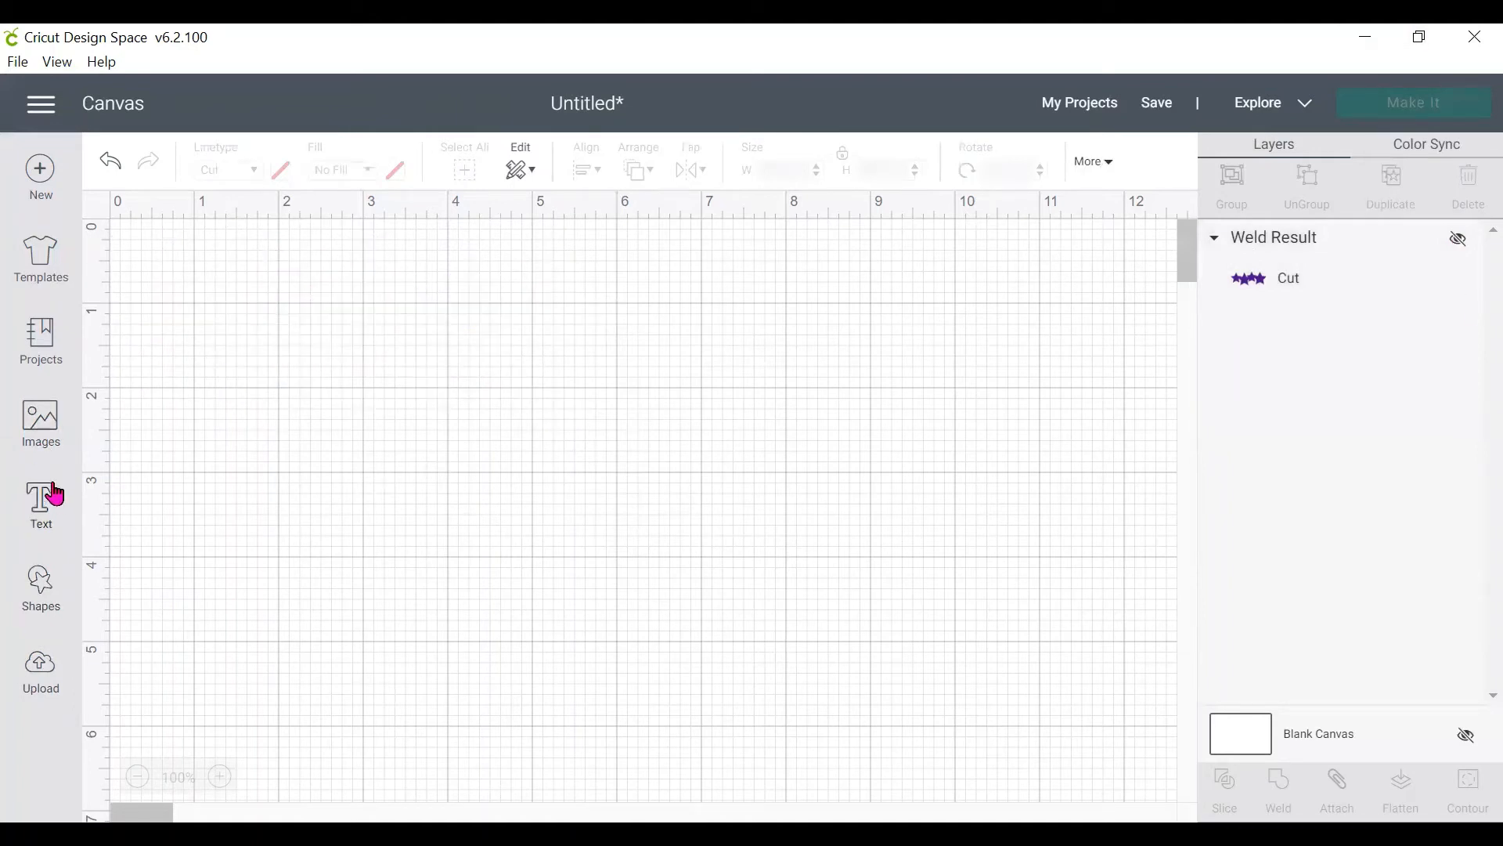
Step: Add the text "Welcome" to the canvas
{"action": "left_click", "coordinate": [38, 519]}
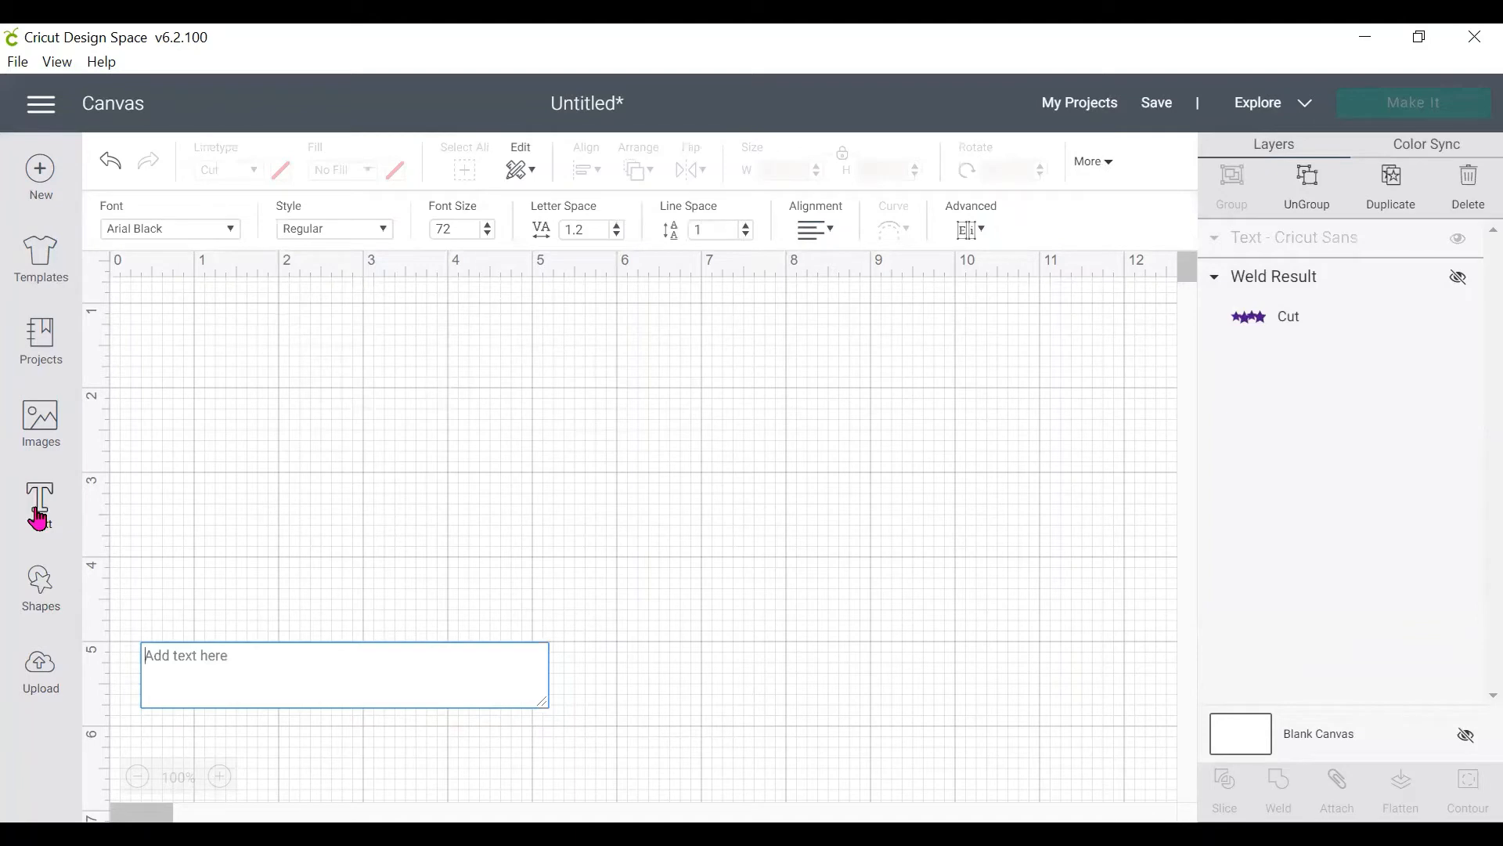
{"action": "type", "text": "W"}
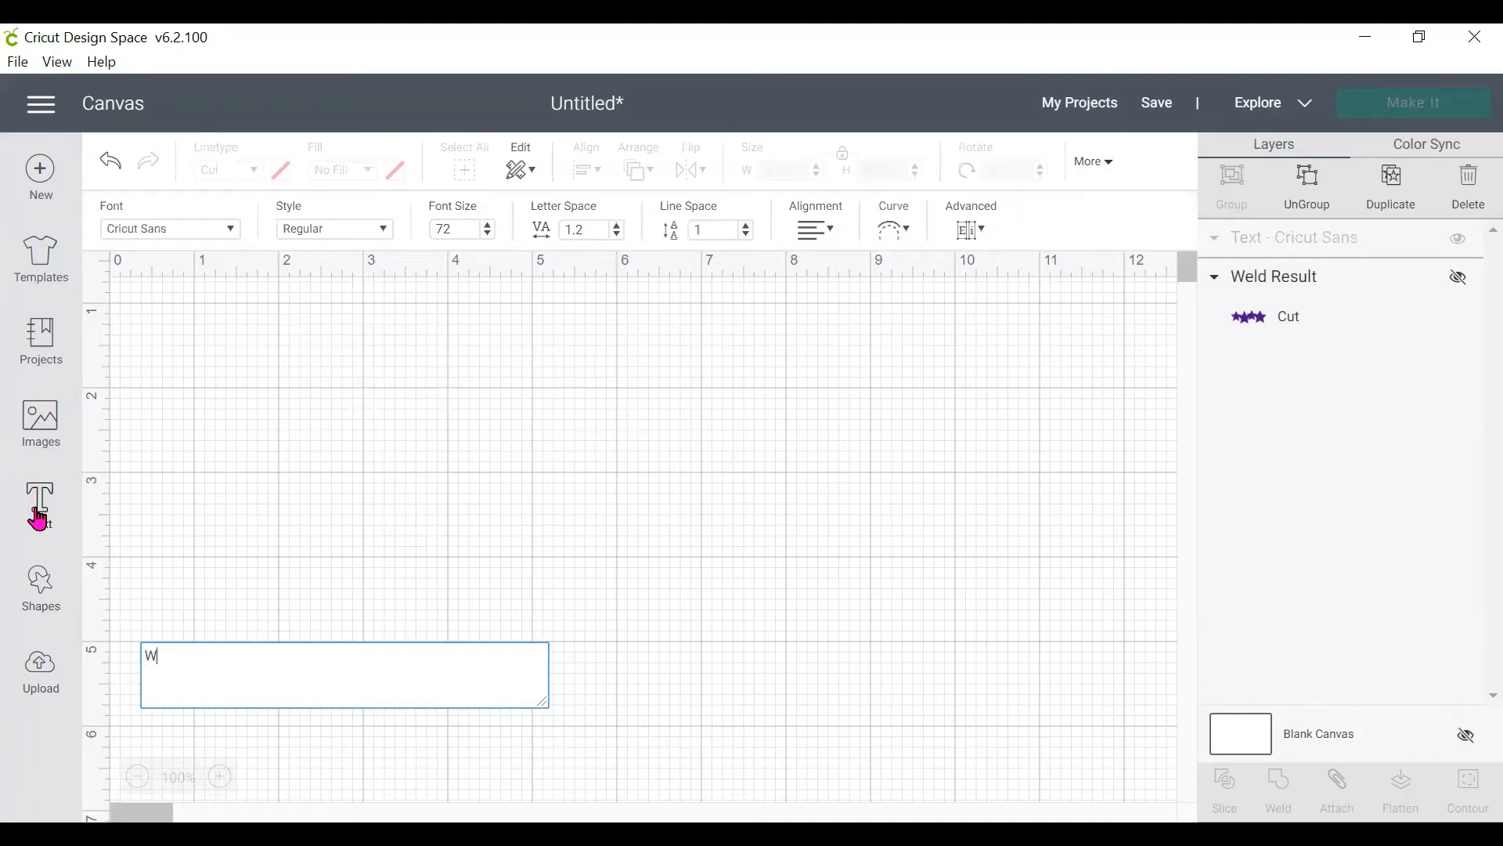
{"action": "type", "text": "elcome"}
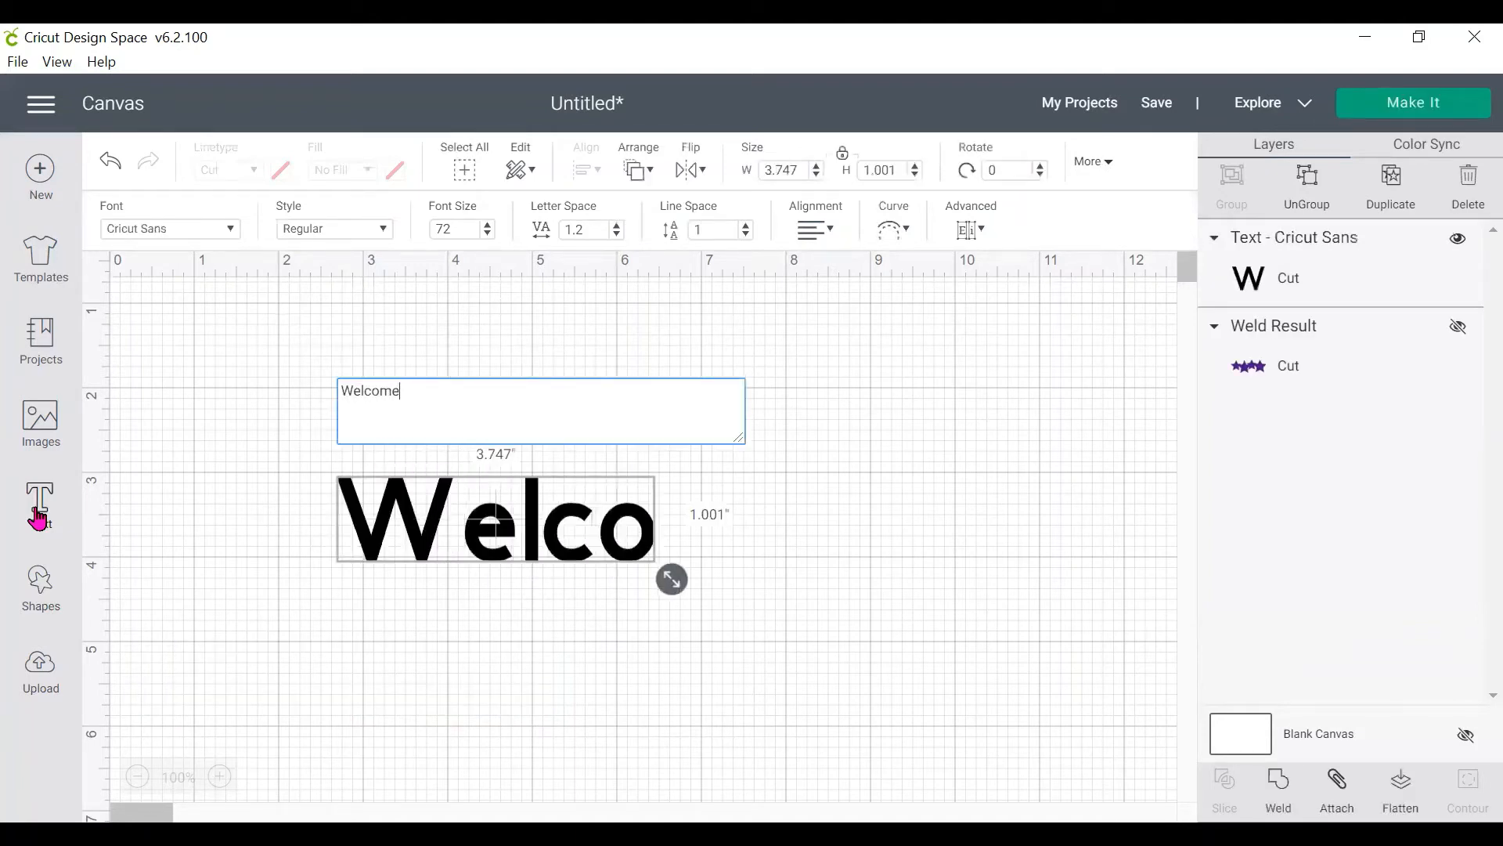
Step: Browse the System and Cricut font collections available for the "Welcome" text, examining font styles, layer types and prices
{"action": "left_click", "coordinate": [232, 230]}
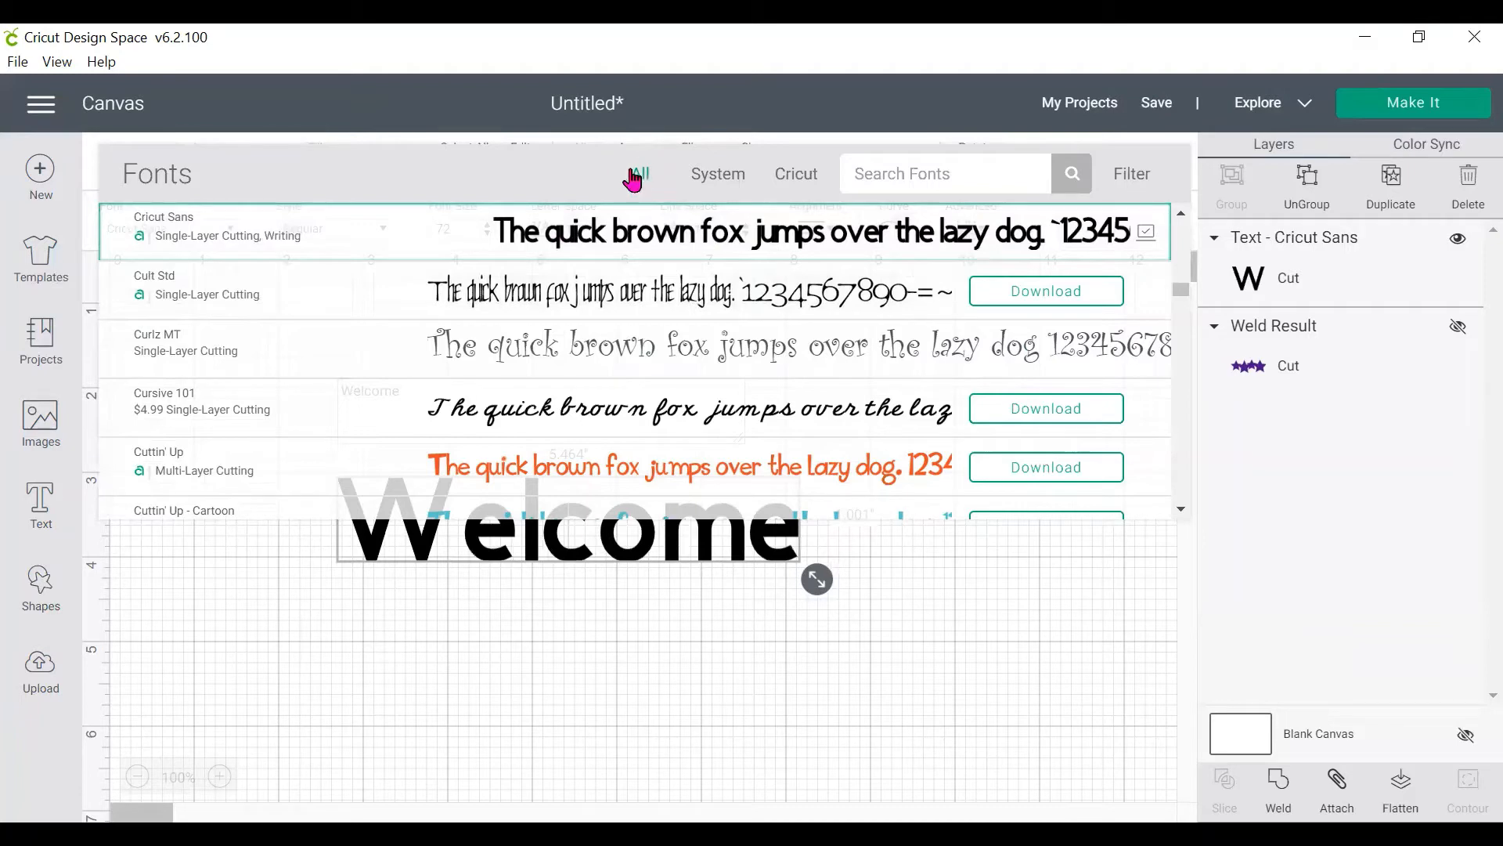
{"action": "left_click", "coordinate": [710, 184]}
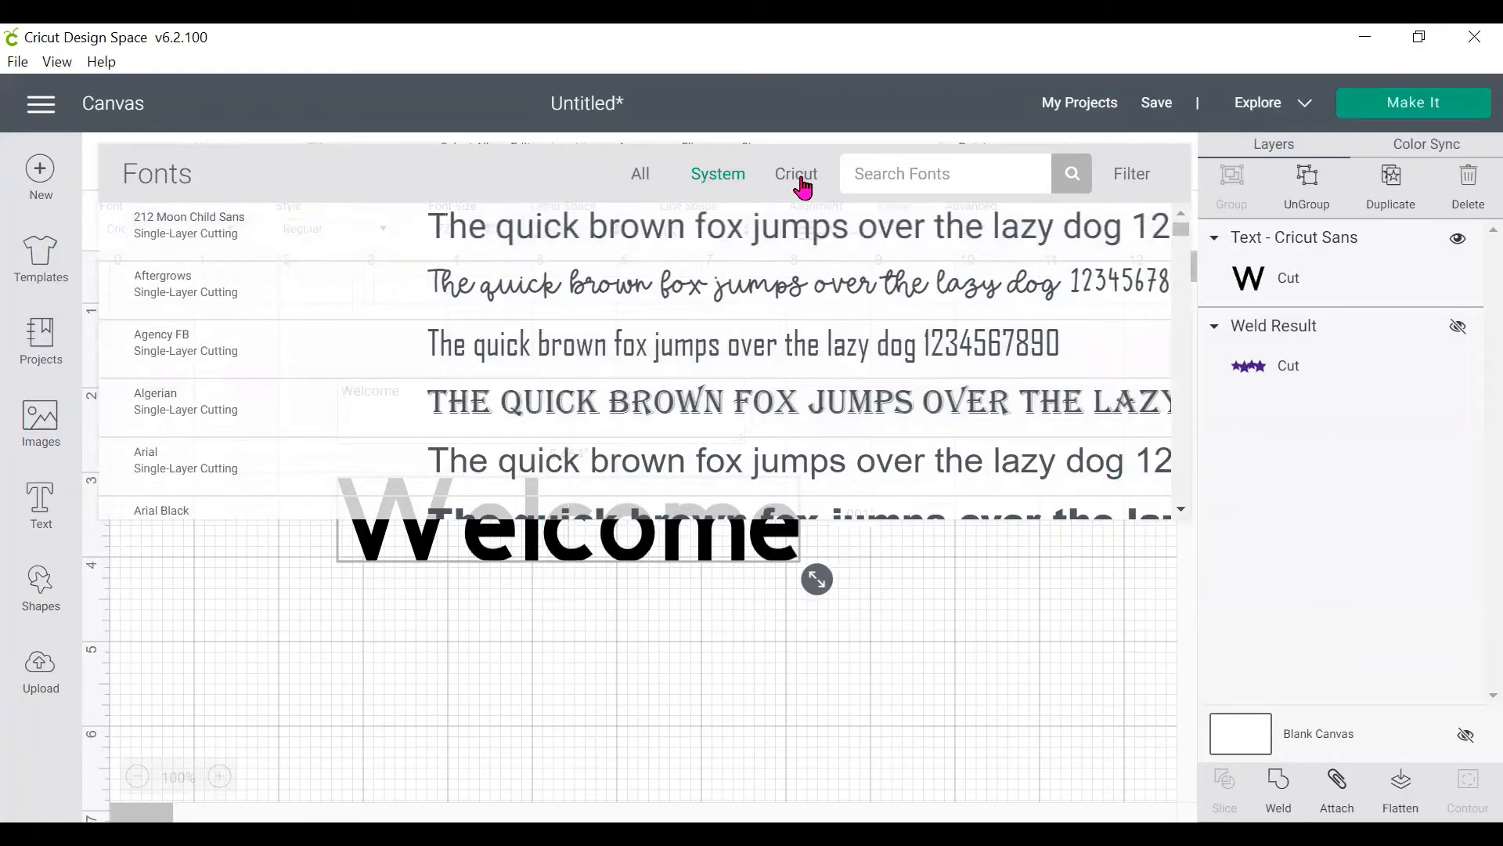
{"action": "left_click", "coordinate": [800, 185]}
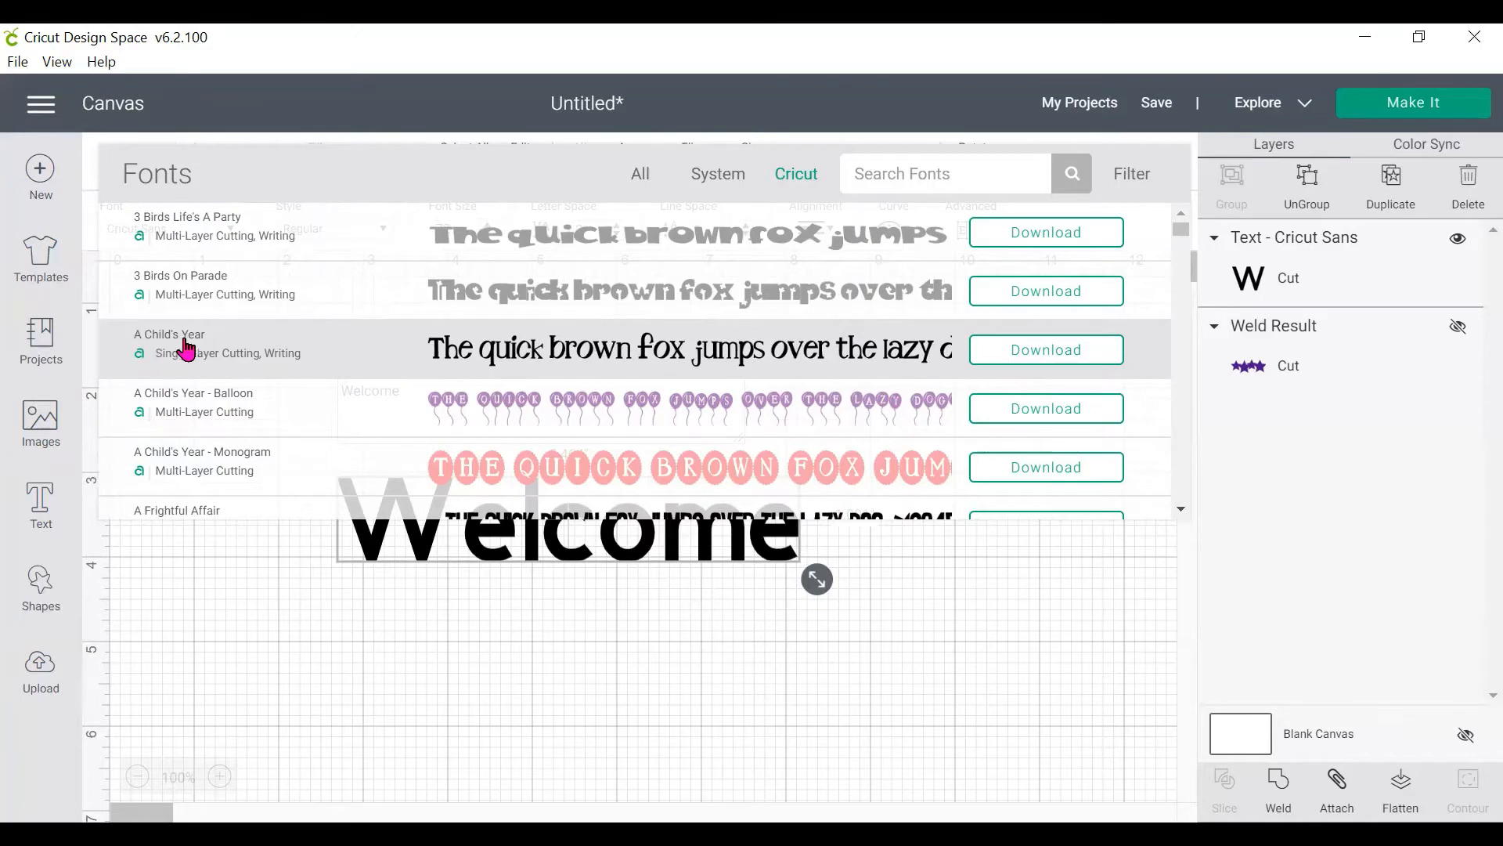
{"action": "scroll", "coordinate": [191, 338], "scroll_direction": "down", "scroll_amount": 2}
{"action": "scroll", "coordinate": [191, 341], "scroll_direction": "down", "scroll_amount": 6}
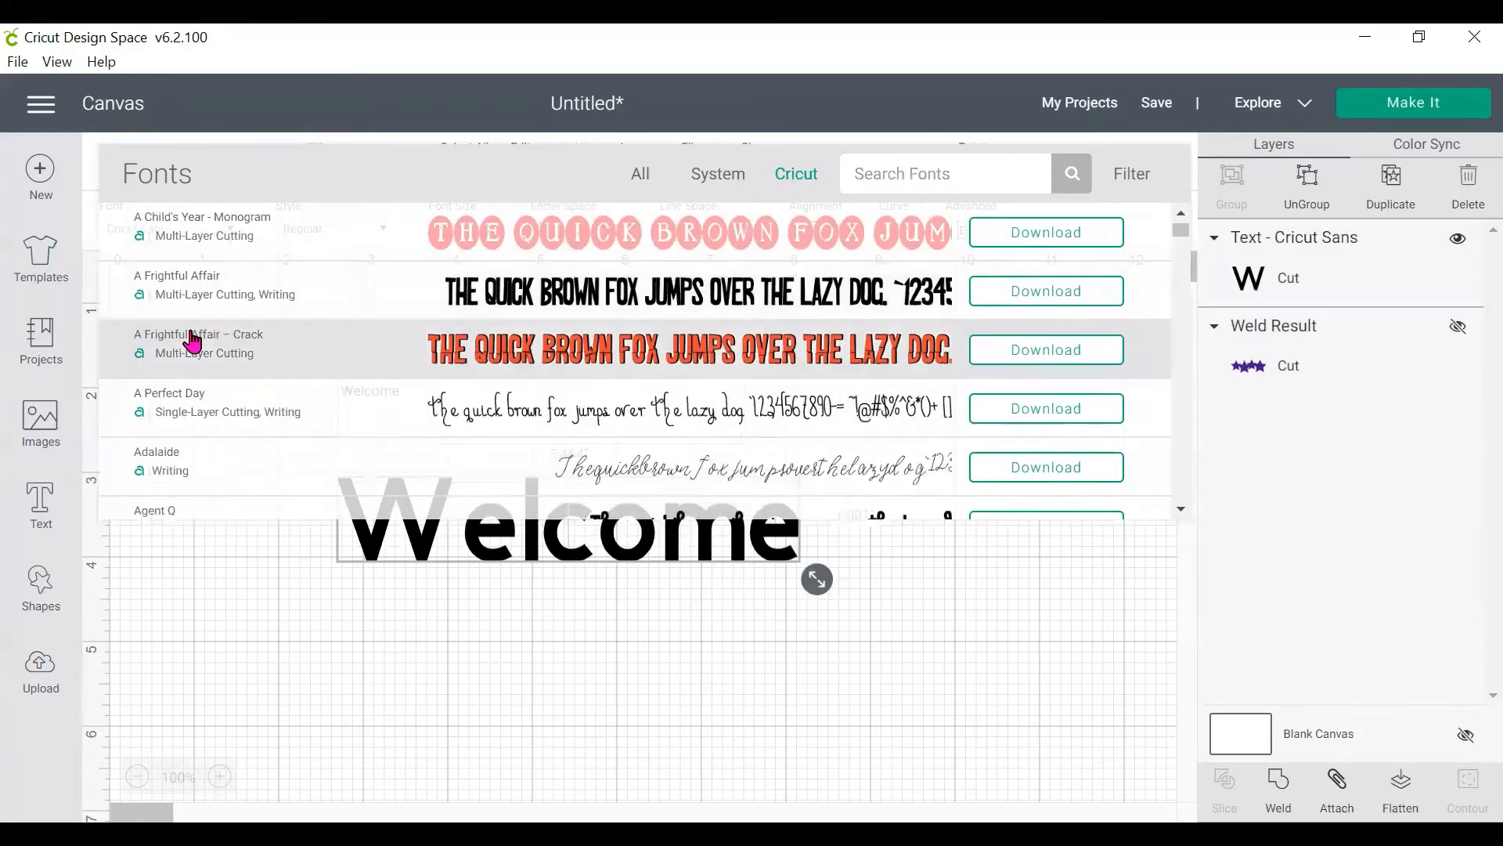
{"action": "scroll", "coordinate": [193, 341], "scroll_direction": "down", "scroll_amount": 7}
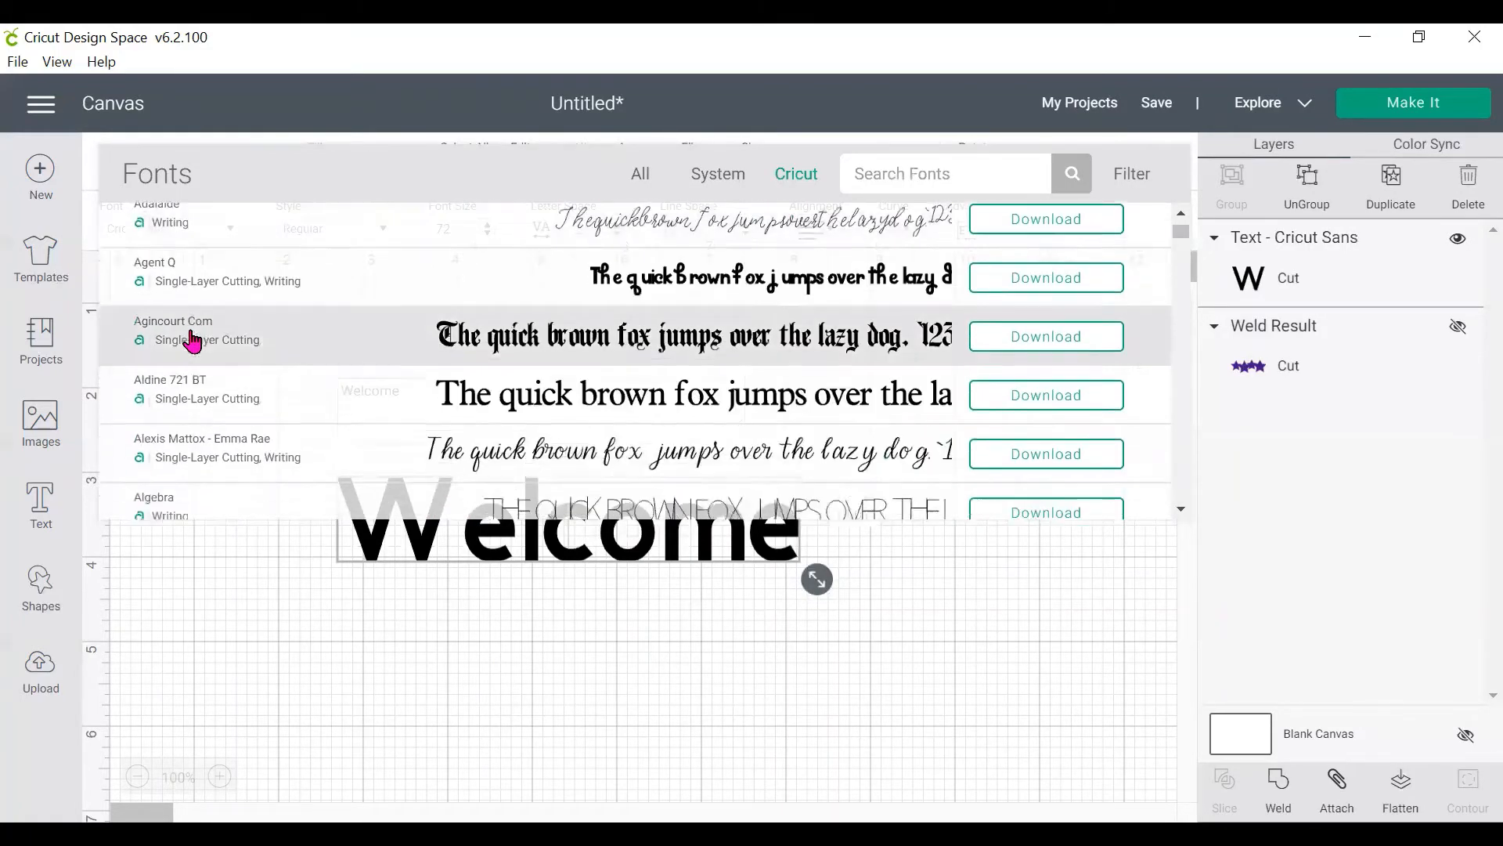
{"action": "scroll", "coordinate": [191, 341], "scroll_direction": "down", "scroll_amount": 2}
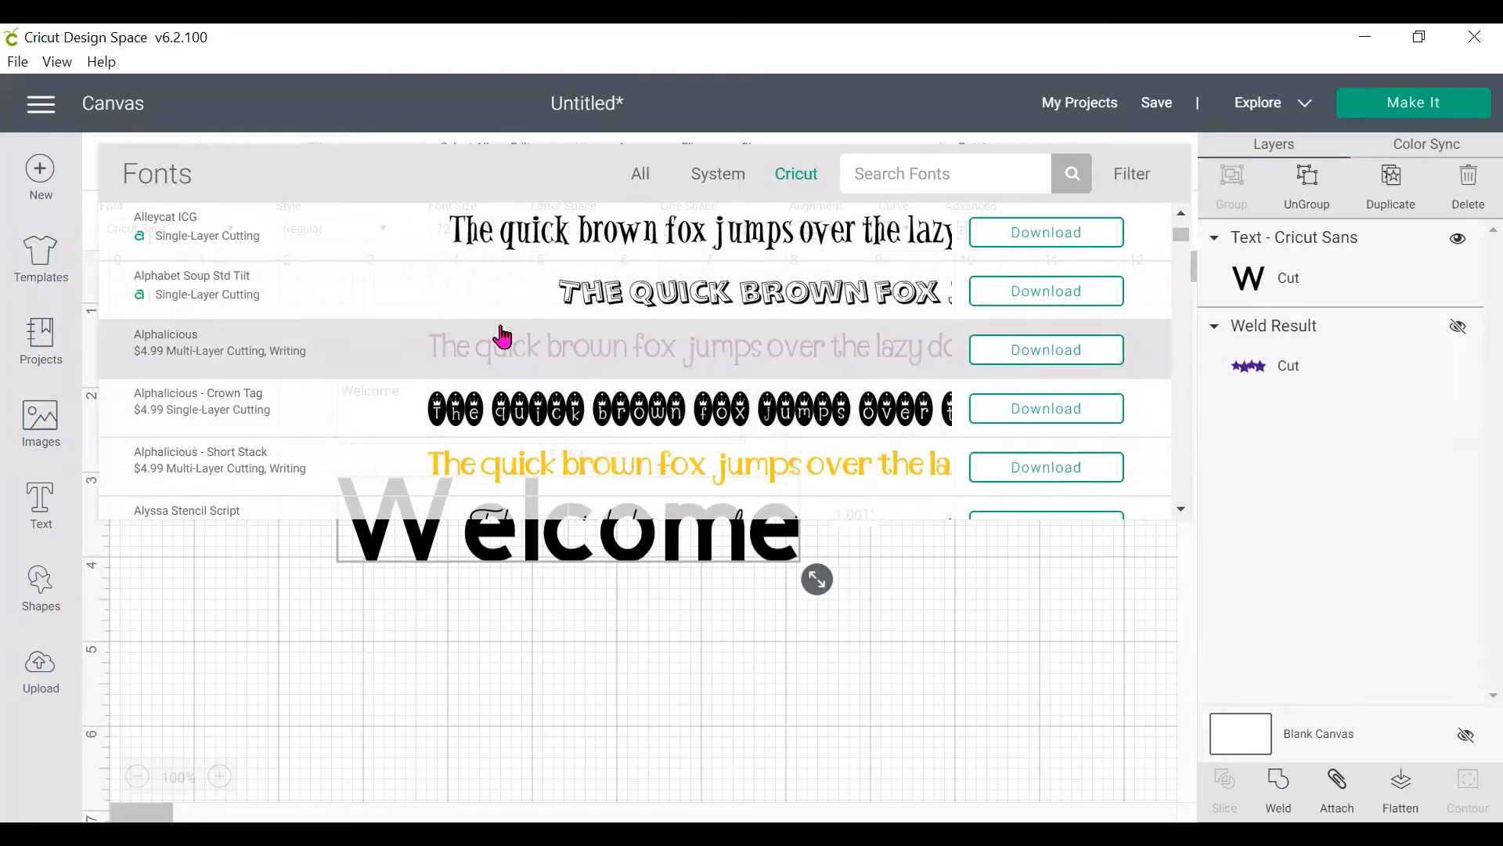
Step: Change the "Welcome" text to the system font Aftergrows
{"action": "left_click", "coordinate": [709, 187]}
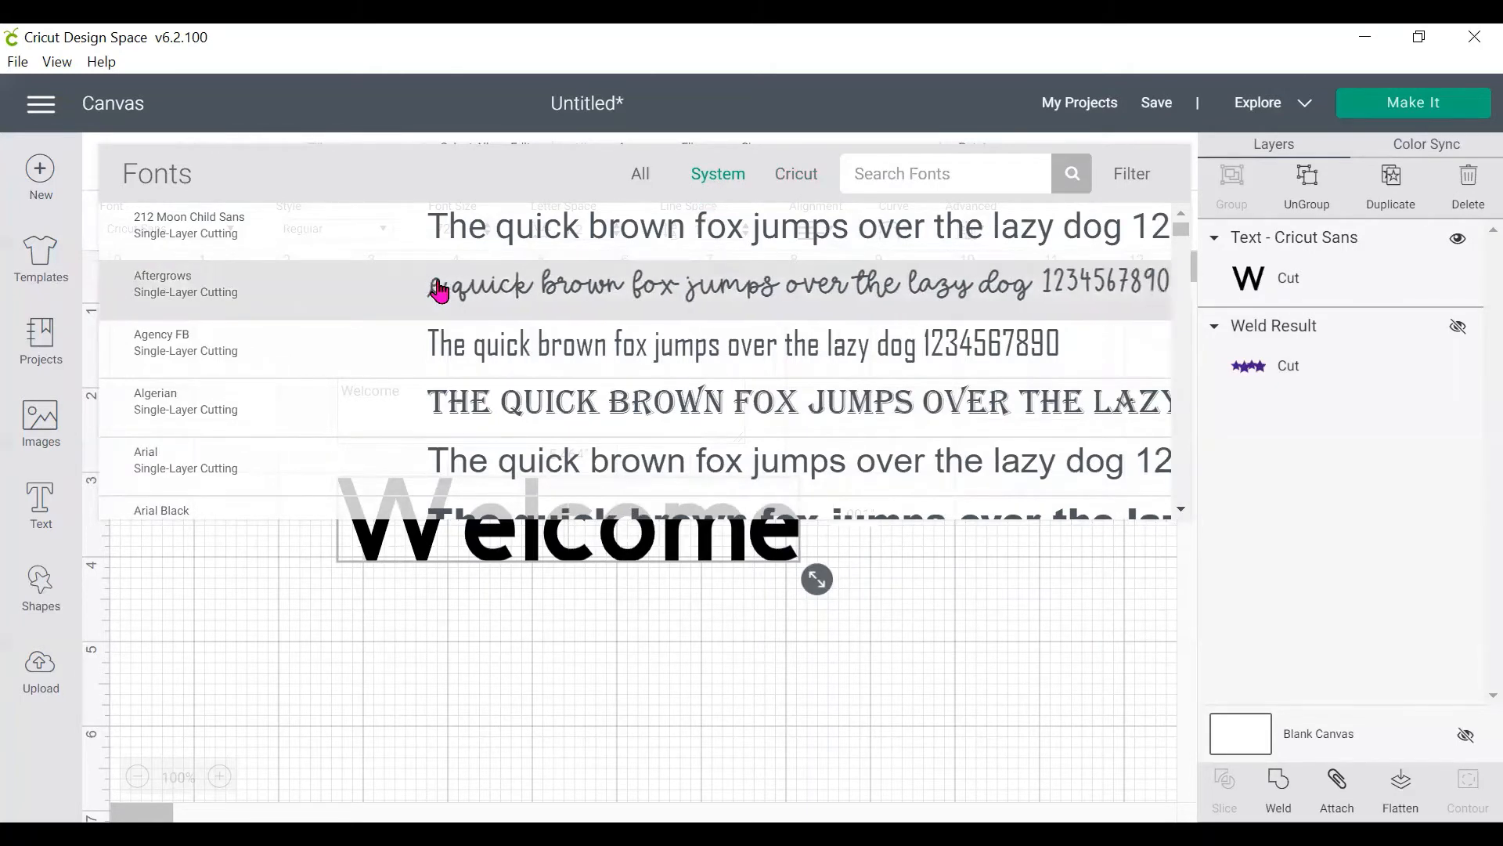
{"action": "scroll", "coordinate": [436, 292], "scroll_direction": "down", "scroll_amount": 2}
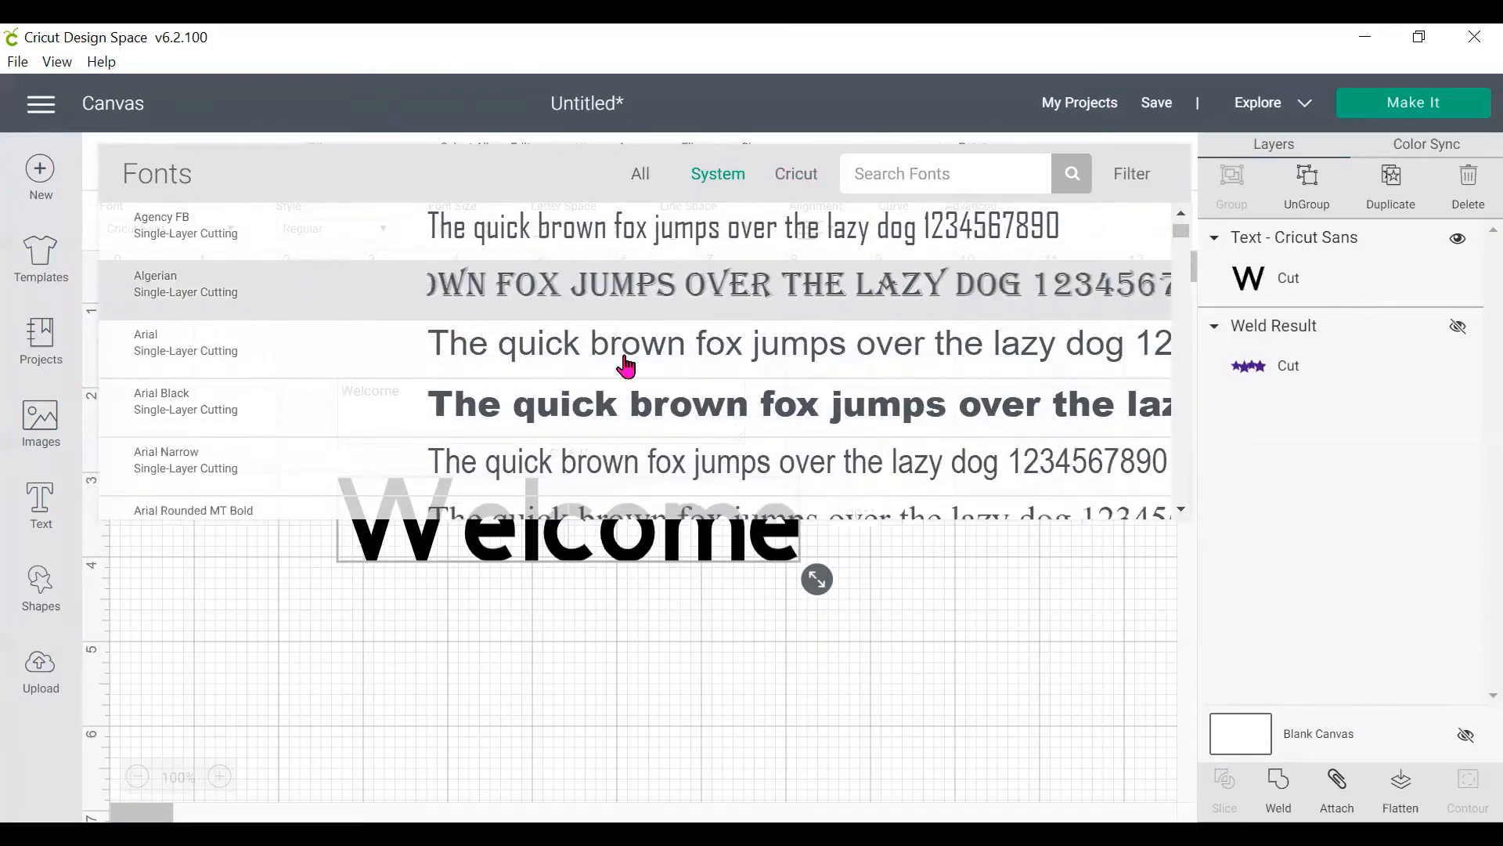
{"action": "scroll", "coordinate": [624, 363], "scroll_direction": "down", "scroll_amount": 4}
{"action": "scroll", "coordinate": [678, 386], "scroll_direction": "up", "scroll_amount": 6}
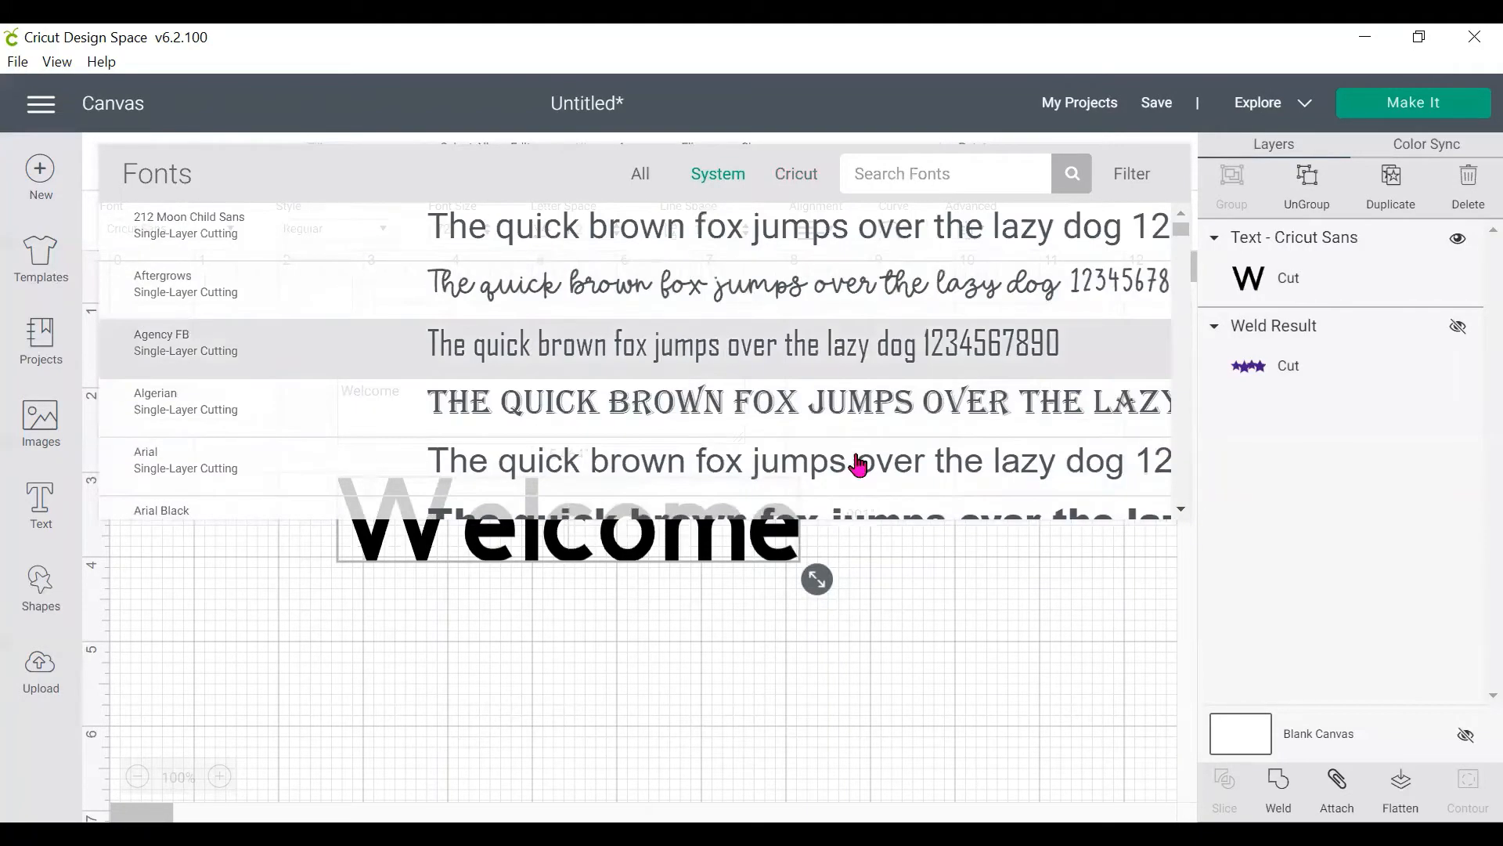
{"action": "left_click", "coordinate": [660, 300]}
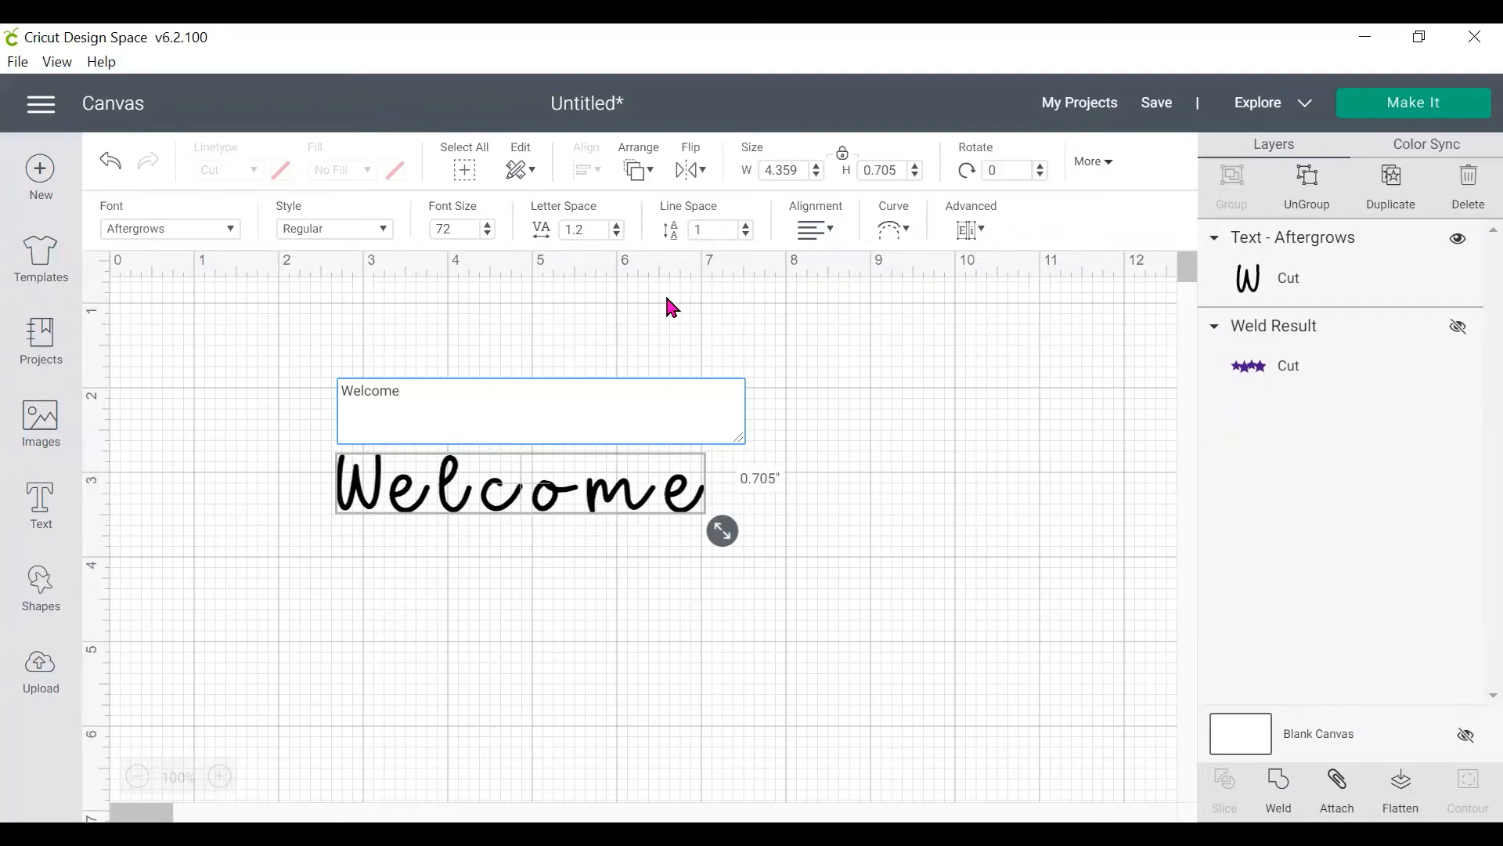
Step: Ungroup the "Welcome" text to letters
{"action": "left_click", "coordinate": [499, 489]}
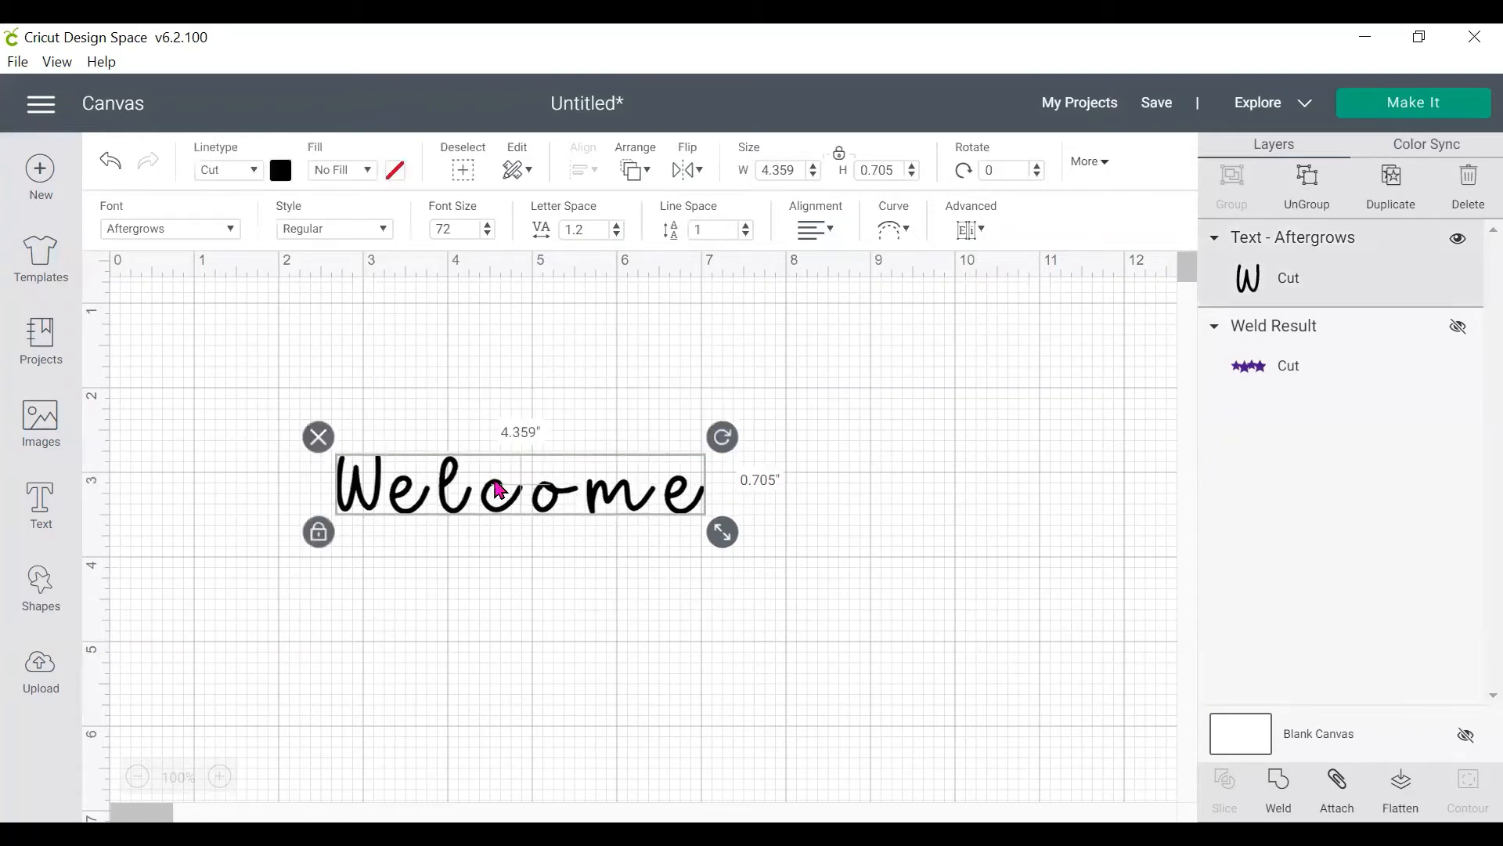
{"action": "left_click", "coordinate": [975, 243]}
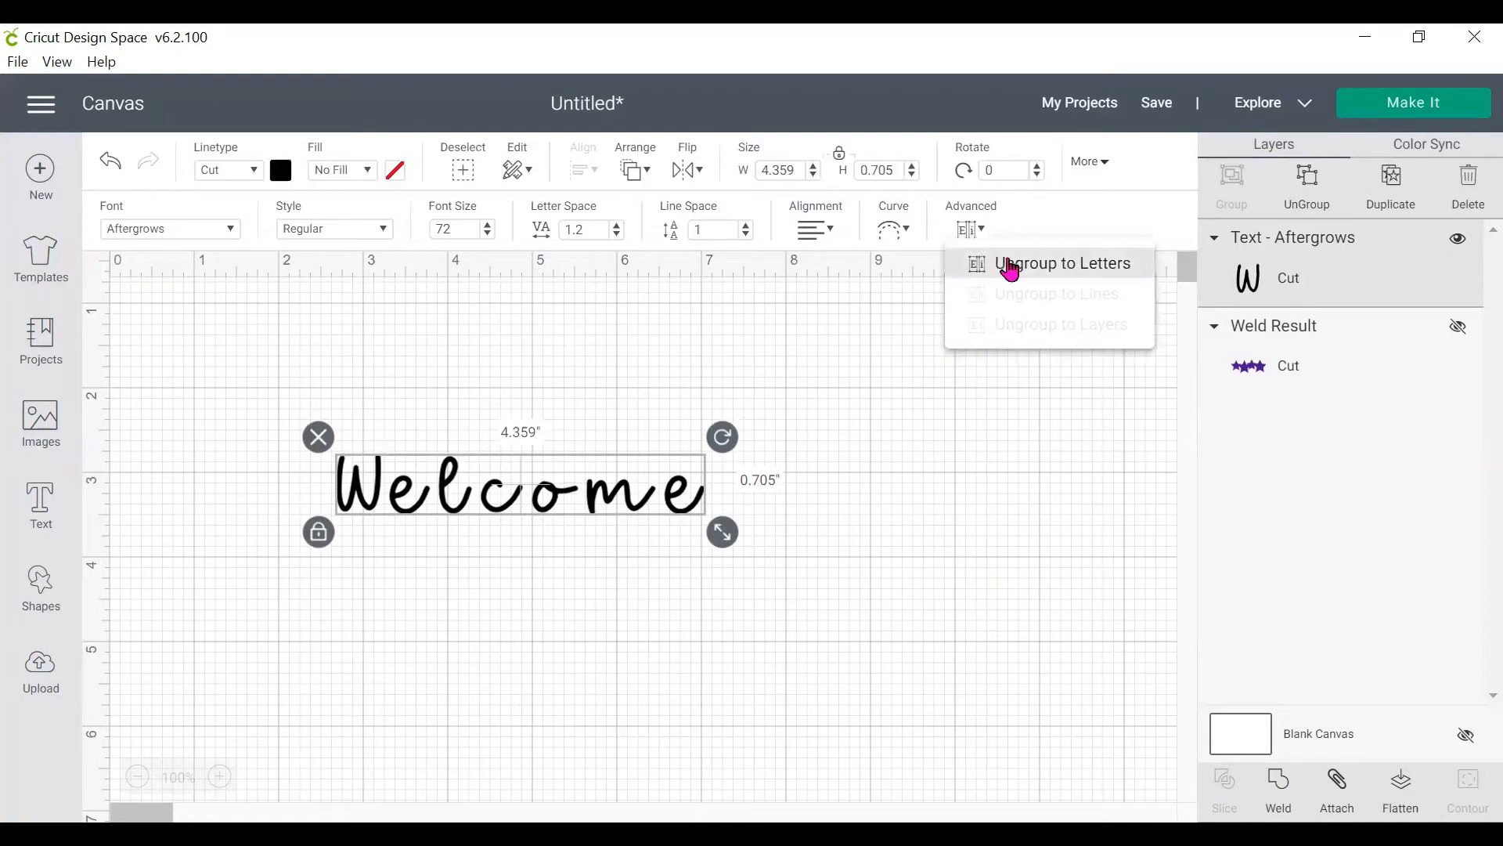
{"action": "left_click", "coordinate": [971, 235]}
{"action": "left_click", "coordinate": [971, 237]}
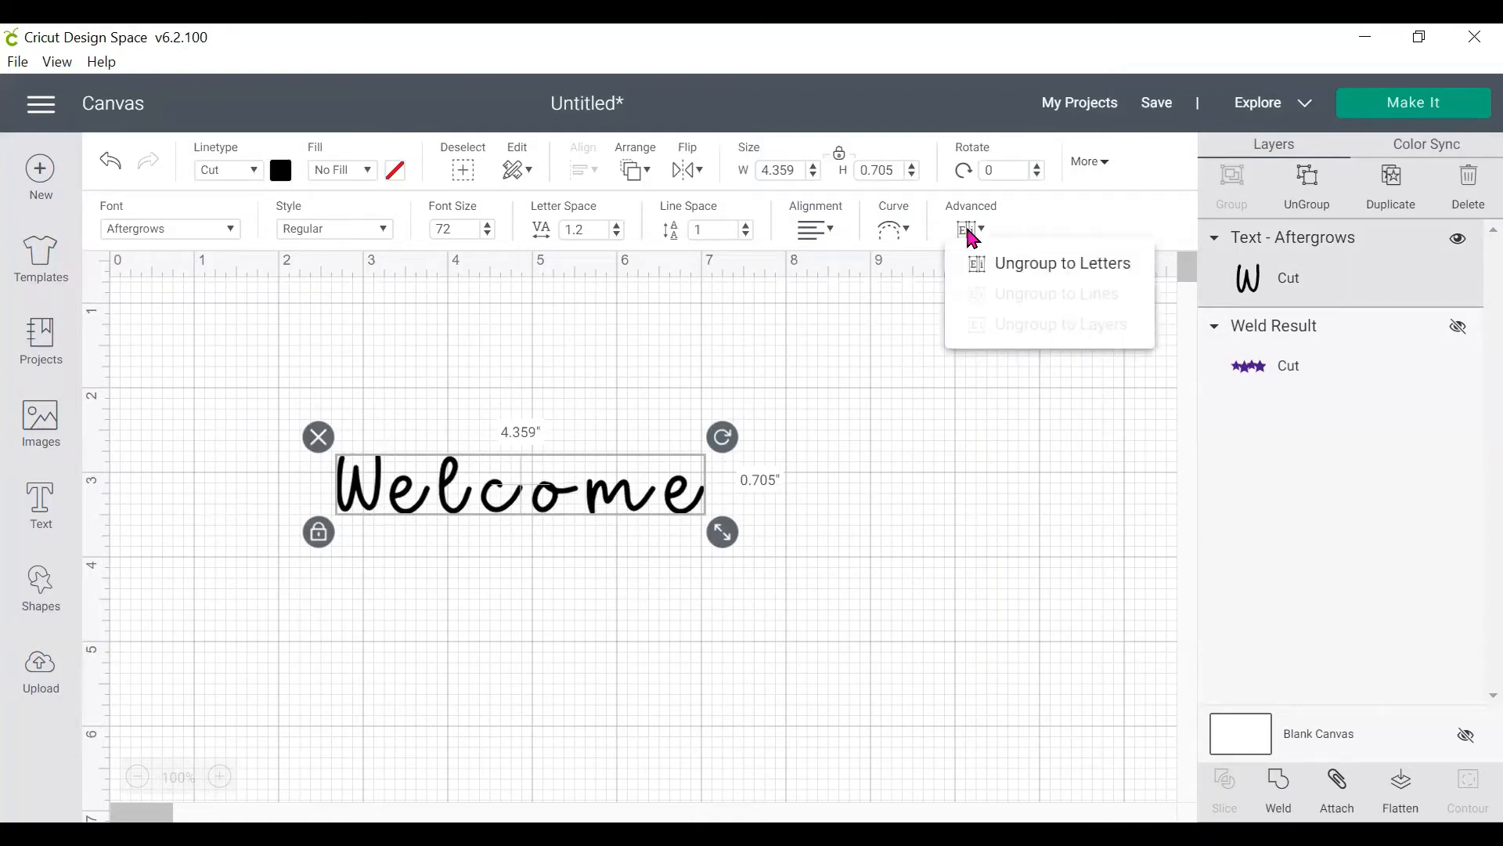
{"action": "left_click", "coordinate": [1030, 261]}
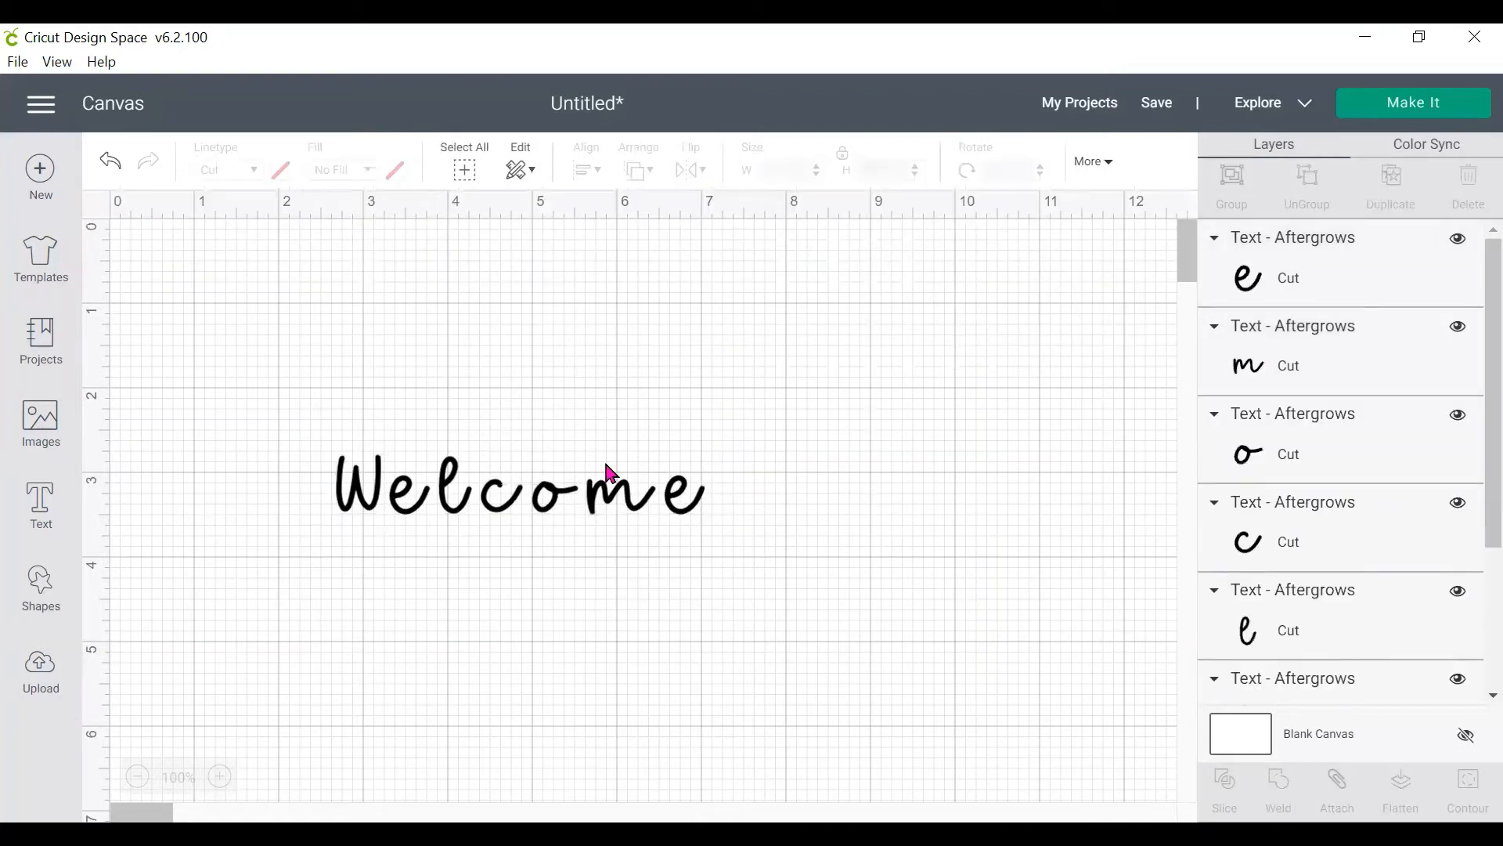
Step: Move the letters l, c, o, m and e closer together so the script strokes of "Welcome" connect
{"action": "left_click", "coordinate": [614, 498]}
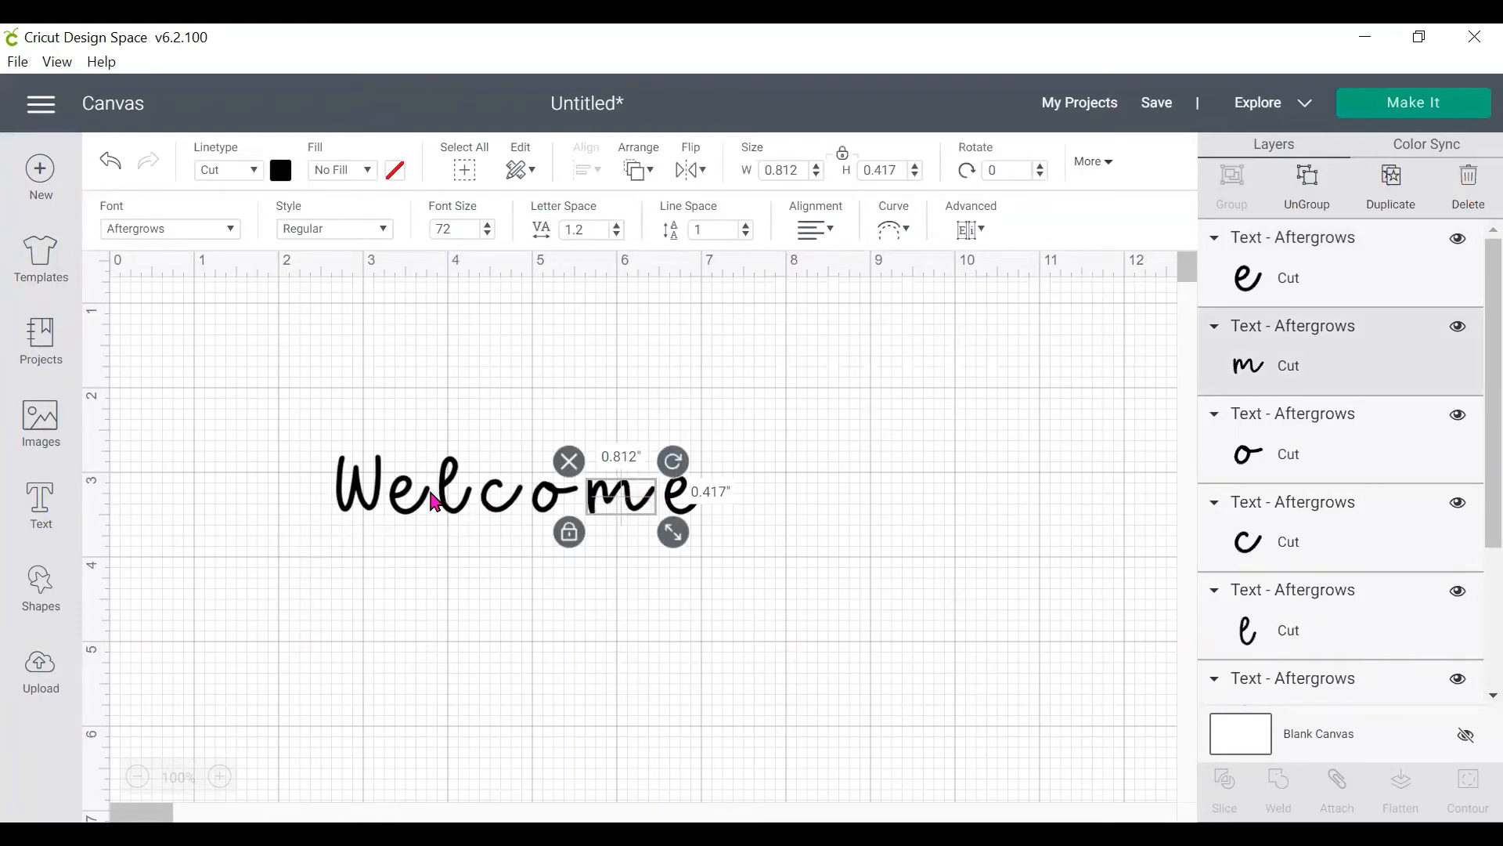
{"action": "left_click_drag", "start_coordinate": [458, 519], "coordinate": [446, 520]}
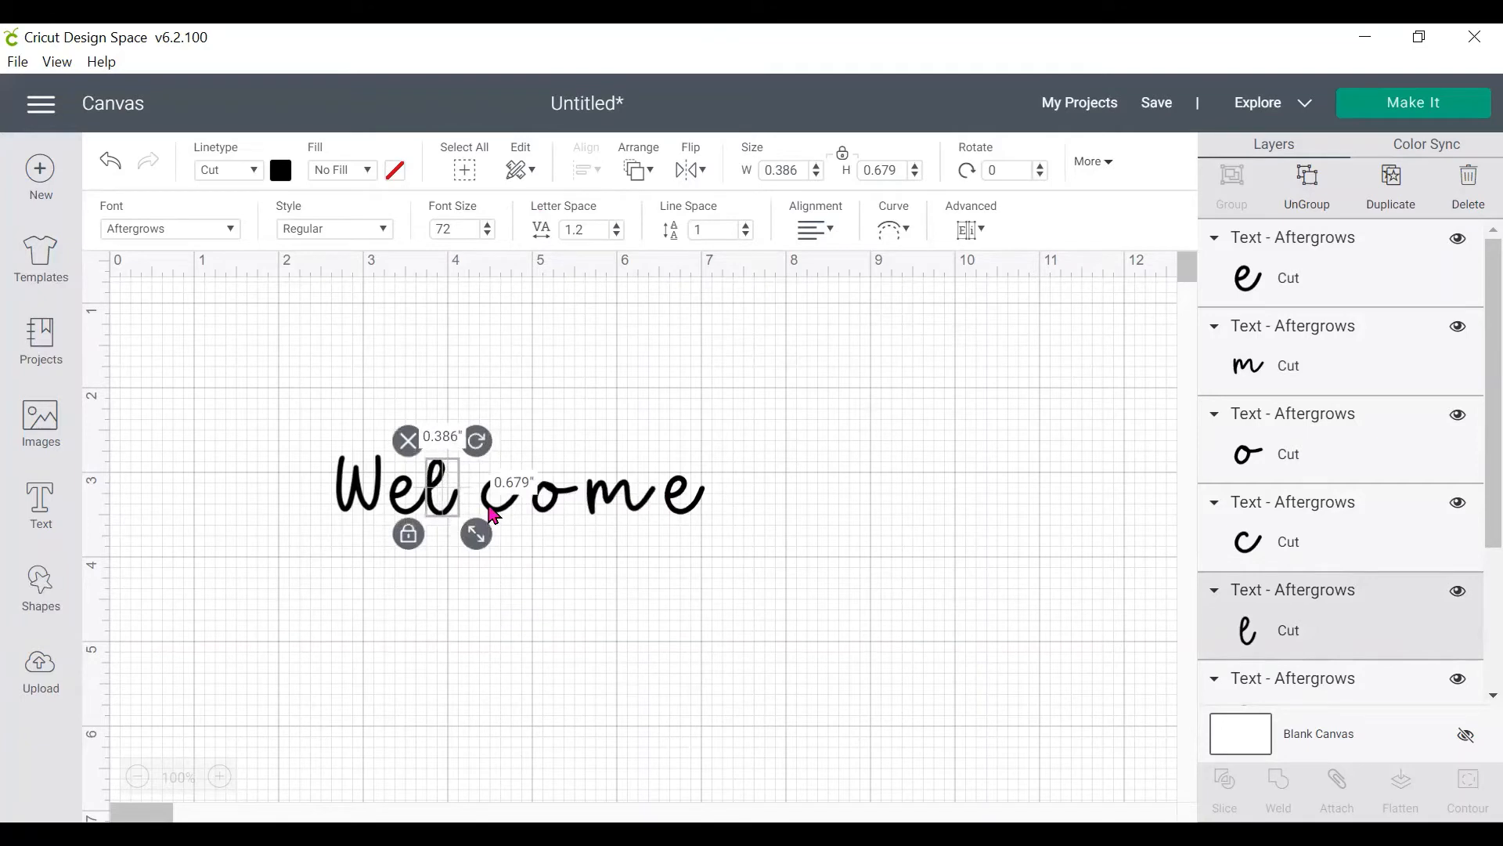
{"action": "left_click", "coordinate": [523, 539]}
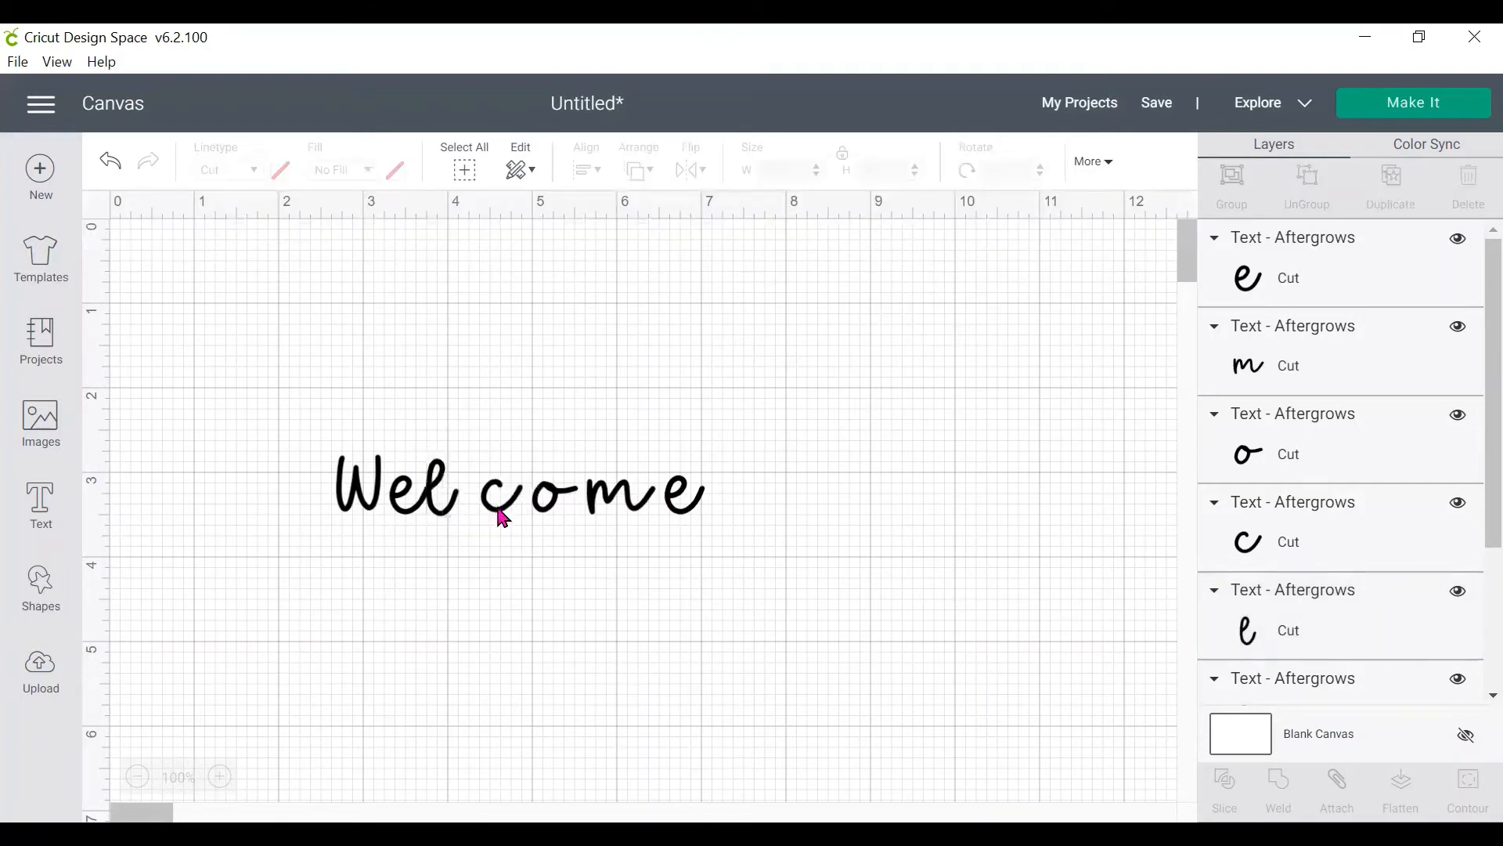
{"action": "mouse_move", "coordinate": [499, 512]}
{"action": "left_mouse_down"}
{"action": "mouse_move", "coordinate": [472, 519]}
{"action": "mouse_move", "coordinate": [549, 512]}
{"action": "mouse_move", "coordinate": [508, 513]}
{"action": "left_mouse_up"}
{"action": "left_click", "coordinate": [589, 532]}
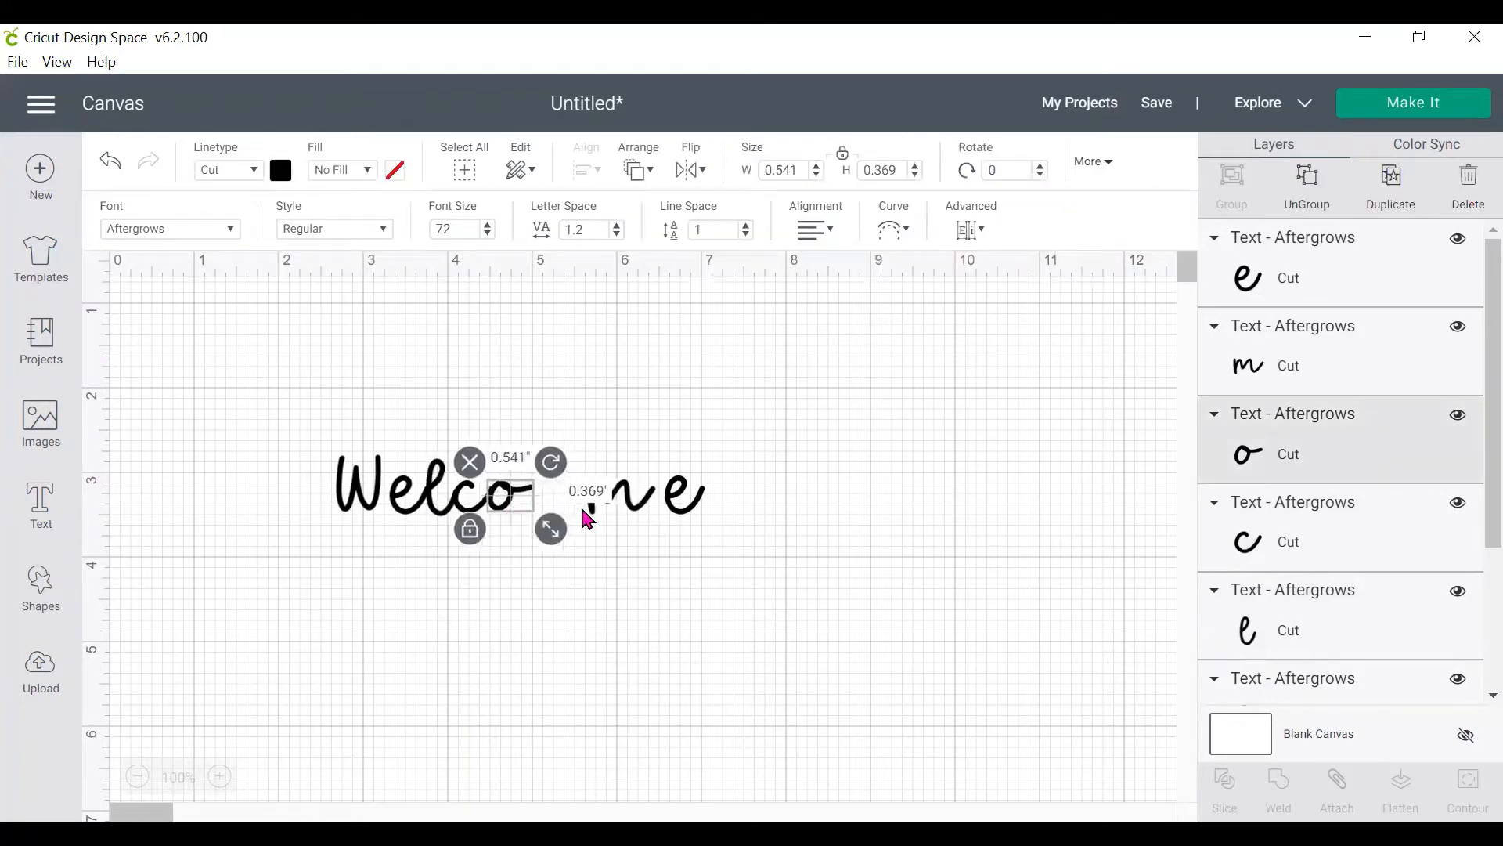
{"action": "left_click", "coordinate": [609, 535]}
{"action": "left_click_drag", "start_coordinate": [642, 516], "coordinate": [581, 516]}
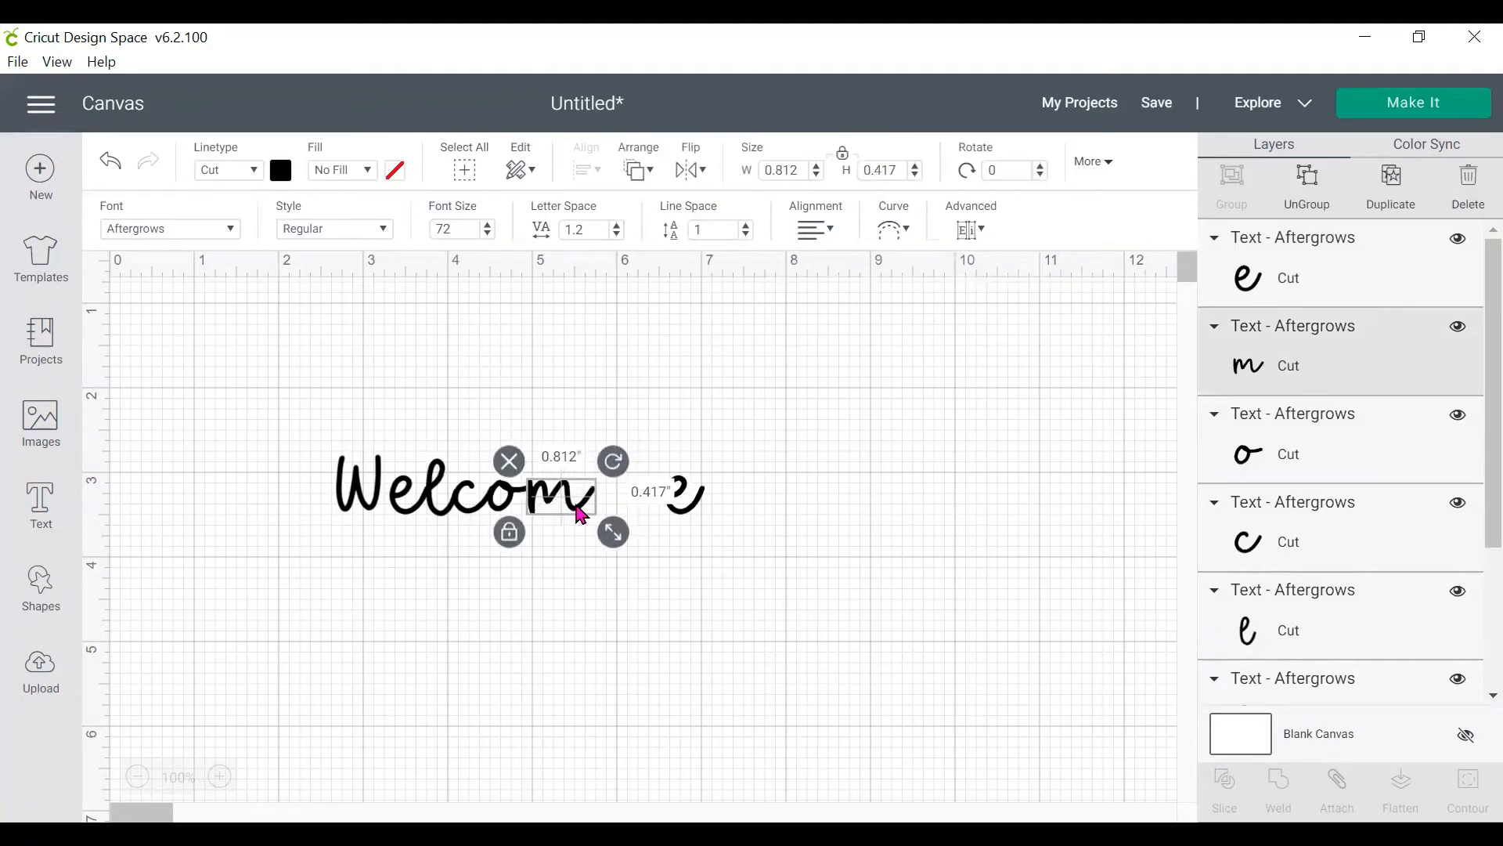
{"action": "key", "text": "Right"}
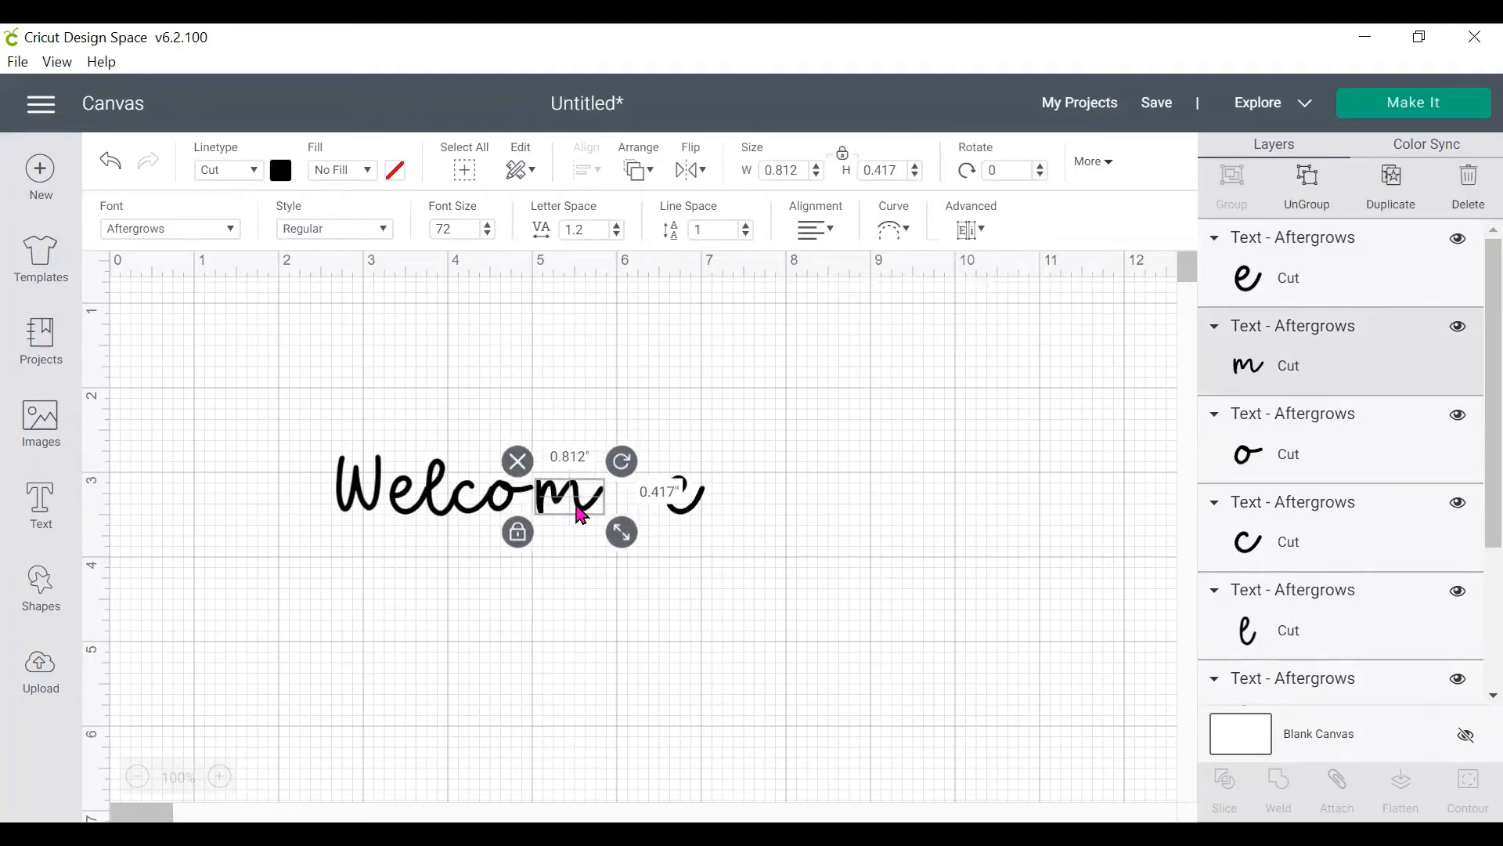
{"action": "left_click_drag", "start_coordinate": [581, 516], "coordinate": [575, 515]}
{"action": "left_click_drag", "start_coordinate": [688, 511], "coordinate": [613, 515]}
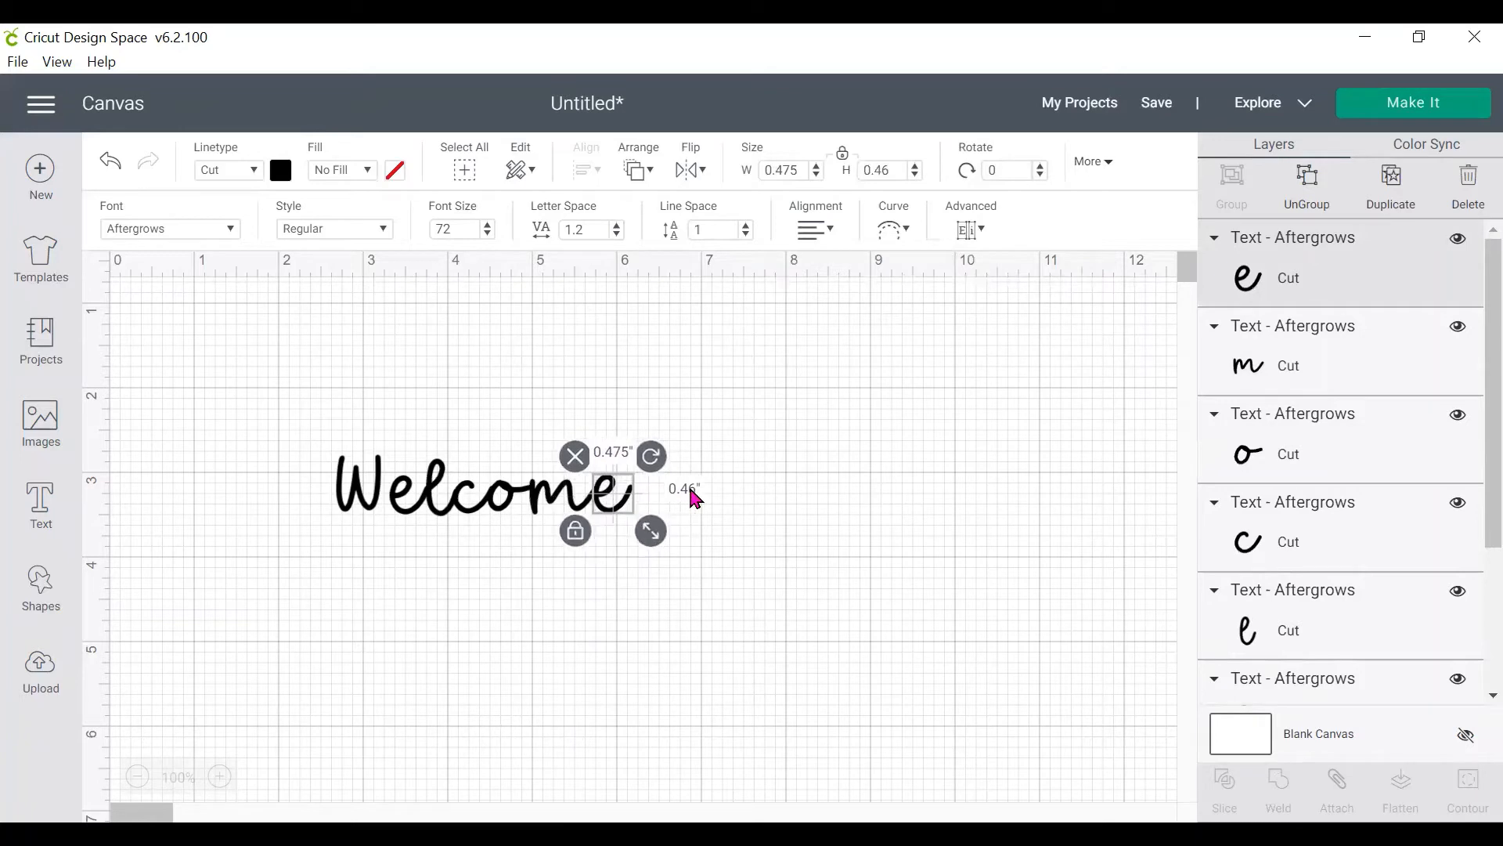
{"action": "left_click", "coordinate": [696, 499]}
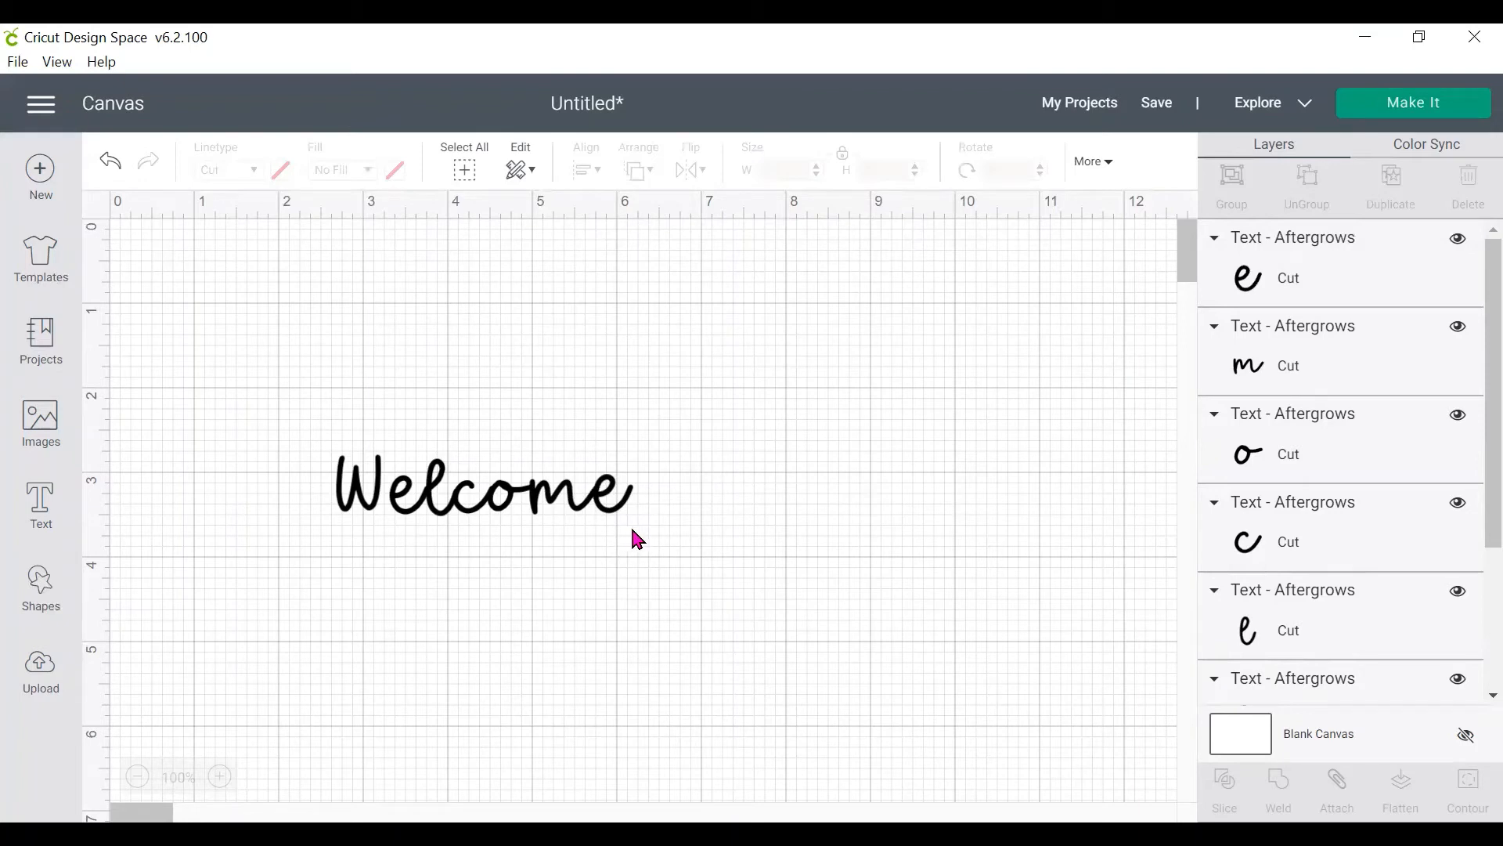
Step: Group all the letters of "Welcome" and move the word higher on the canvas
{"action": "left_click_drag", "start_coordinate": [630, 531], "coordinate": [326, 470]}
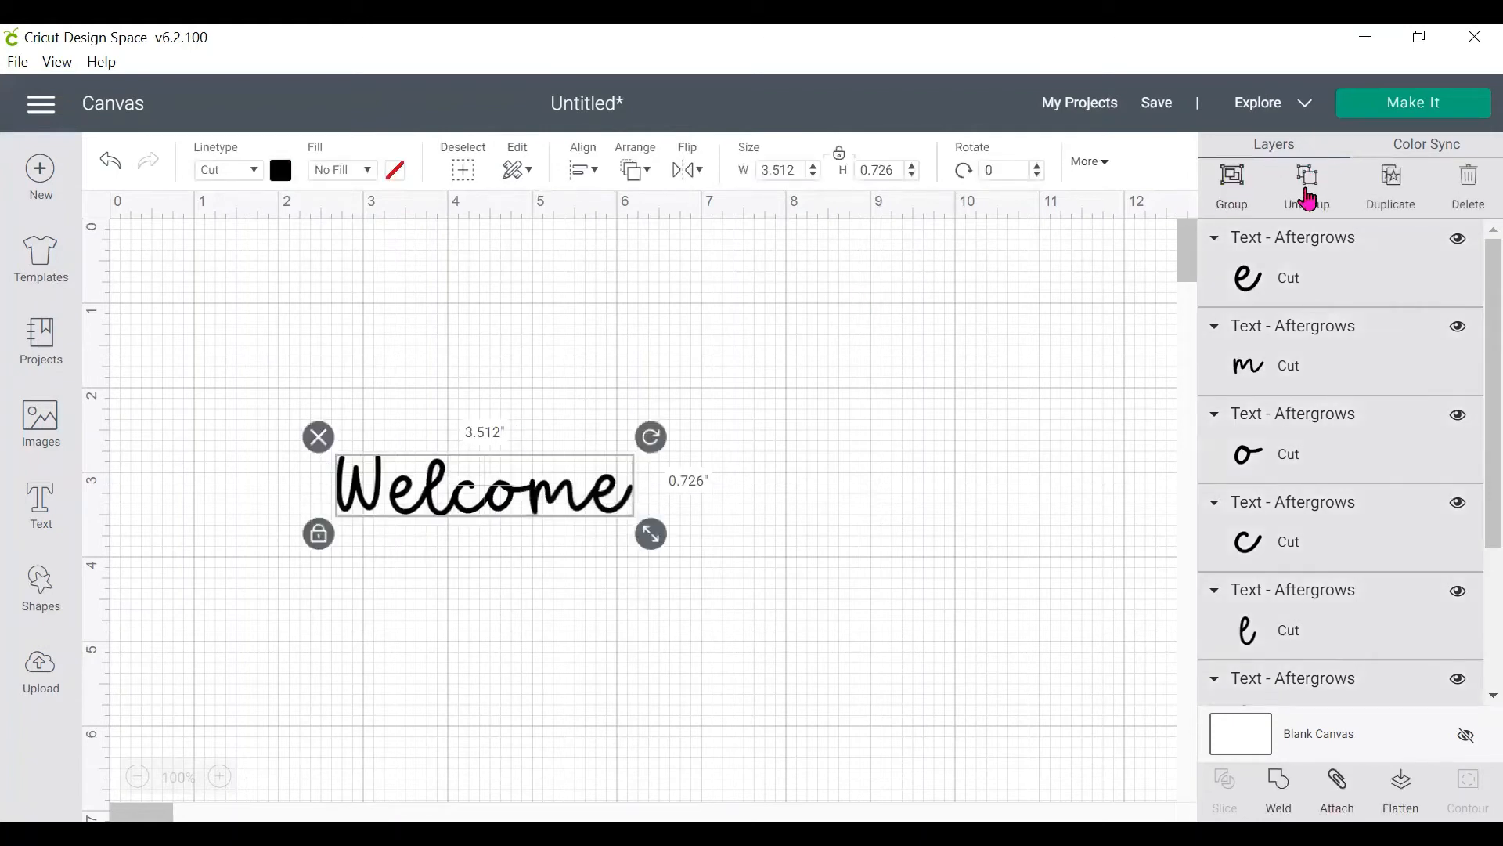
{"action": "left_click", "coordinate": [1233, 192]}
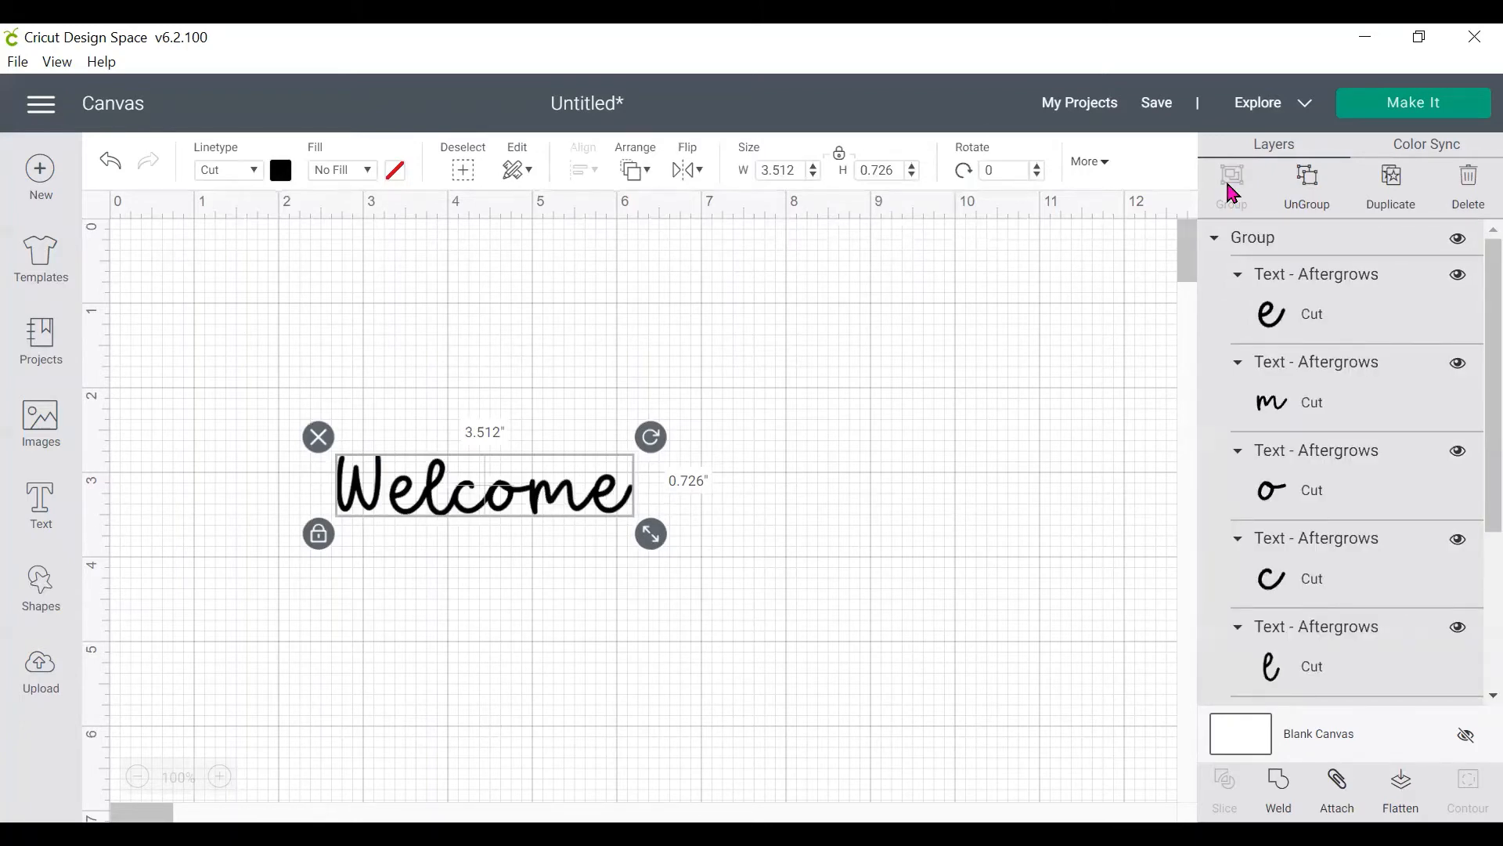
{"action": "left_click_drag", "start_coordinate": [540, 516], "coordinate": [565, 415]}
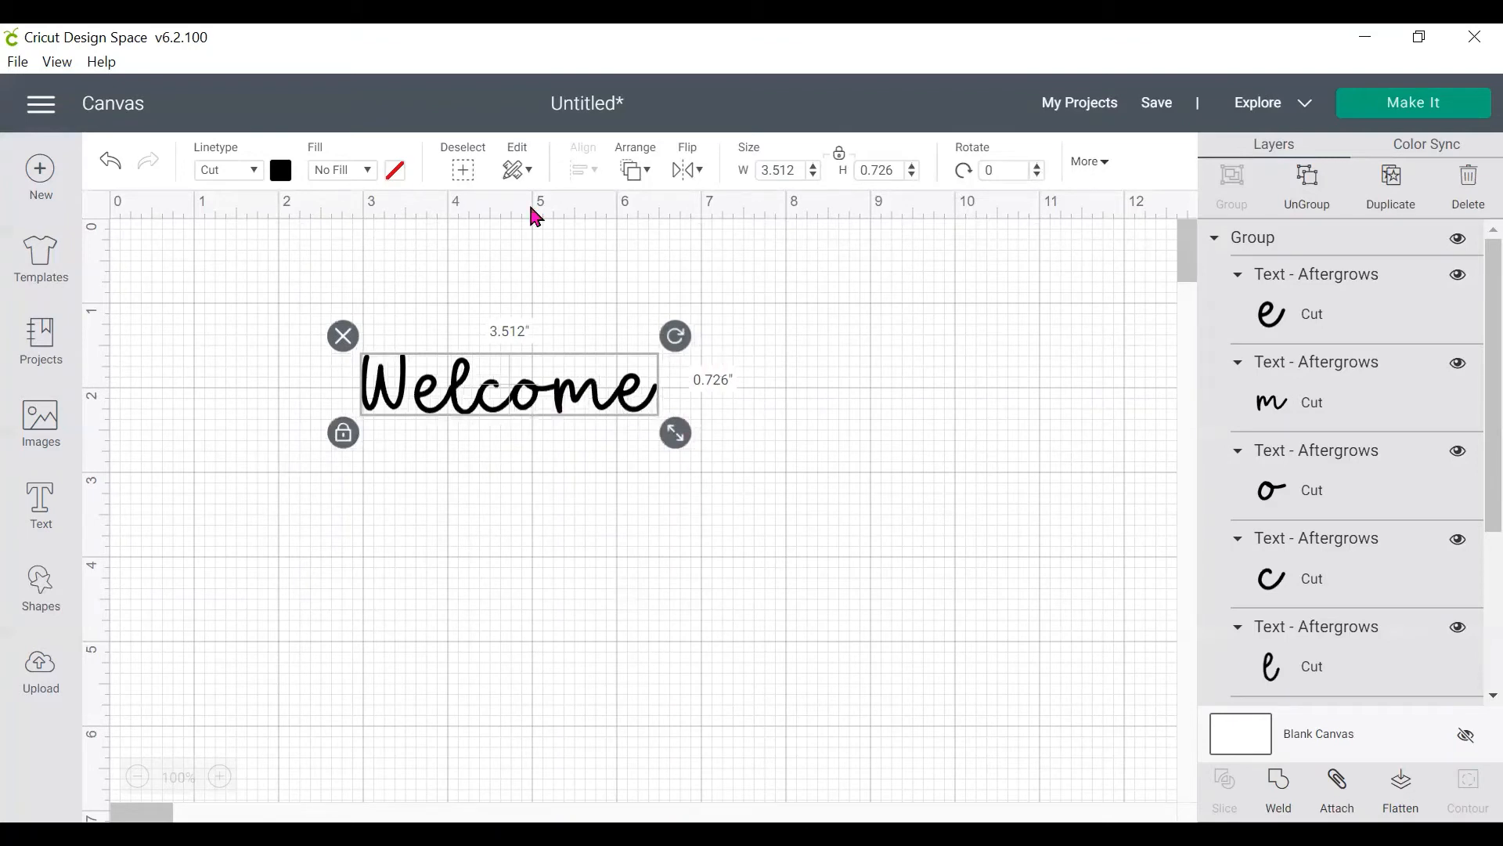
Step: Change the material color of the "Welcome" group to yellow-orange
{"action": "left_click", "coordinate": [282, 171]}
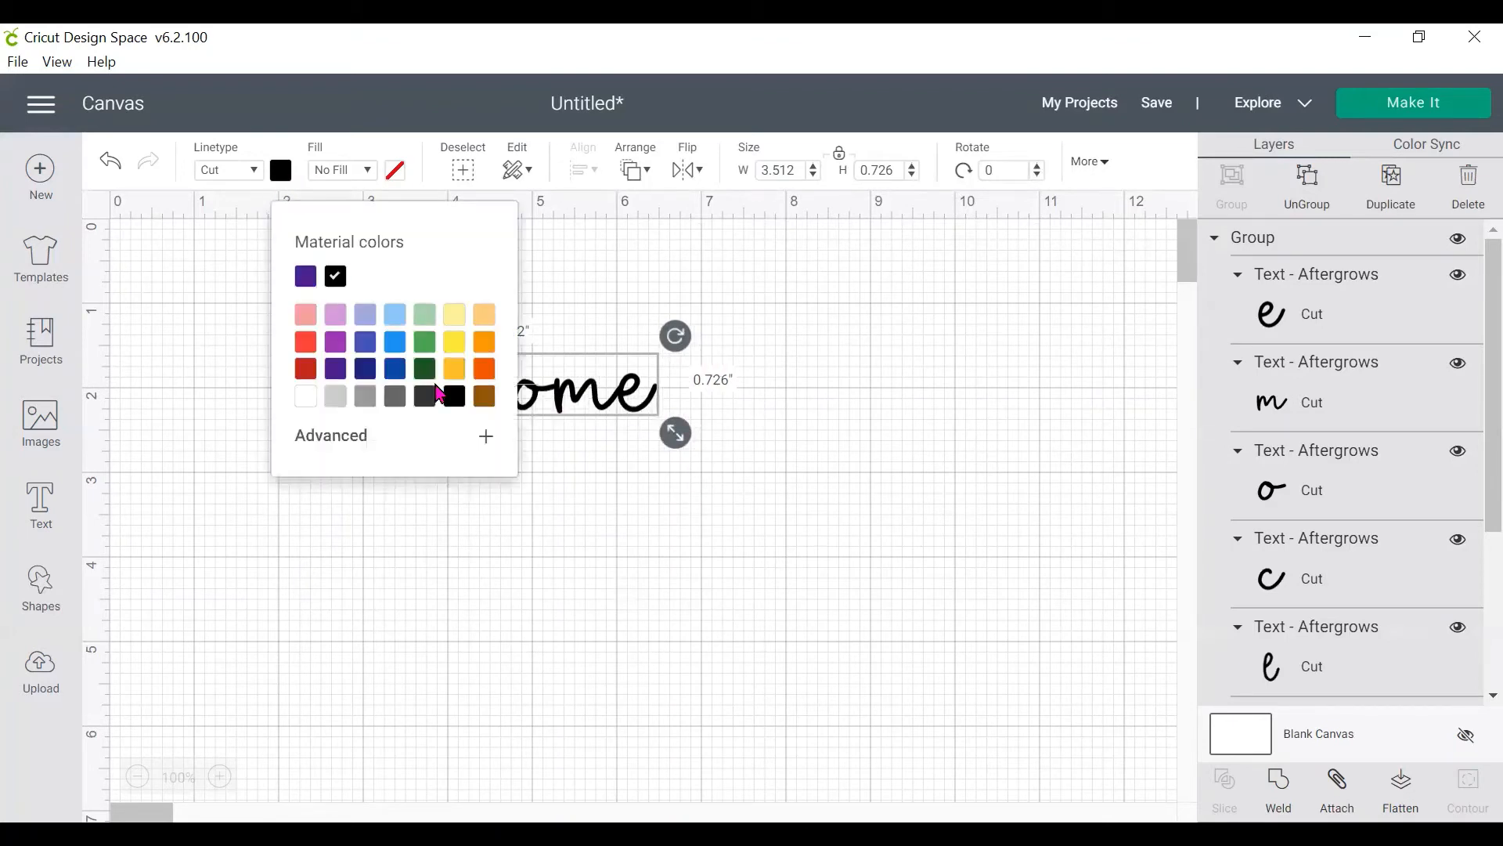
{"action": "left_click", "coordinate": [462, 374]}
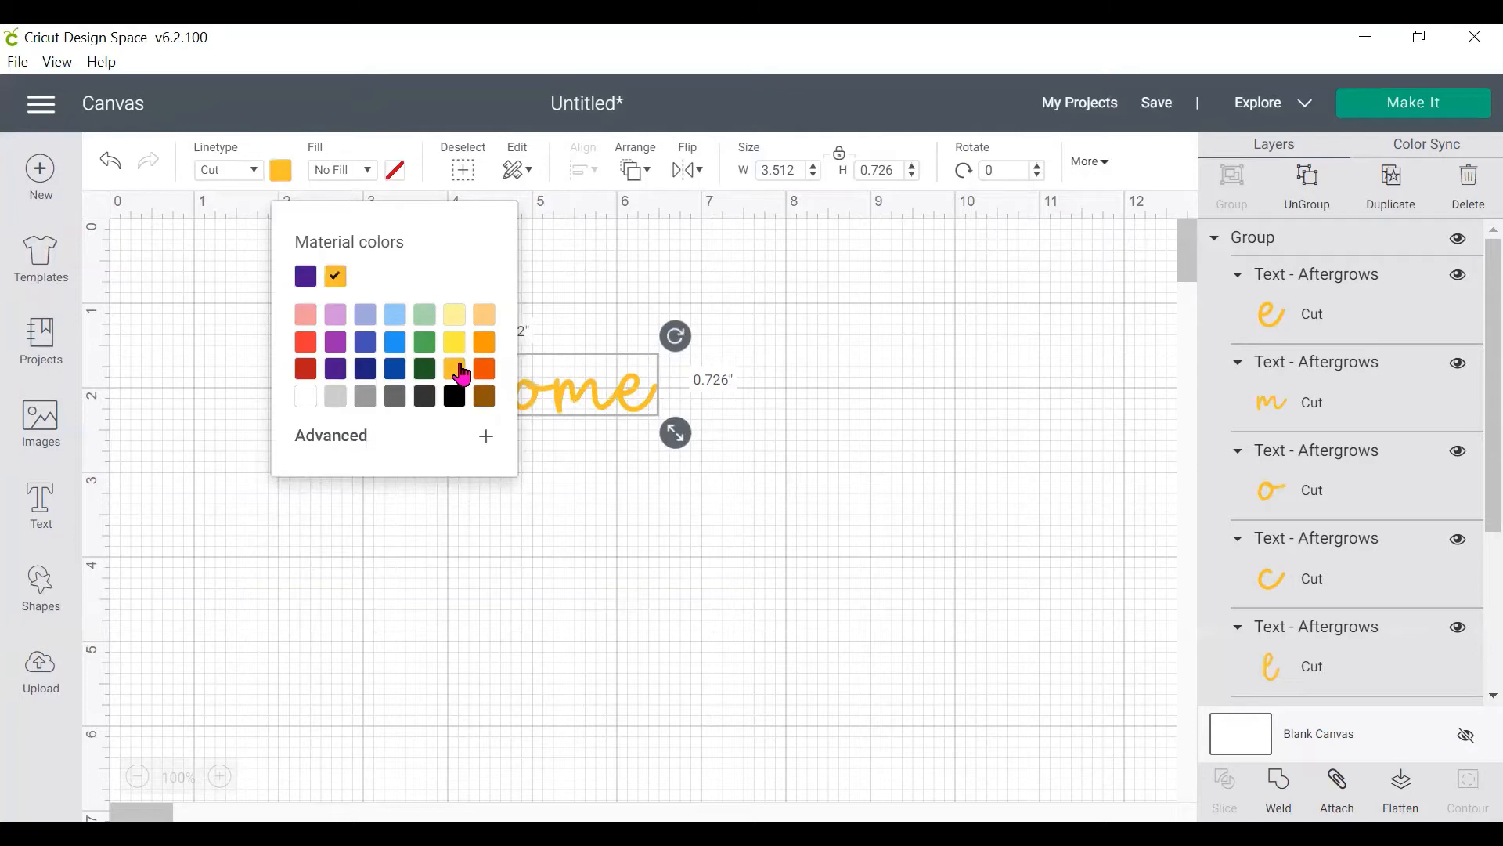
{"action": "left_click", "coordinate": [741, 493]}
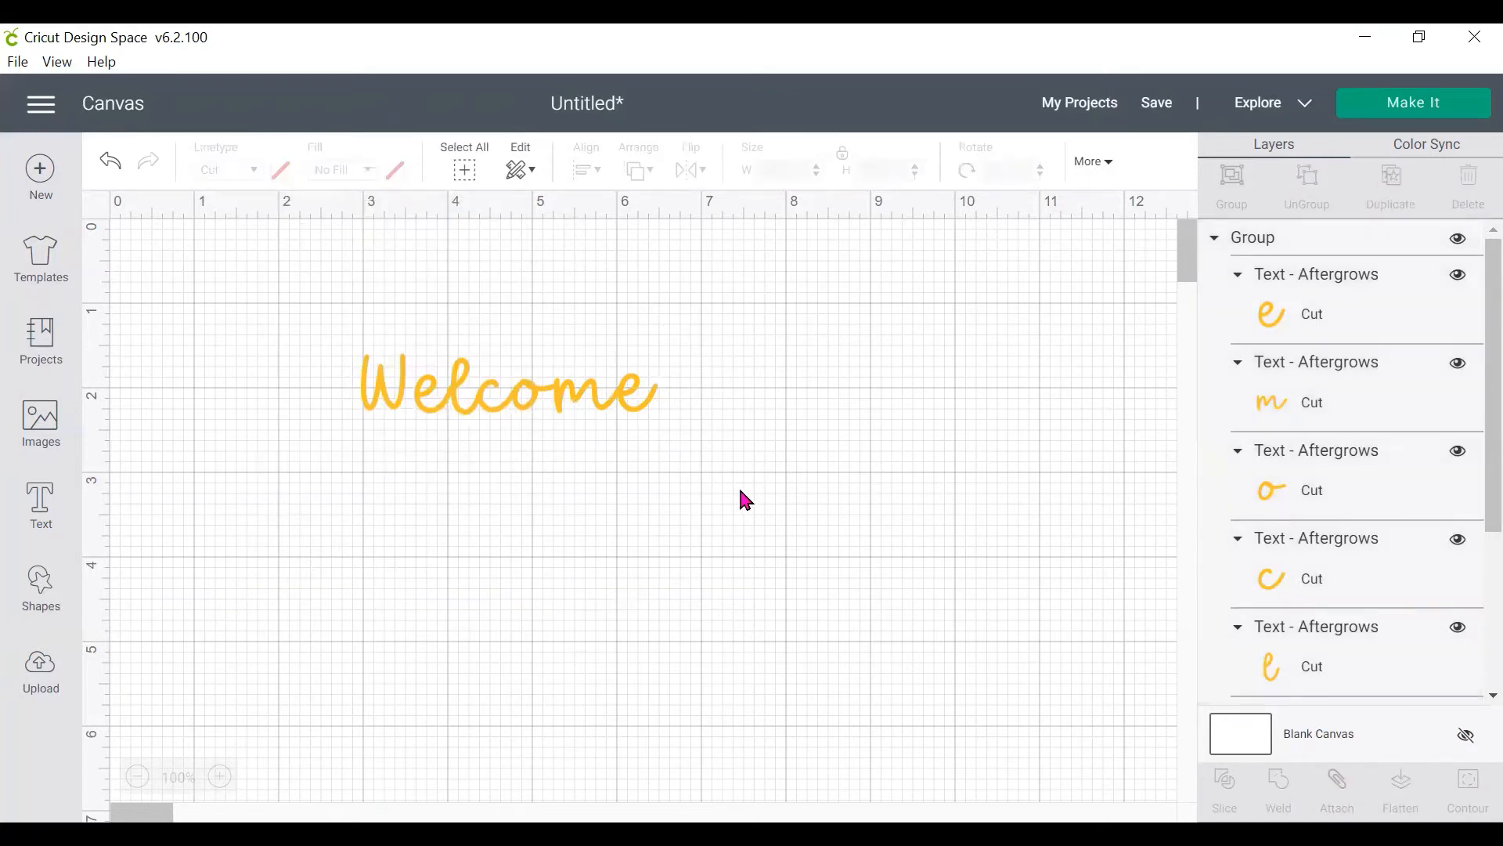
Step: Preview how the grouped "Welcome" letters are laid out on the cutting mat, and return to the canvas
{"action": "left_click", "coordinate": [620, 403]}
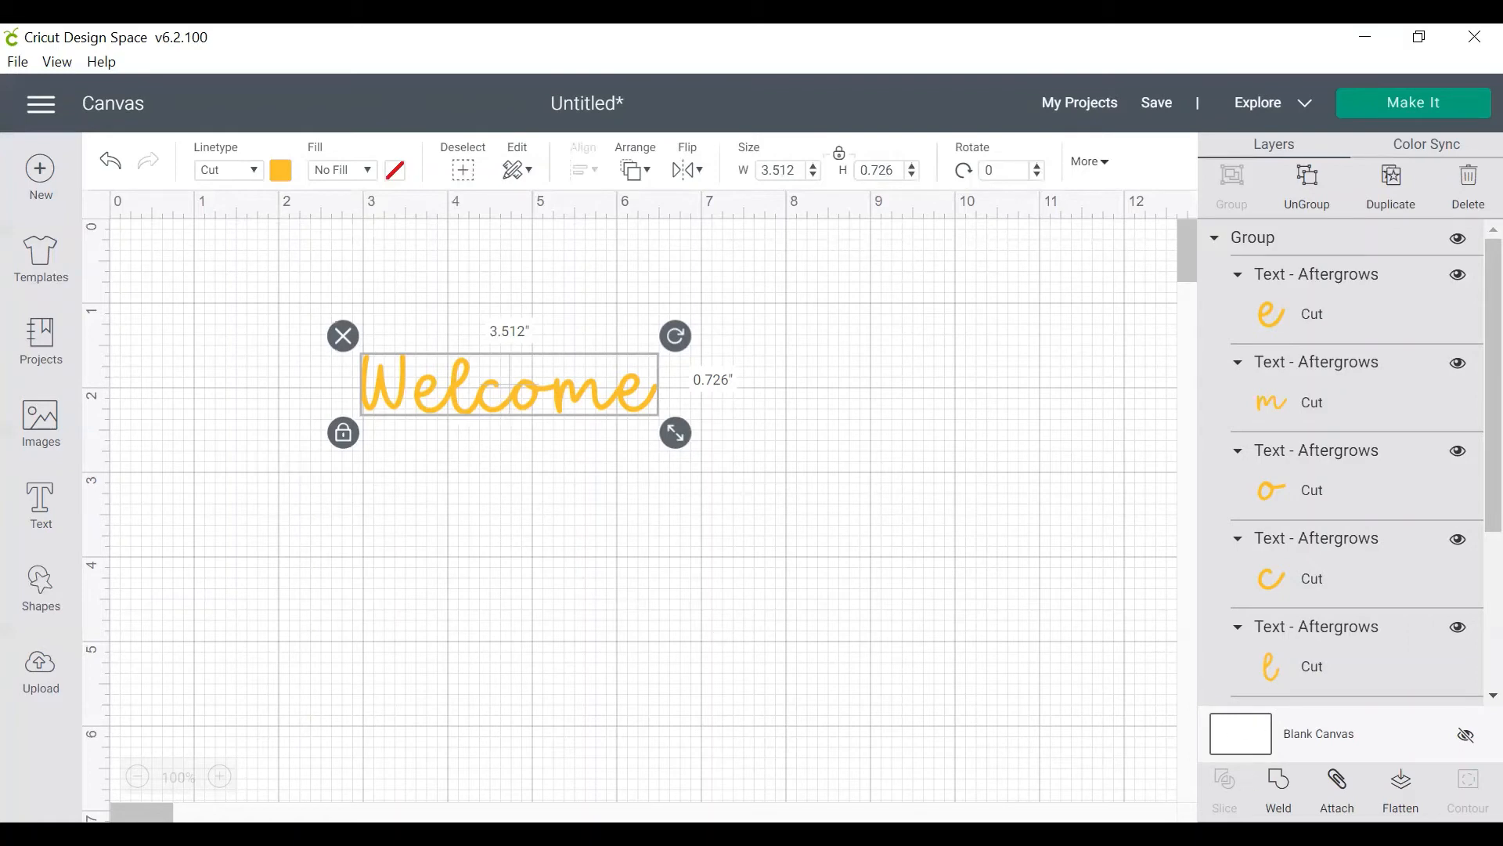
{"action": "left_click", "coordinate": [809, 468]}
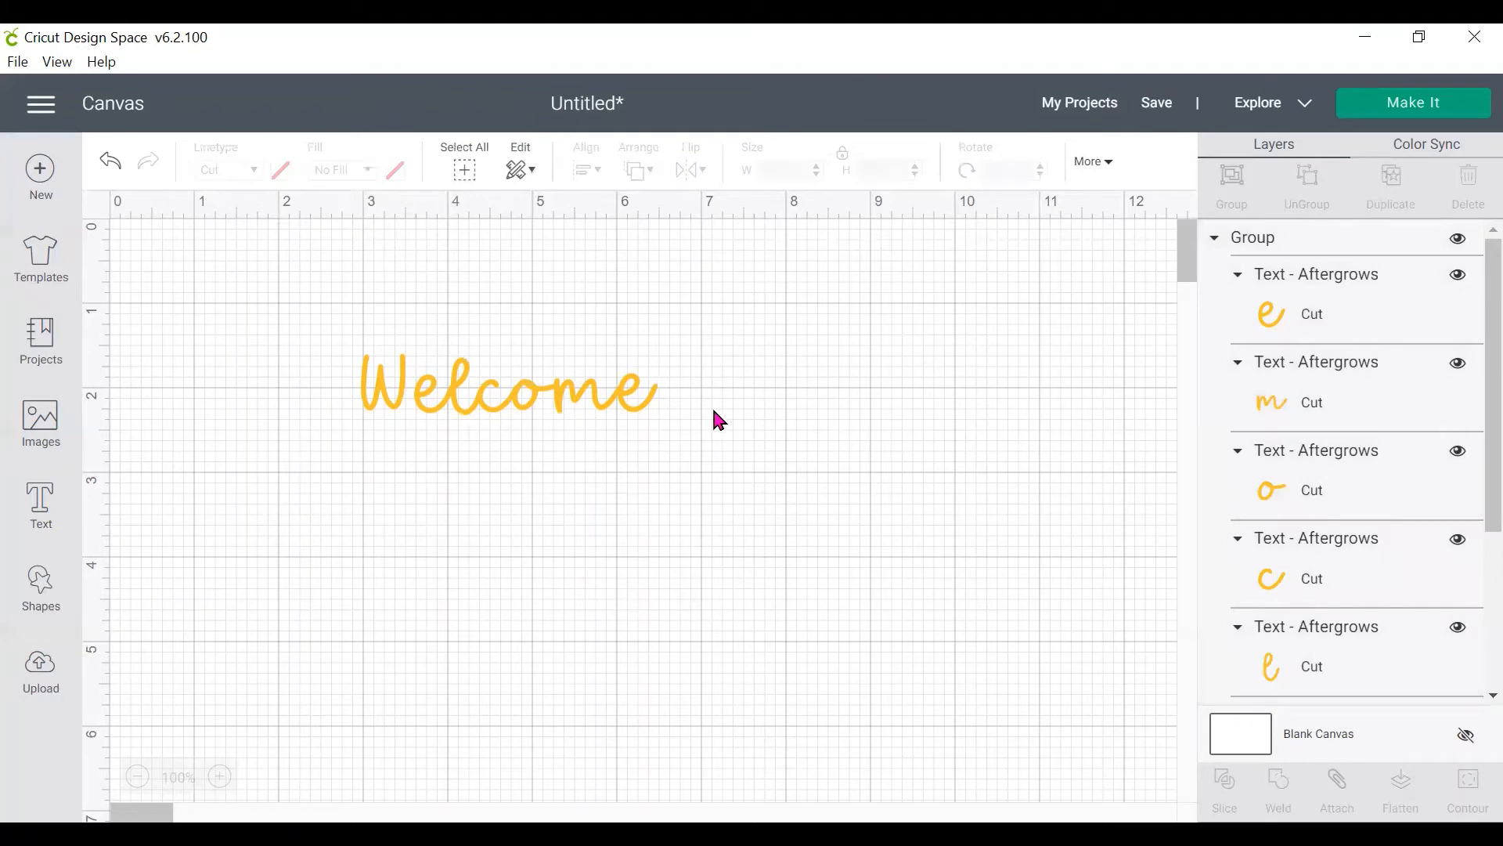
{"action": "left_click", "coordinate": [610, 398]}
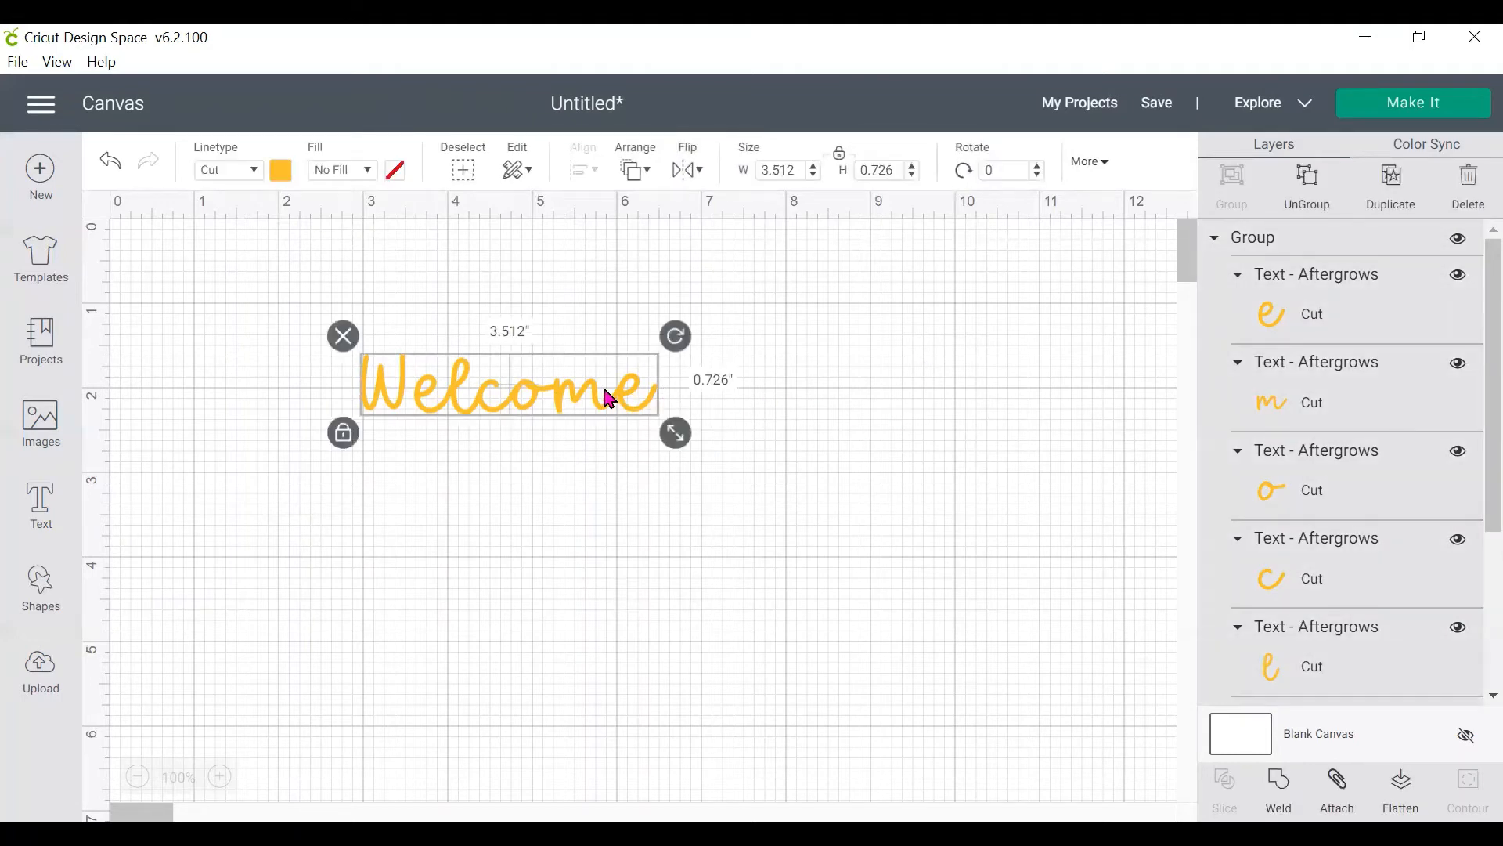
{"action": "left_click", "coordinate": [1361, 109]}
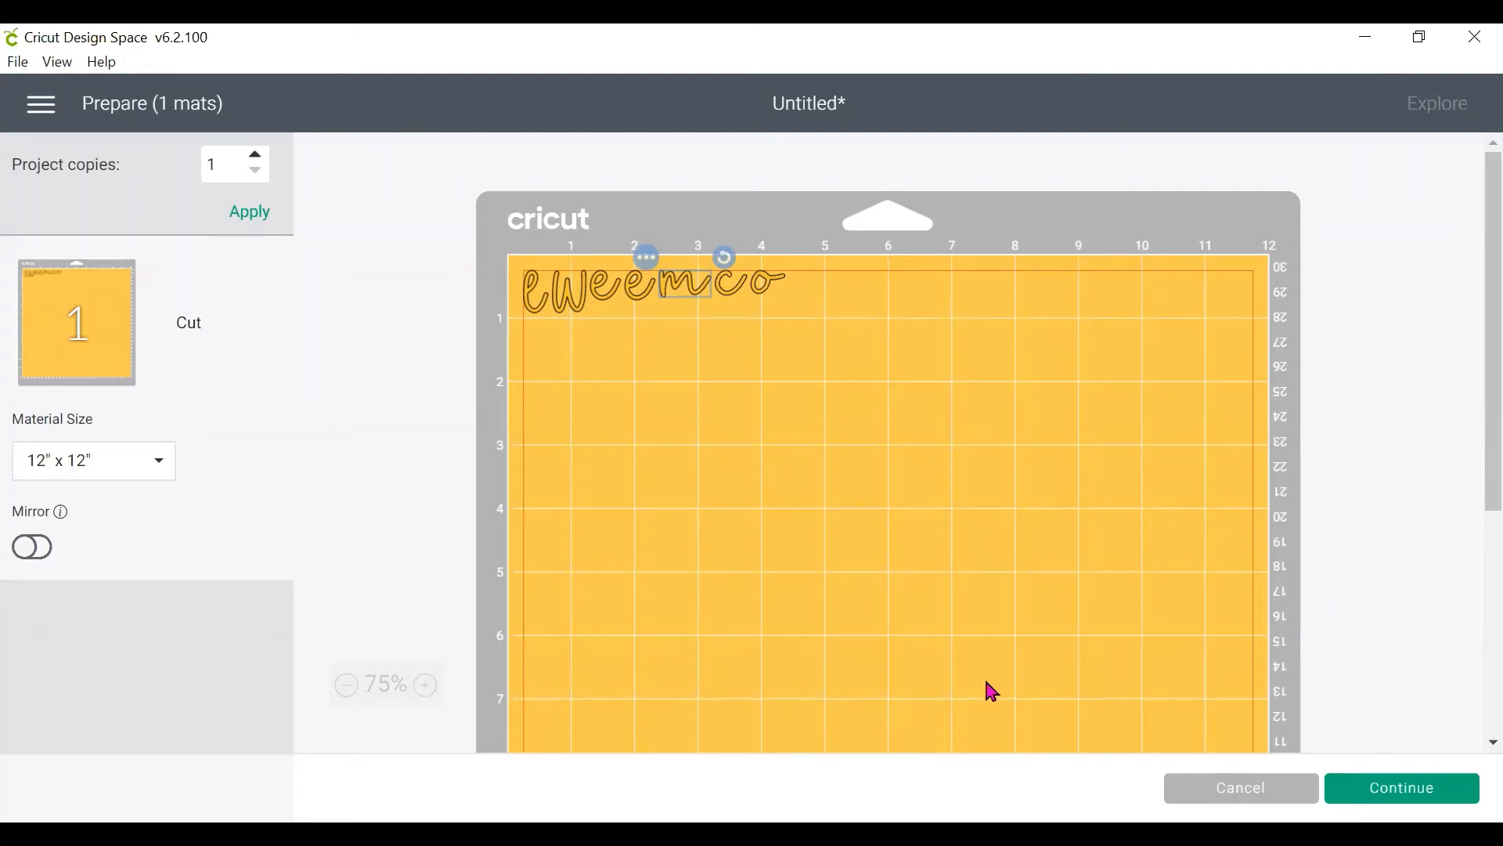
{"action": "left_click", "coordinate": [1241, 787]}
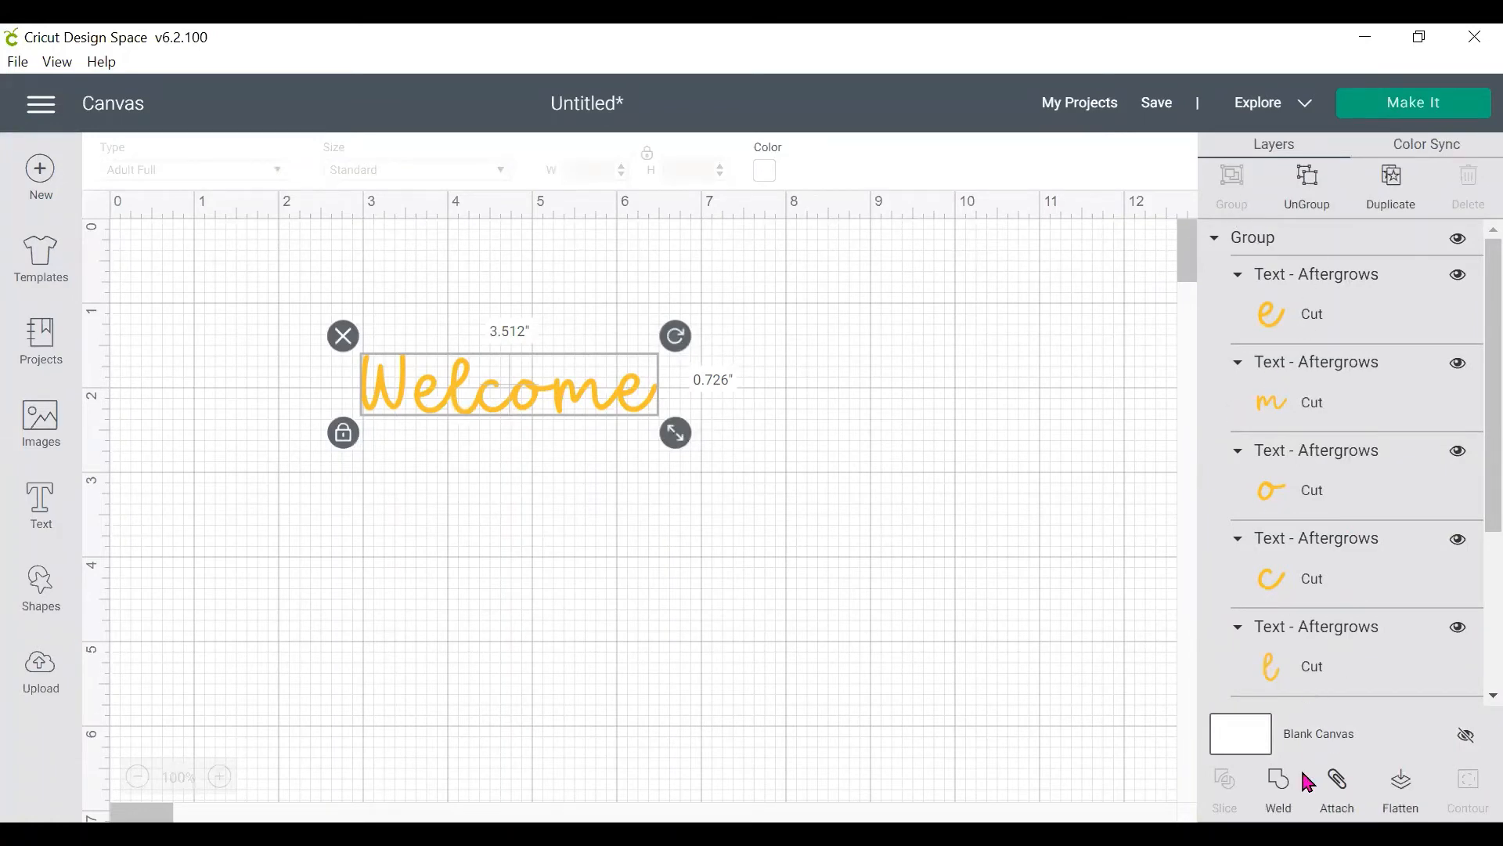
Step: Weld the "Welcome" letters and check the welded word on the cutting mat by moving it around
{"action": "left_click", "coordinate": [1279, 789]}
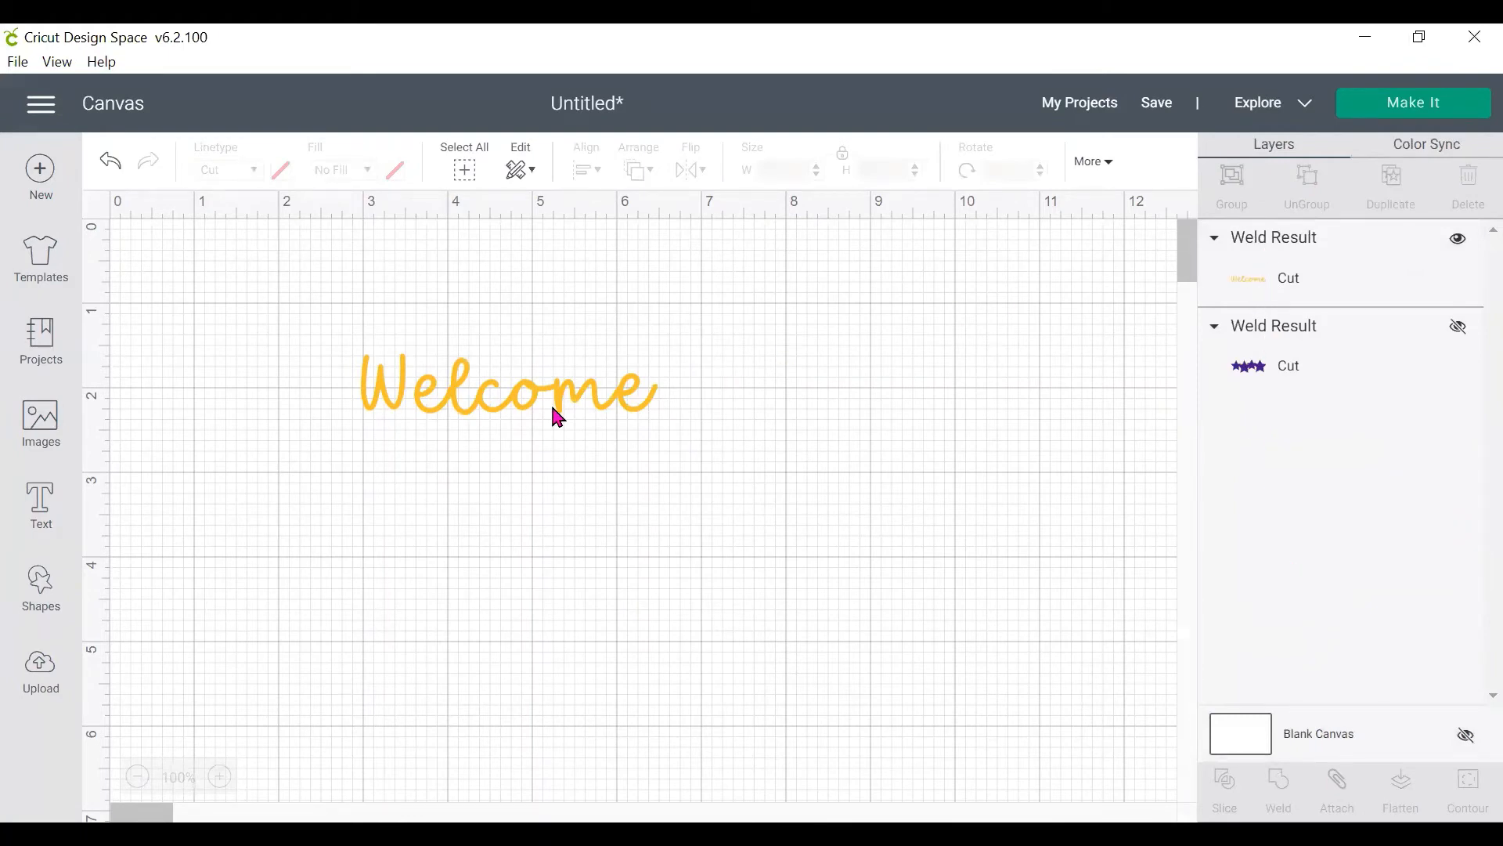
{"action": "left_click", "coordinate": [1404, 121]}
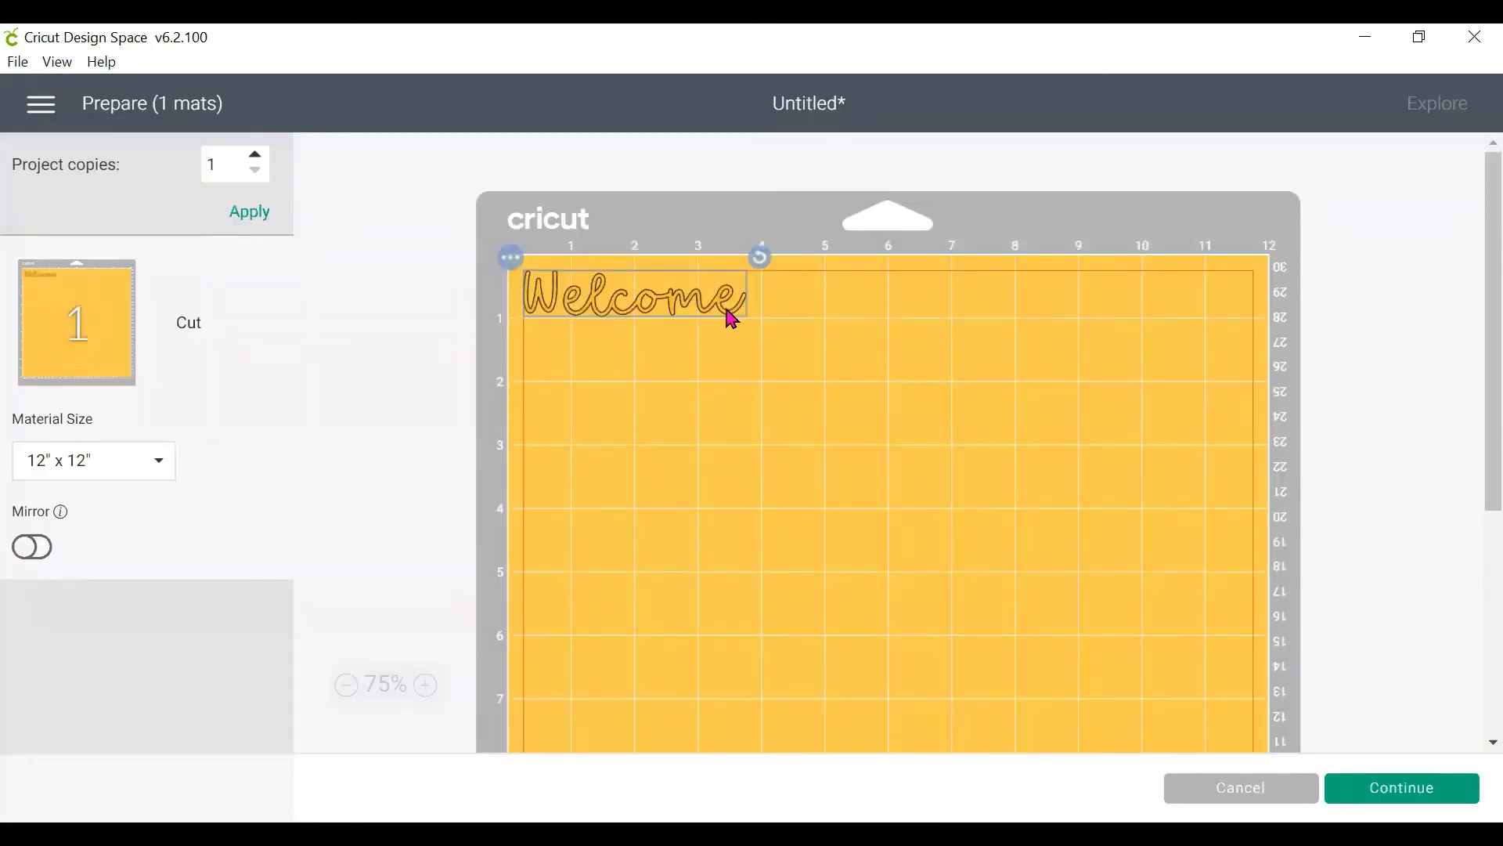
{"action": "left_click_drag", "start_coordinate": [732, 319], "coordinate": [785, 379]}
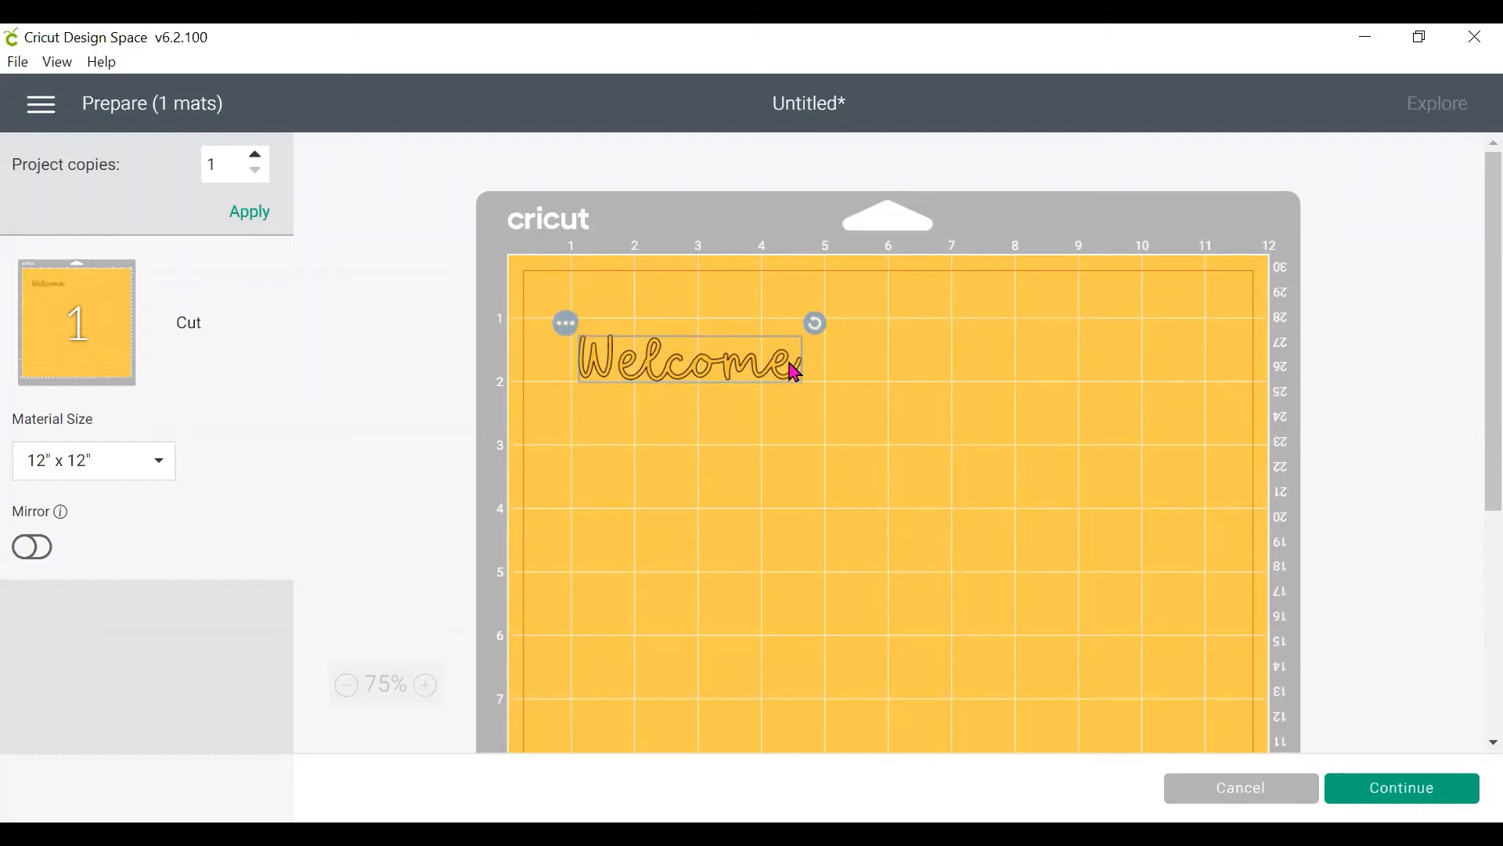
{"action": "left_click", "coordinate": [1250, 780]}
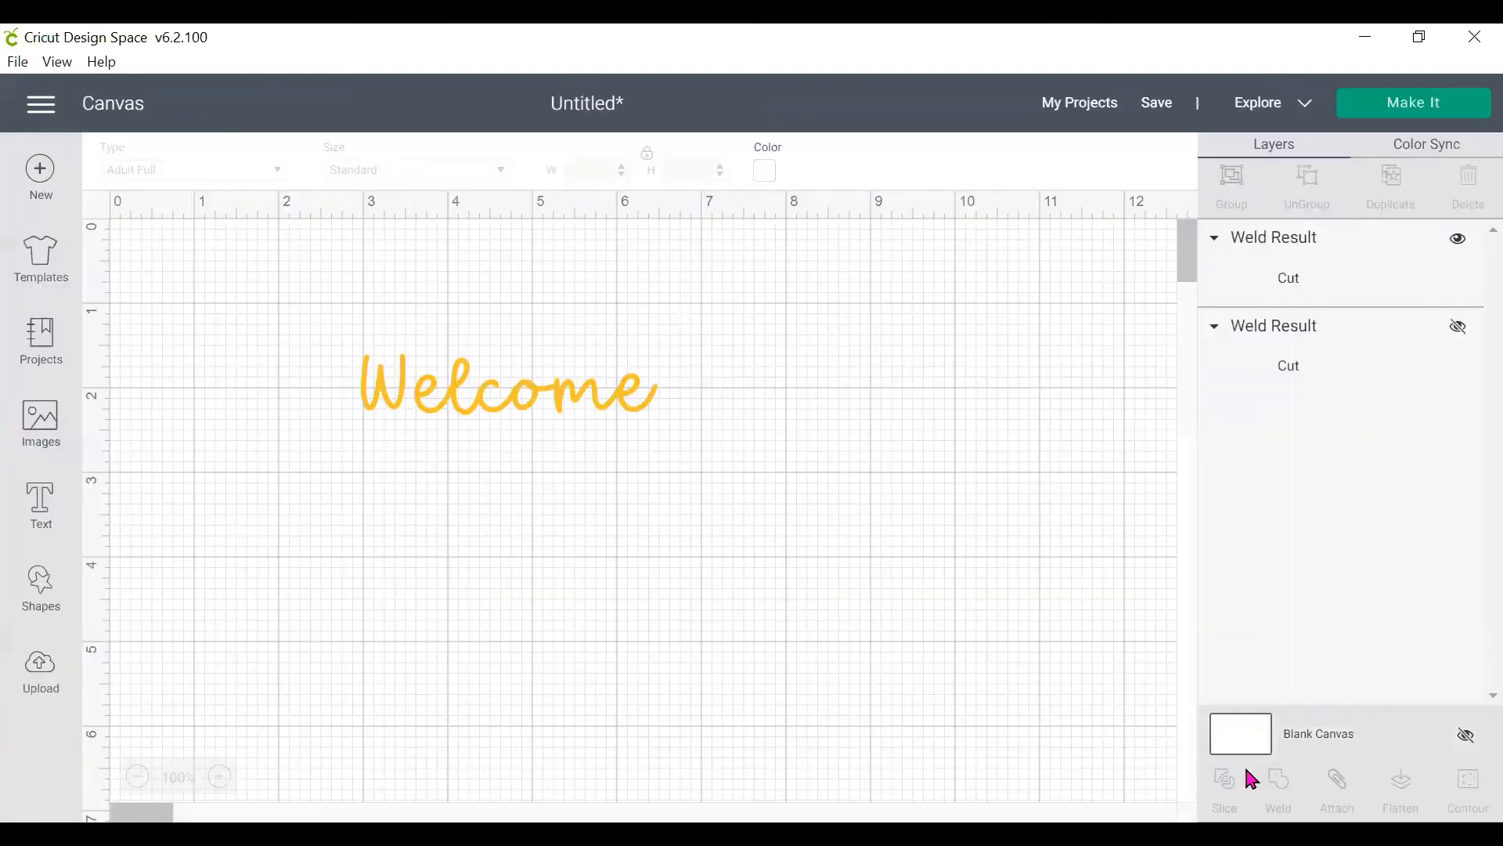
Step: Undo the weld of the "Welcome" letters
{"action": "left_click", "coordinate": [543, 397]}
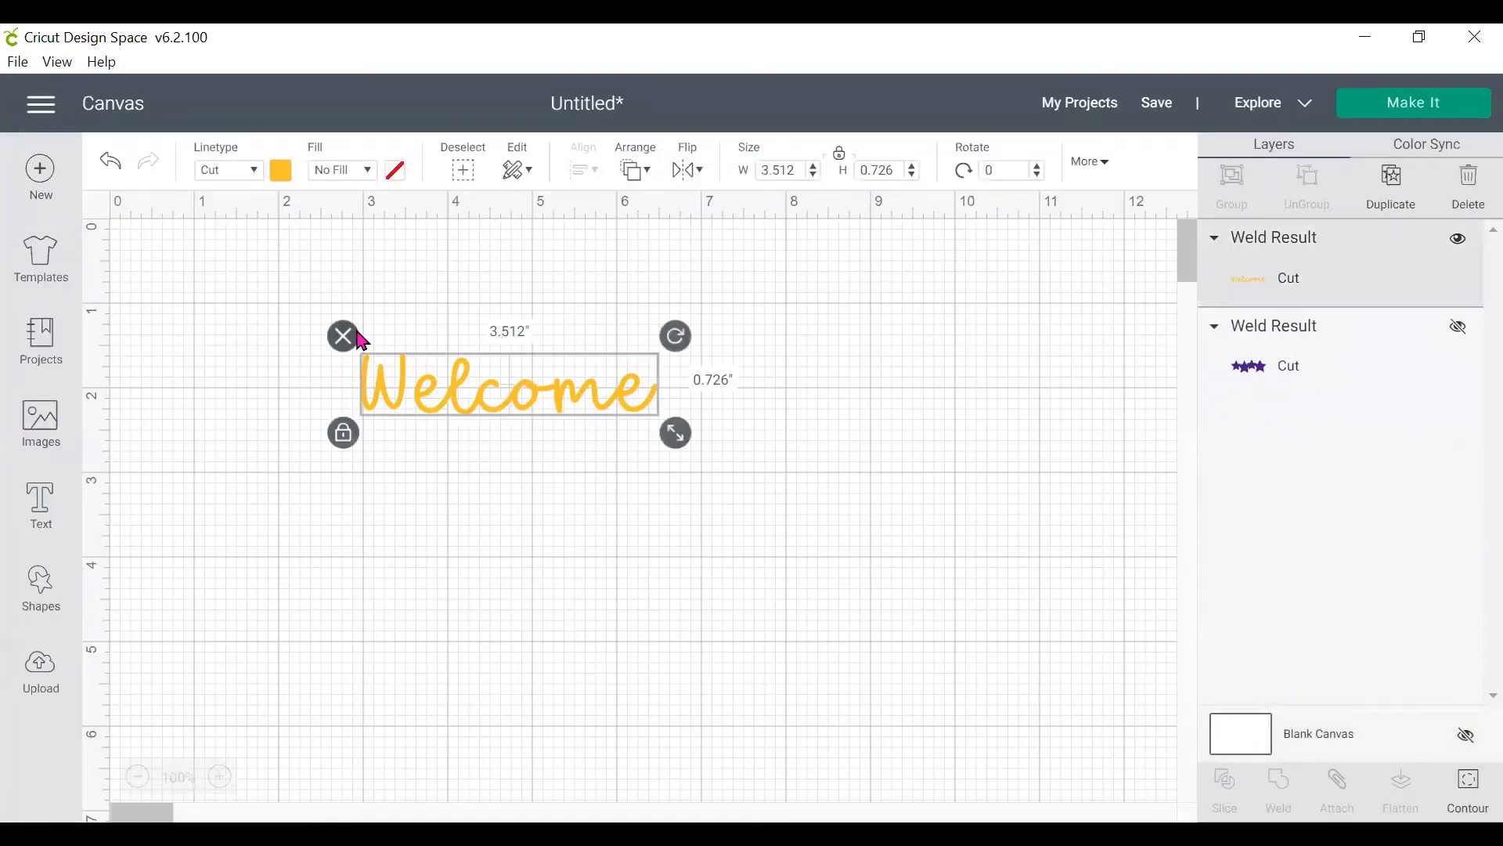
{"action": "left_click", "coordinate": [114, 171]}
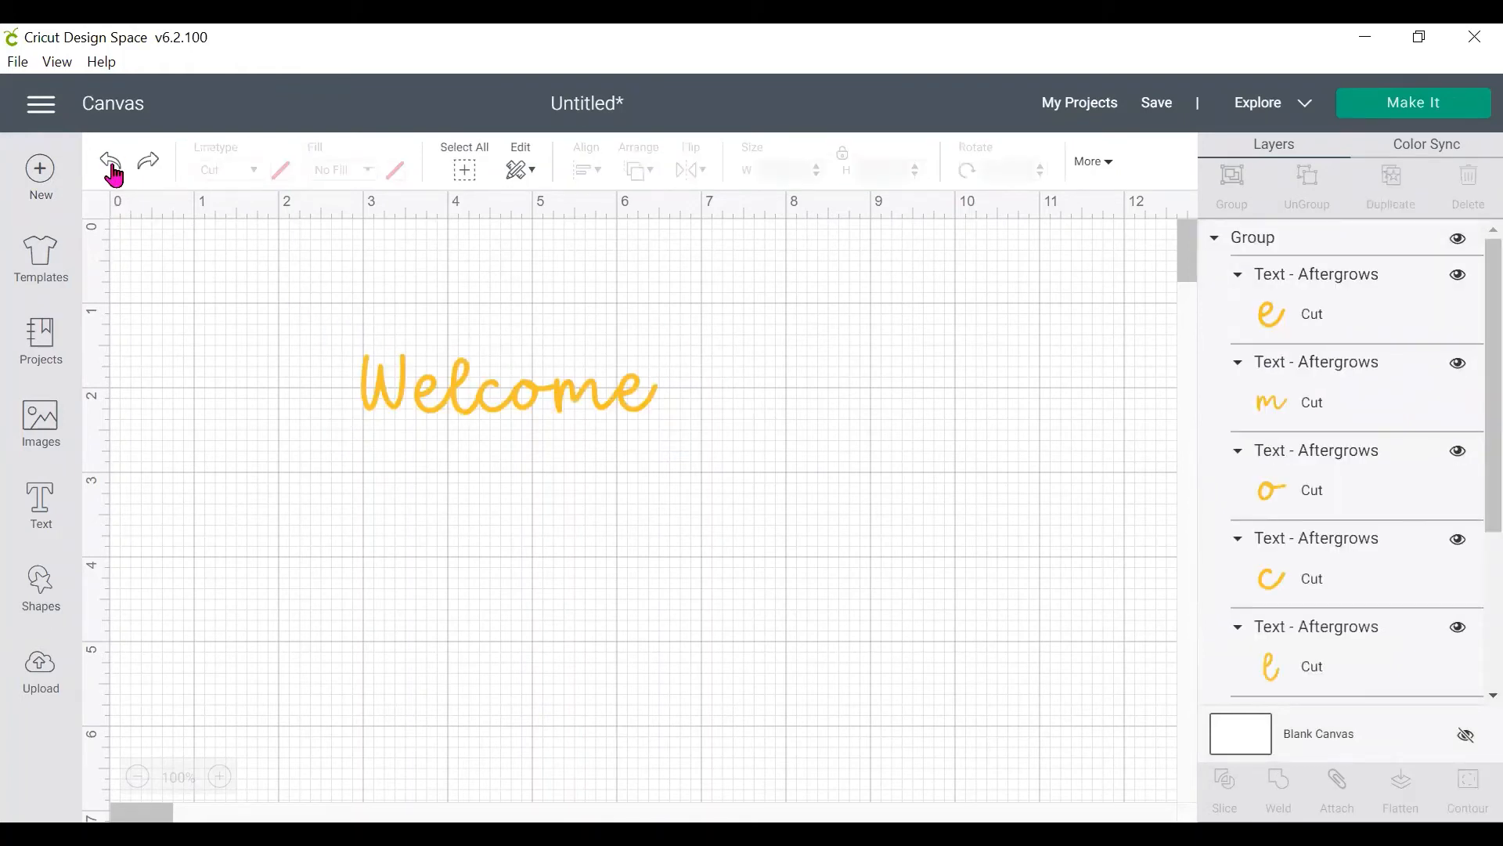
Step: Duplicate the grouped "Welcome" above the original and weld the copy's letters
{"action": "left_click", "coordinate": [613, 399]}
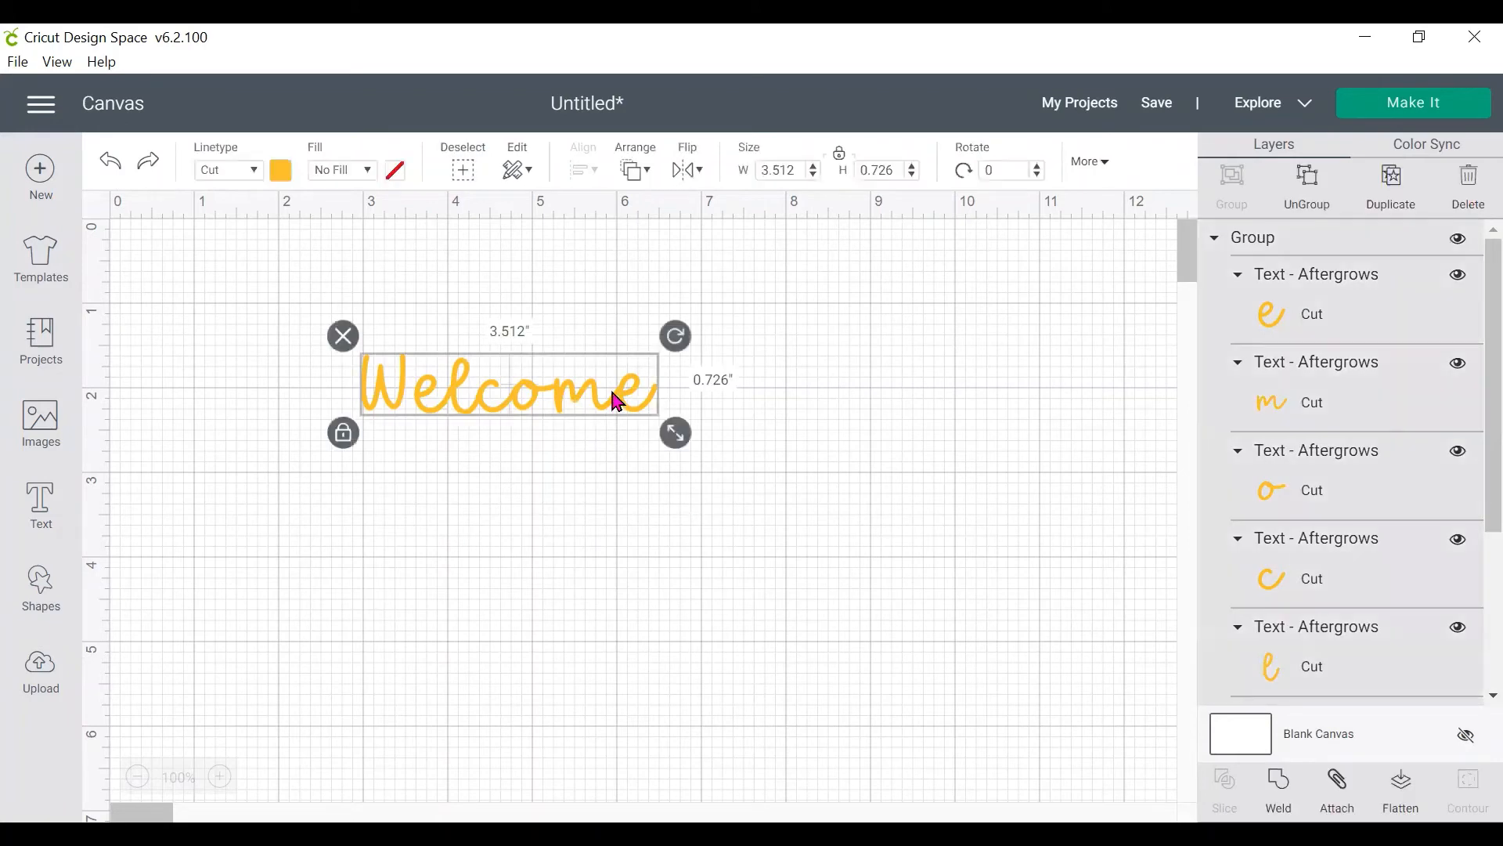
{"action": "left_click", "coordinate": [1390, 186]}
{"action": "left_click_drag", "start_coordinate": [631, 426], "coordinate": [585, 309]}
{"action": "left_click", "coordinate": [1279, 787]}
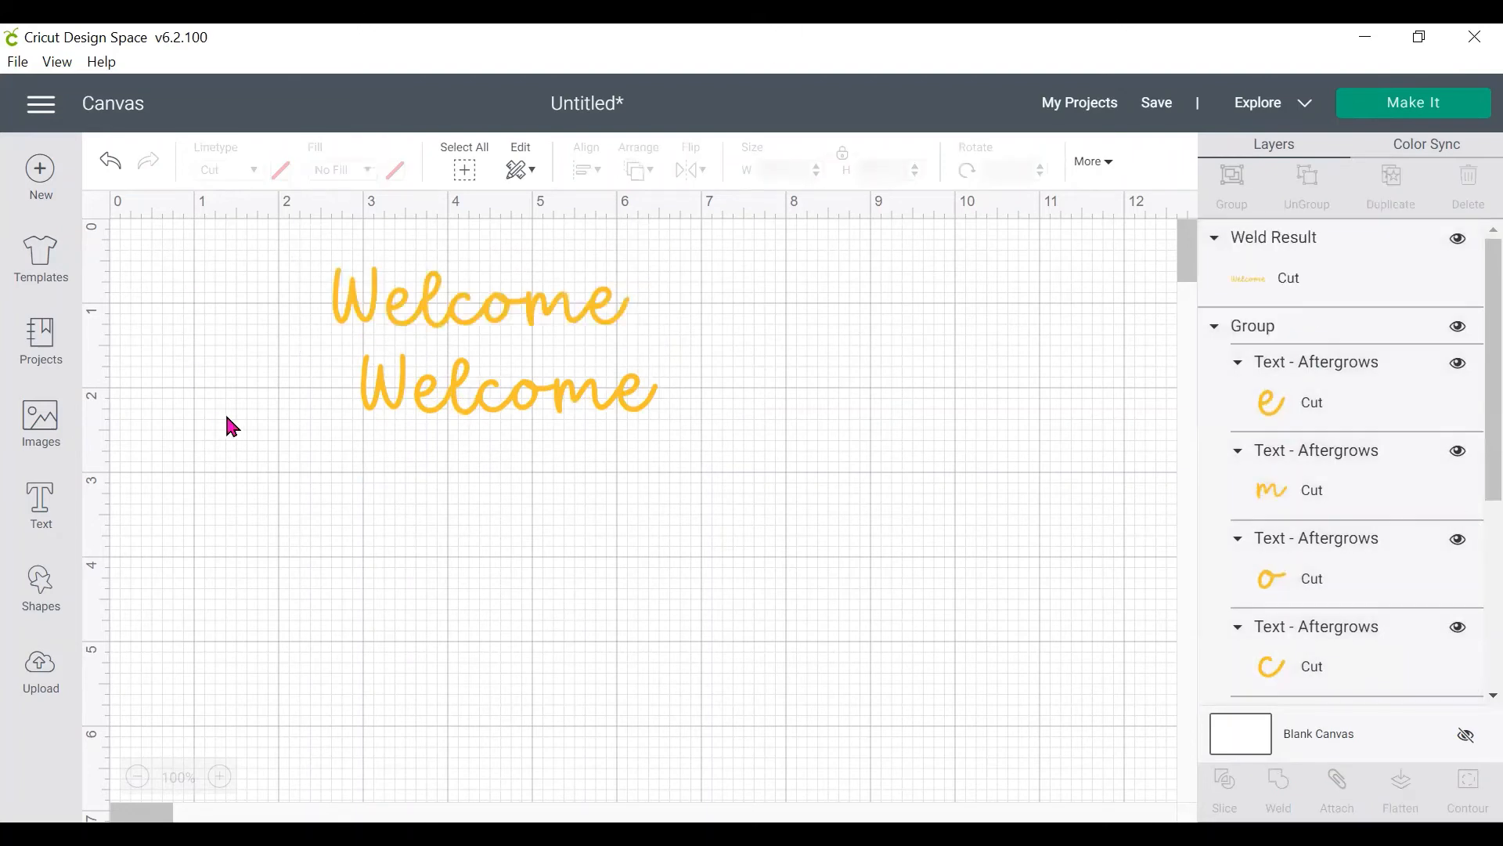
Step: Compare the layout of the welded and the grouped "Welcome" on the cutting mat, and return to the canvas
{"action": "left_click", "coordinate": [537, 403]}
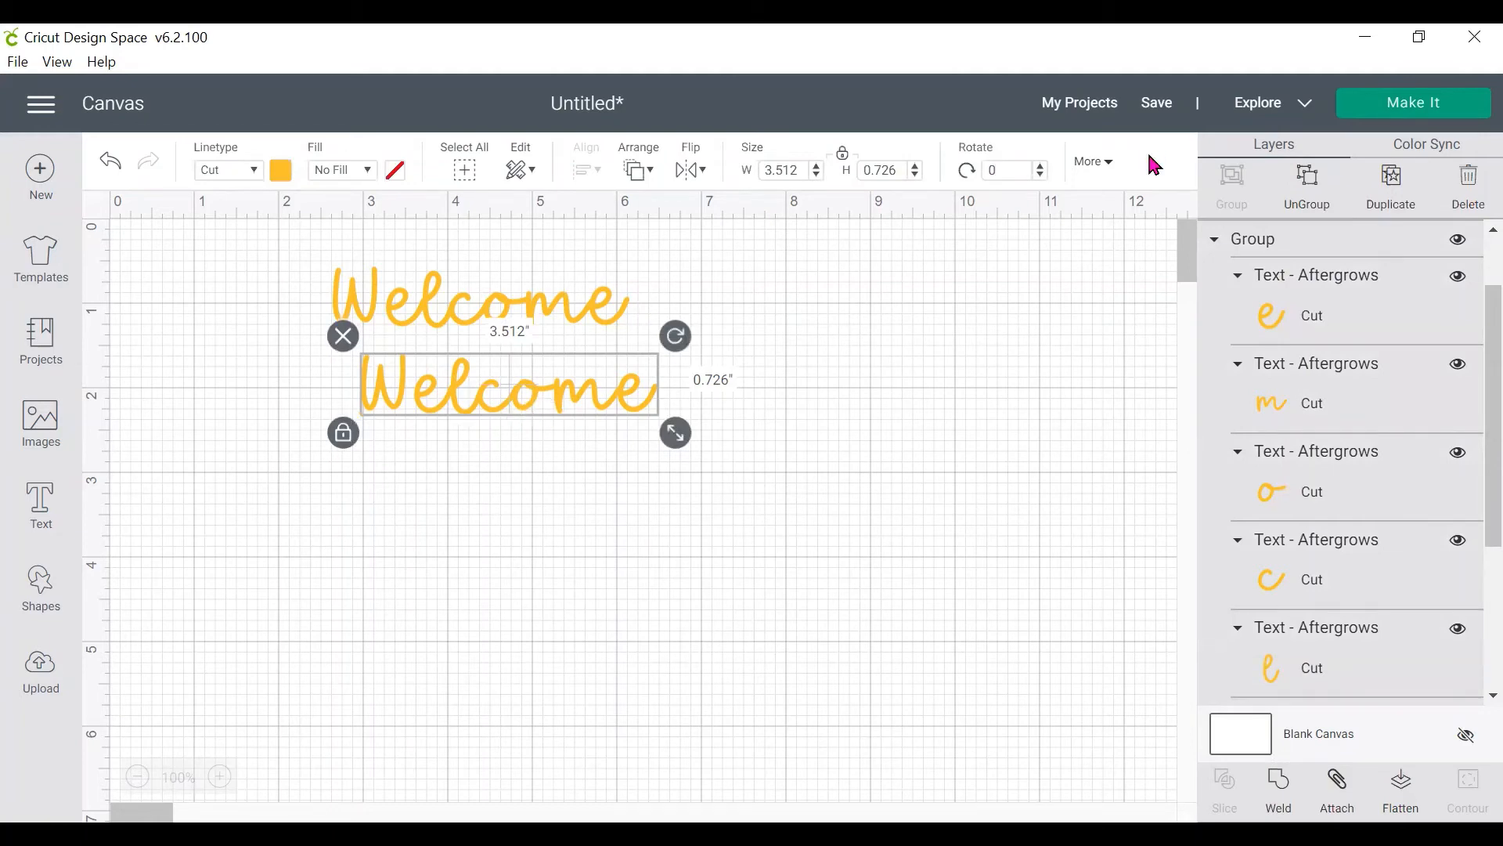
{"action": "left_click", "coordinate": [1357, 107]}
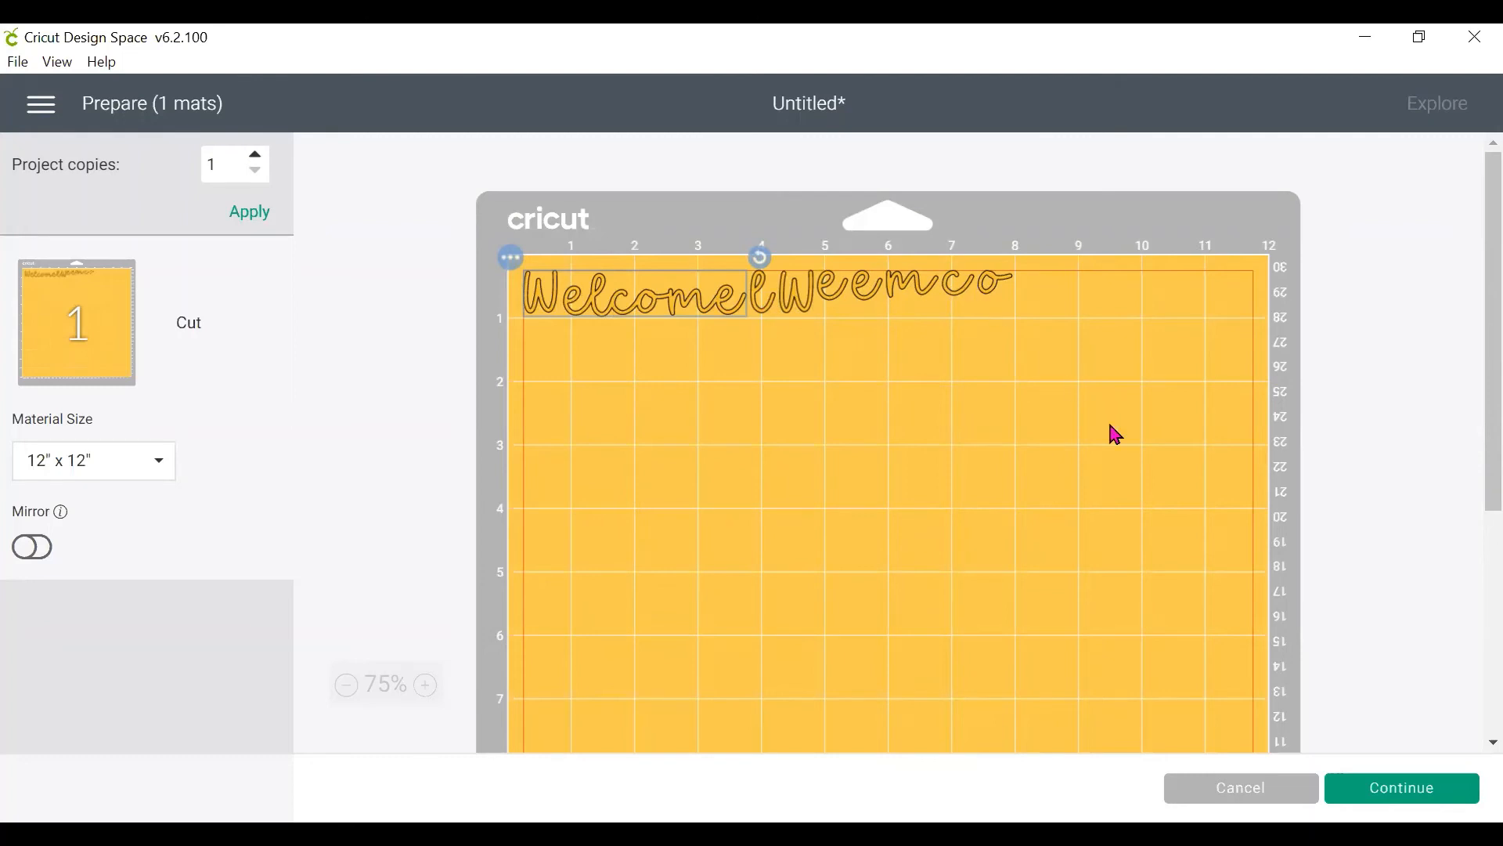
{"action": "left_click", "coordinate": [1268, 786]}
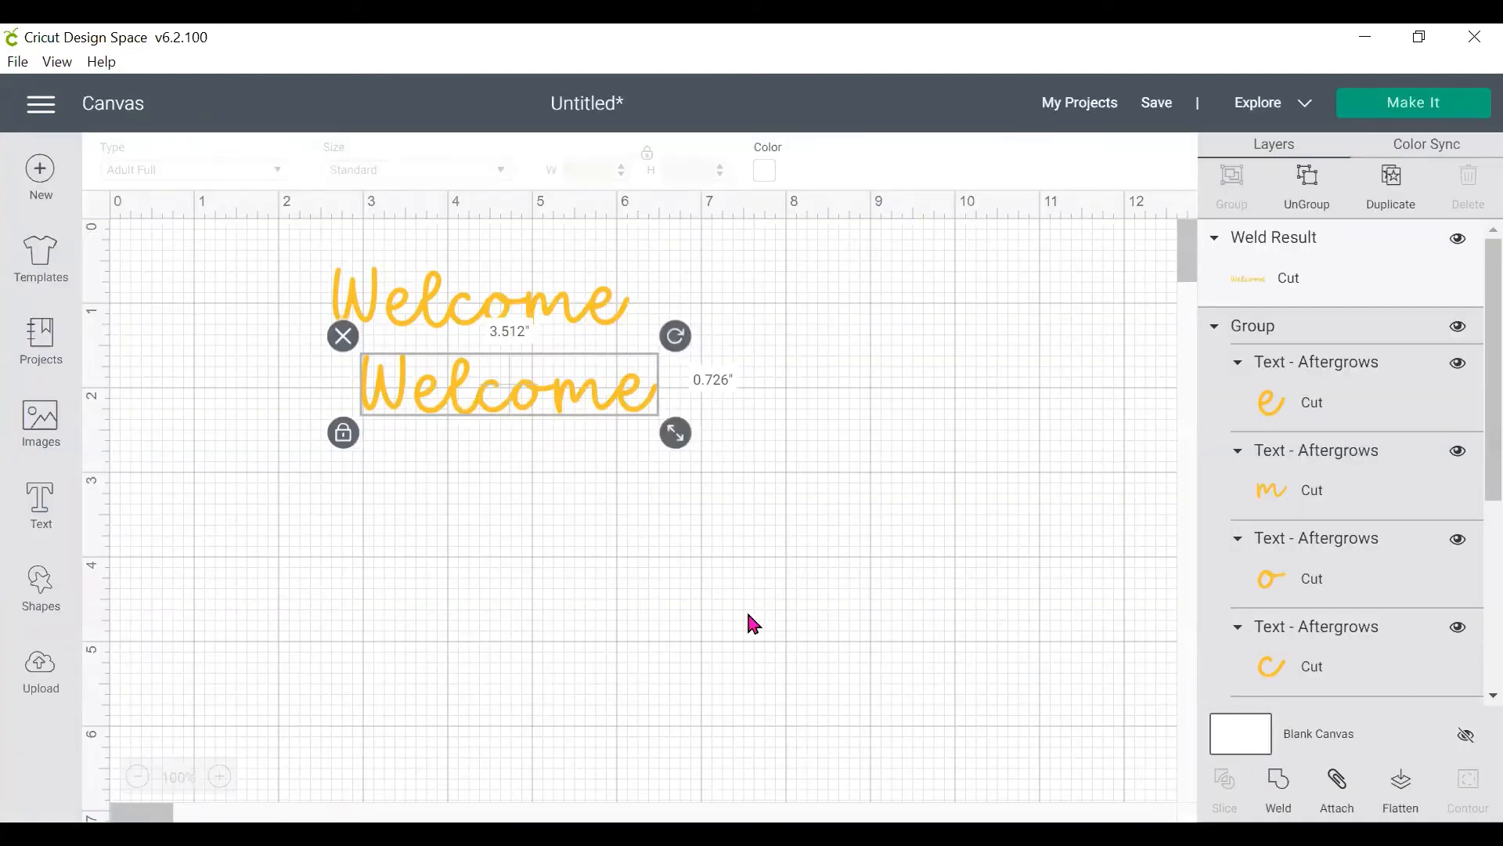
Step: Move the grouped "Welcome" down and to the right, away from the welded copy
{"action": "left_click", "coordinate": [553, 409]}
{"action": "left_click_drag", "start_coordinate": [552, 409], "coordinate": [671, 451]}
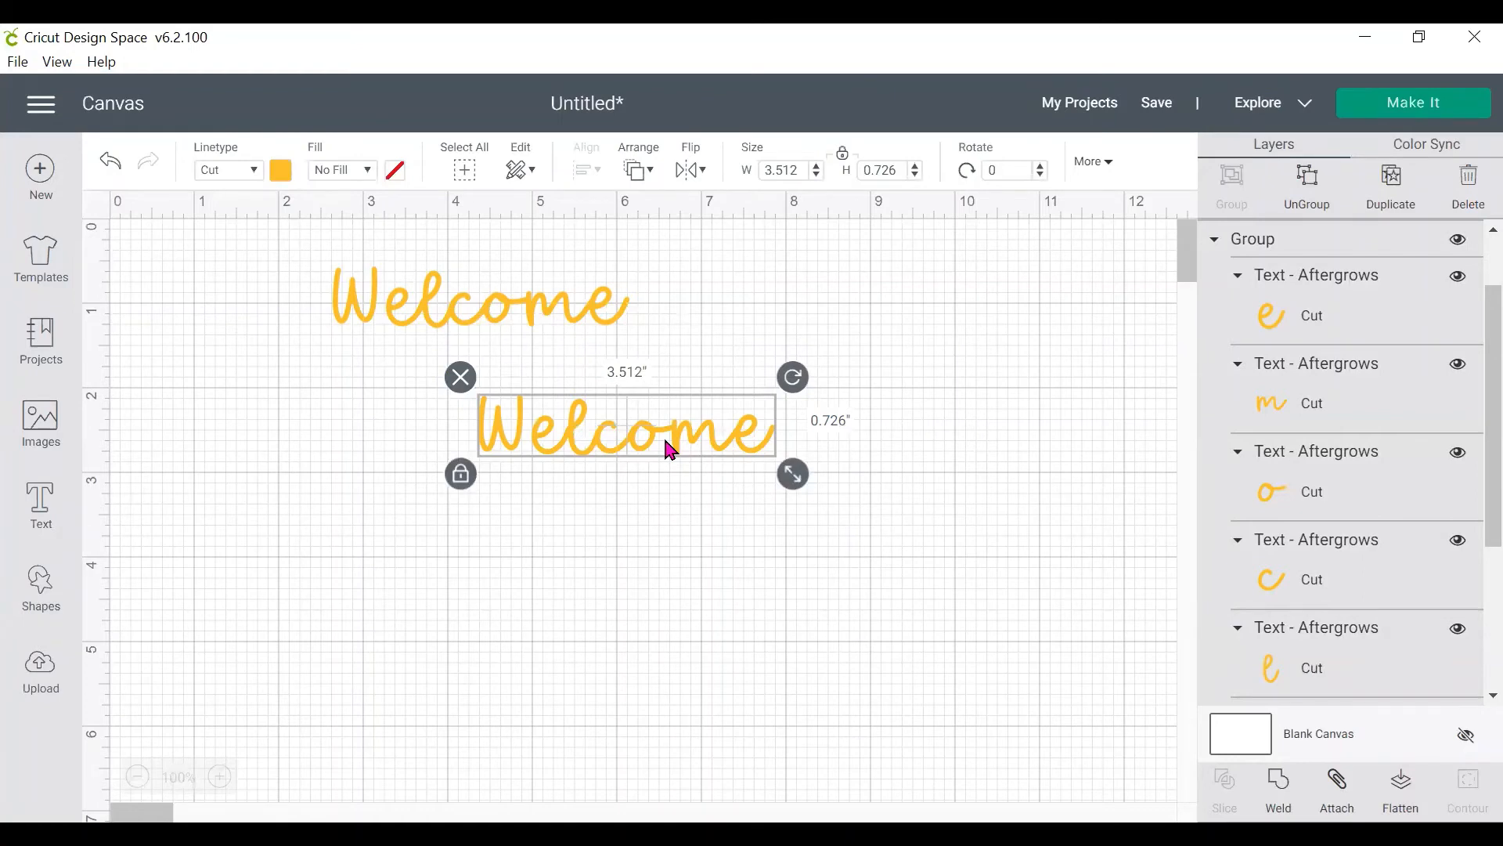
Step: Colour the letter "o" of the grouped "Welcome" bright blue
{"action": "left_click", "coordinate": [698, 520]}
{"action": "left_click", "coordinate": [636, 449]}
{"action": "left_click", "coordinate": [1269, 493]}
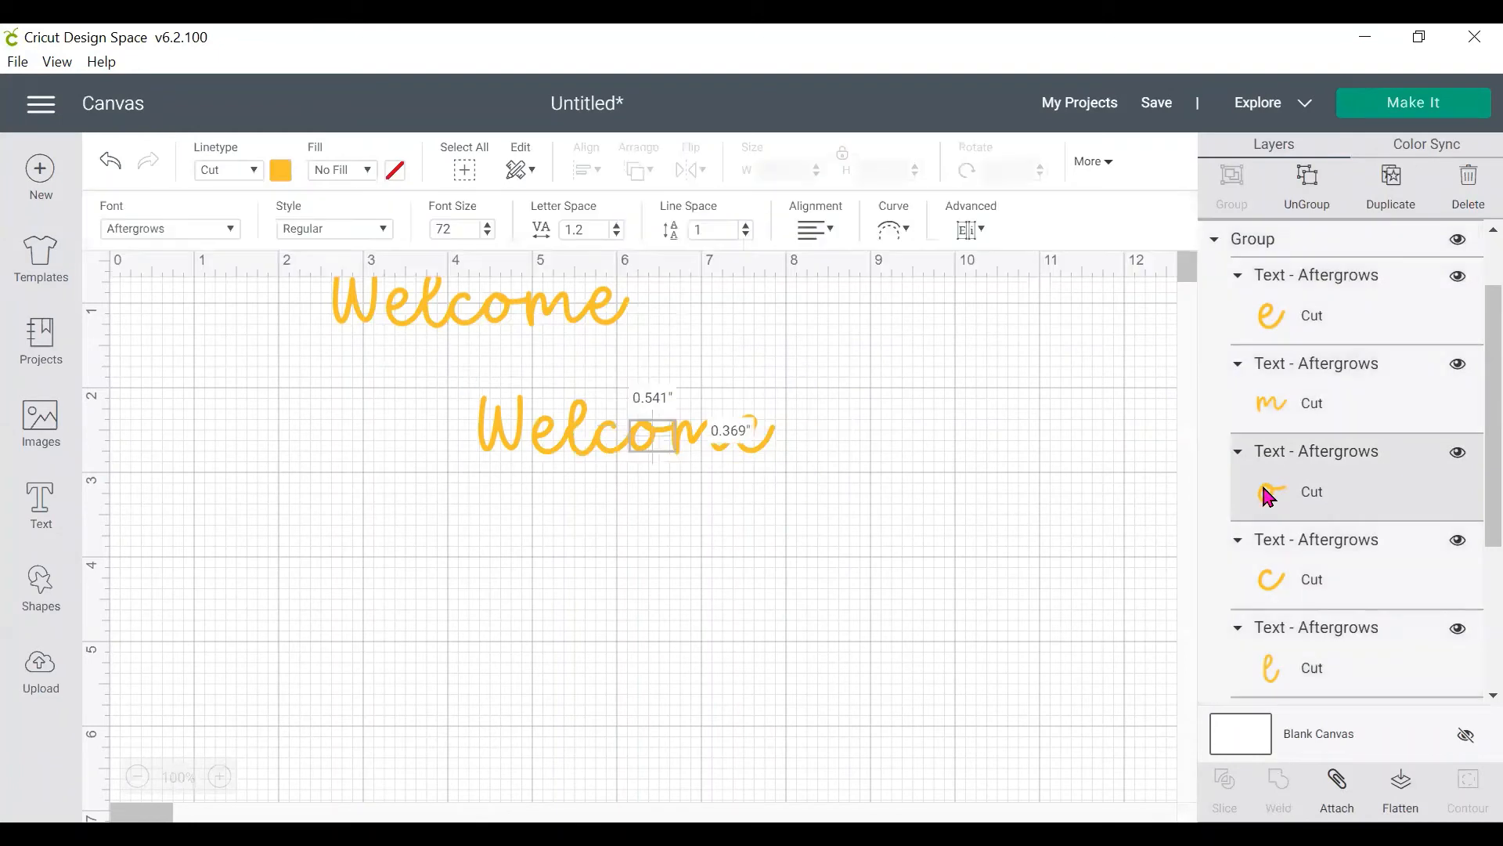
{"action": "left_click", "coordinate": [280, 170]}
{"action": "left_click", "coordinate": [397, 344]}
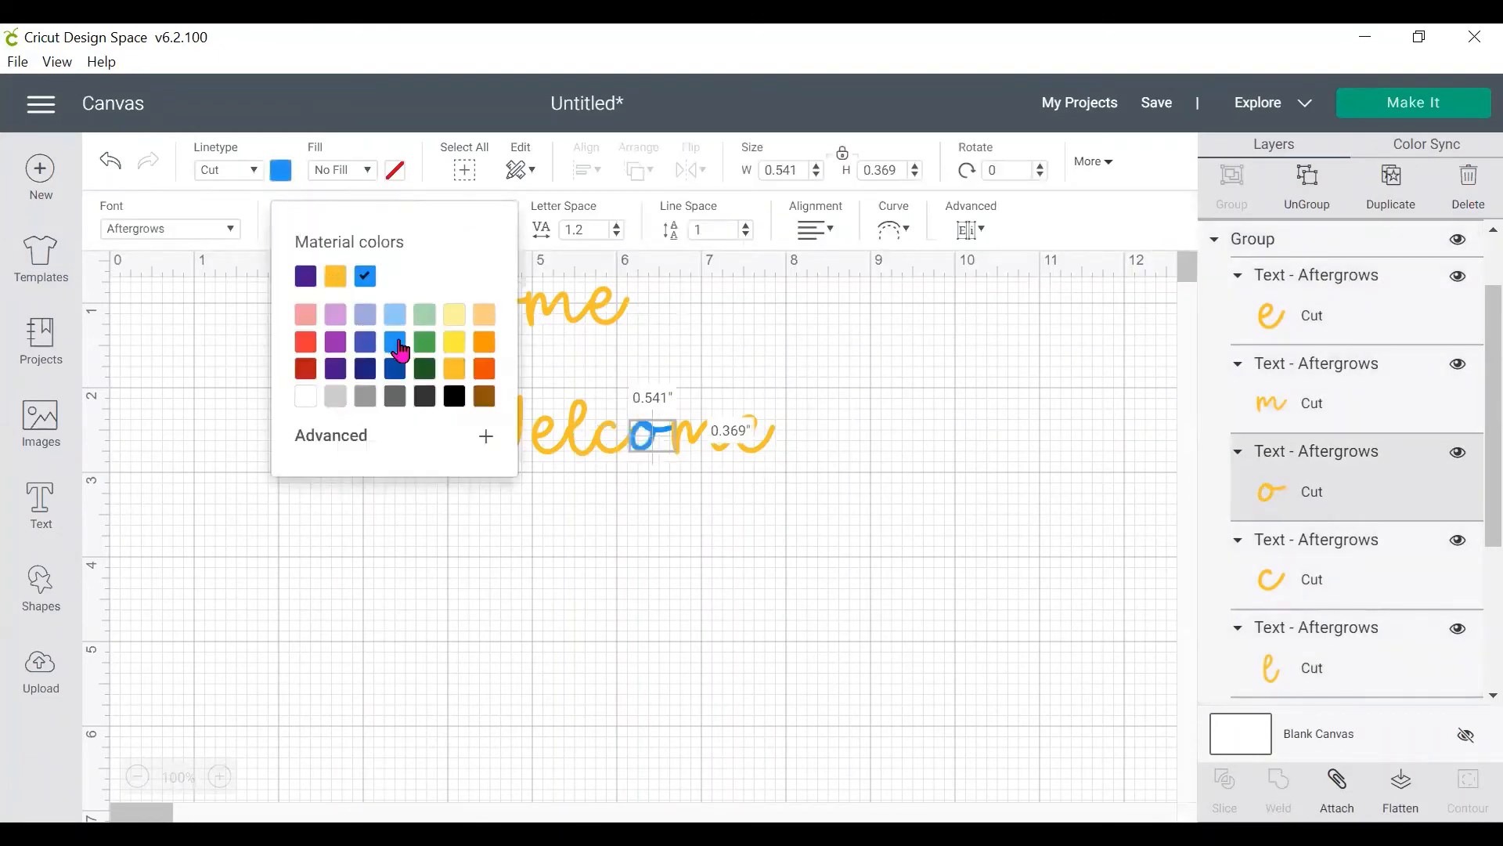
Step: Colour the last "e" of the grouped "Welcome" dark purple and its "l" indigo blue
{"action": "left_click", "coordinate": [1255, 317]}
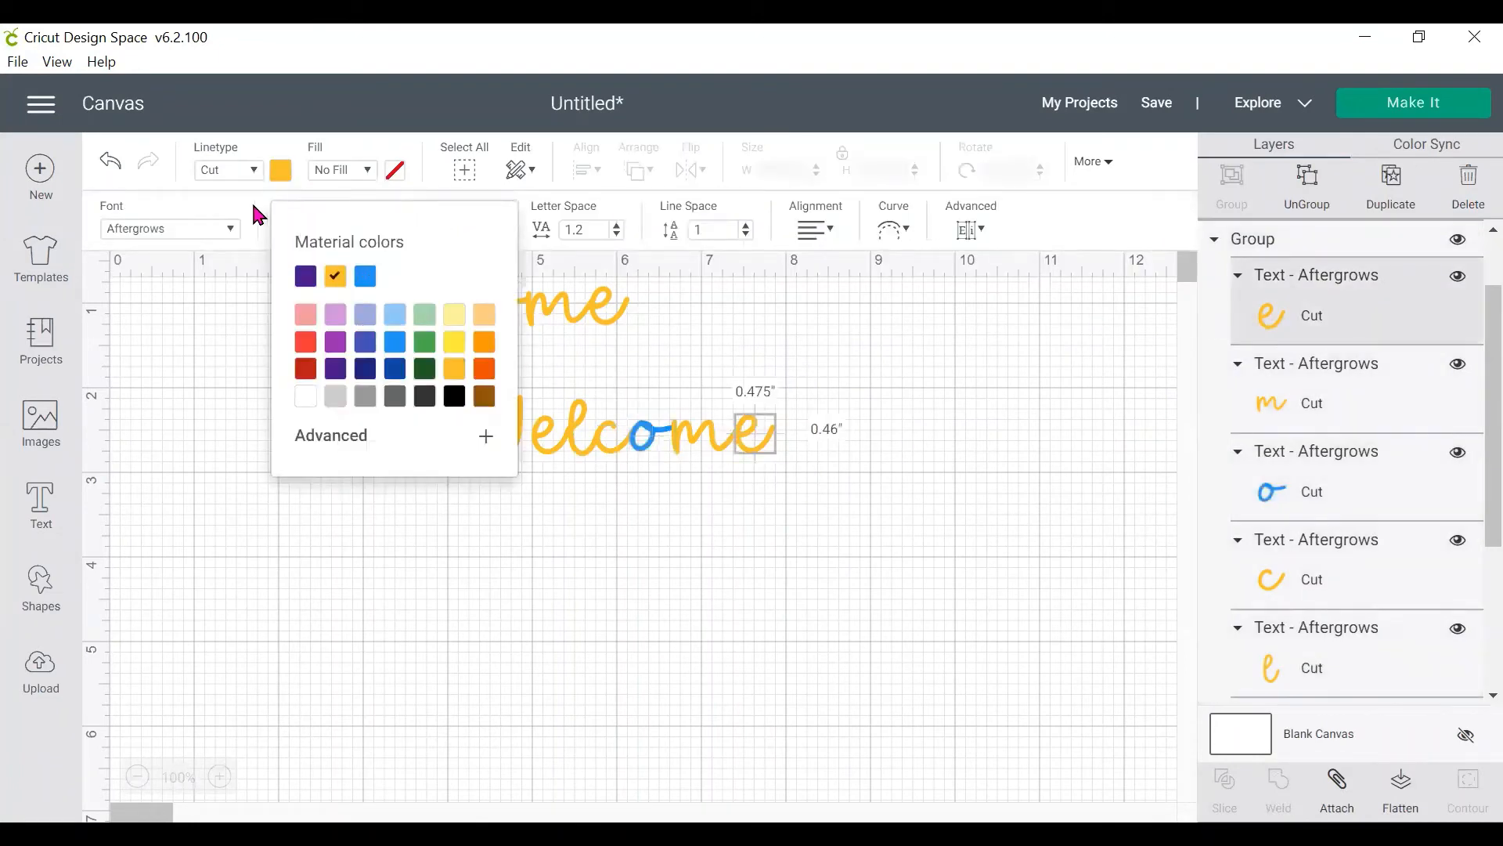
{"action": "left_click", "coordinate": [282, 170]}
{"action": "left_click", "coordinate": [281, 170]}
{"action": "left_click", "coordinate": [337, 372]}
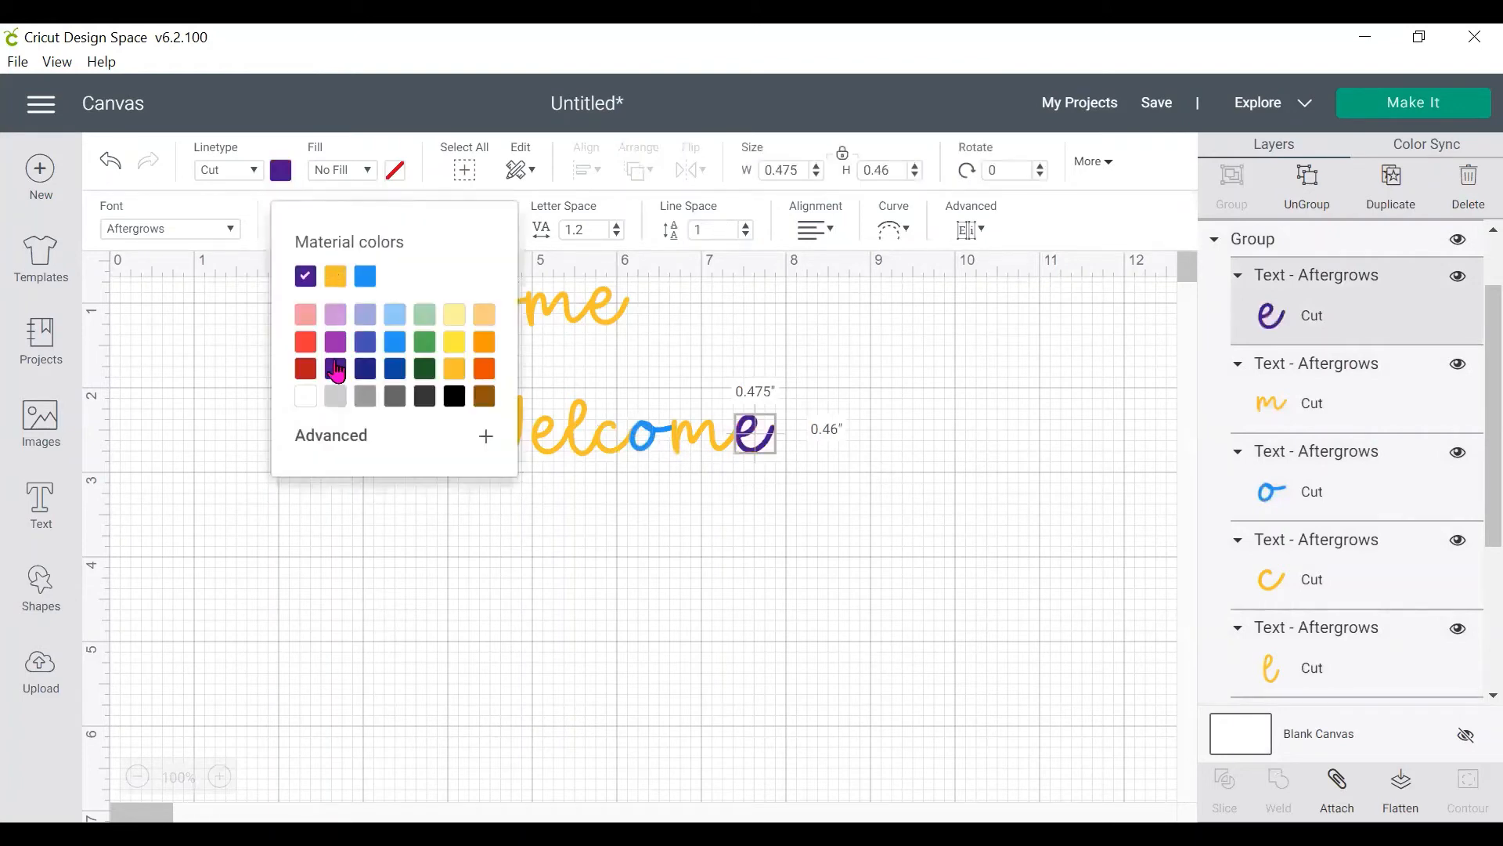
{"action": "left_click", "coordinate": [1263, 664]}
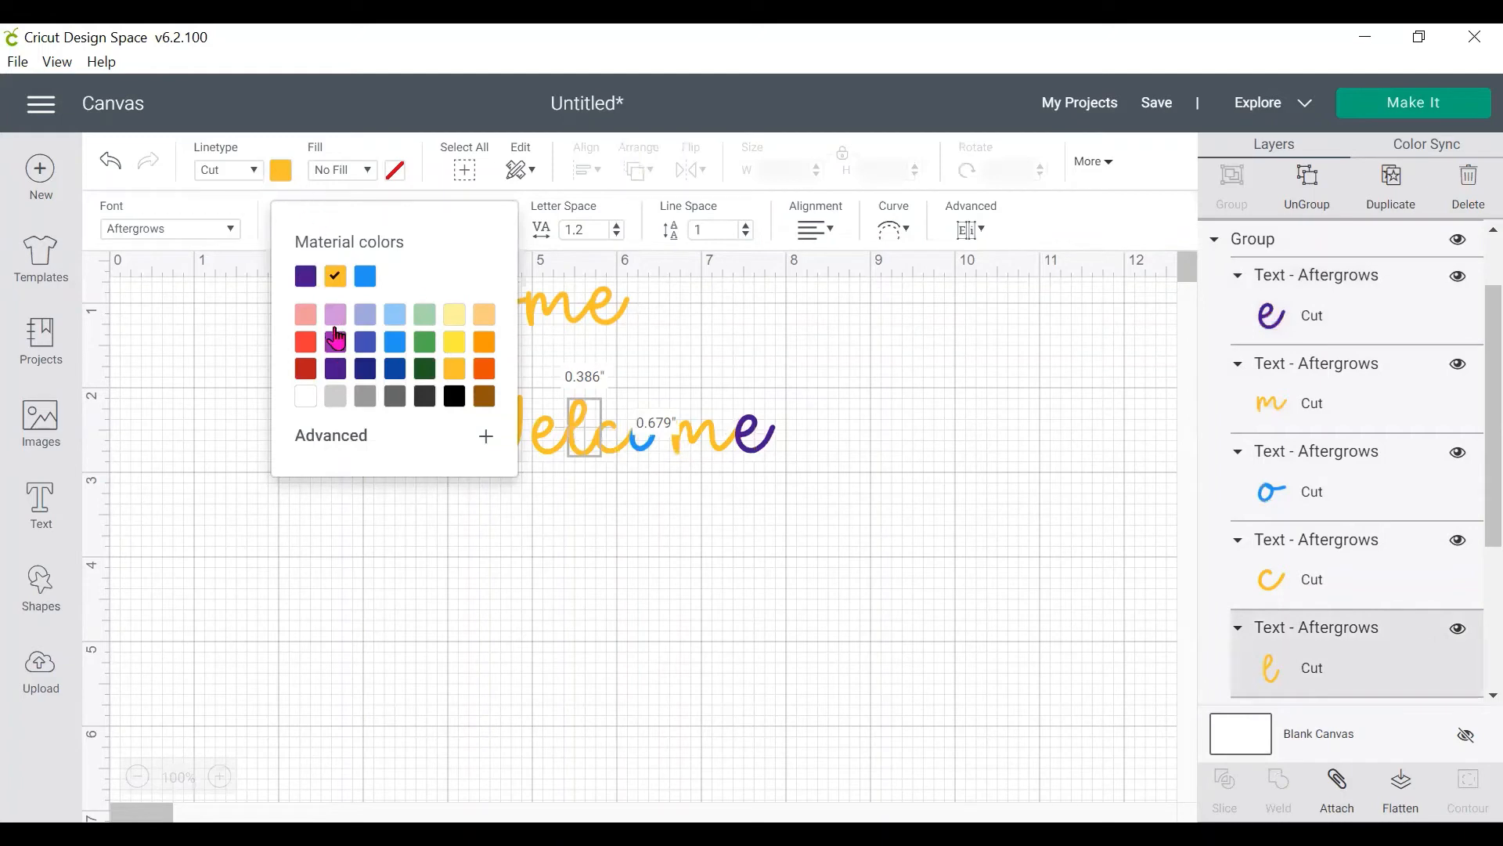
{"action": "left_click", "coordinate": [366, 345]}
{"action": "left_click", "coordinate": [599, 638]}
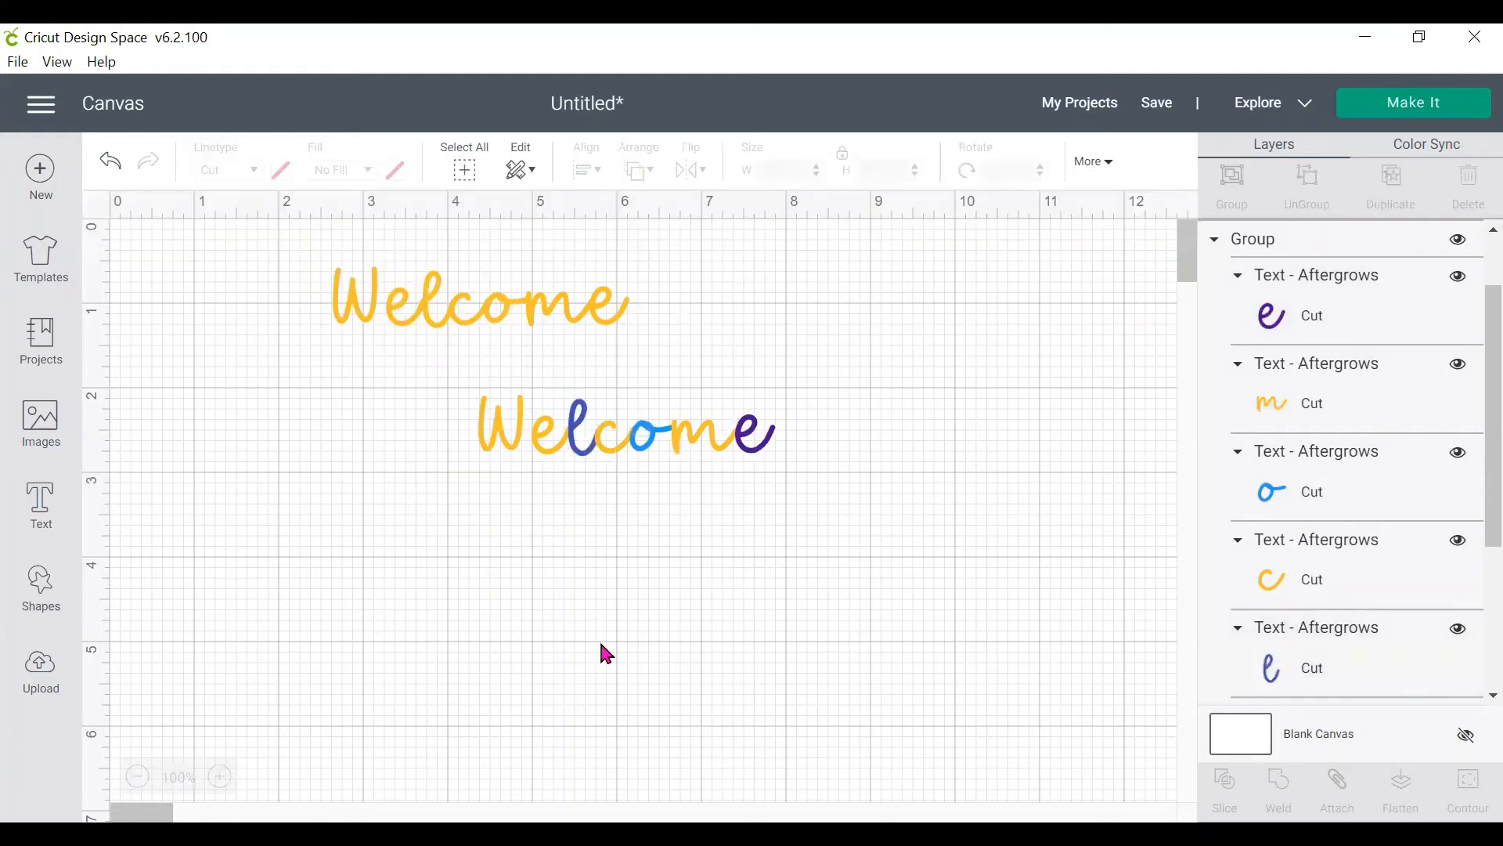
Step: Try recolouring the whole grouped "Welcome" dark blue, and undo it to get back the individual letter colours
{"action": "left_click", "coordinate": [487, 438]}
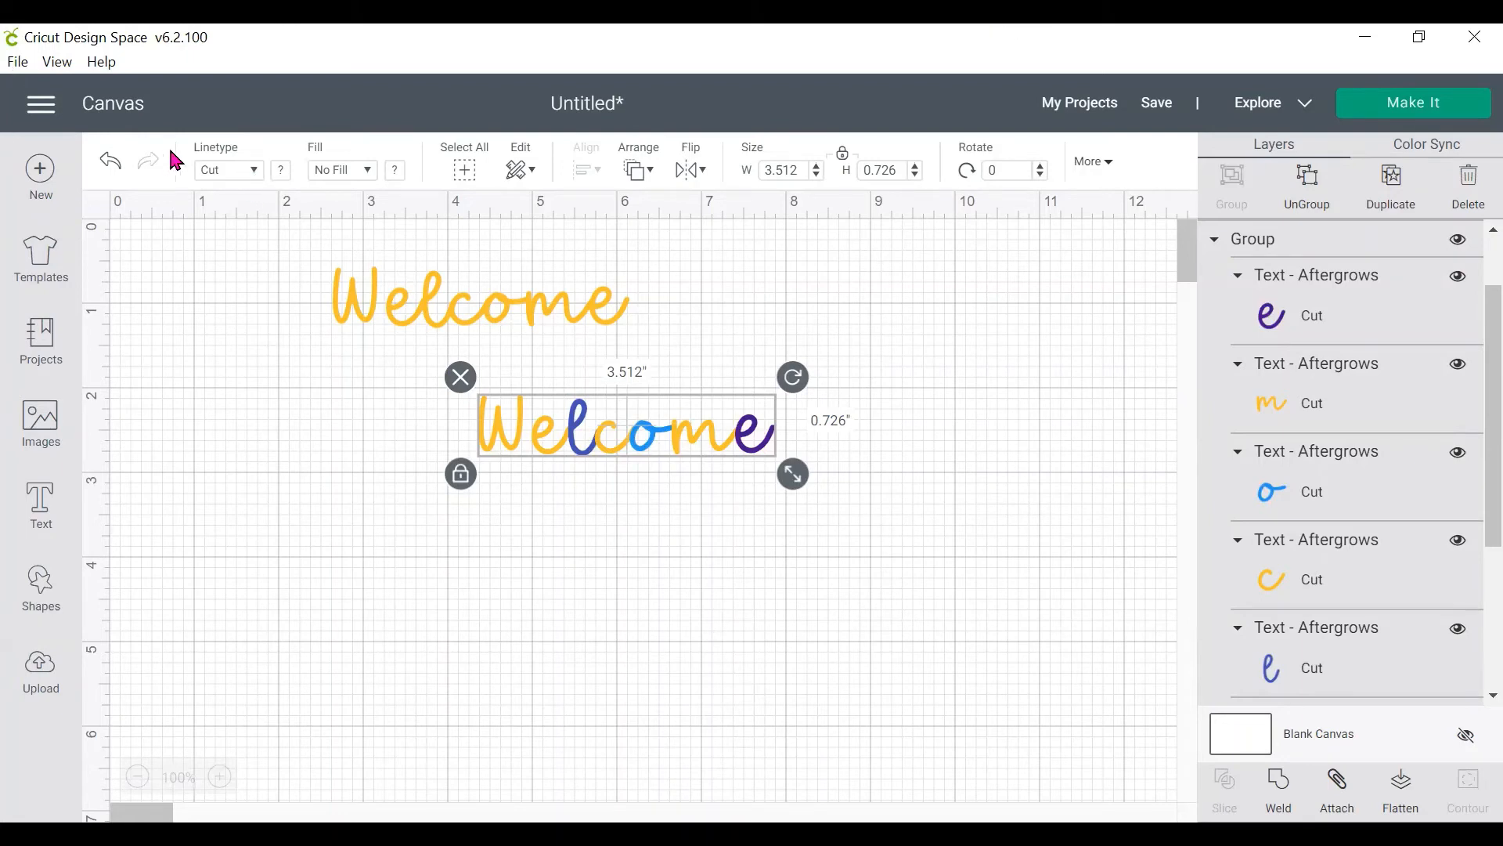
{"action": "left_click", "coordinate": [280, 177]}
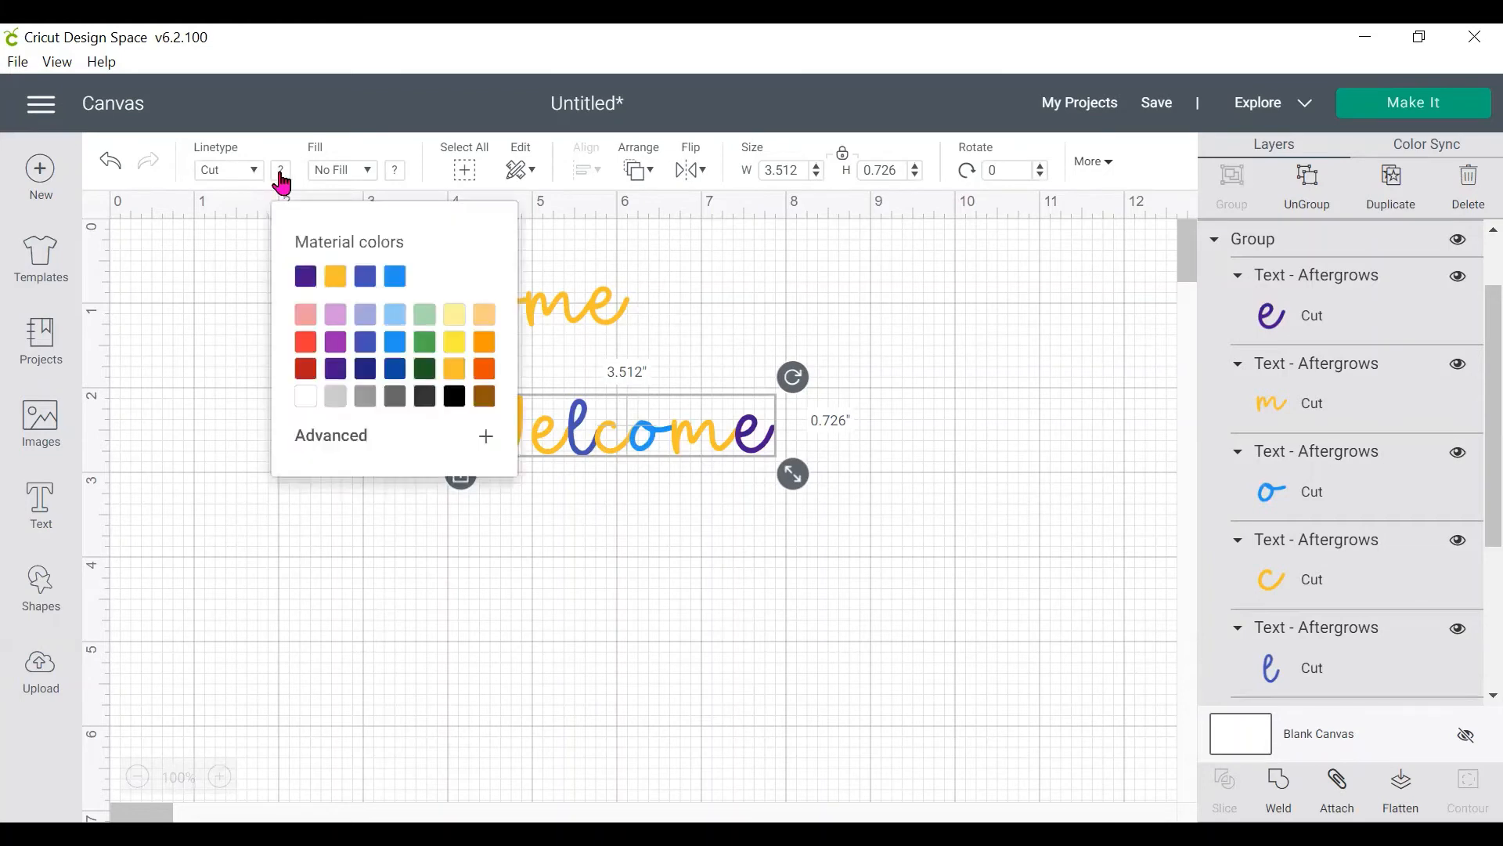
{"action": "left_click", "coordinate": [397, 373]}
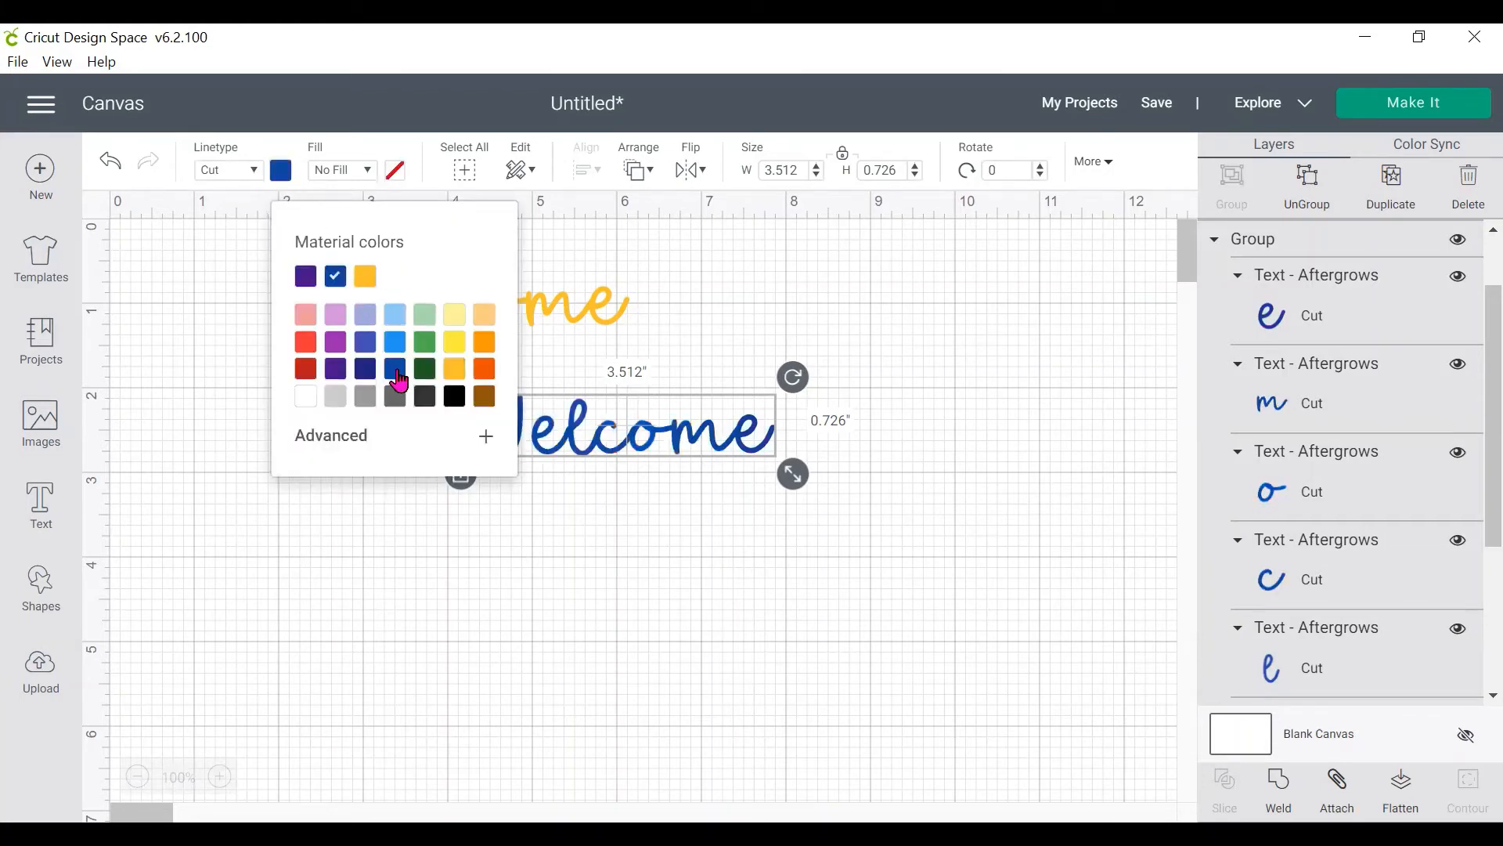
{"action": "left_click", "coordinate": [108, 163]}
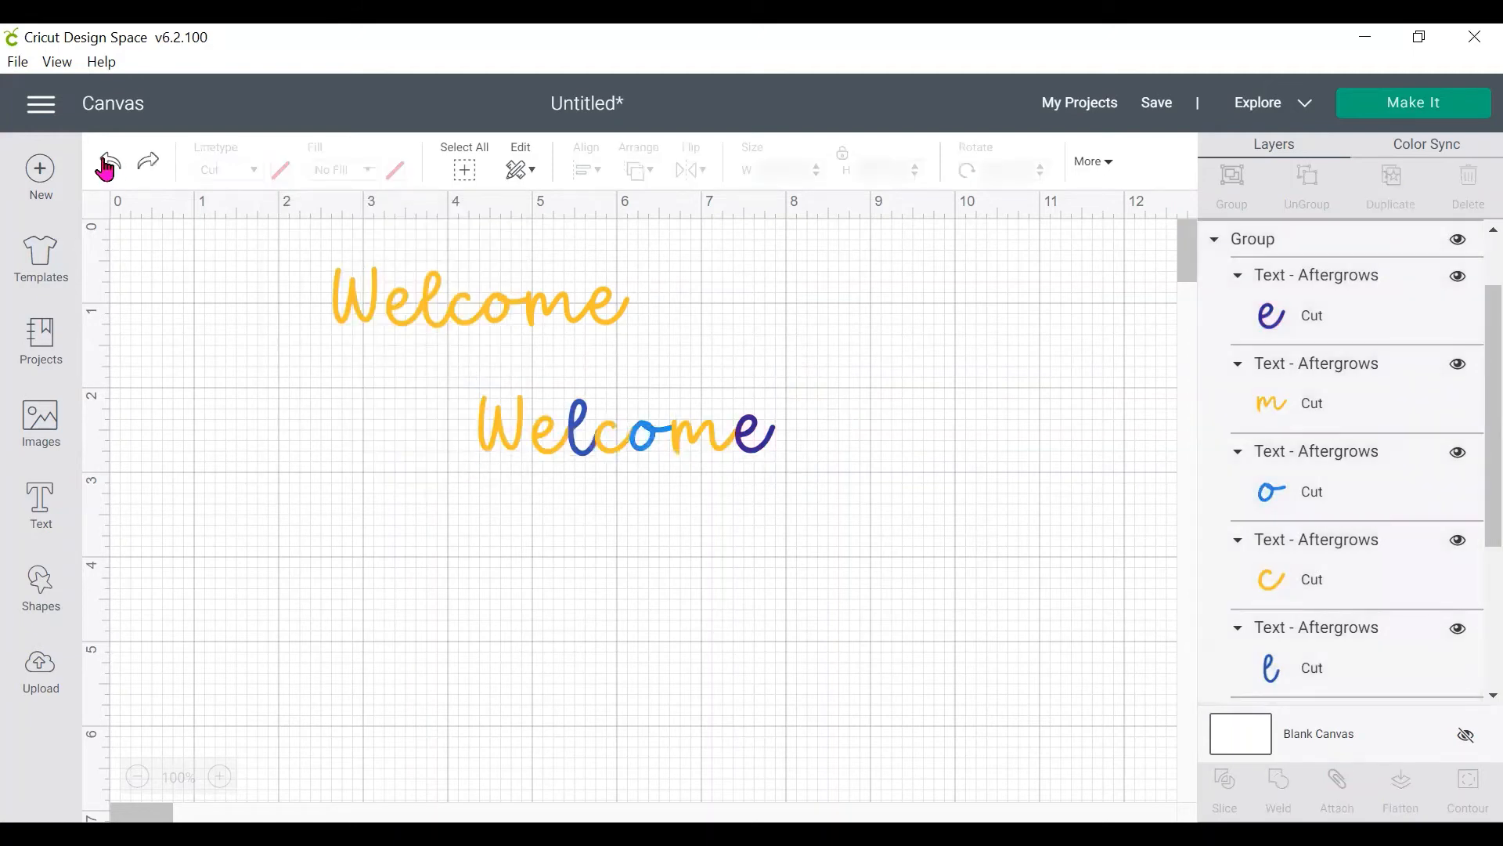
{"action": "left_click", "coordinate": [106, 165]}
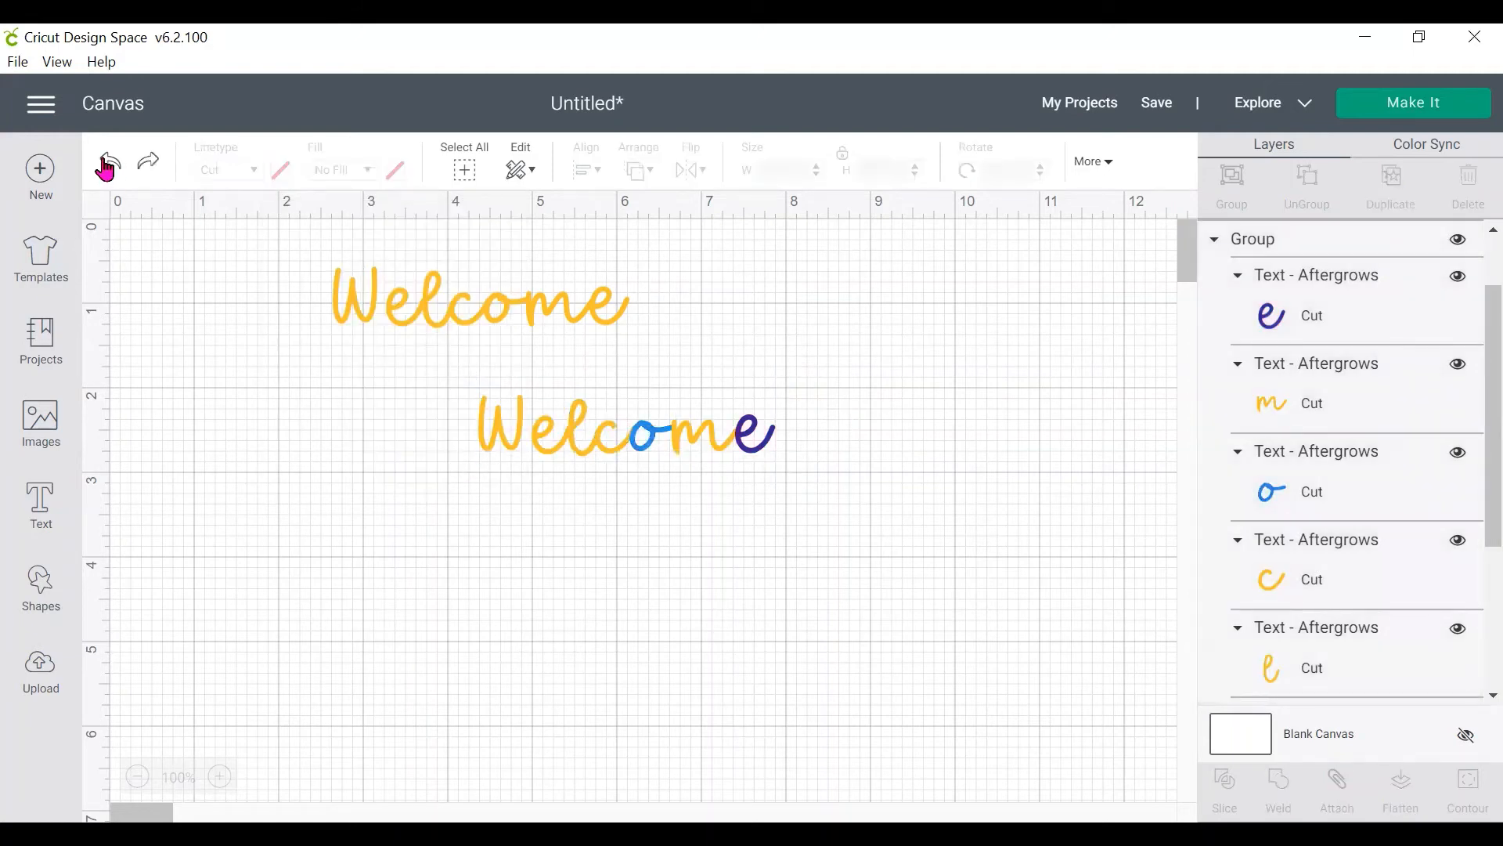
{"action": "left_click", "coordinate": [147, 162]}
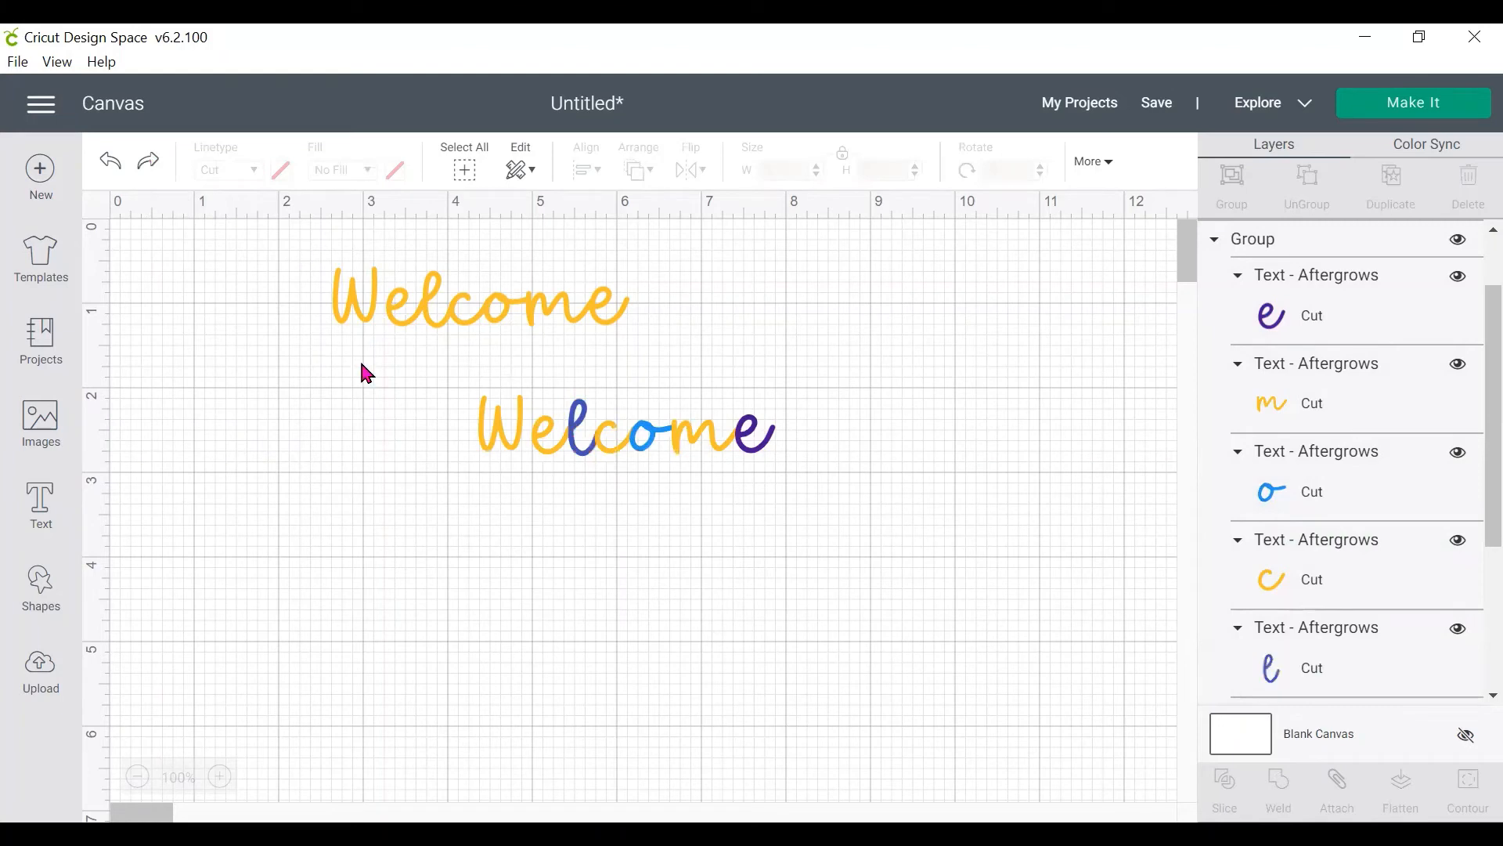
Step: Colour the "W" of the grouped "Welcome" dark orange
{"action": "left_click", "coordinate": [480, 430]}
{"action": "left_click", "coordinate": [579, 575]}
{"action": "scroll", "coordinate": [1417, 432], "scroll_direction": "up", "scroll_amount": 2}
{"action": "scroll", "coordinate": [1418, 433], "scroll_direction": "down", "scroll_amount": 4}
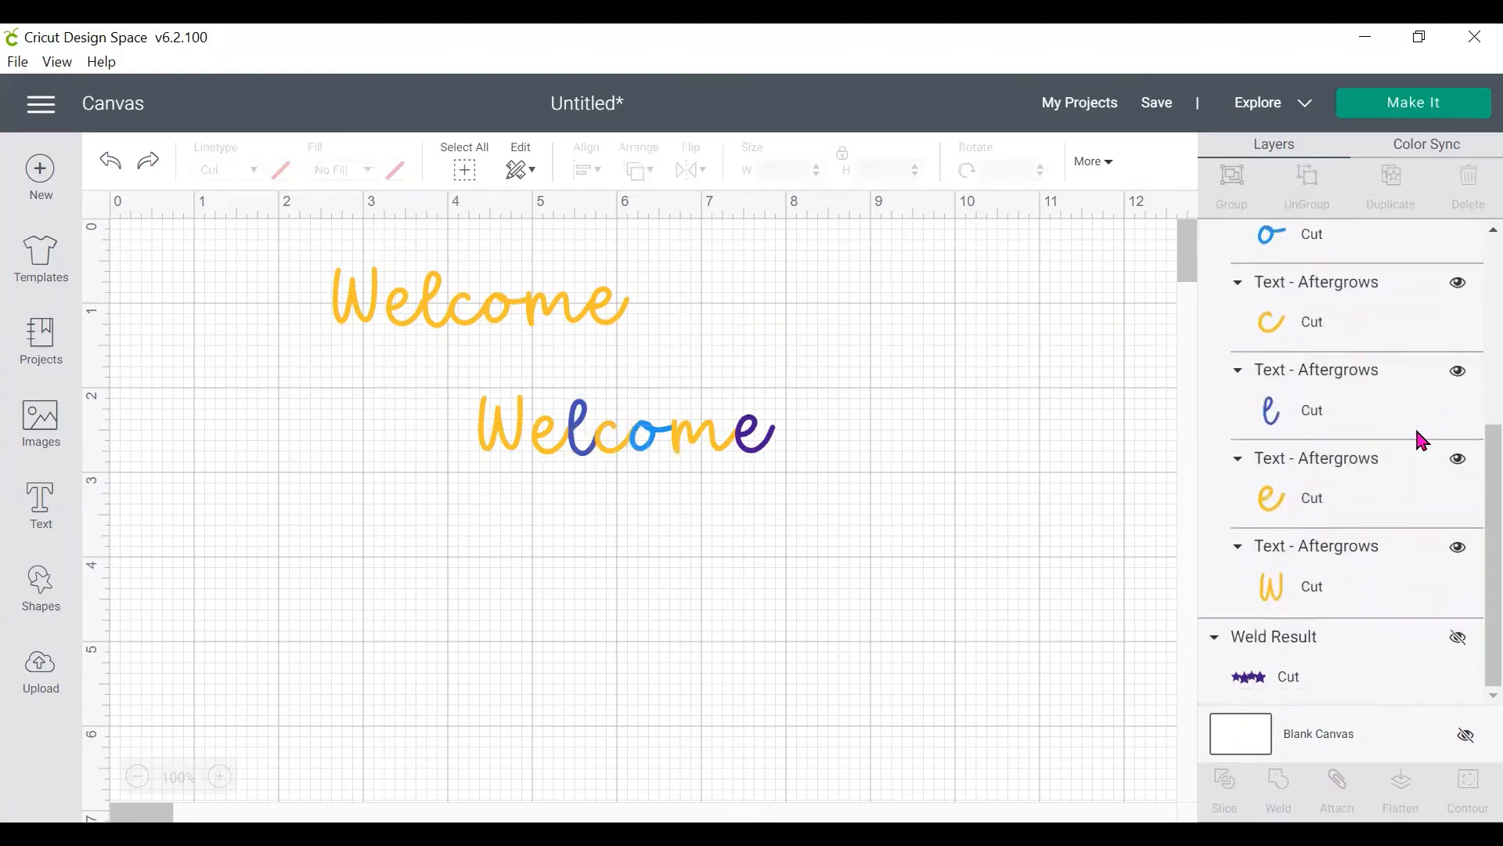
{"action": "left_click", "coordinate": [1340, 606]}
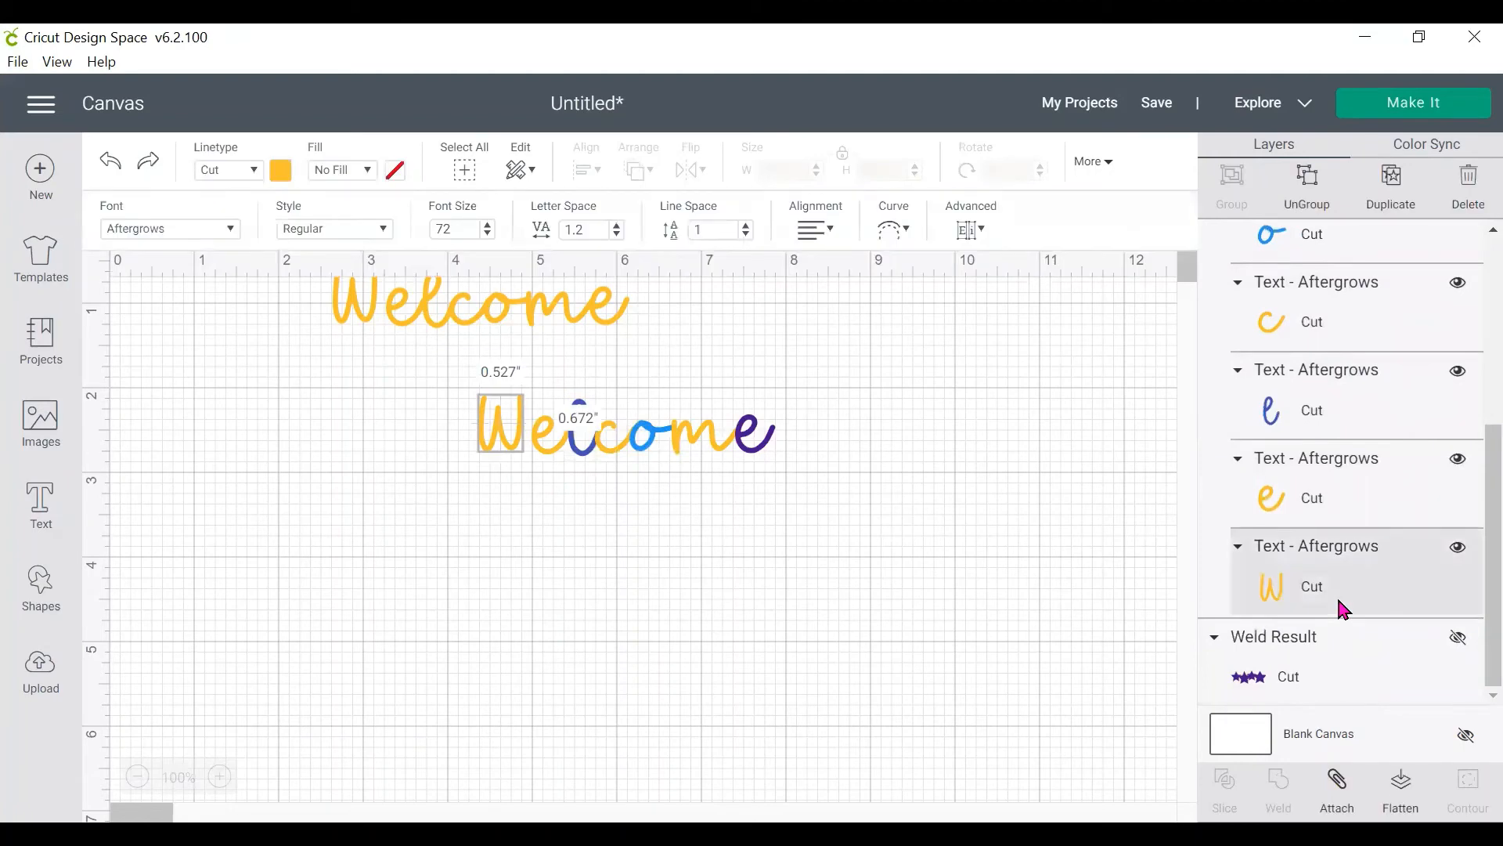
{"action": "left_click", "coordinate": [281, 174]}
{"action": "left_click", "coordinate": [485, 369]}
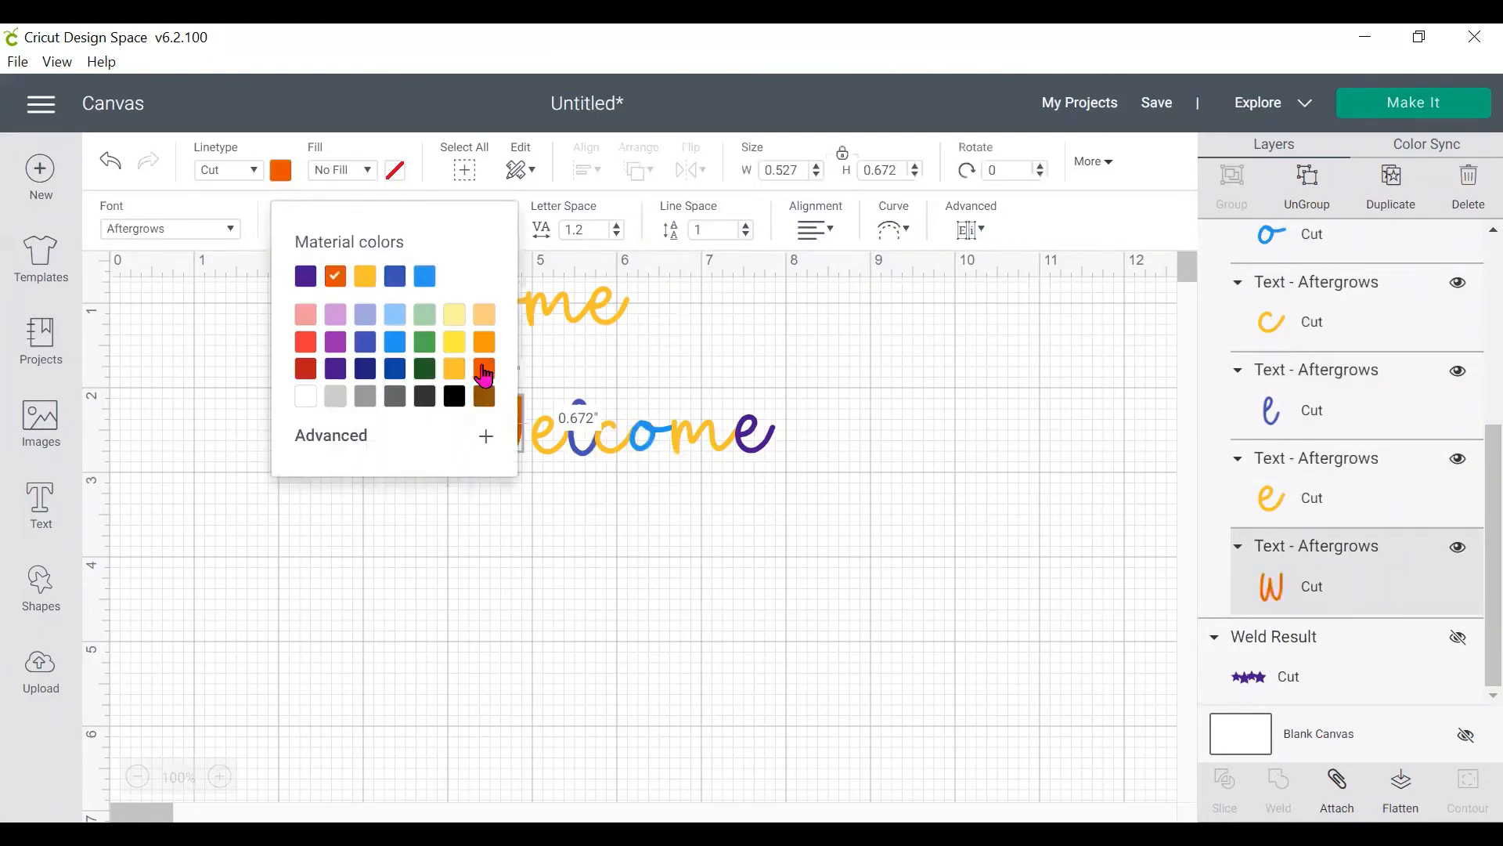
{"action": "left_click", "coordinate": [921, 409]}
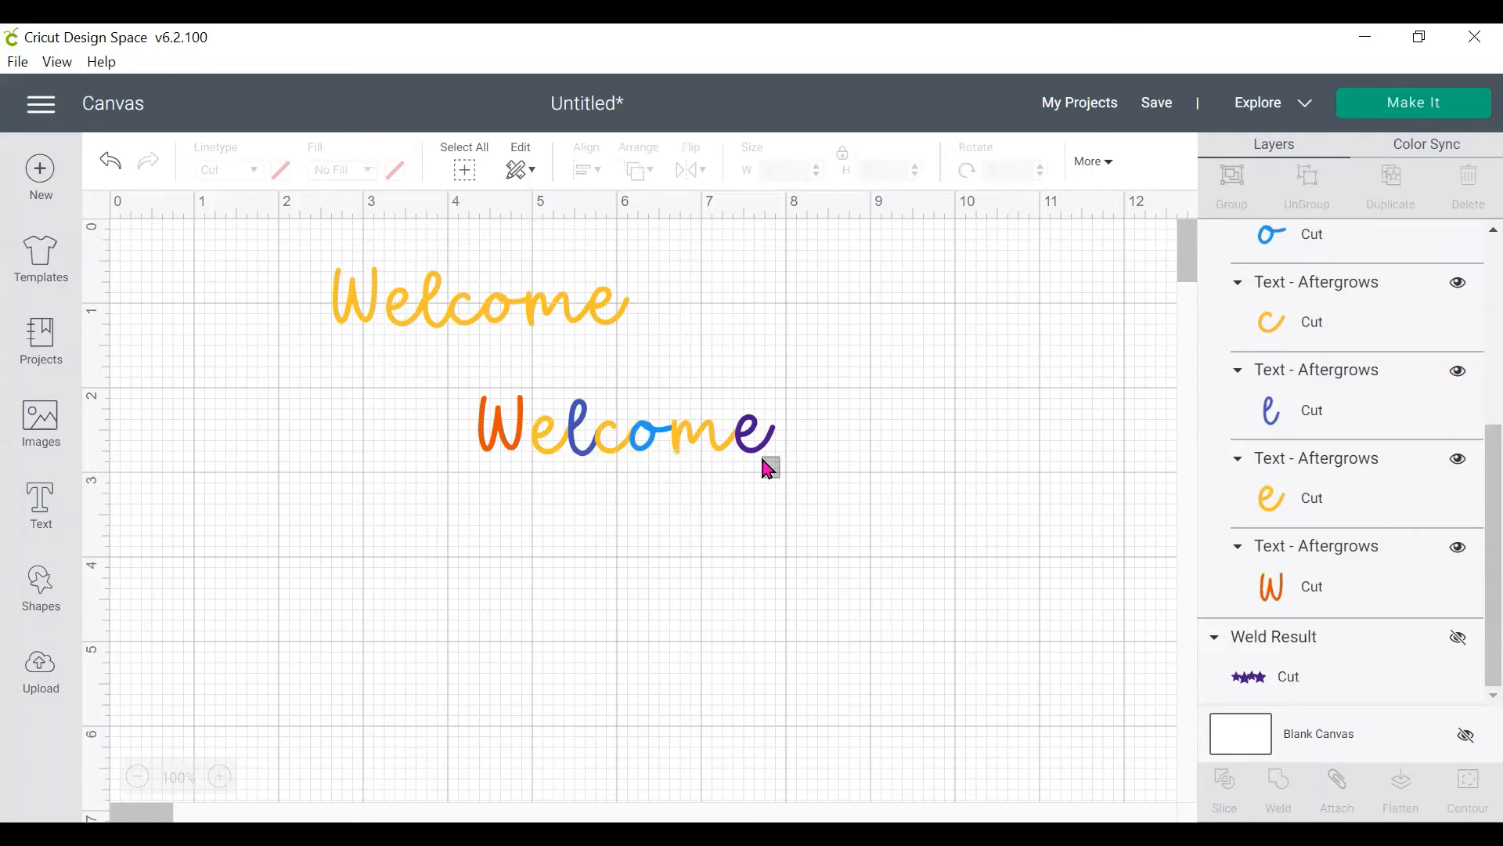
Step: Attach the letters of the multicoloured grouped "Welcome" to each other
{"action": "left_click_drag", "start_coordinate": [770, 468], "coordinate": [462, 422]}
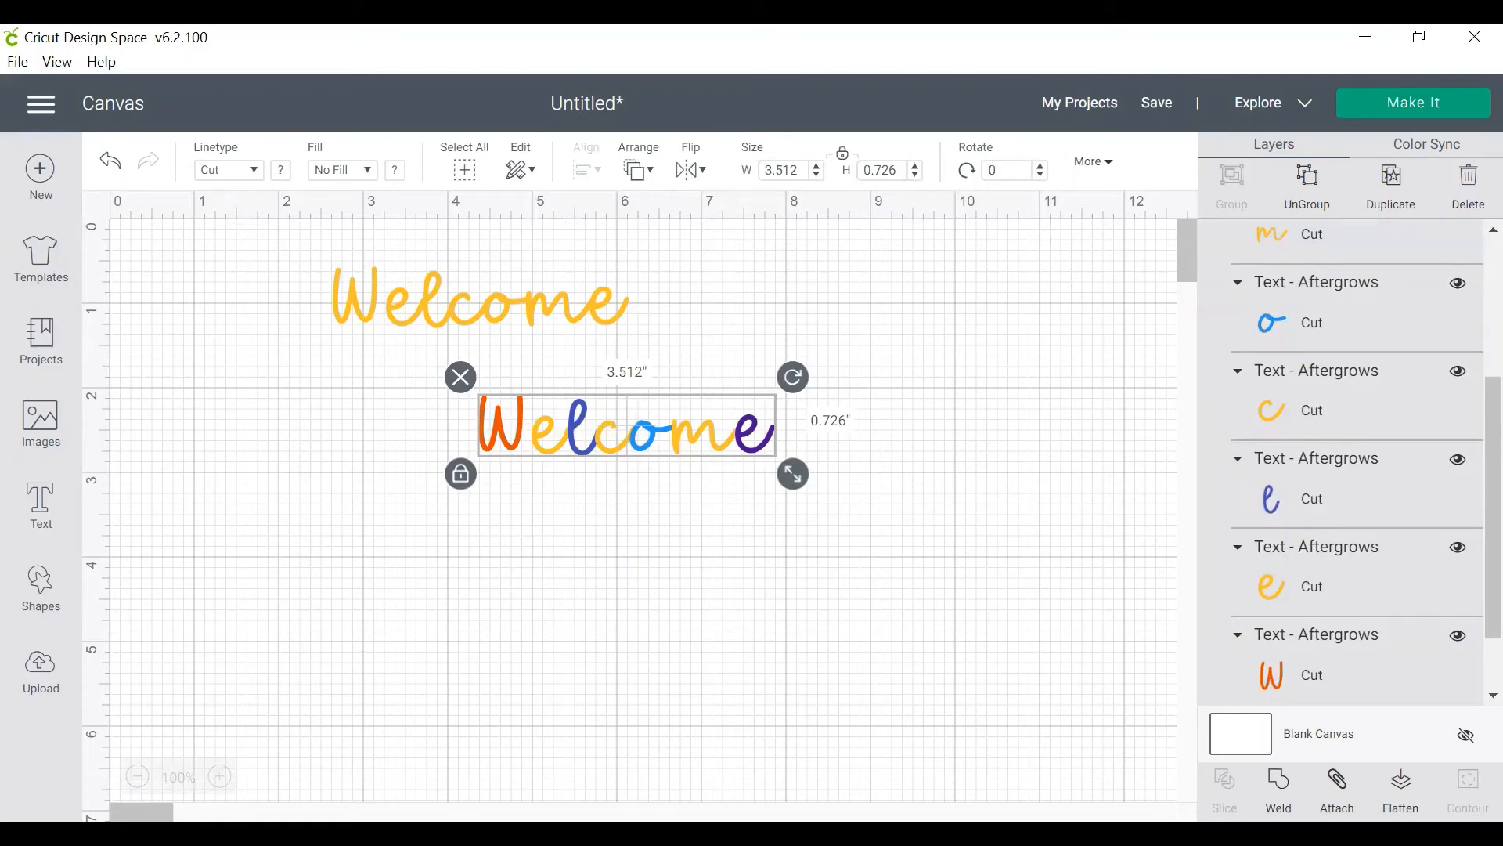
{"action": "left_click", "coordinate": [1337, 789]}
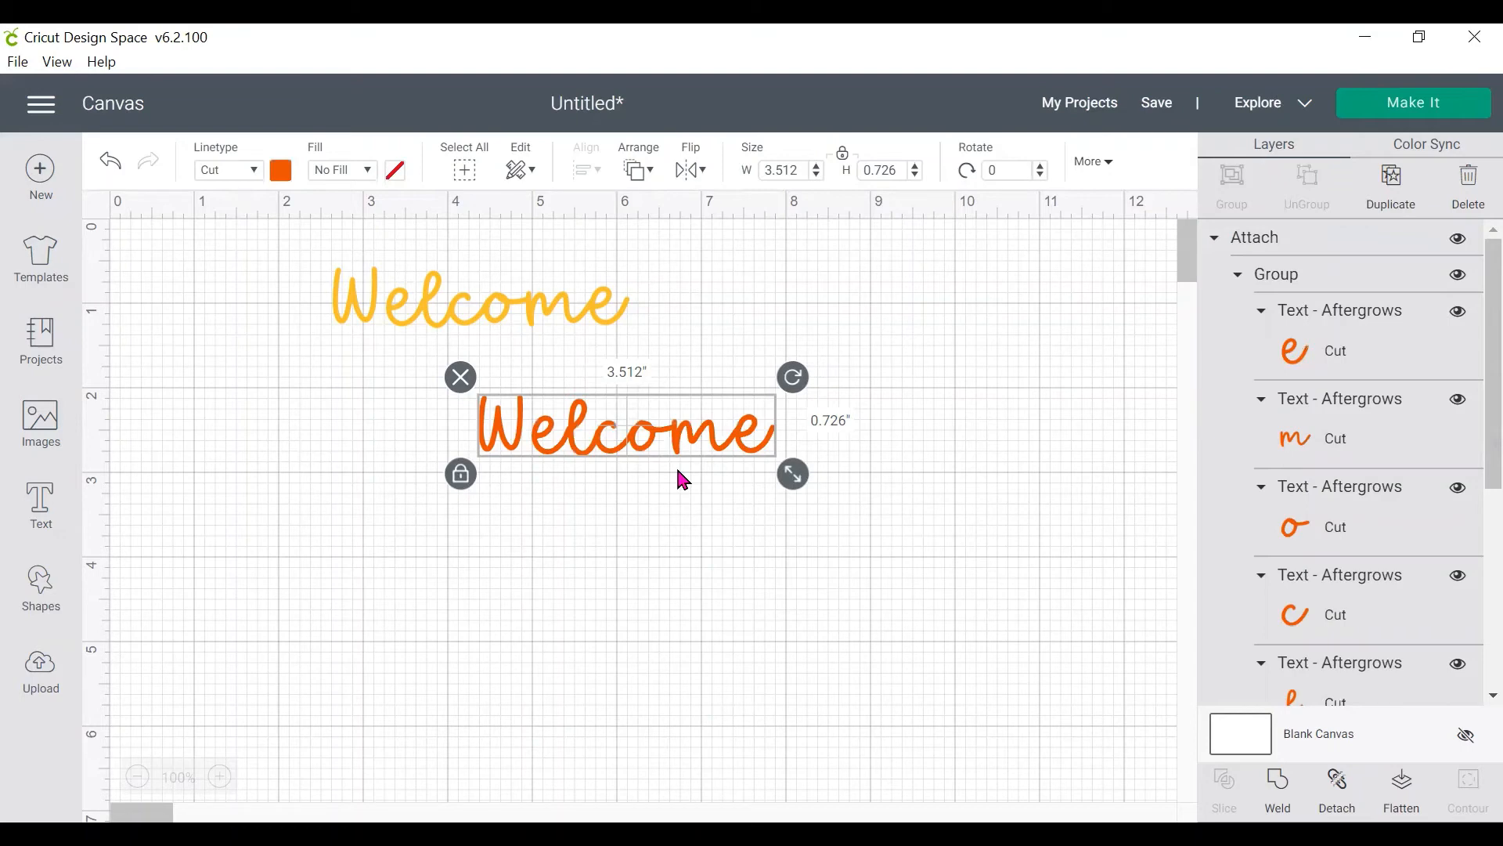
Step: Compare the attached and the welded "Welcome" on their two cutting mats, and return to the canvas
{"action": "left_click", "coordinate": [1371, 114]}
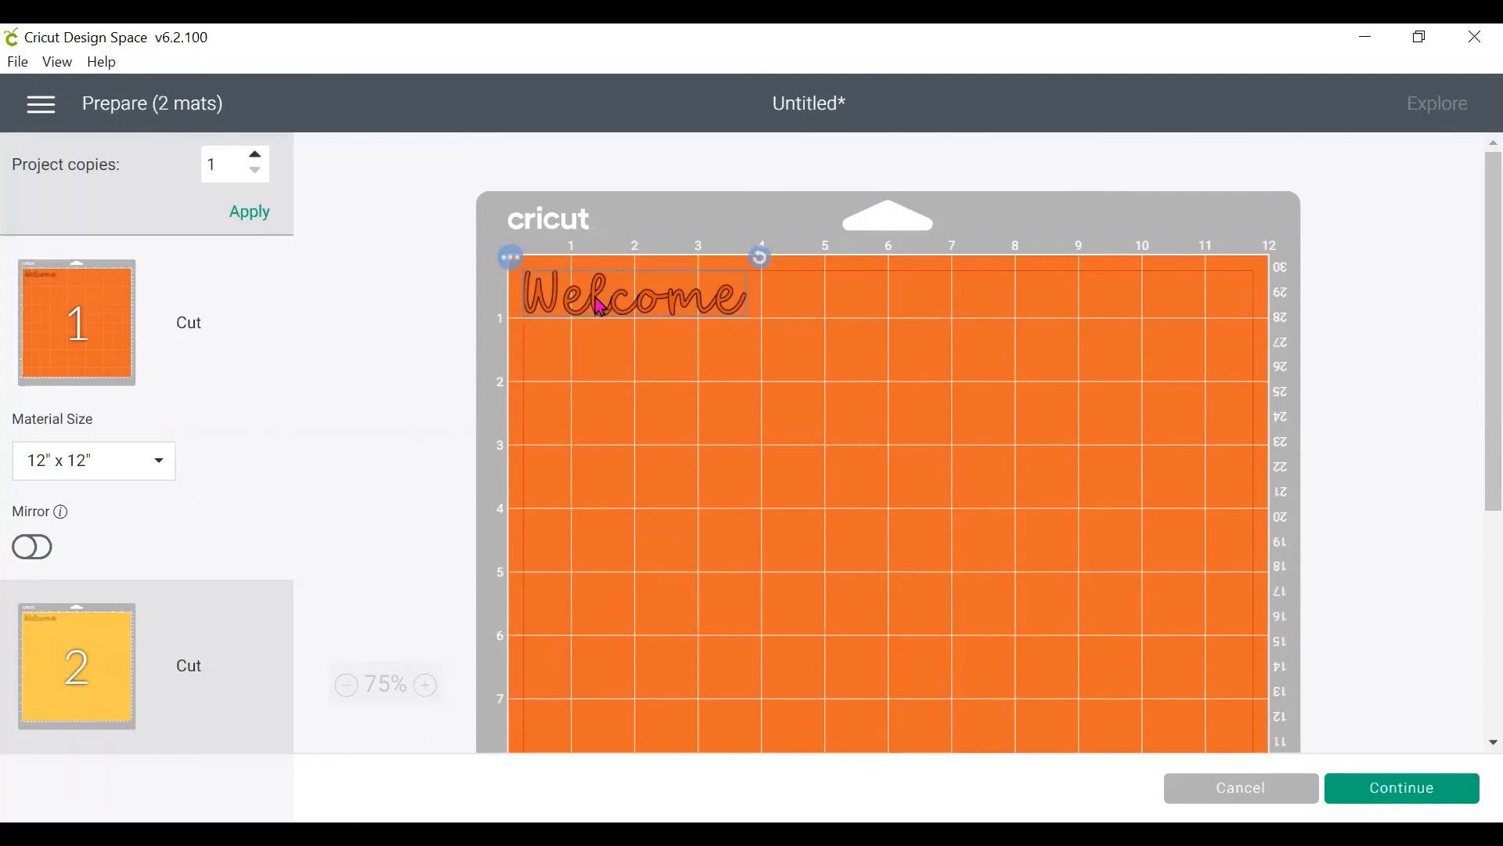
{"action": "left_click", "coordinate": [106, 652]}
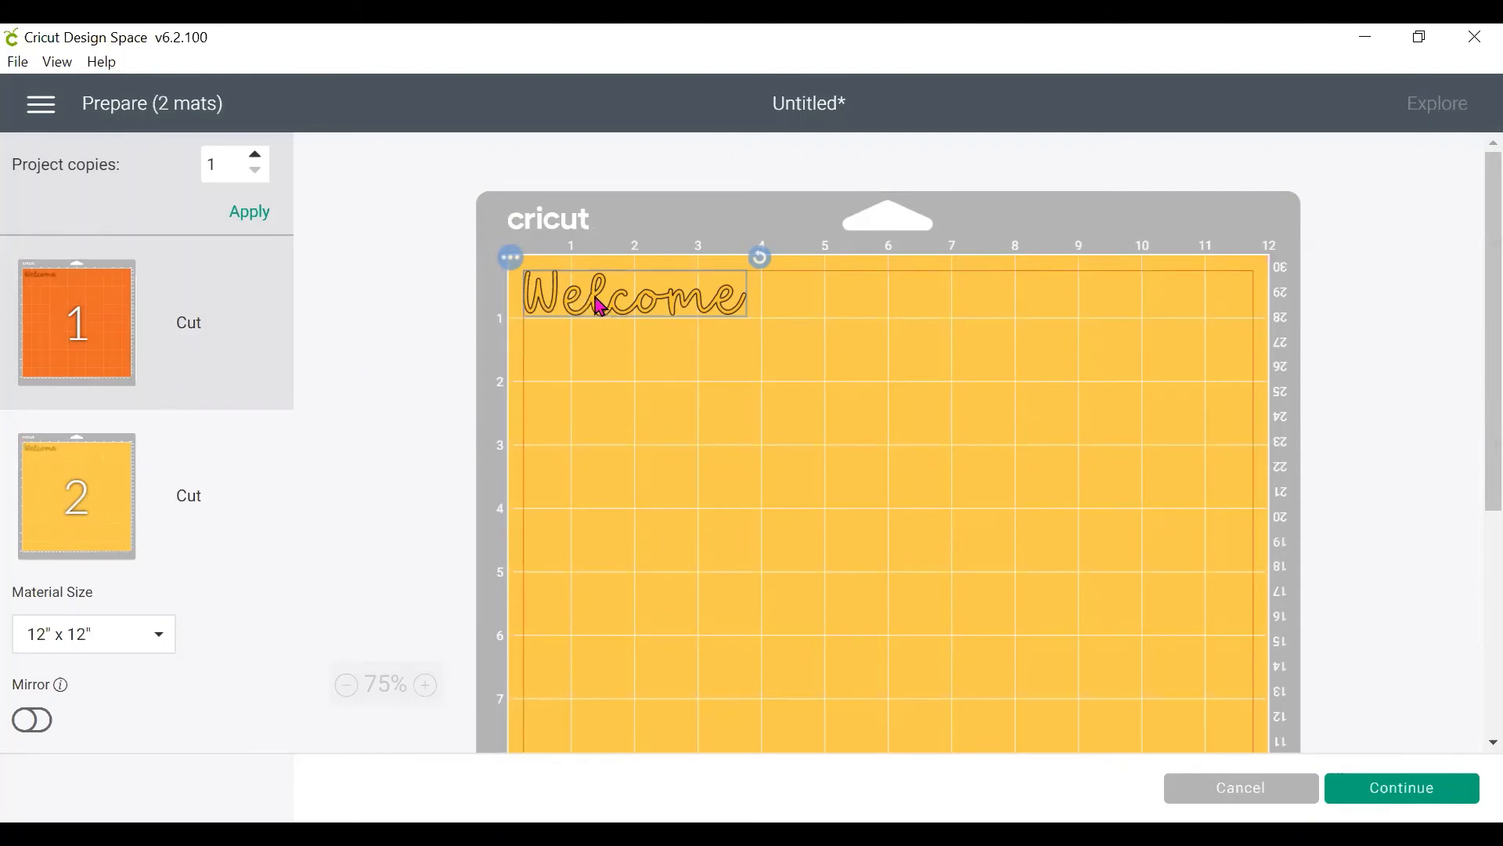
{"action": "left_click", "coordinate": [94, 333]}
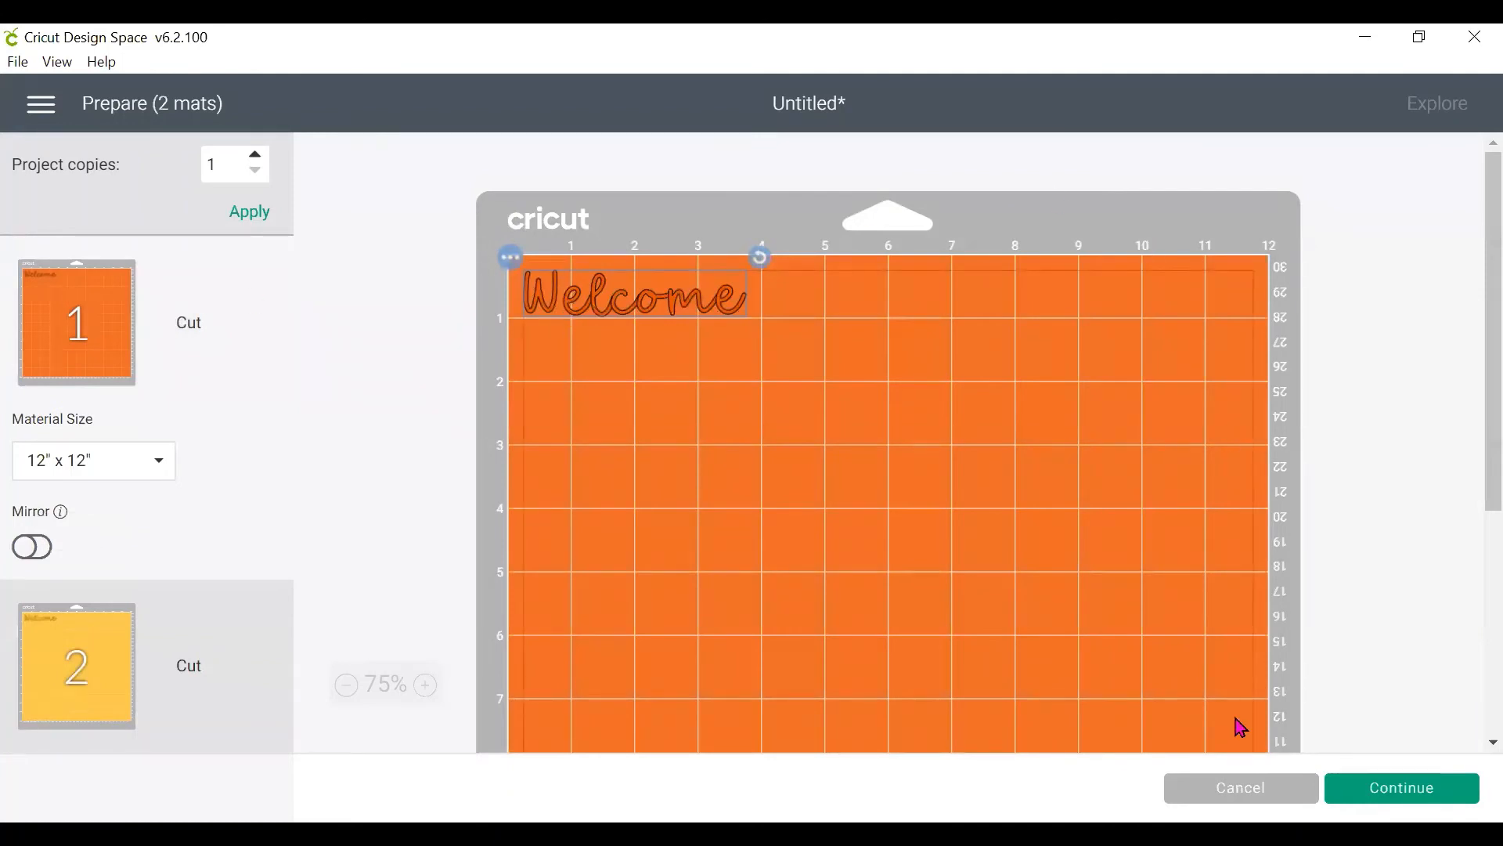
{"action": "left_click", "coordinate": [1241, 788]}
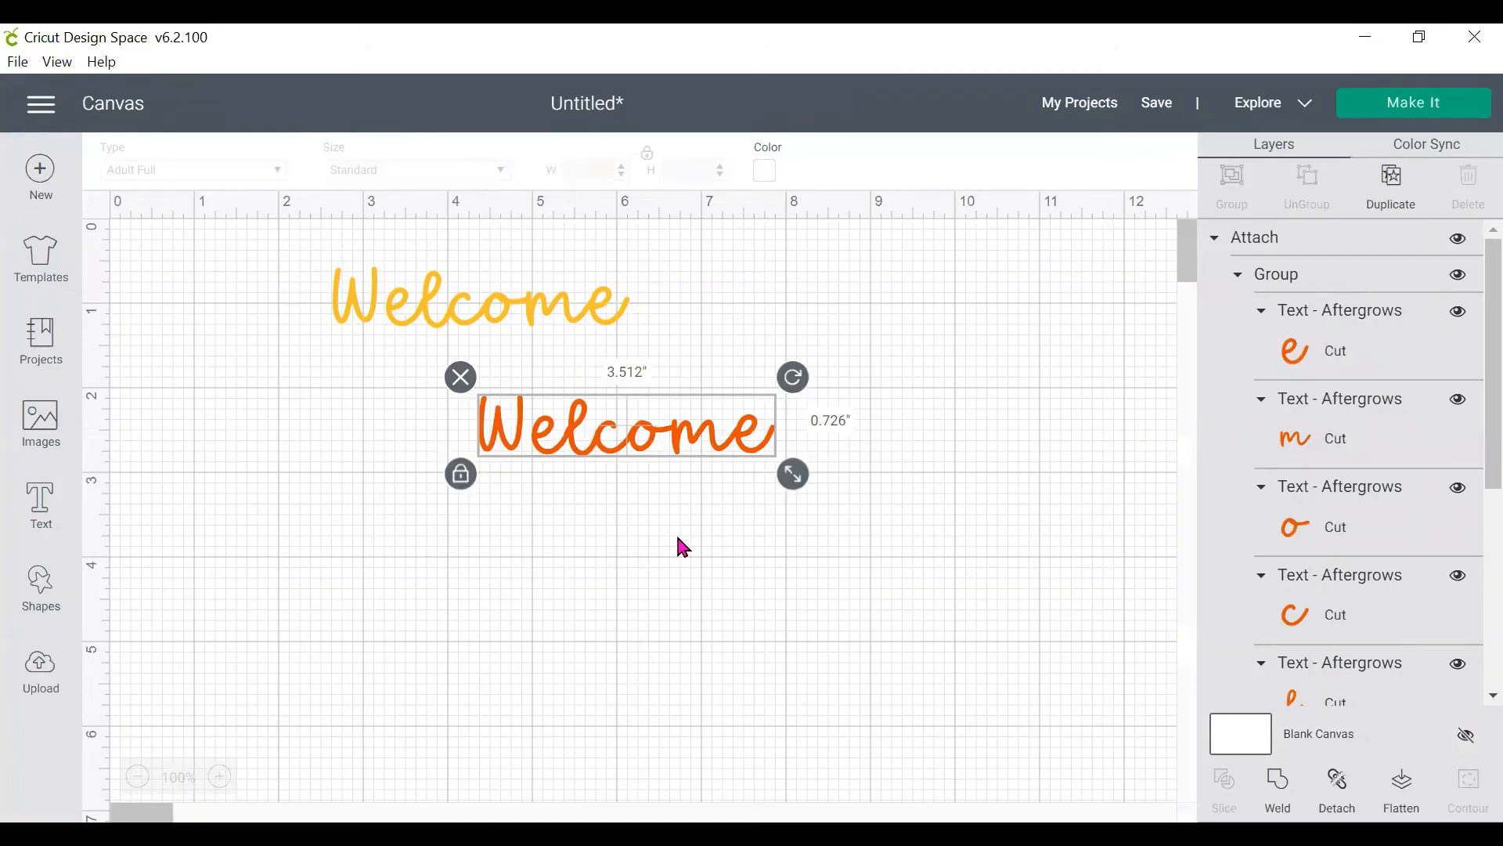
Step: Delete the attached orange "Welcome" and move the welded one slightly down and to the left
{"action": "left_click", "coordinate": [462, 379]}
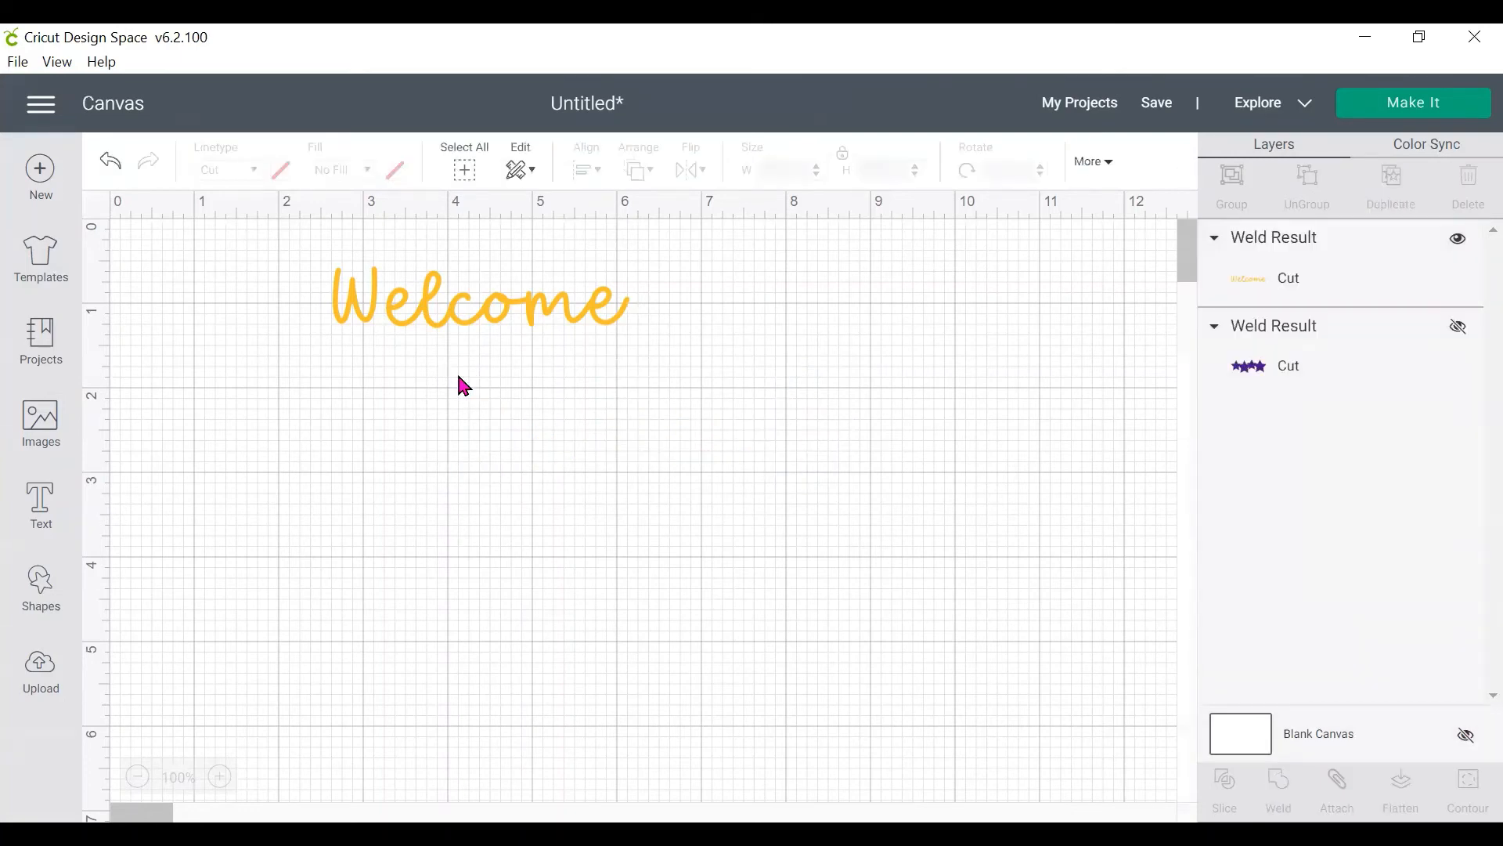
{"action": "left_click", "coordinate": [440, 326]}
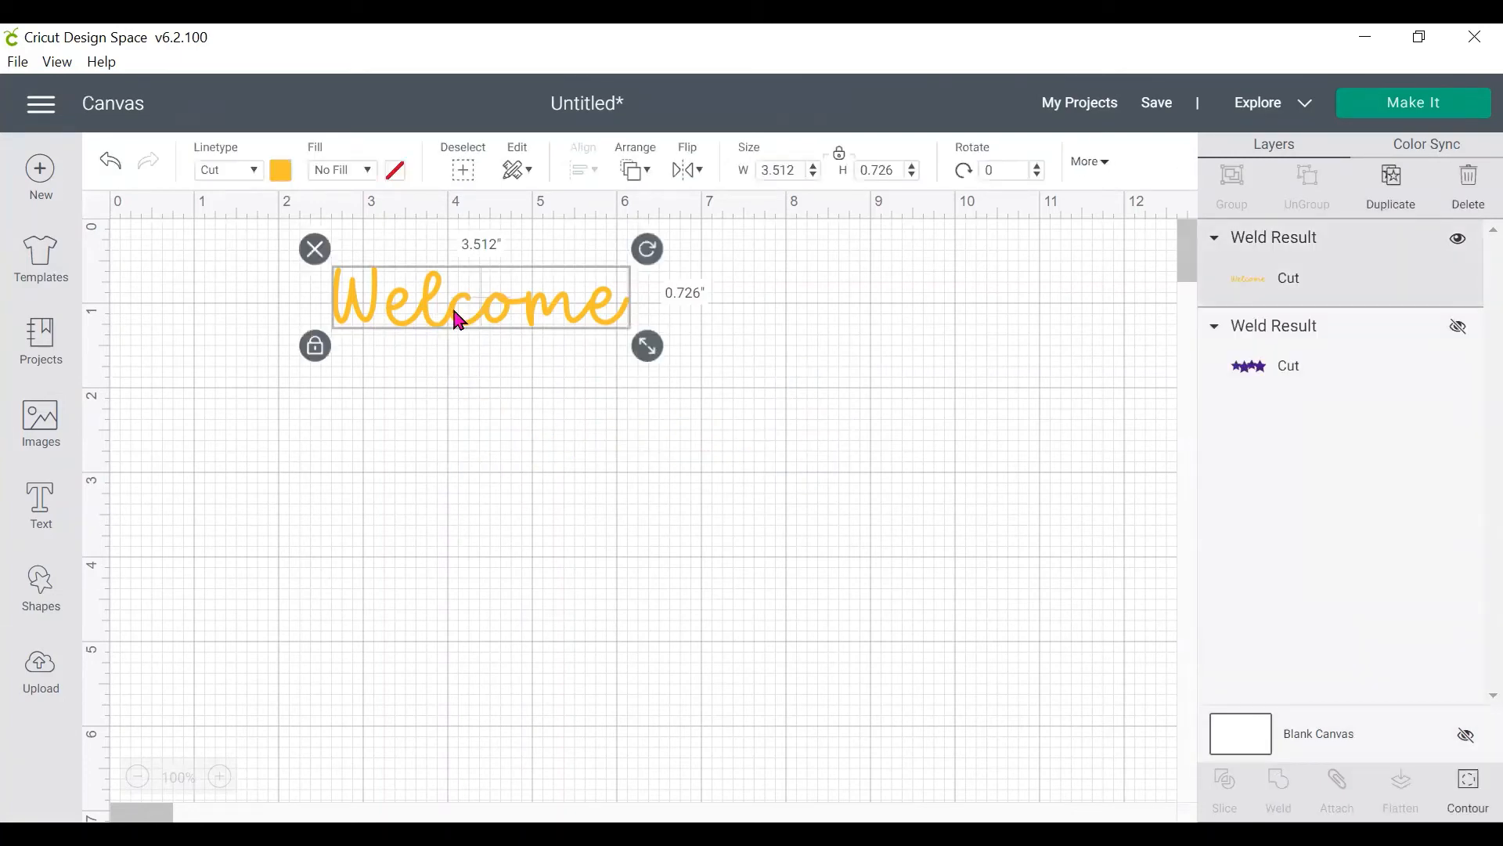
{"action": "left_click_drag", "start_coordinate": [465, 326], "coordinate": [443, 346]}
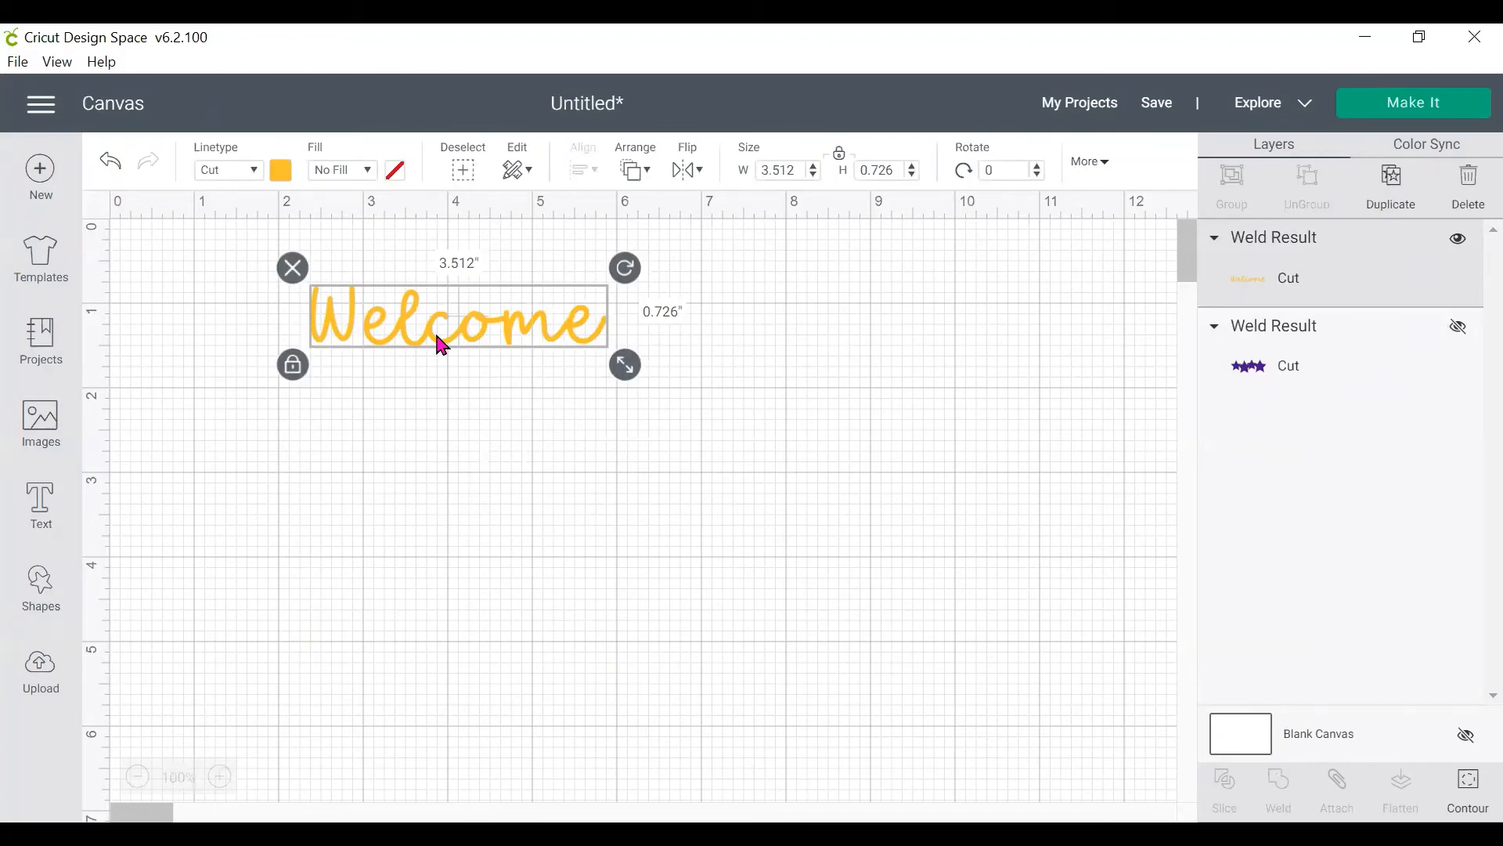
Step: Add a star shape and enlarge it proportionally to about 5.88 by 5.6 inches
{"action": "left_click", "coordinate": [30, 595]}
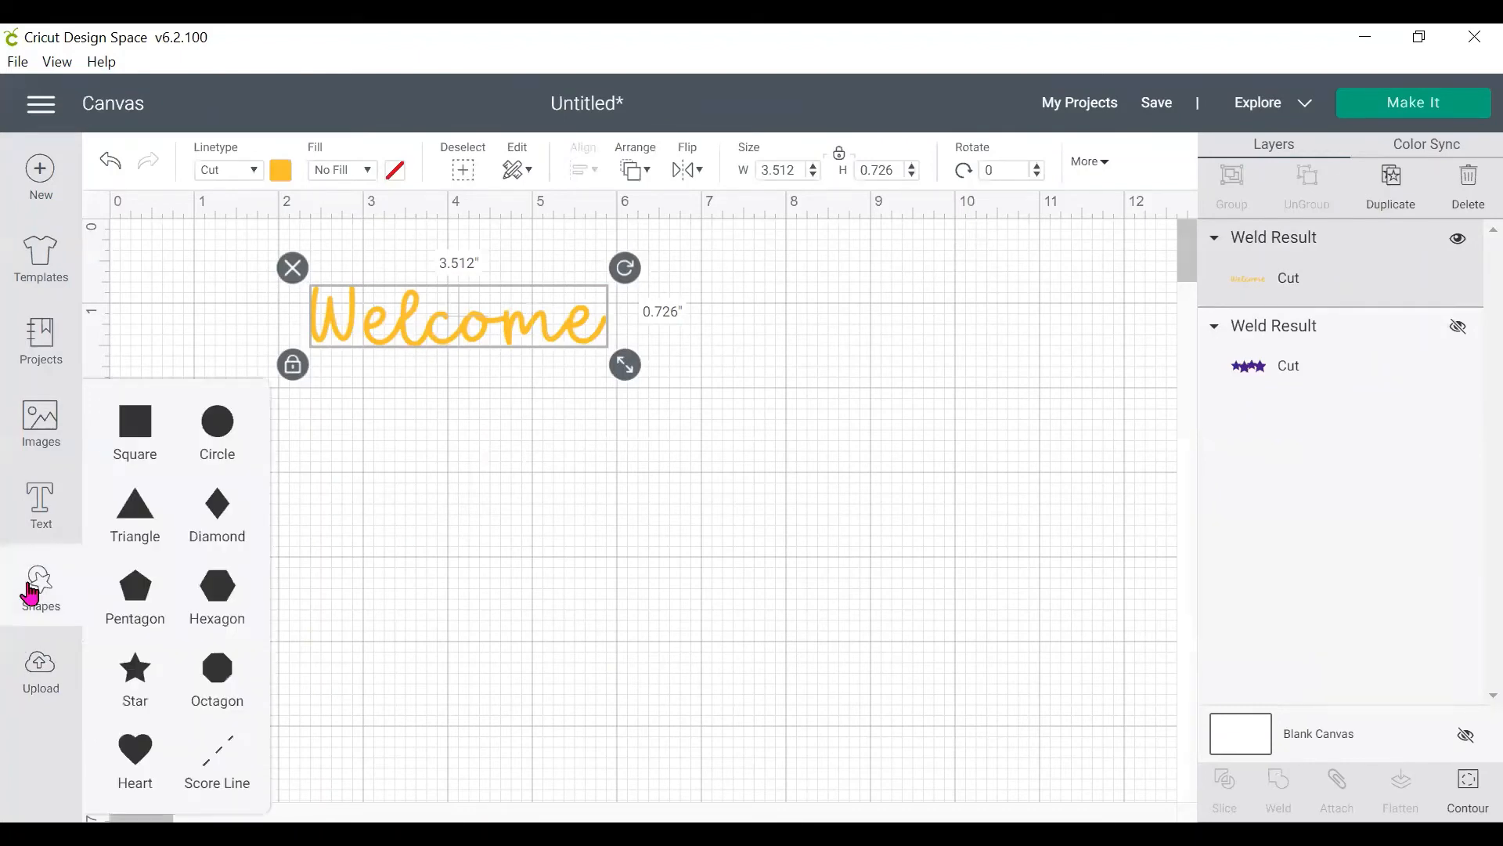
{"action": "left_click", "coordinate": [135, 672]}
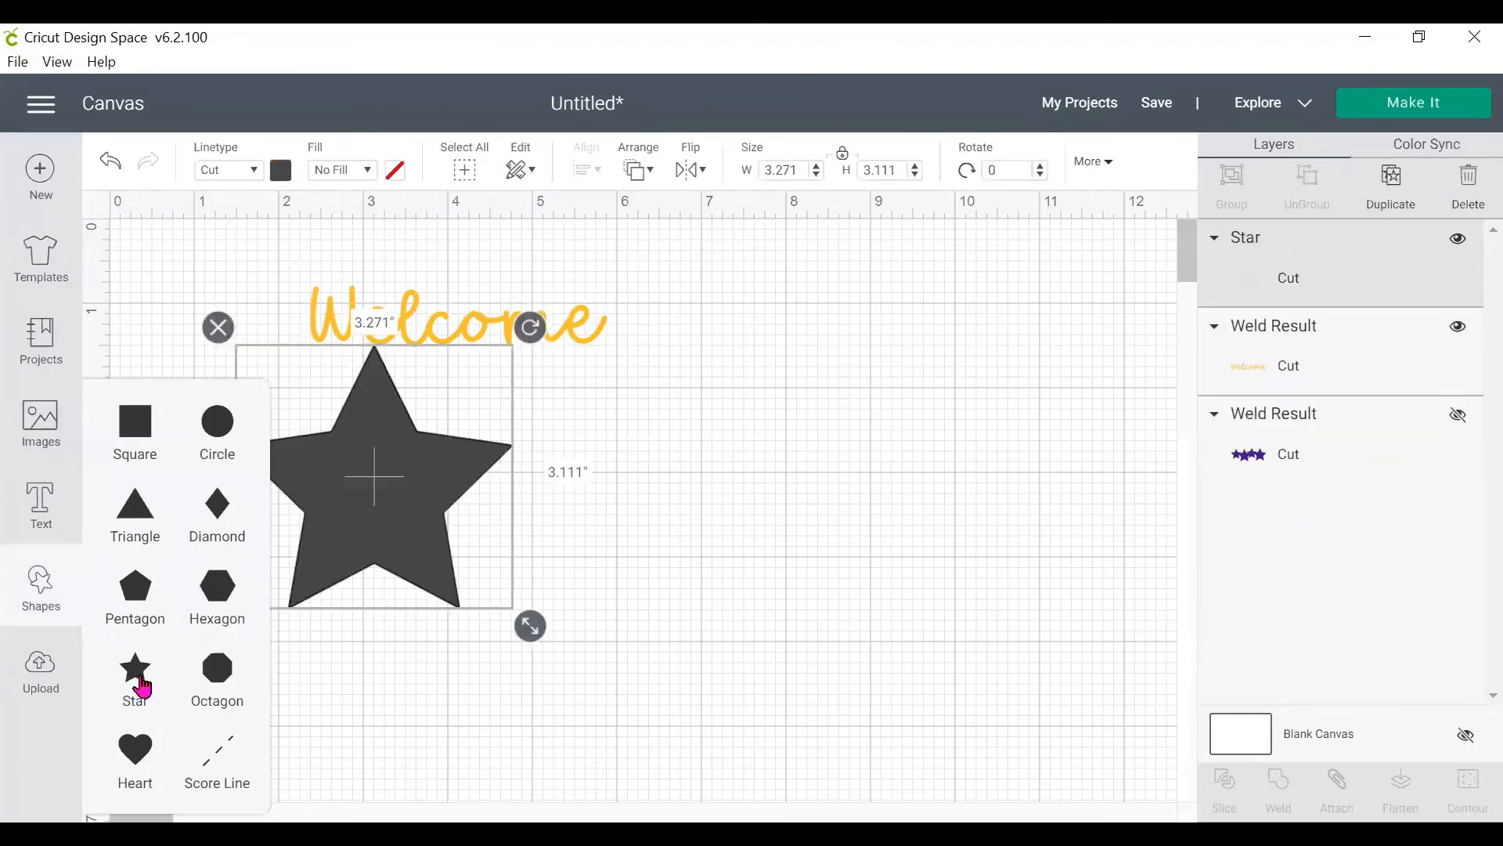
{"action": "left_click_drag", "start_coordinate": [530, 625], "coordinate": [750, 702]}
Step: Colour the star light green and move it up and to the right on the canvas
{"action": "left_click", "coordinate": [280, 170]}
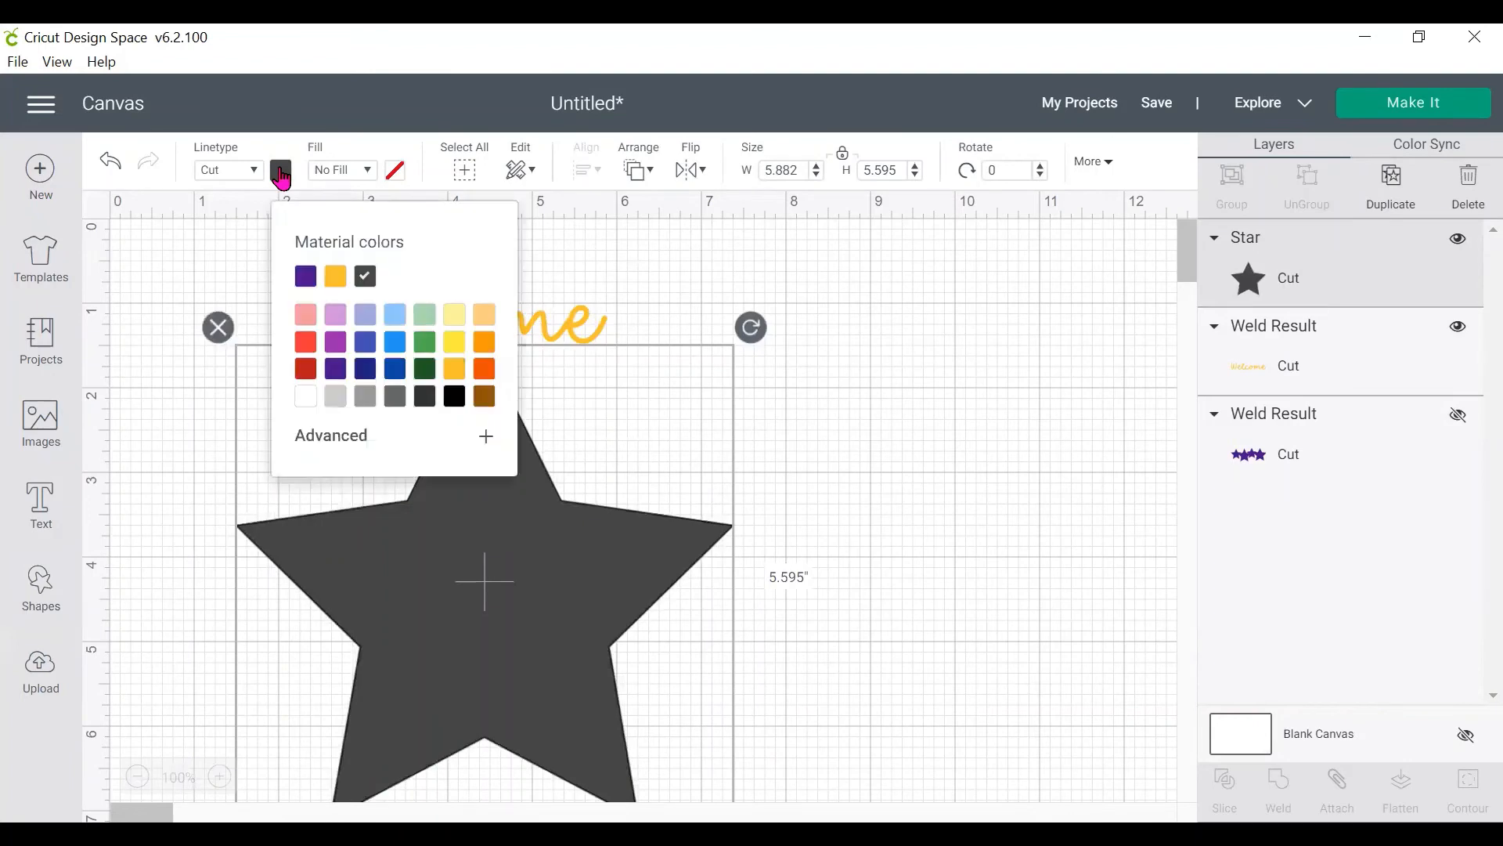
{"action": "left_click", "coordinate": [427, 317]}
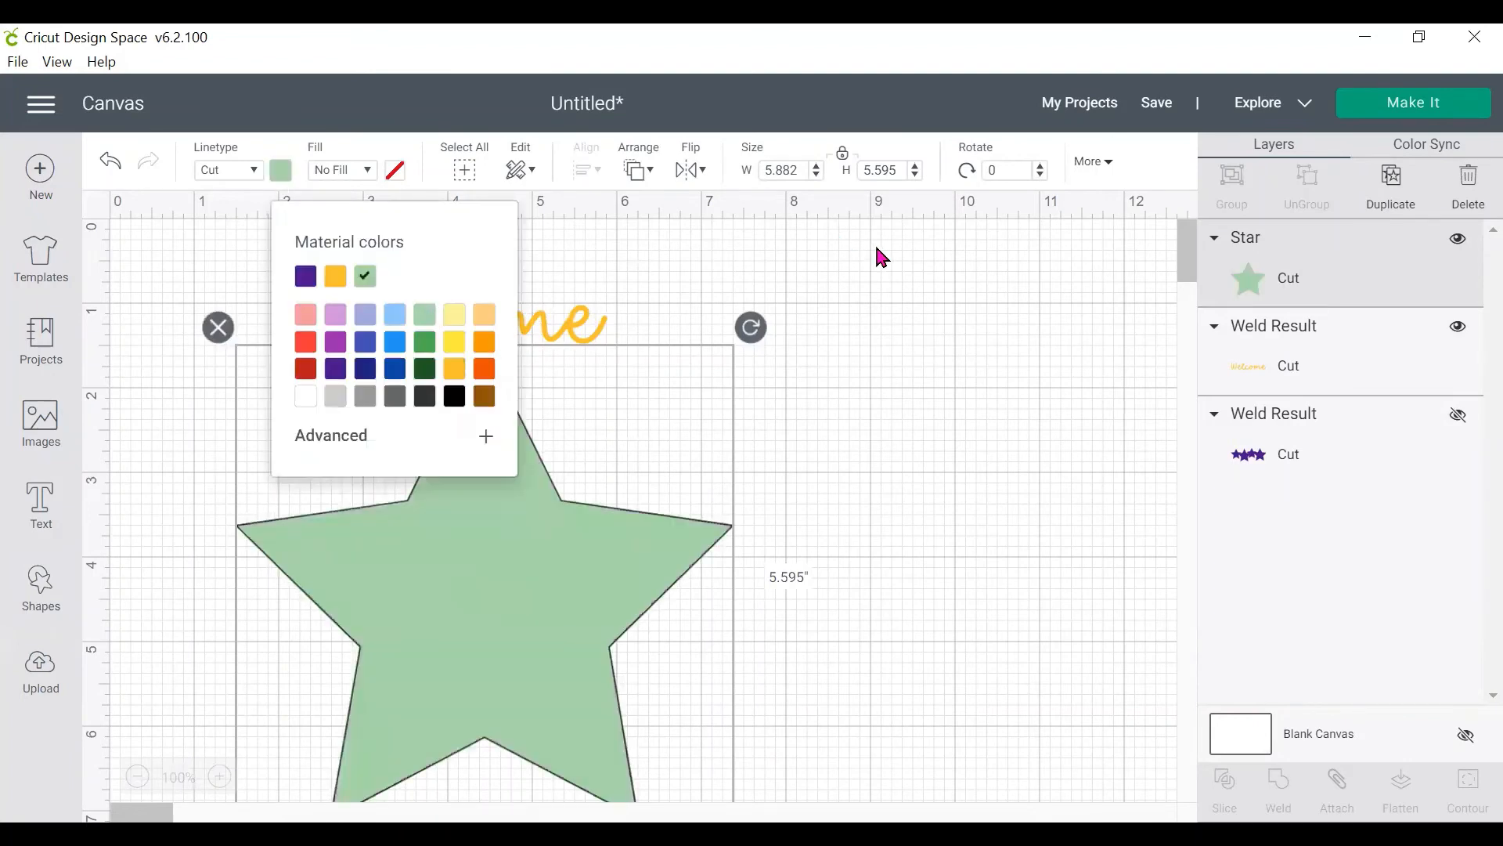
{"action": "left_click", "coordinate": [860, 345]}
{"action": "left_click_drag", "start_coordinate": [552, 540], "coordinate": [723, 418]}
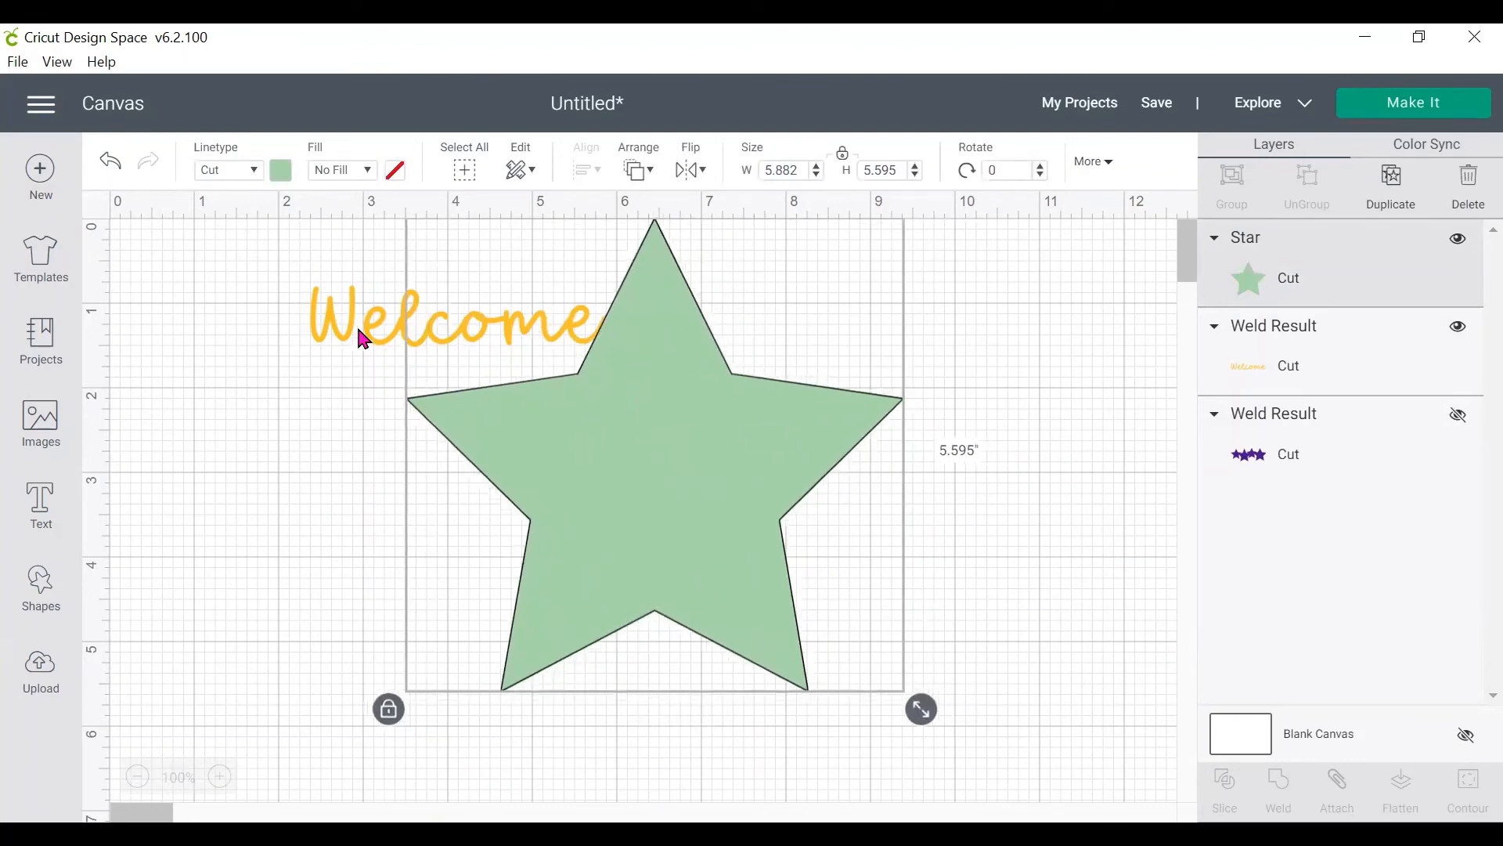
Step: Place the welded "Welcome" across the middle of the star and move it forward in the stacking order
{"action": "left_click_drag", "start_coordinate": [362, 339], "coordinate": [319, 357]}
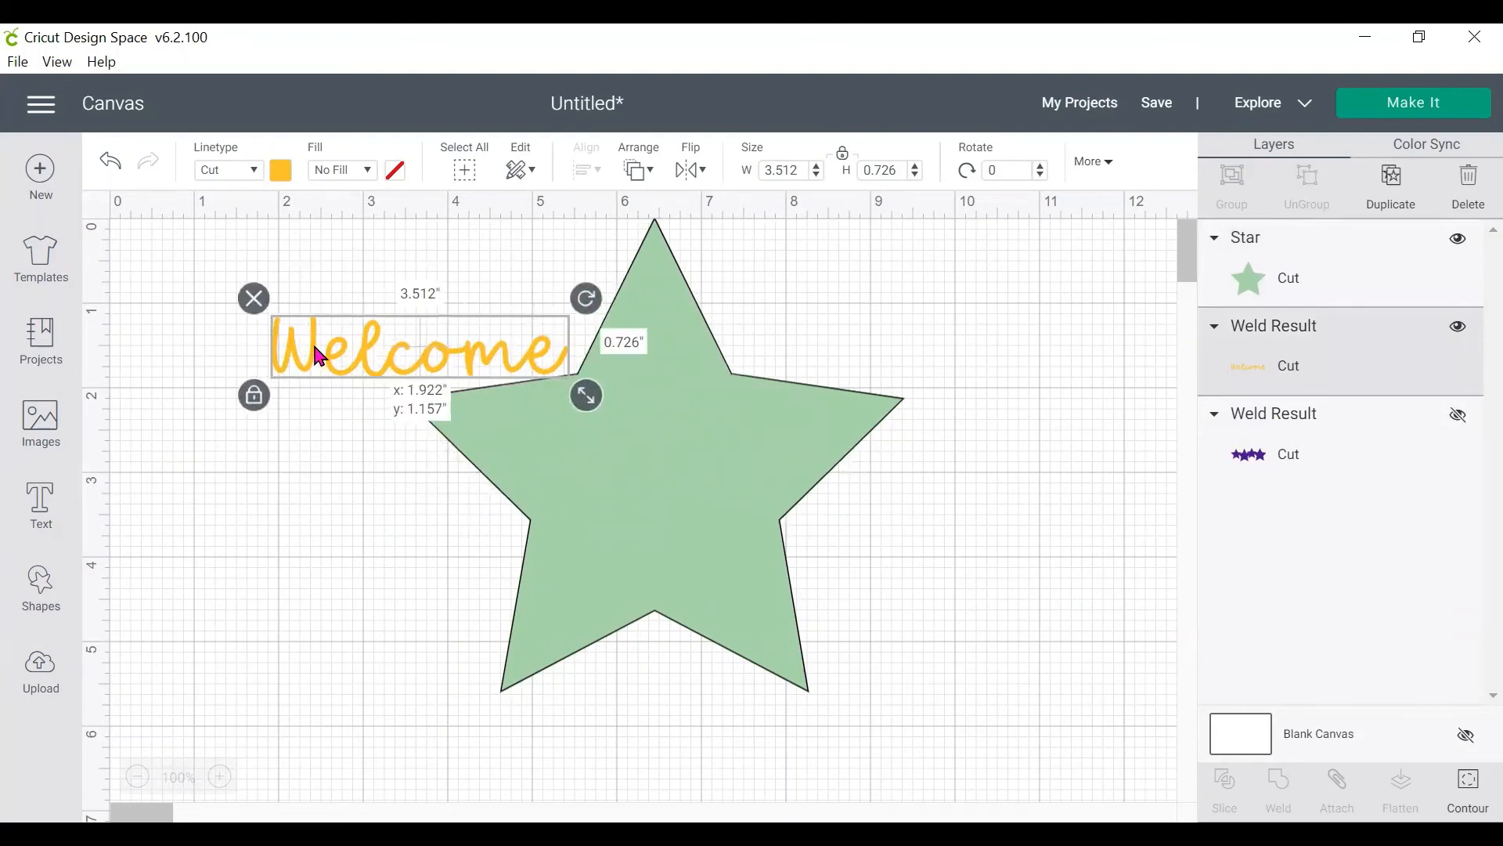
{"action": "left_click_drag", "start_coordinate": [315, 349], "coordinate": [558, 440]}
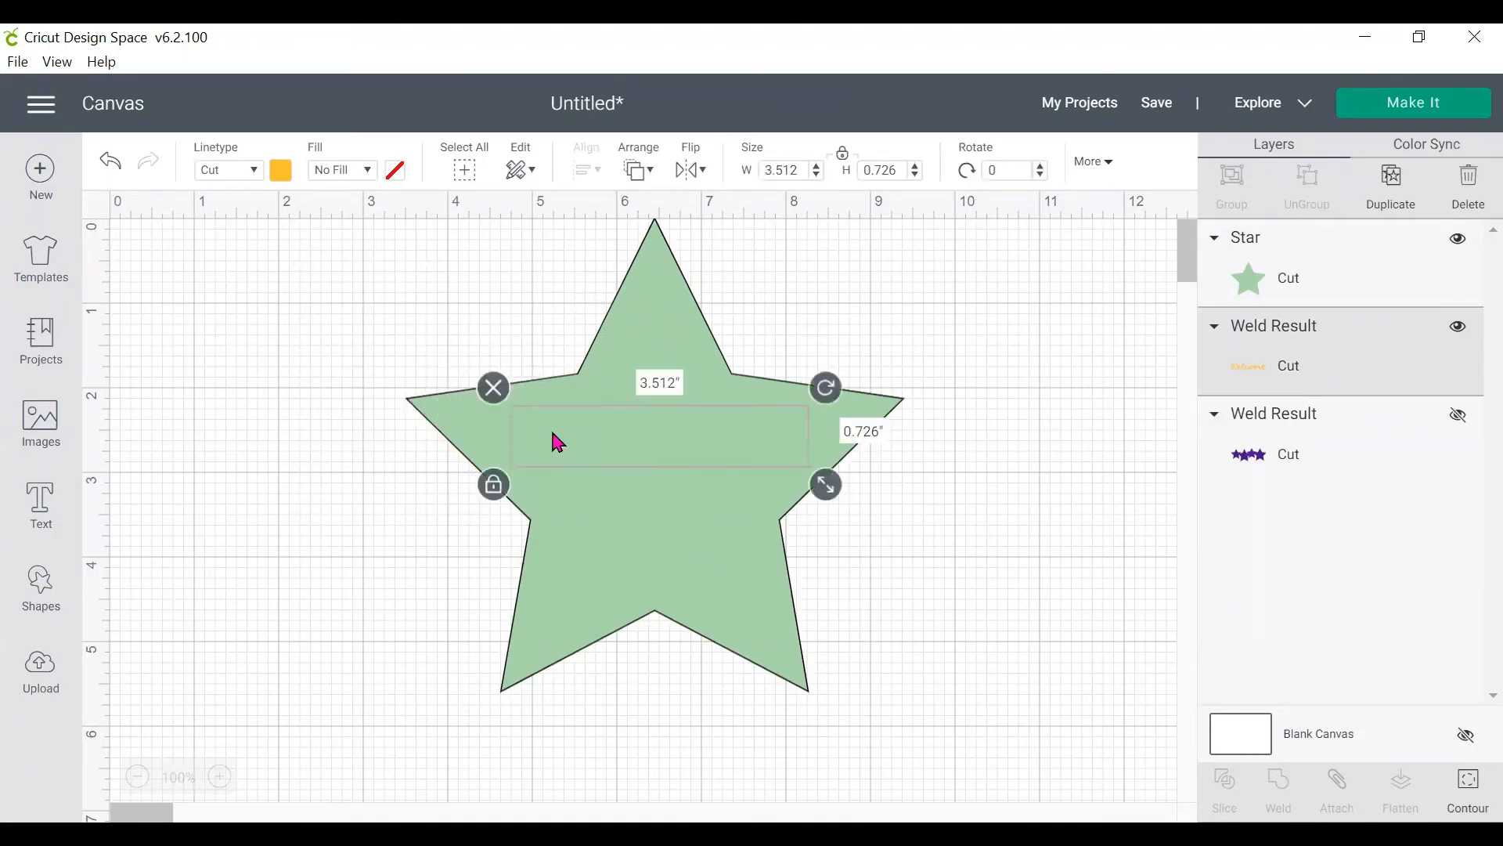
{"action": "left_click", "coordinate": [653, 182]}
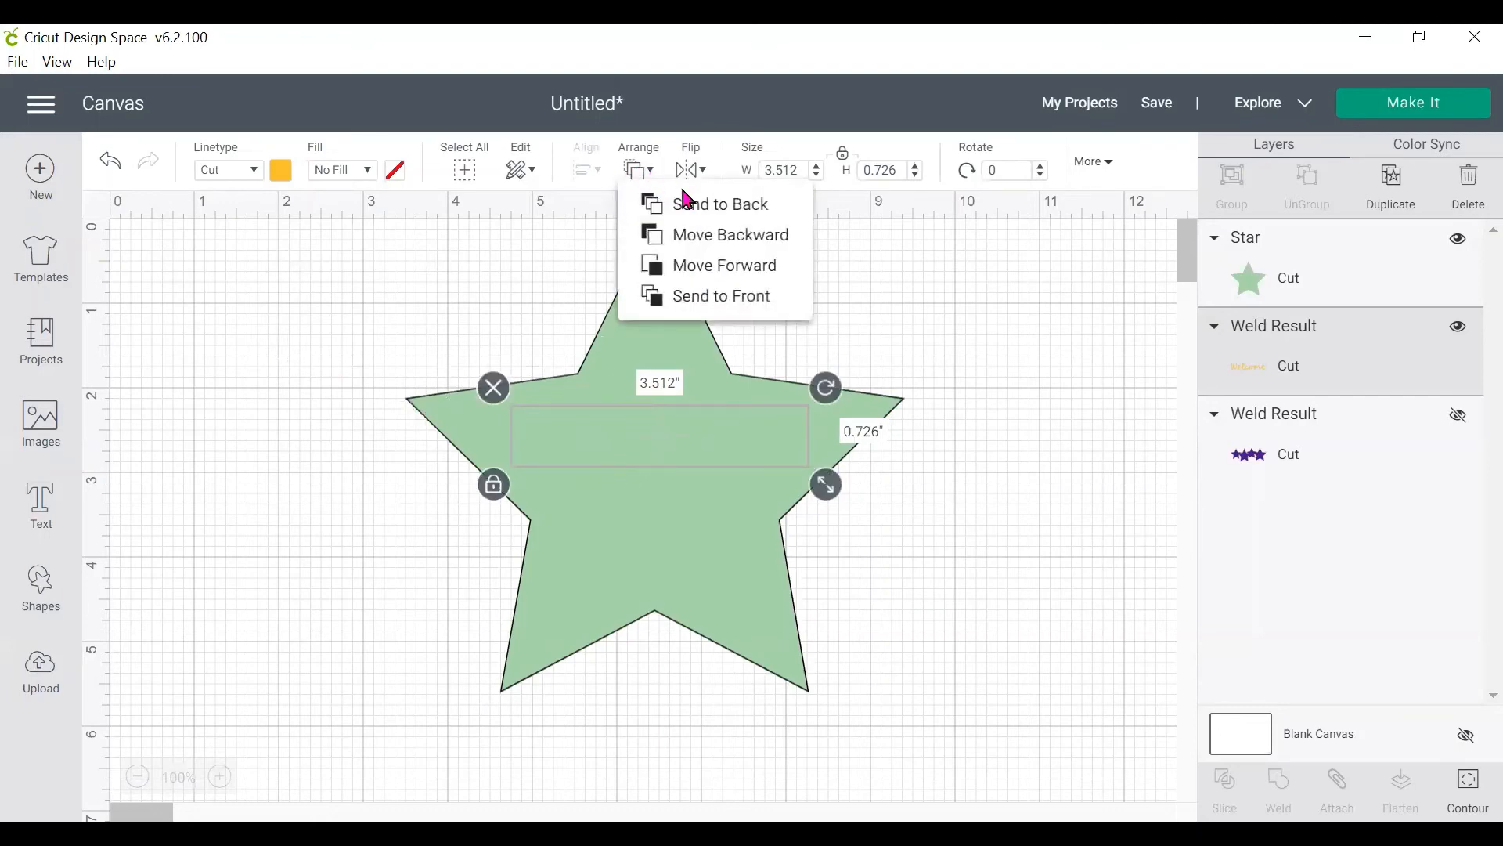
{"action": "left_click", "coordinate": [713, 270]}
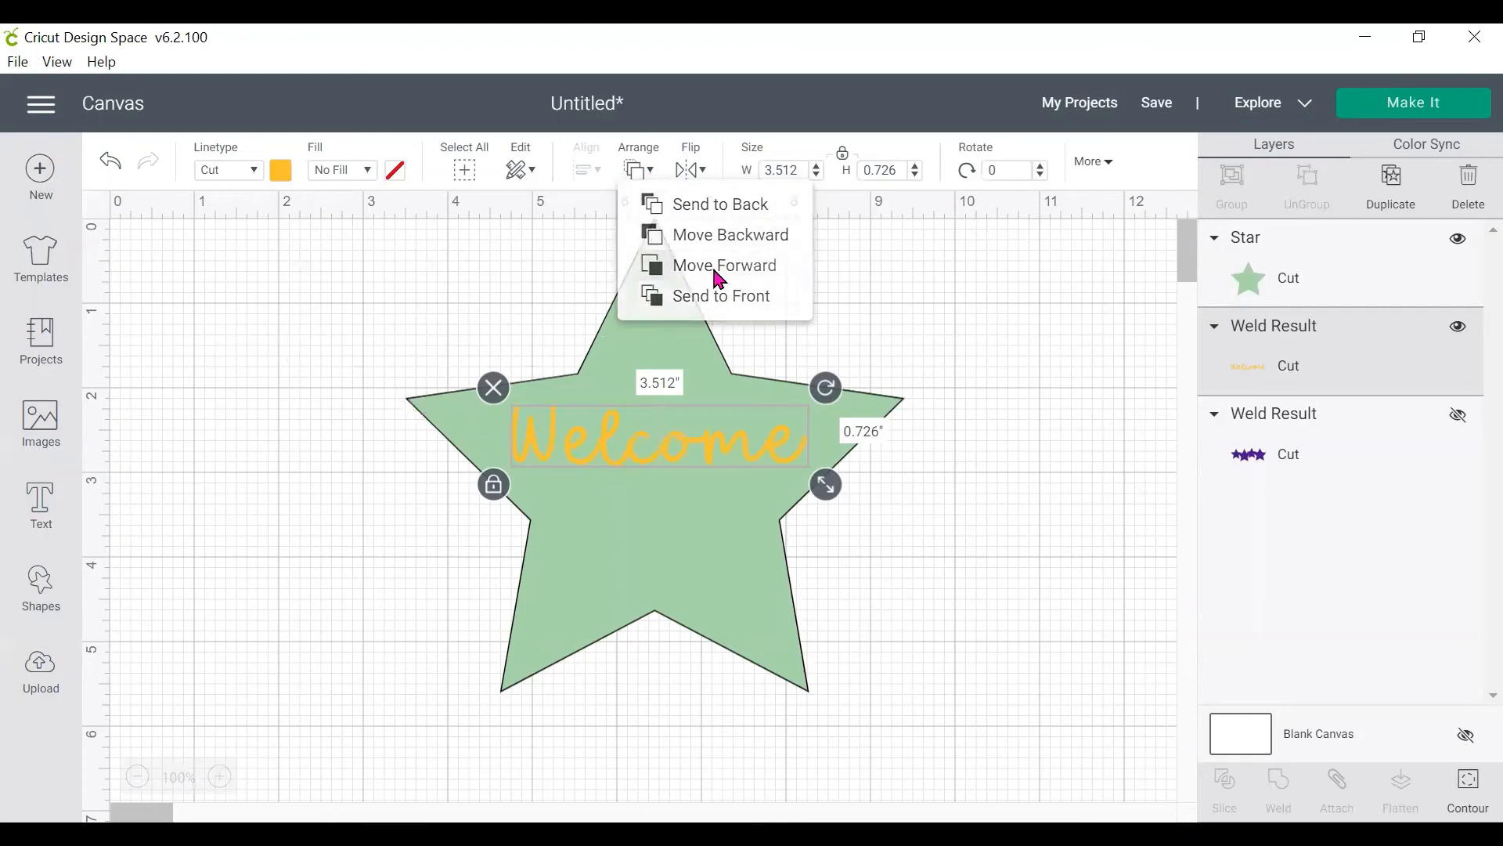
Step: Recolour the welded "Welcome" on the star to blue
{"action": "left_click", "coordinate": [281, 171]}
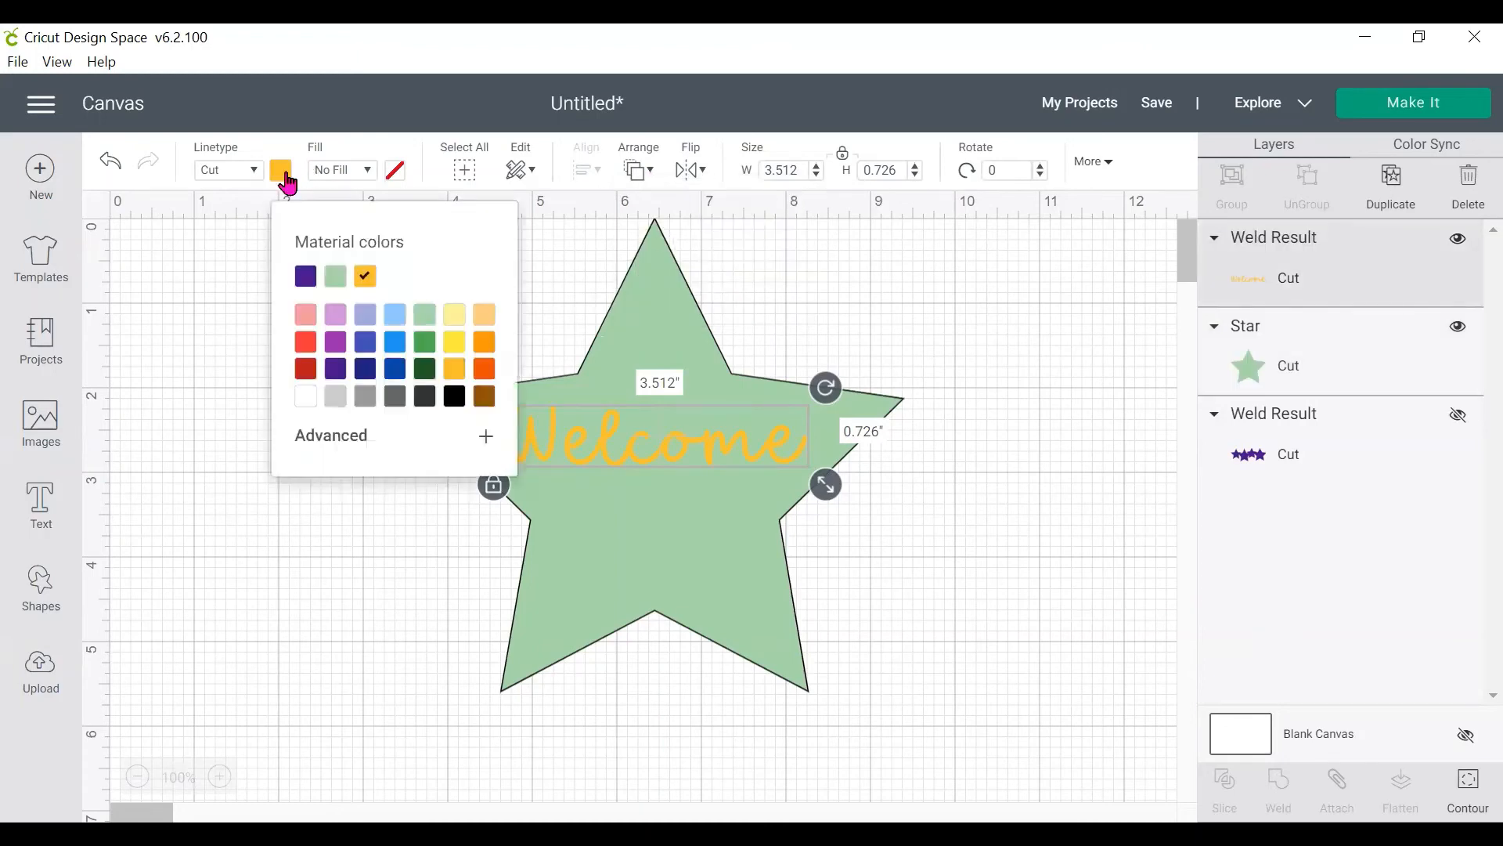
{"action": "left_click", "coordinate": [365, 345]}
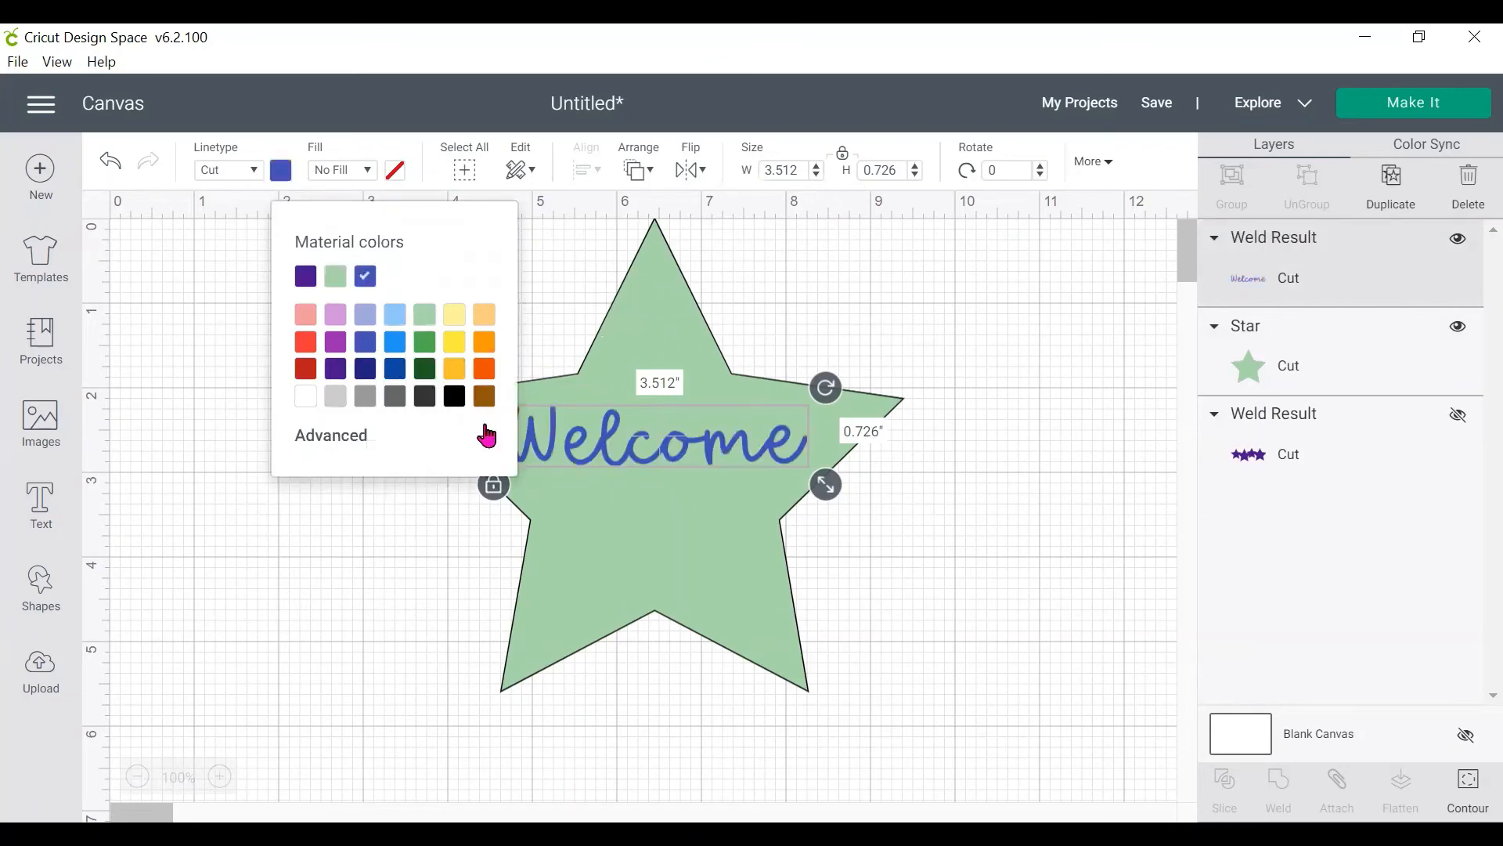
{"action": "left_click", "coordinate": [963, 548]}
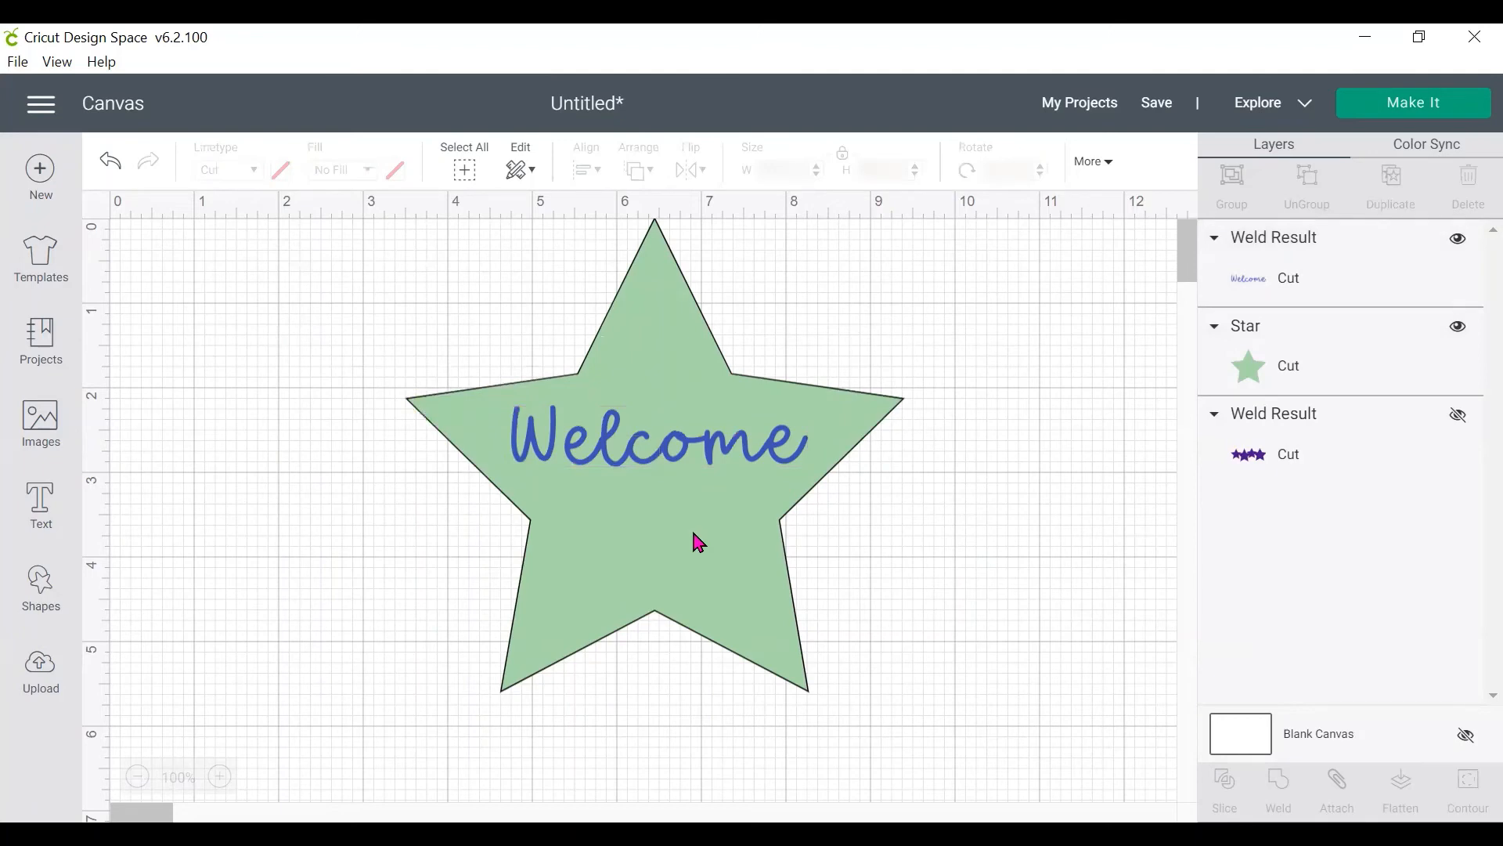
Step: Select the green star together with the blue "Welcome" and slice the word out of the star
{"action": "left_click", "coordinate": [887, 547]}
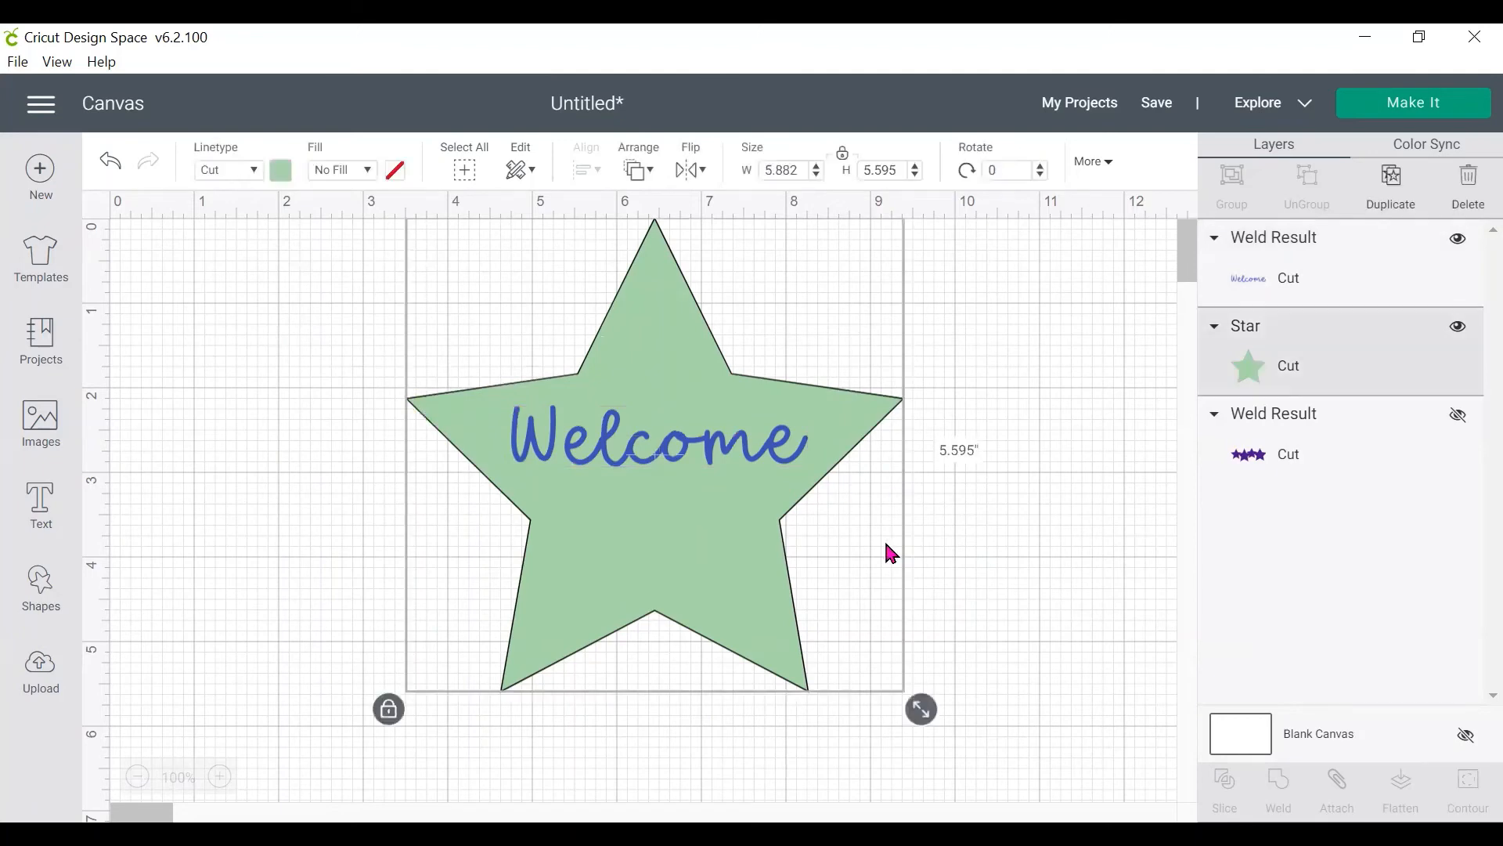
{"action": "left_click", "coordinate": [971, 475]}
{"action": "left_click", "coordinate": [753, 468]}
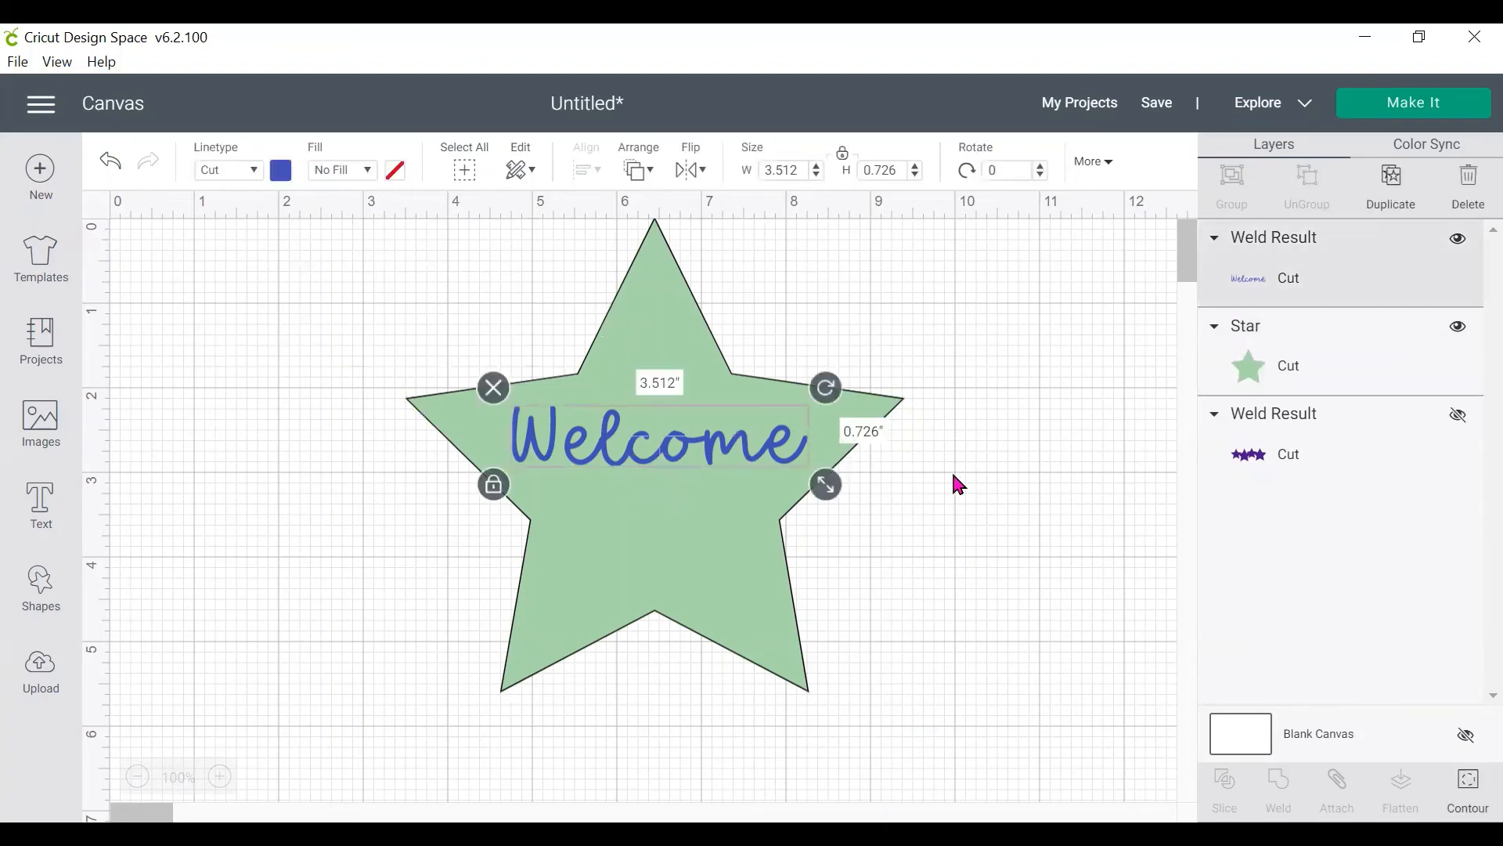
{"action": "left_click", "coordinate": [881, 559]}
{"action": "left_click_drag", "start_coordinate": [1012, 515], "coordinate": [391, 437]}
{"action": "left_click", "coordinate": [1214, 781]}
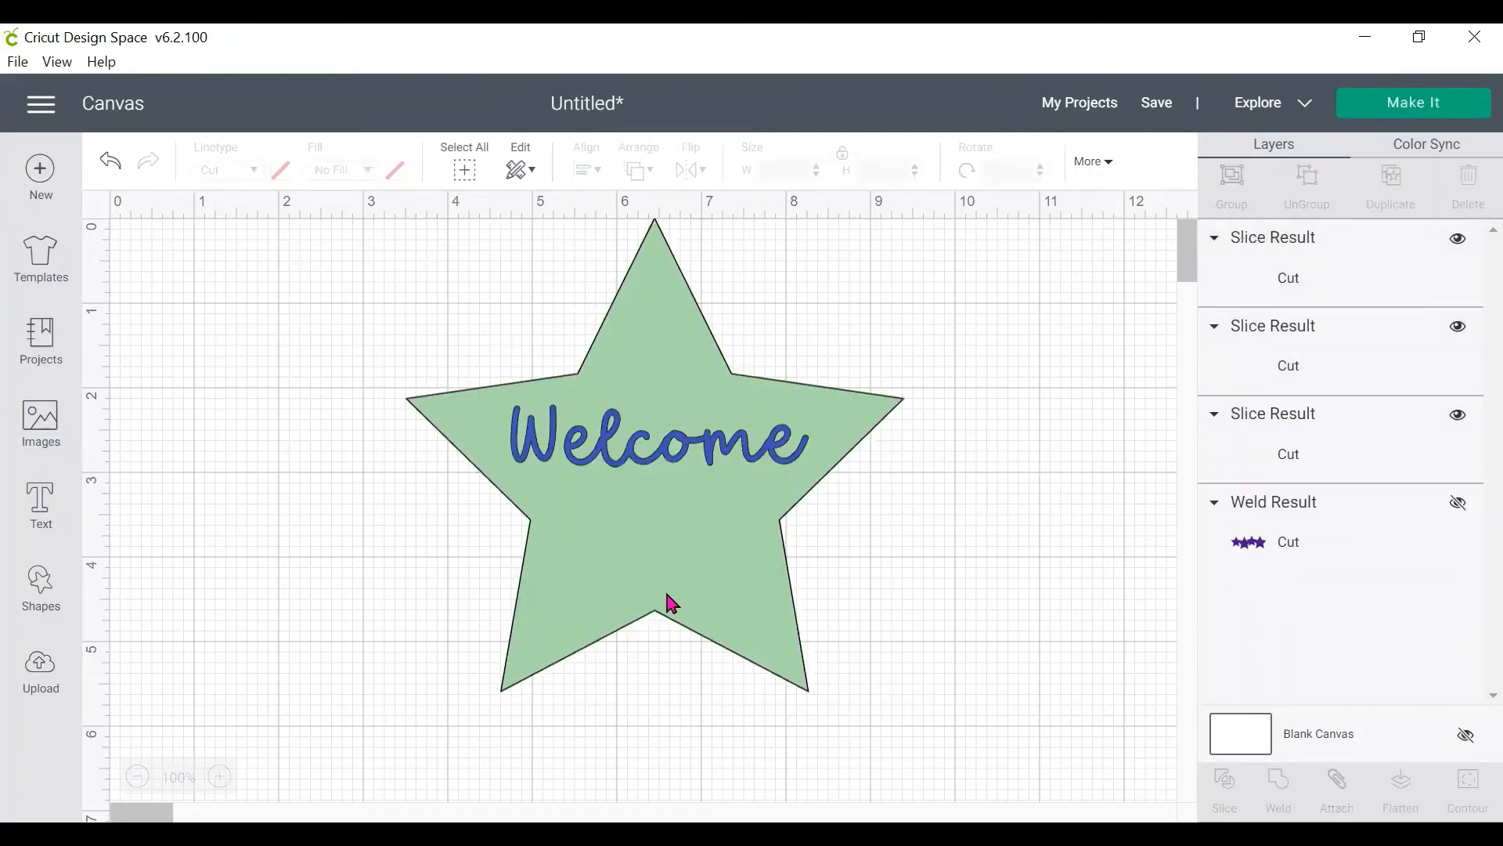
Step: Move the cut star to the left and hide the blue "Welcome" slice result
{"action": "left_click_drag", "start_coordinate": [728, 577], "coordinate": [543, 558]}
{"action": "left_click", "coordinate": [802, 445]}
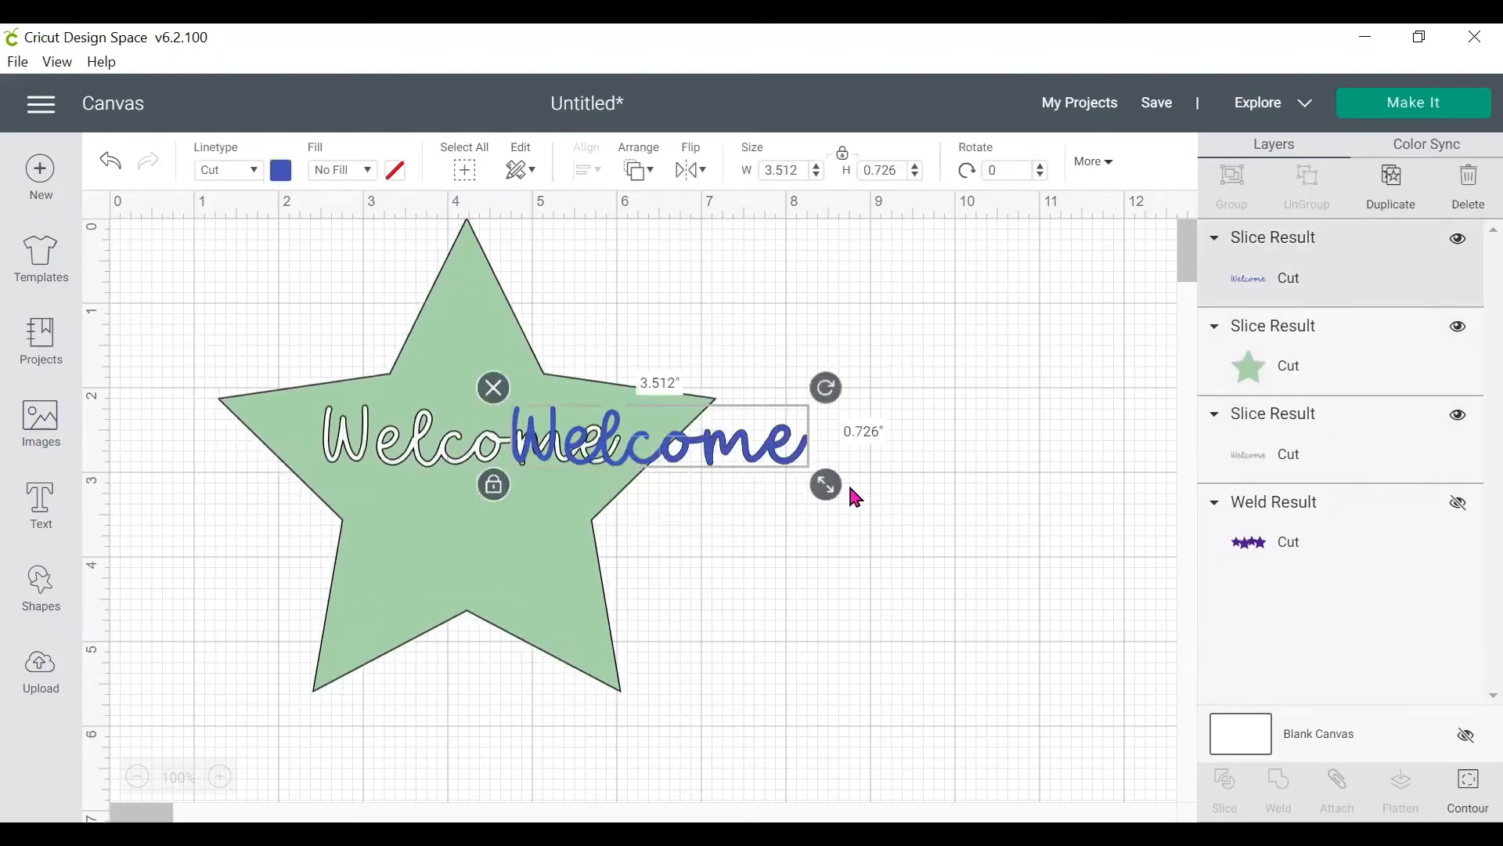
{"action": "left_click", "coordinate": [1457, 240]}
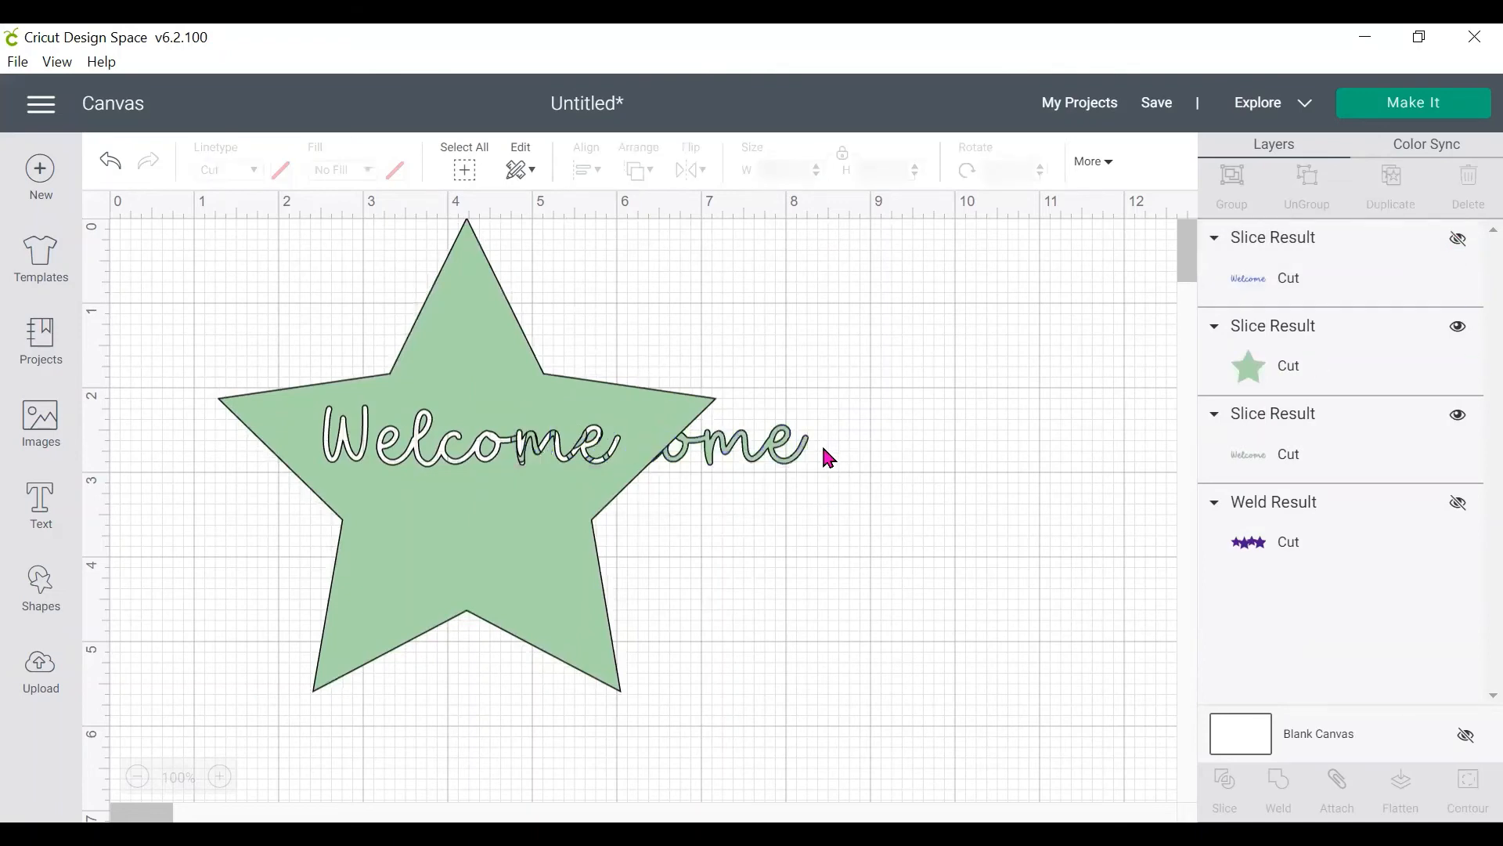
Step: Move the cut star down and to the left, clear of the green "Welcome" piece
{"action": "left_click", "coordinate": [797, 451]}
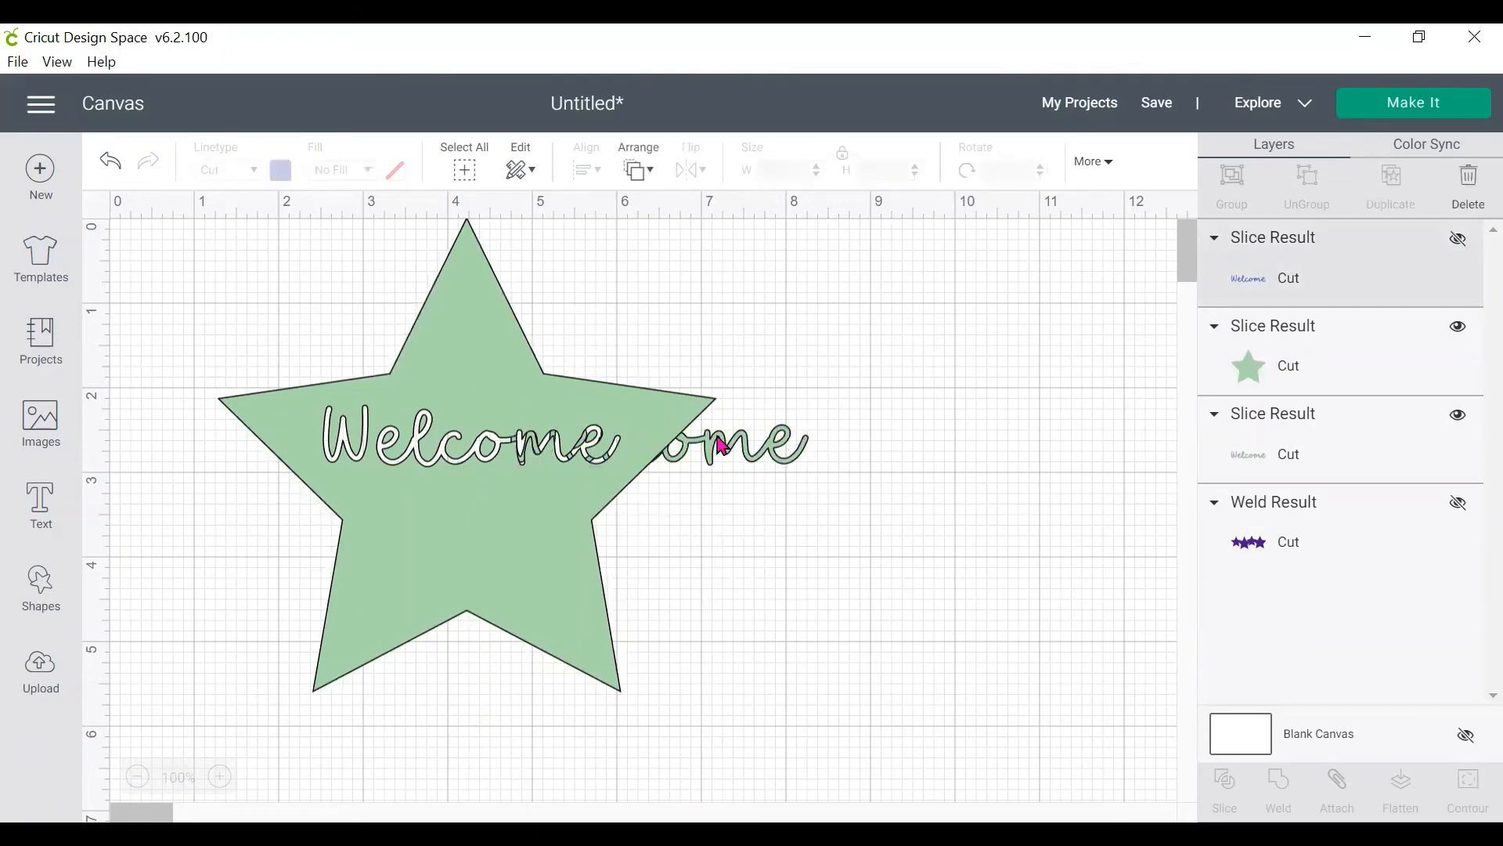
{"action": "left_click_drag", "start_coordinate": [602, 423], "coordinate": [535, 495]}
{"action": "left_click", "coordinate": [651, 445]}
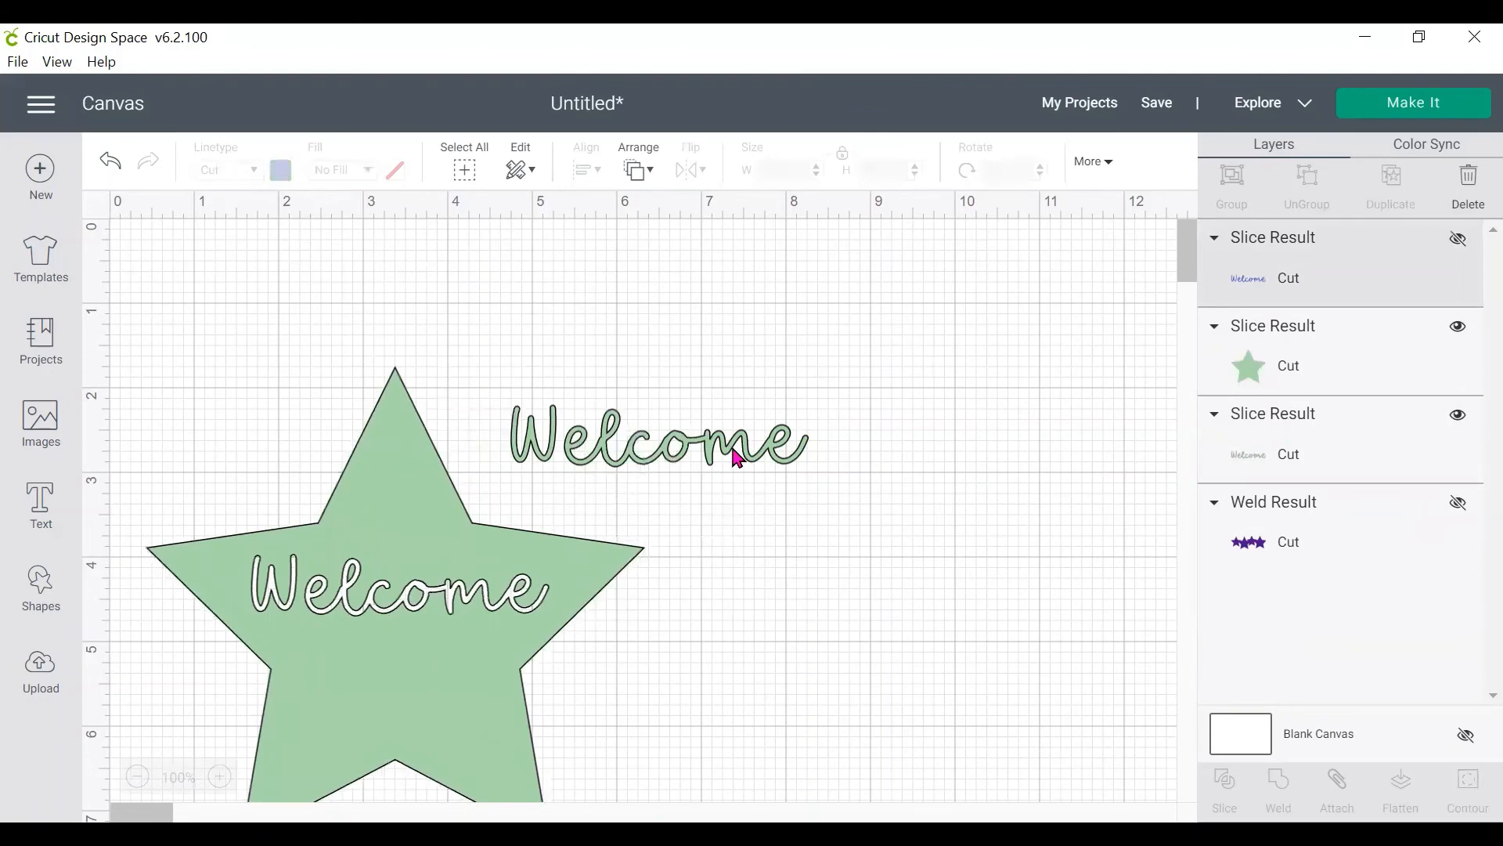
Step: Move the cut star back up and to the right, and hide the green "Welcome" slice result
{"action": "left_click_drag", "start_coordinate": [399, 547], "coordinate": [560, 406]}
{"action": "left_click", "coordinate": [1457, 415]}
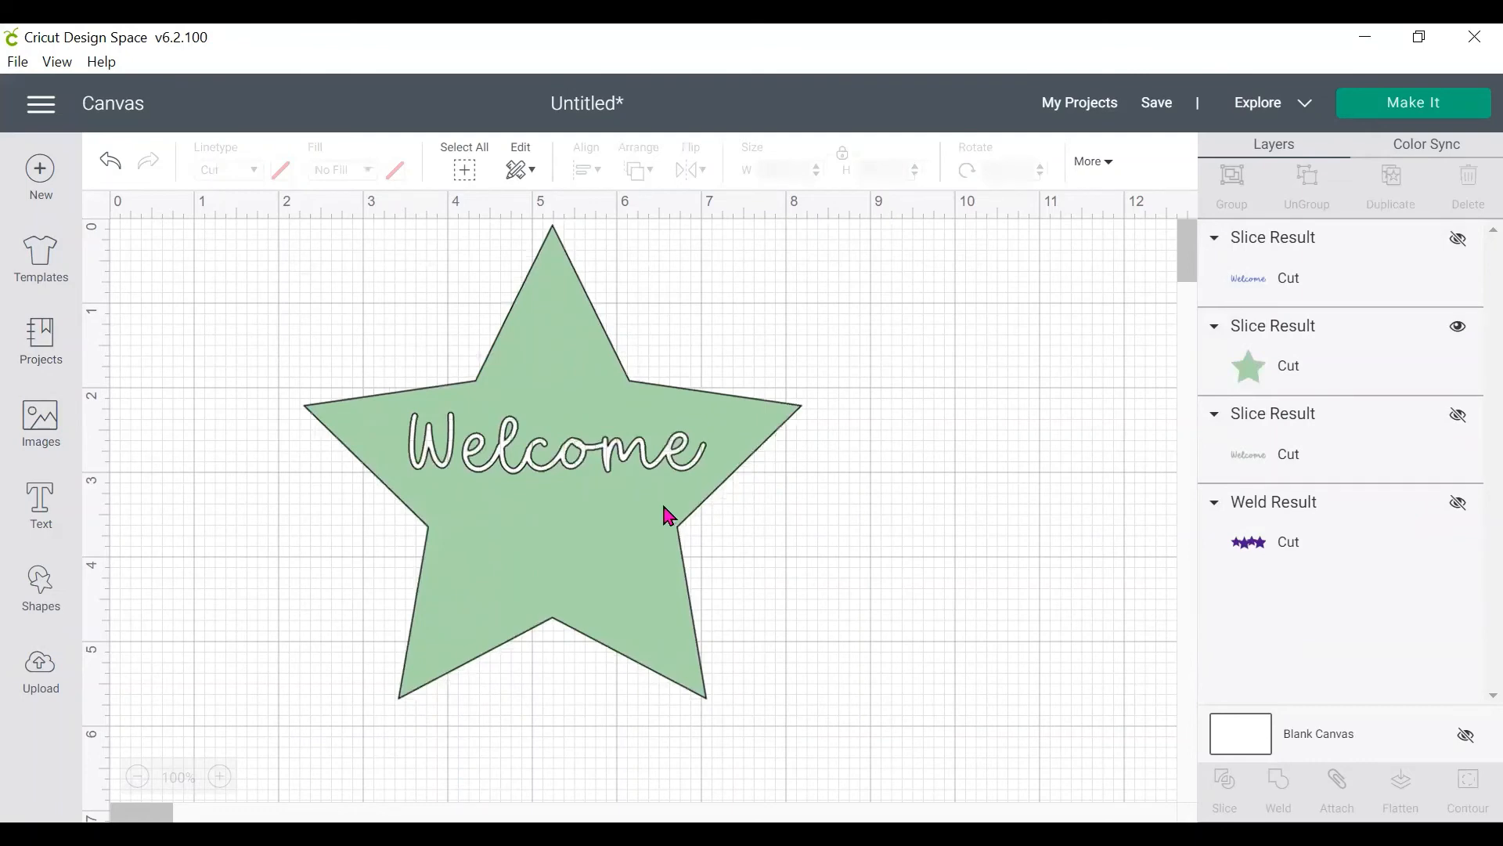
{"action": "left_click", "coordinate": [595, 577]}
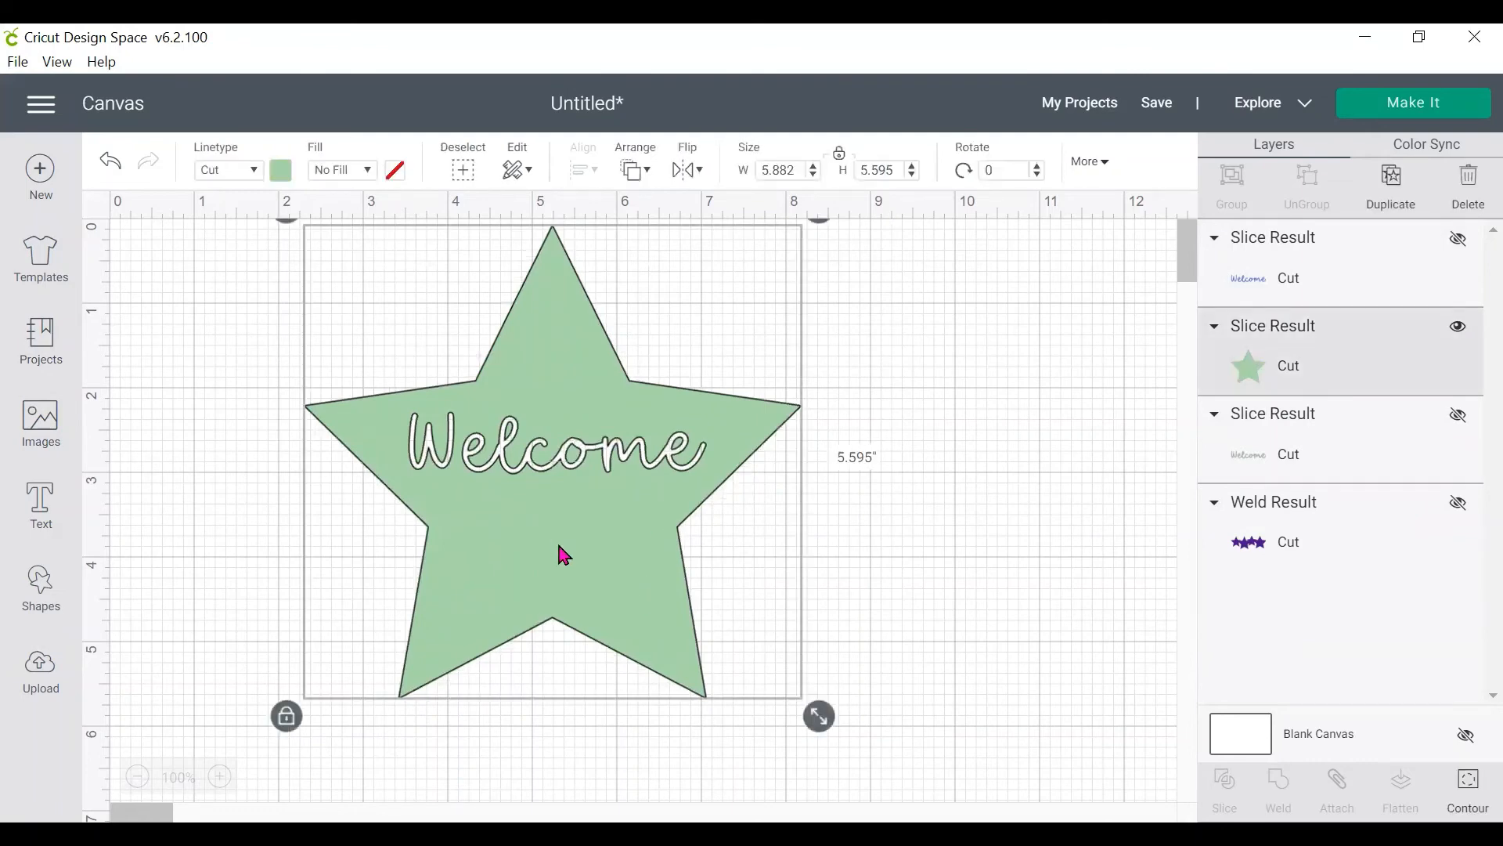
Step: Insert the round Tree Mandala image from the image library, trying out selecting and deselecting it first
{"action": "left_click", "coordinate": [23, 429]}
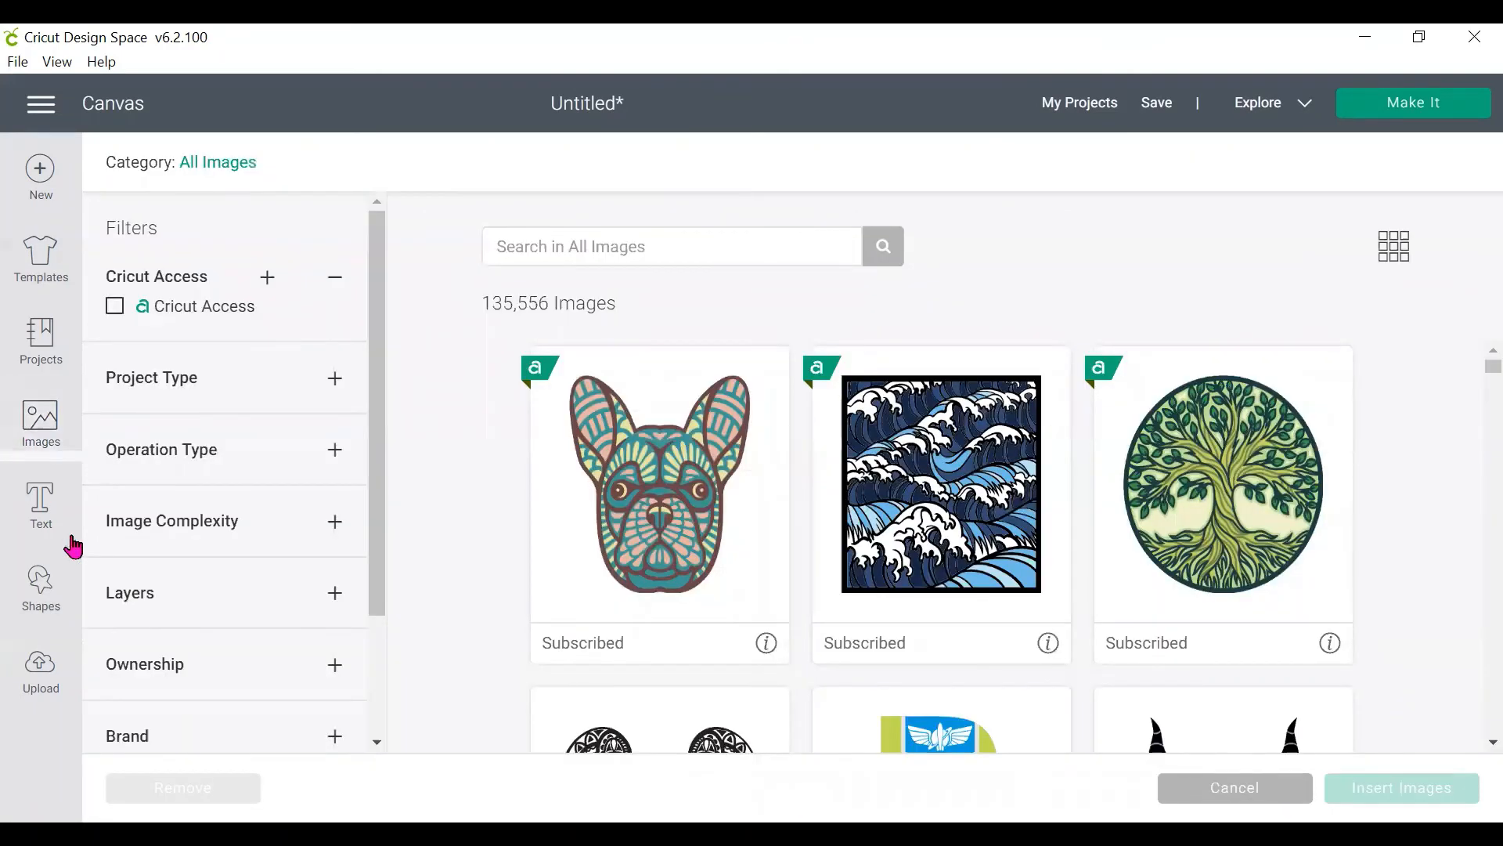
{"action": "left_click", "coordinate": [1166, 537]}
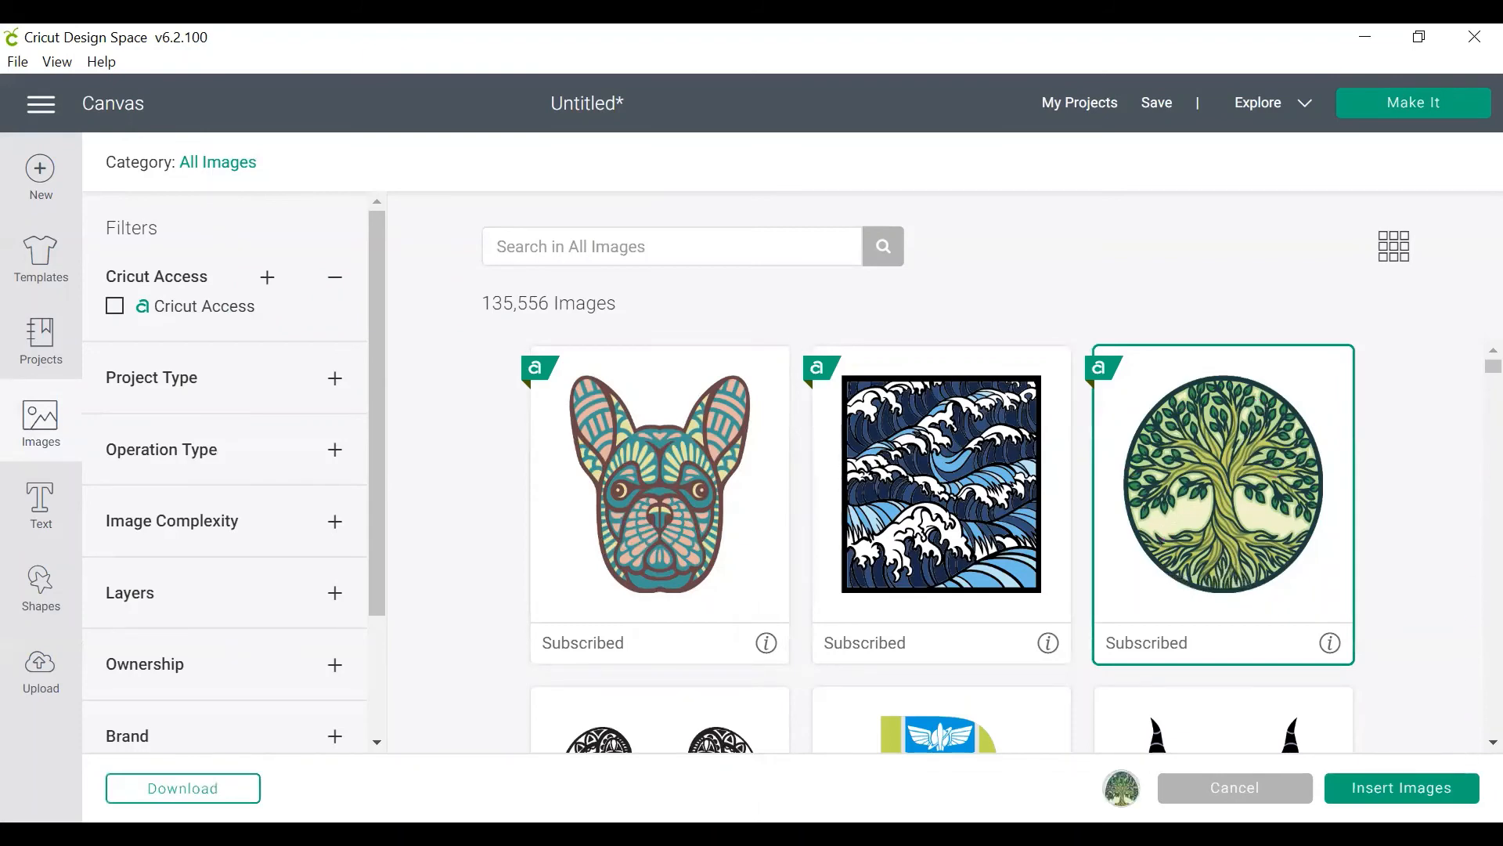
{"action": "scroll", "coordinate": [1252, 469], "scroll_direction": "down", "scroll_amount": 3}
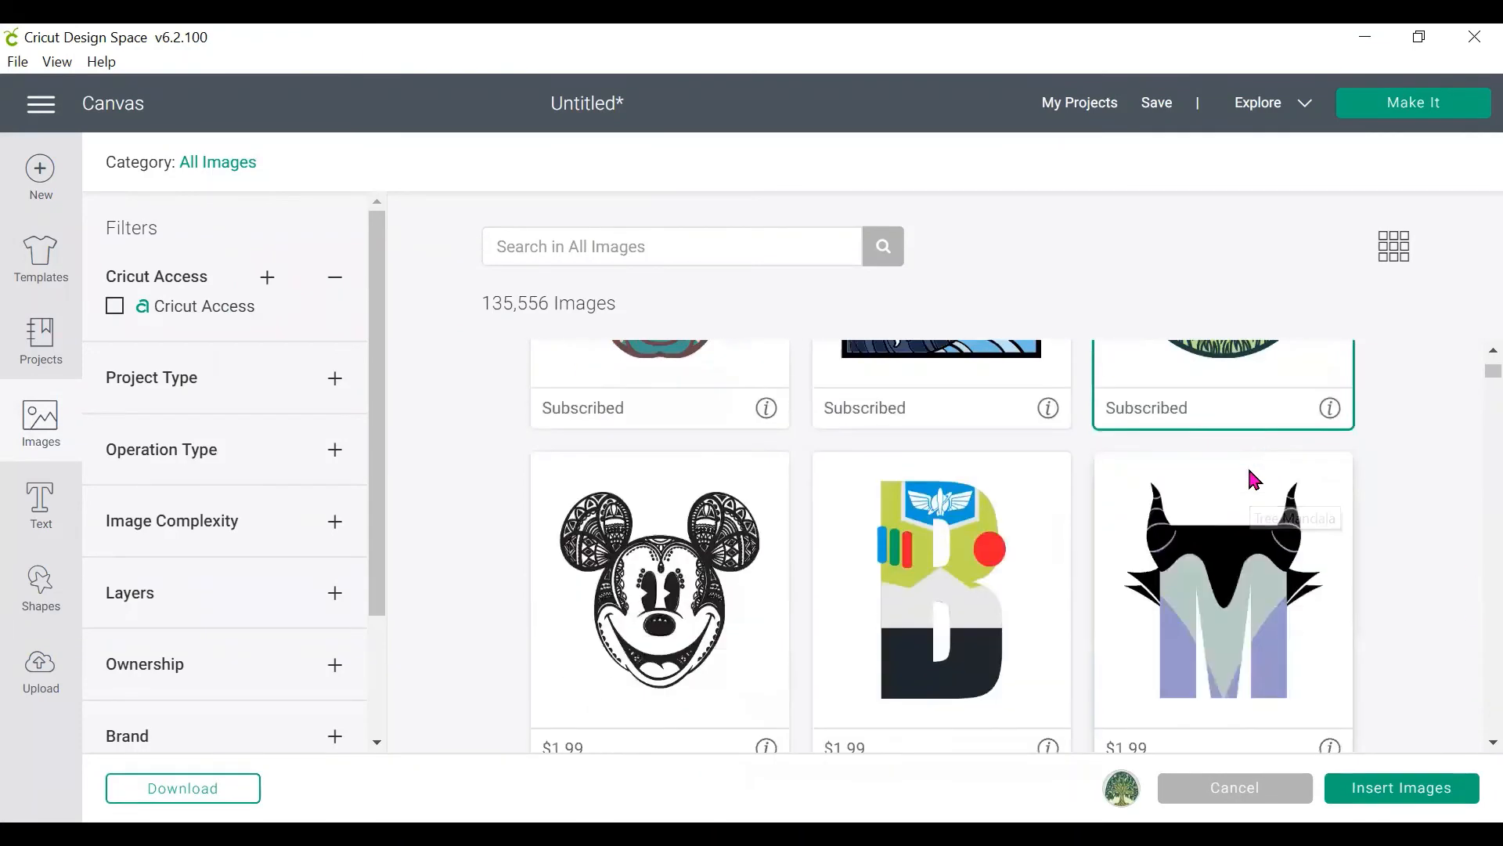
{"action": "mouse_move", "coordinate": [1122, 787]}
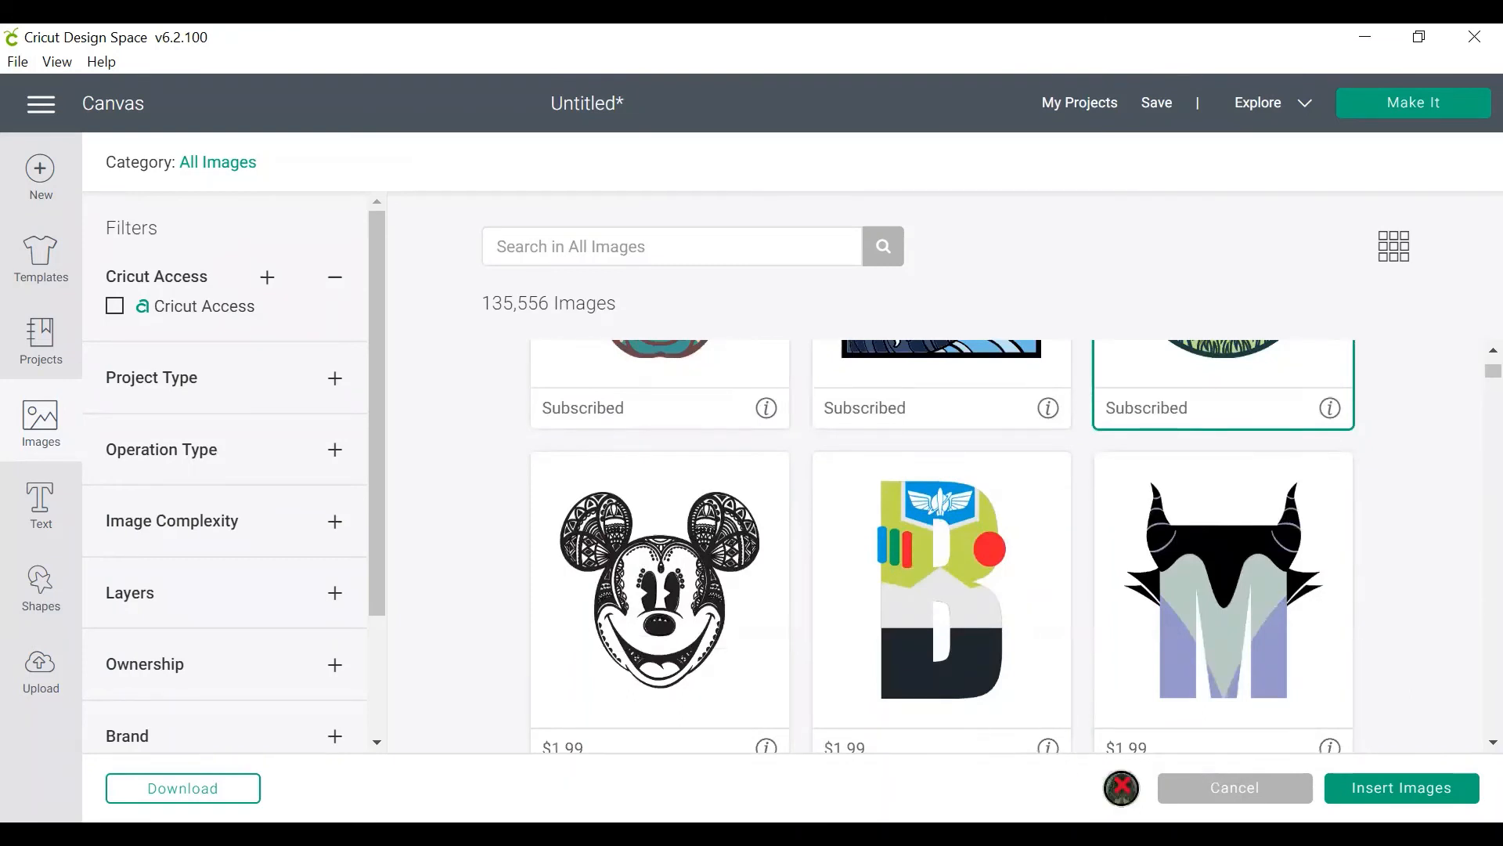
{"action": "left_click", "coordinate": [1121, 788]}
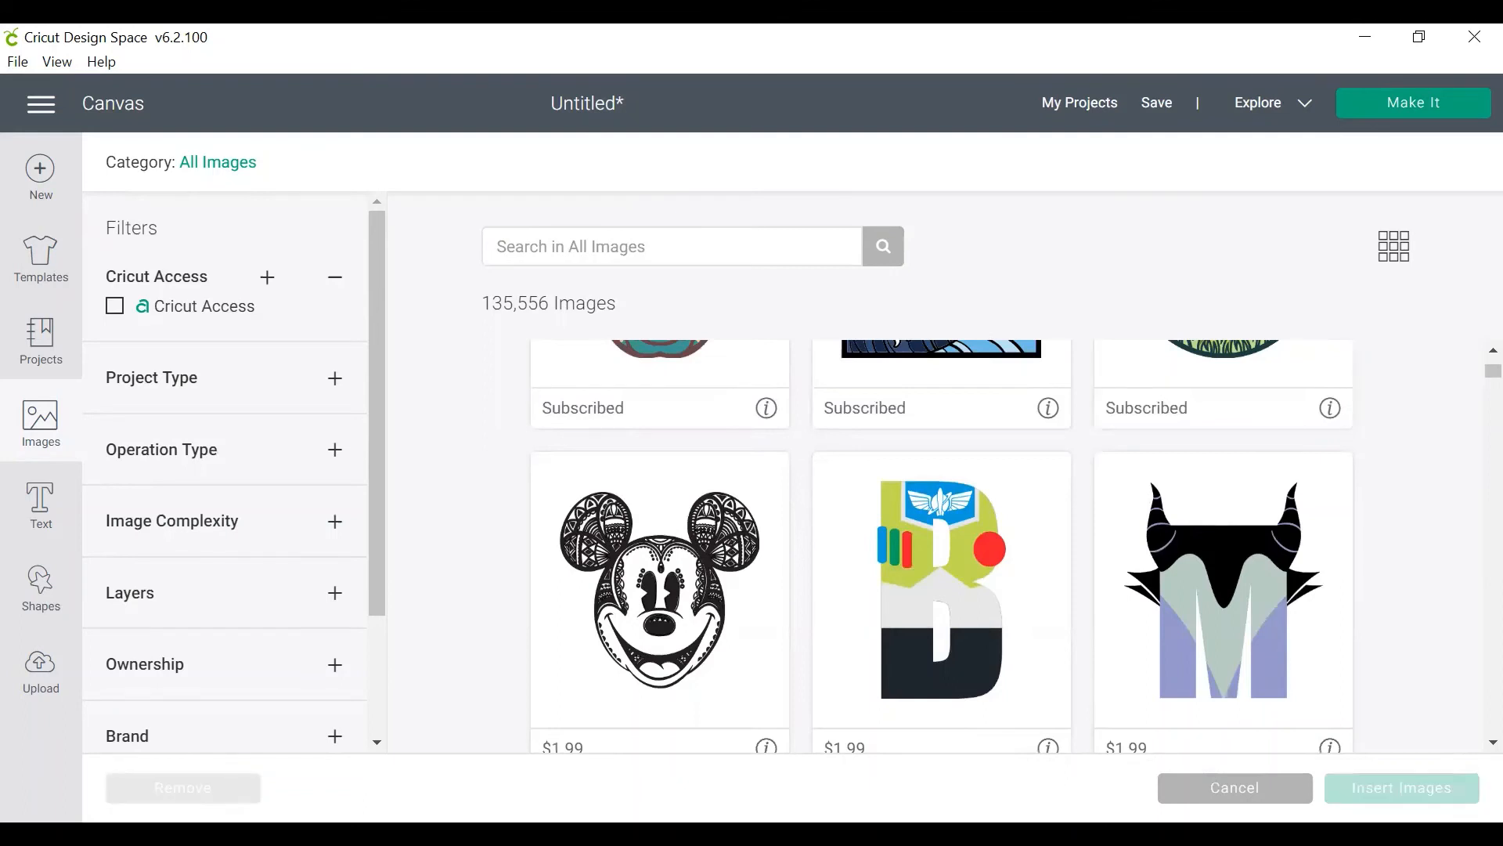
{"action": "scroll", "coordinate": [1127, 721], "scroll_direction": "up", "scroll_amount": 2}
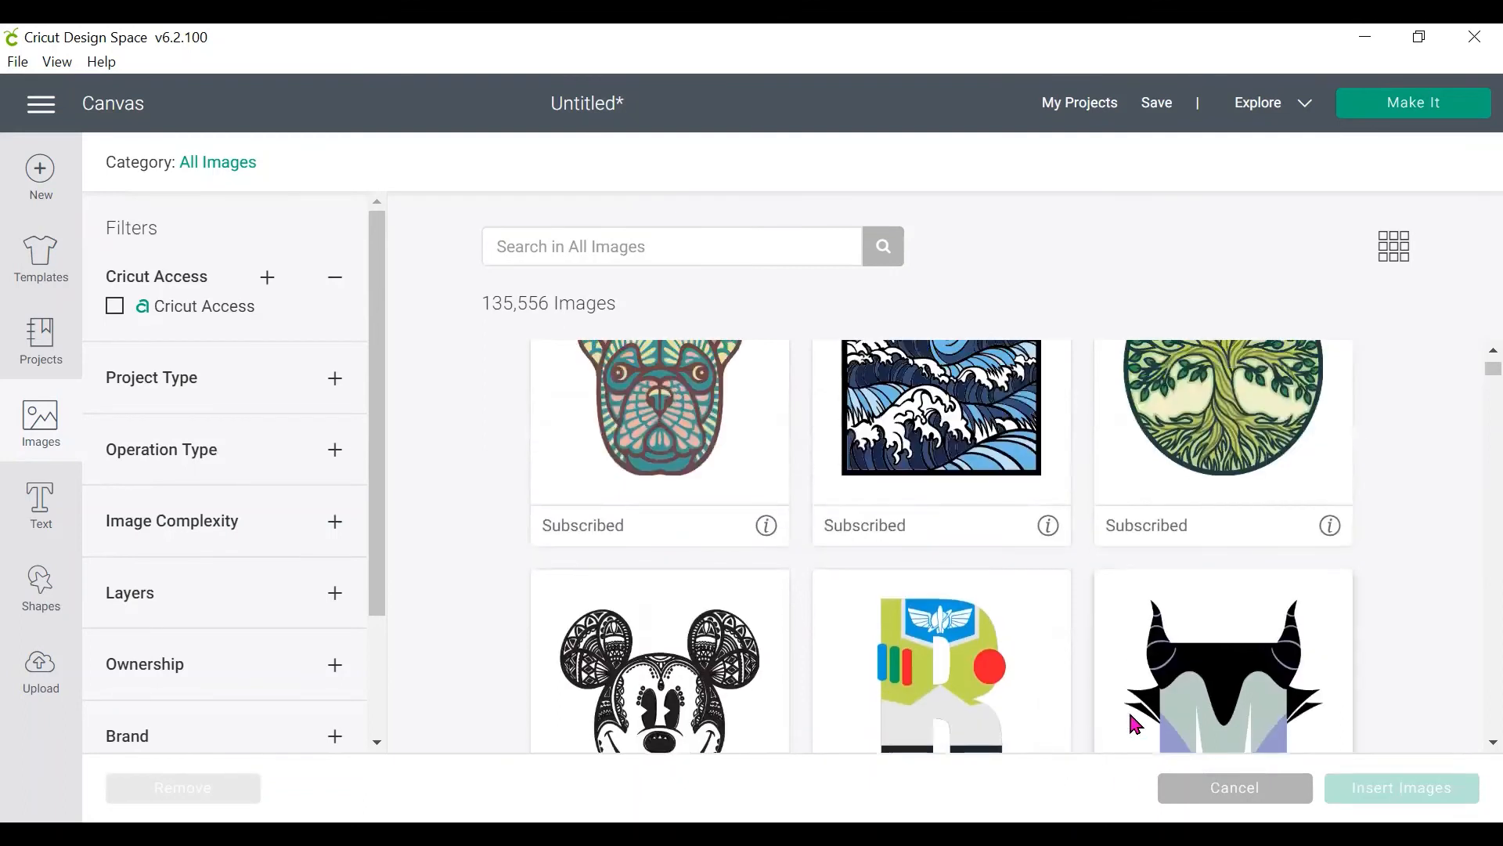
{"action": "left_click", "coordinate": [1206, 514]}
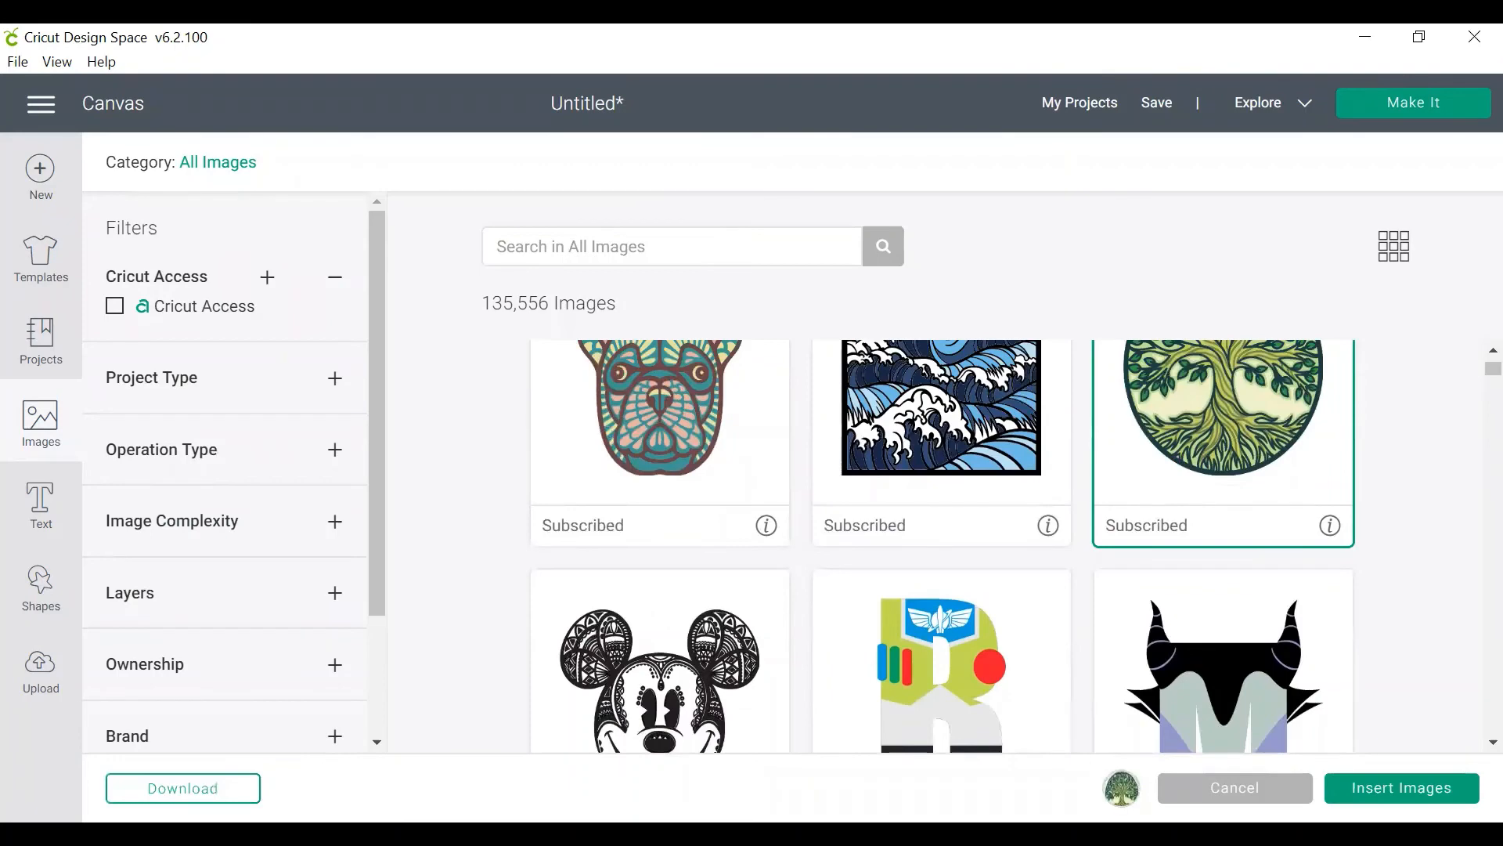
{"action": "left_click", "coordinate": [1401, 786]}
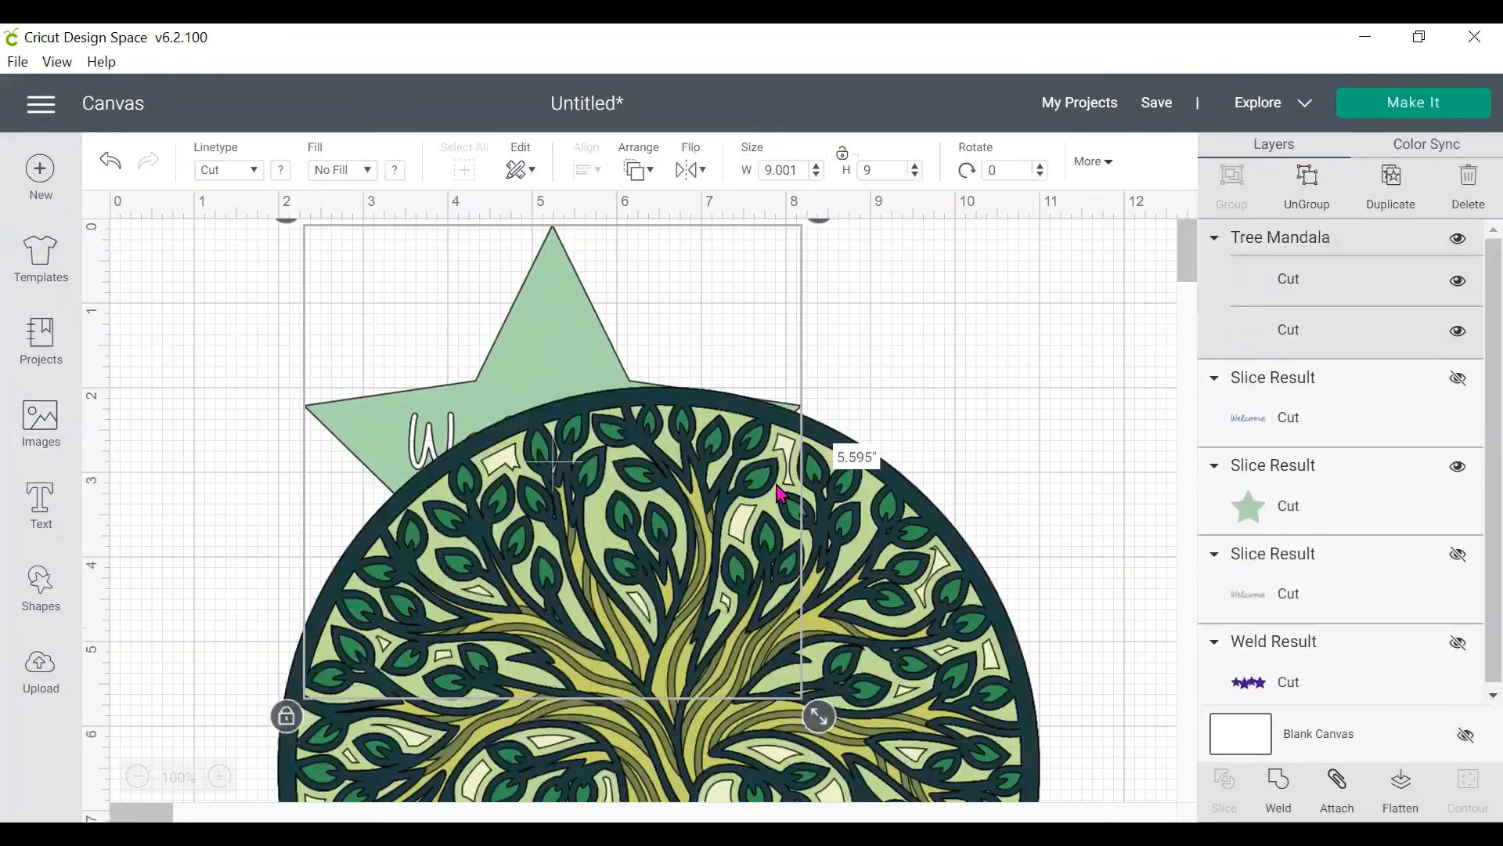
Step: Move the whole Tree Mandala up and slightly to the right over the star, after selecting its dark top layer
{"action": "left_click_drag", "start_coordinate": [766, 430], "coordinate": [722, 350]}
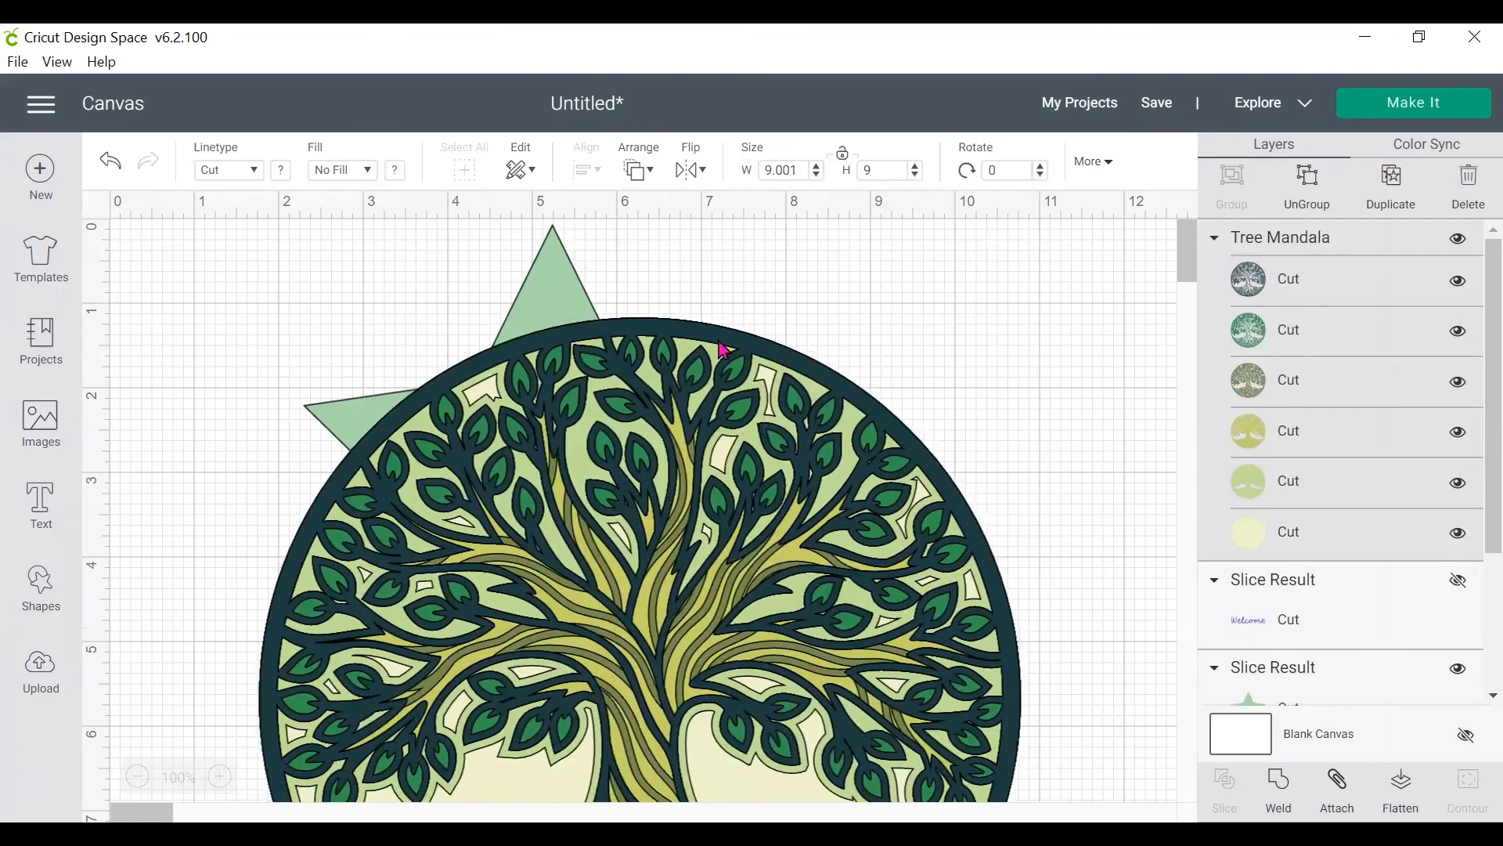
{"action": "left_click", "coordinate": [665, 521]}
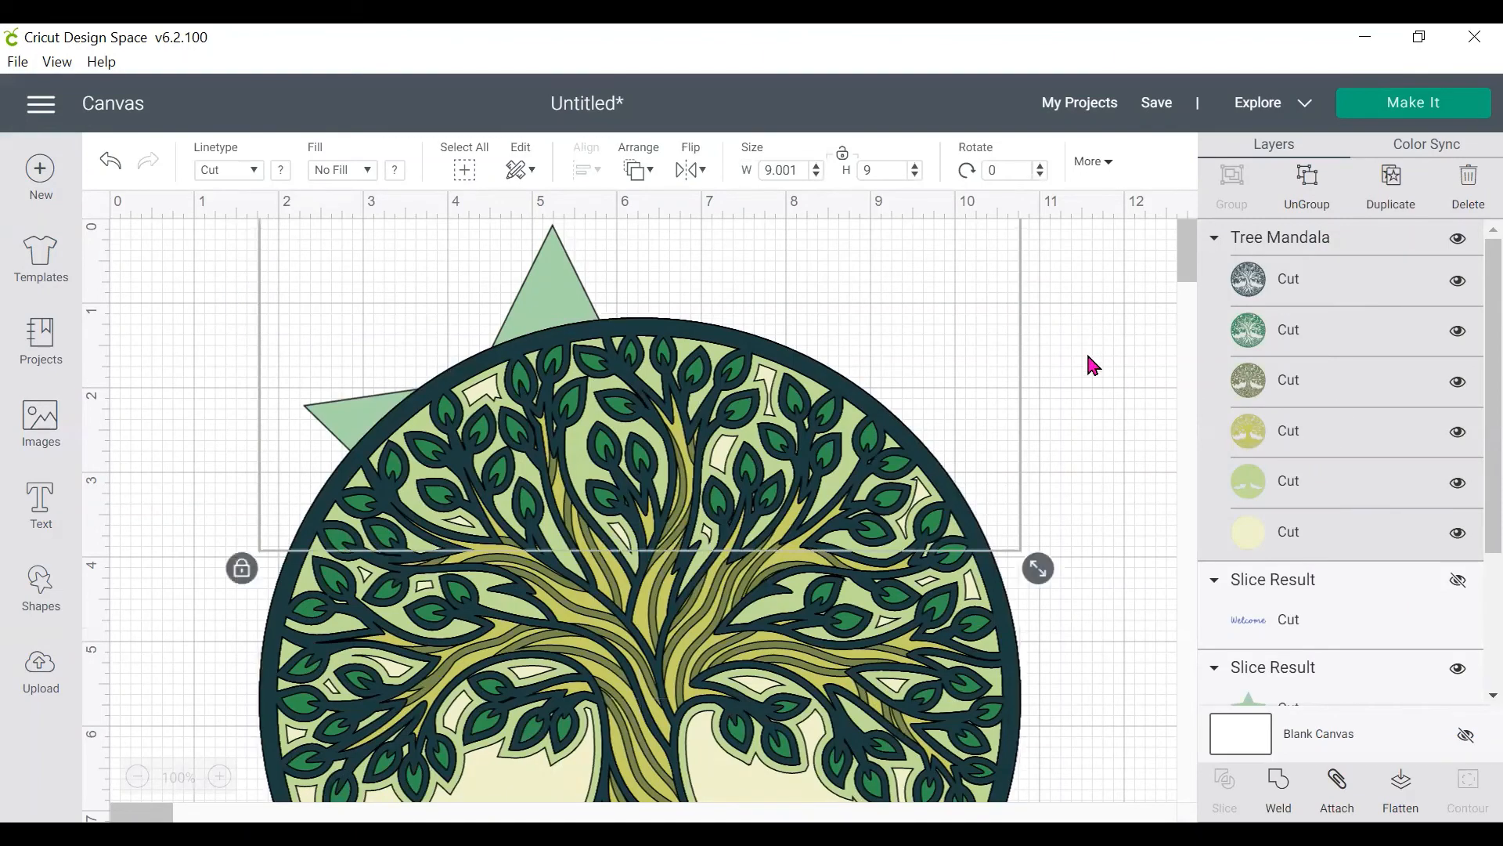
{"action": "left_click", "coordinate": [1253, 289]}
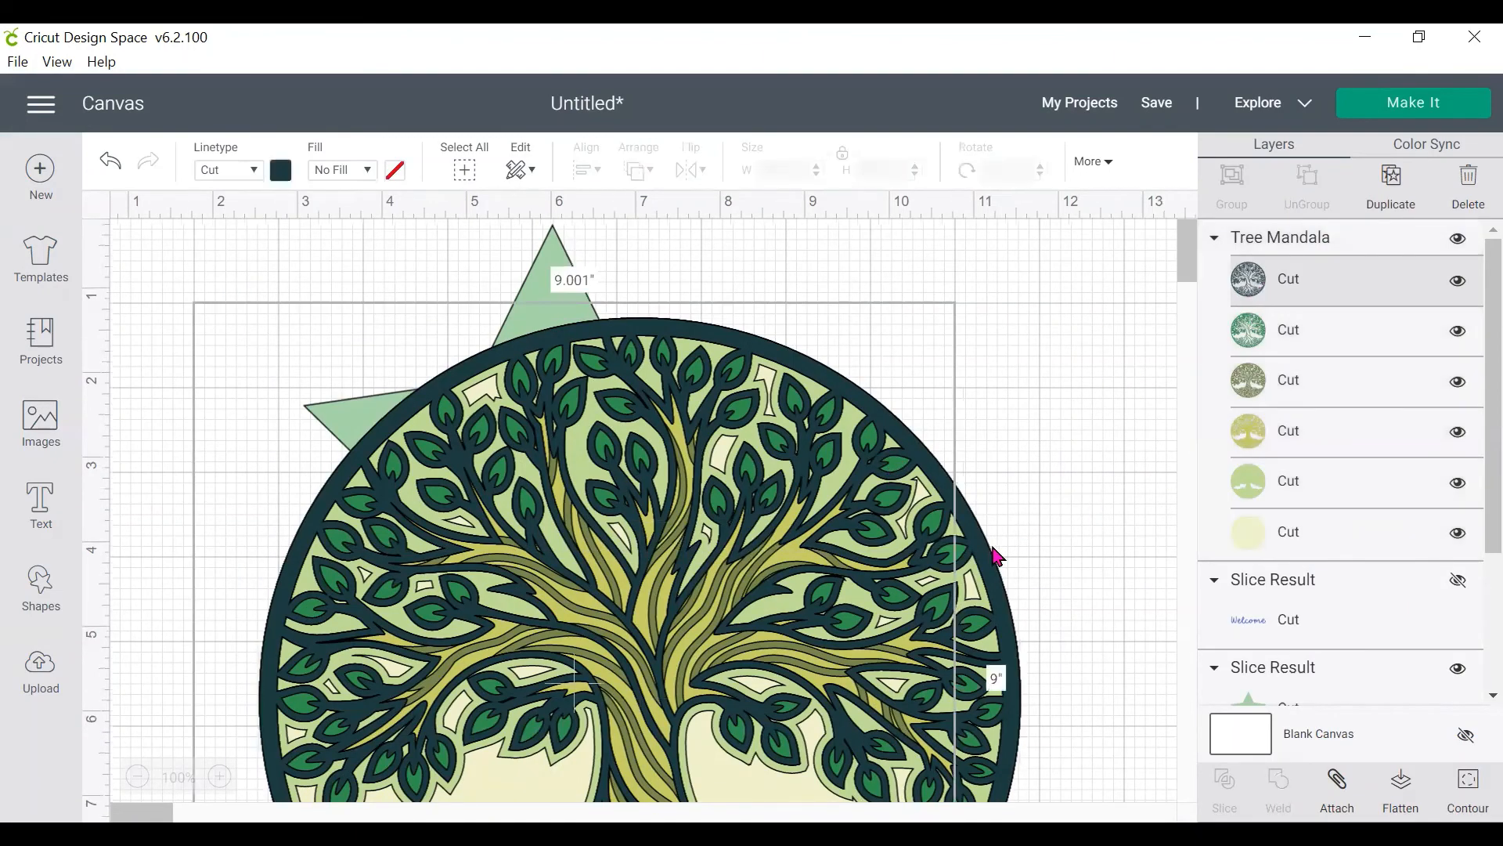
{"action": "left_click", "coordinate": [986, 617]}
{"action": "left_click", "coordinate": [985, 611]}
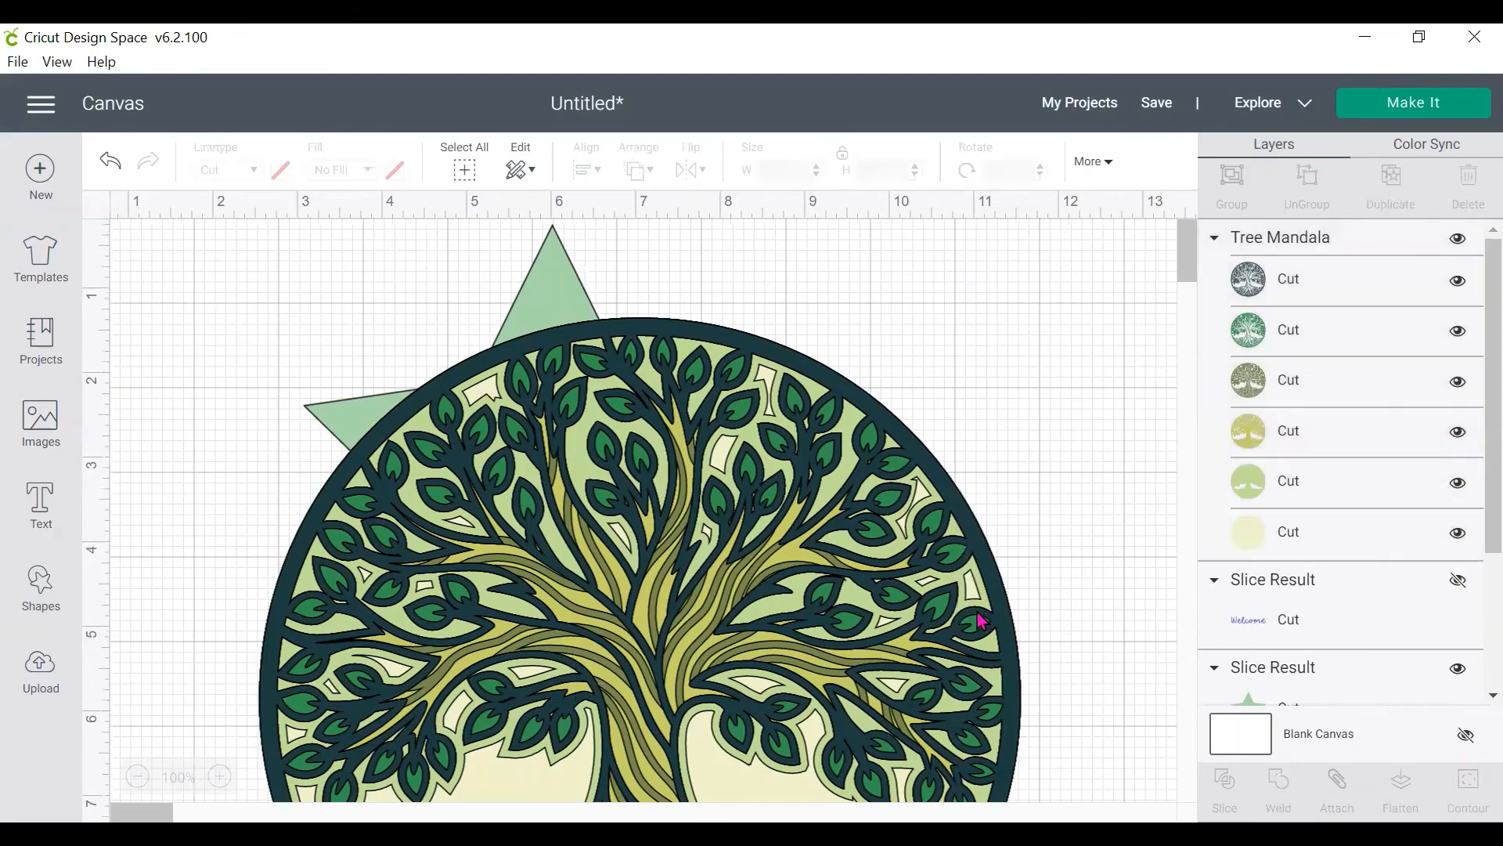
{"action": "left_click", "coordinate": [814, 464]}
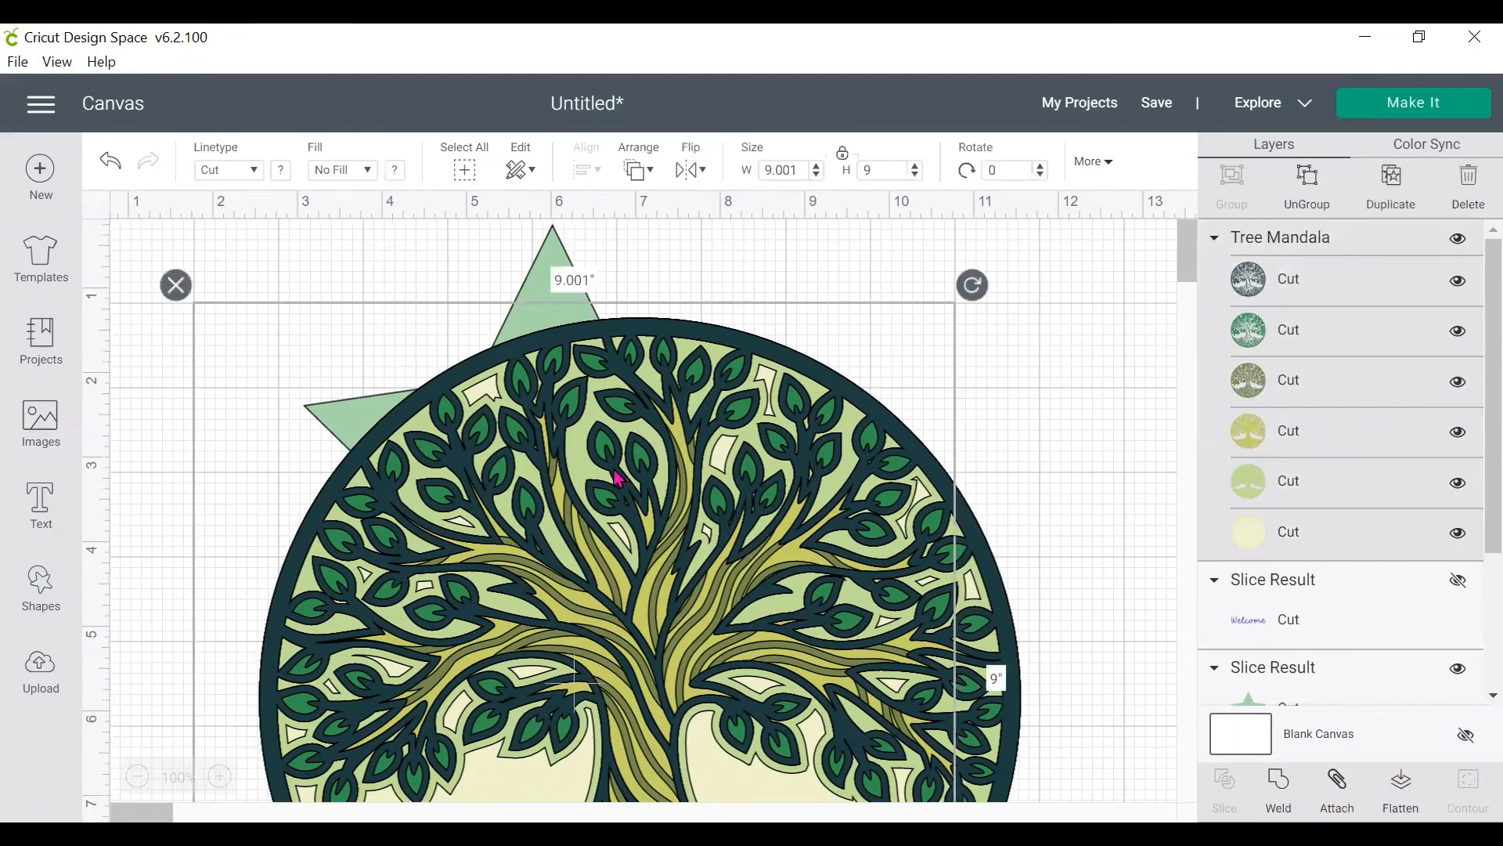
{"action": "left_click_drag", "start_coordinate": [624, 470], "coordinate": [682, 440]}
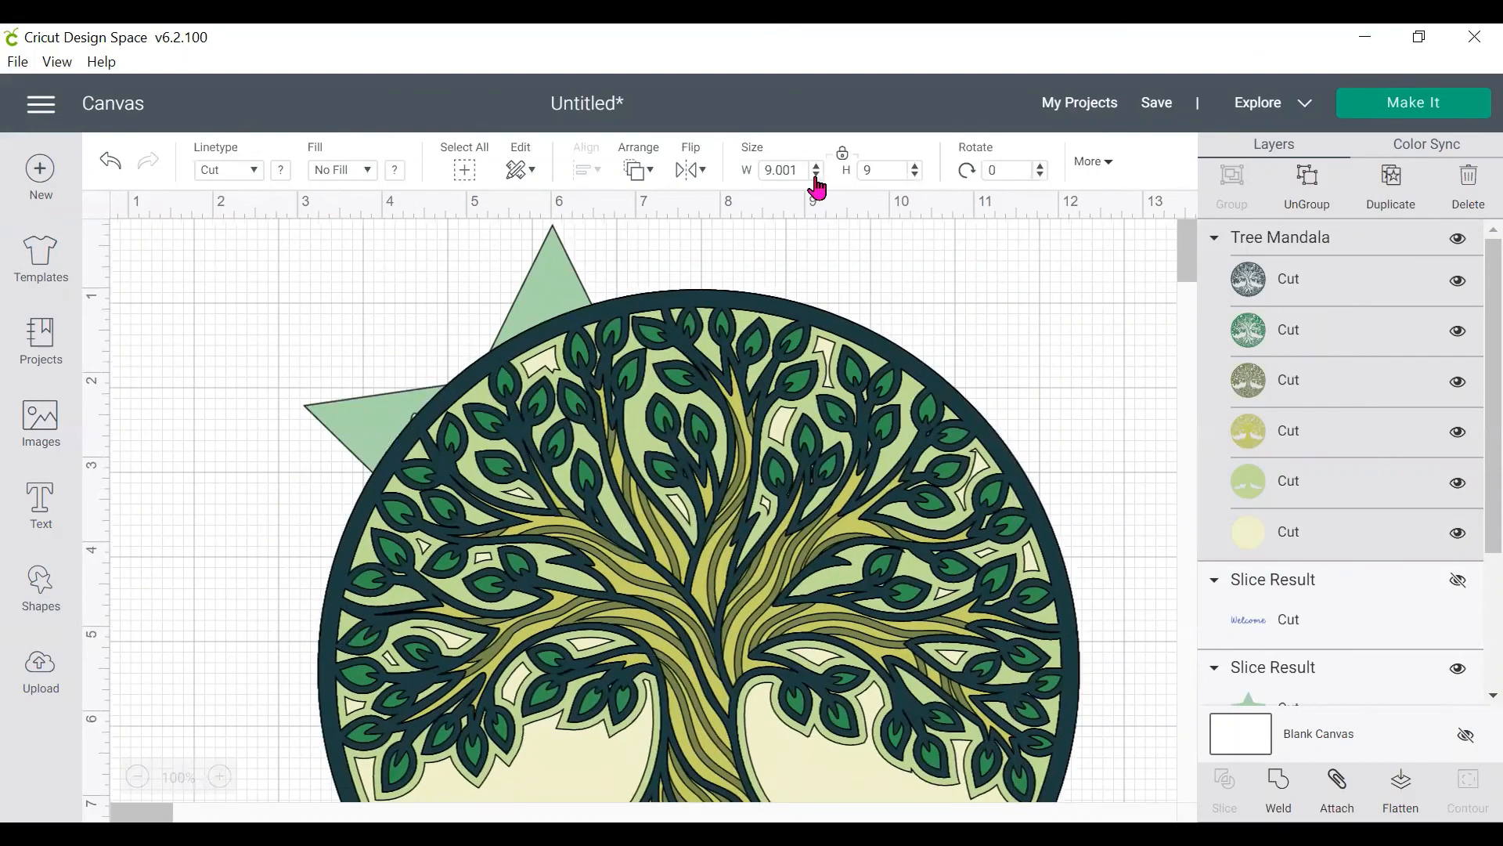
Step: Reduce the Tree Mandala proportionally in small increments to 2.816 by 2.816 inches
{"action": "left_click", "coordinate": [816, 175]}
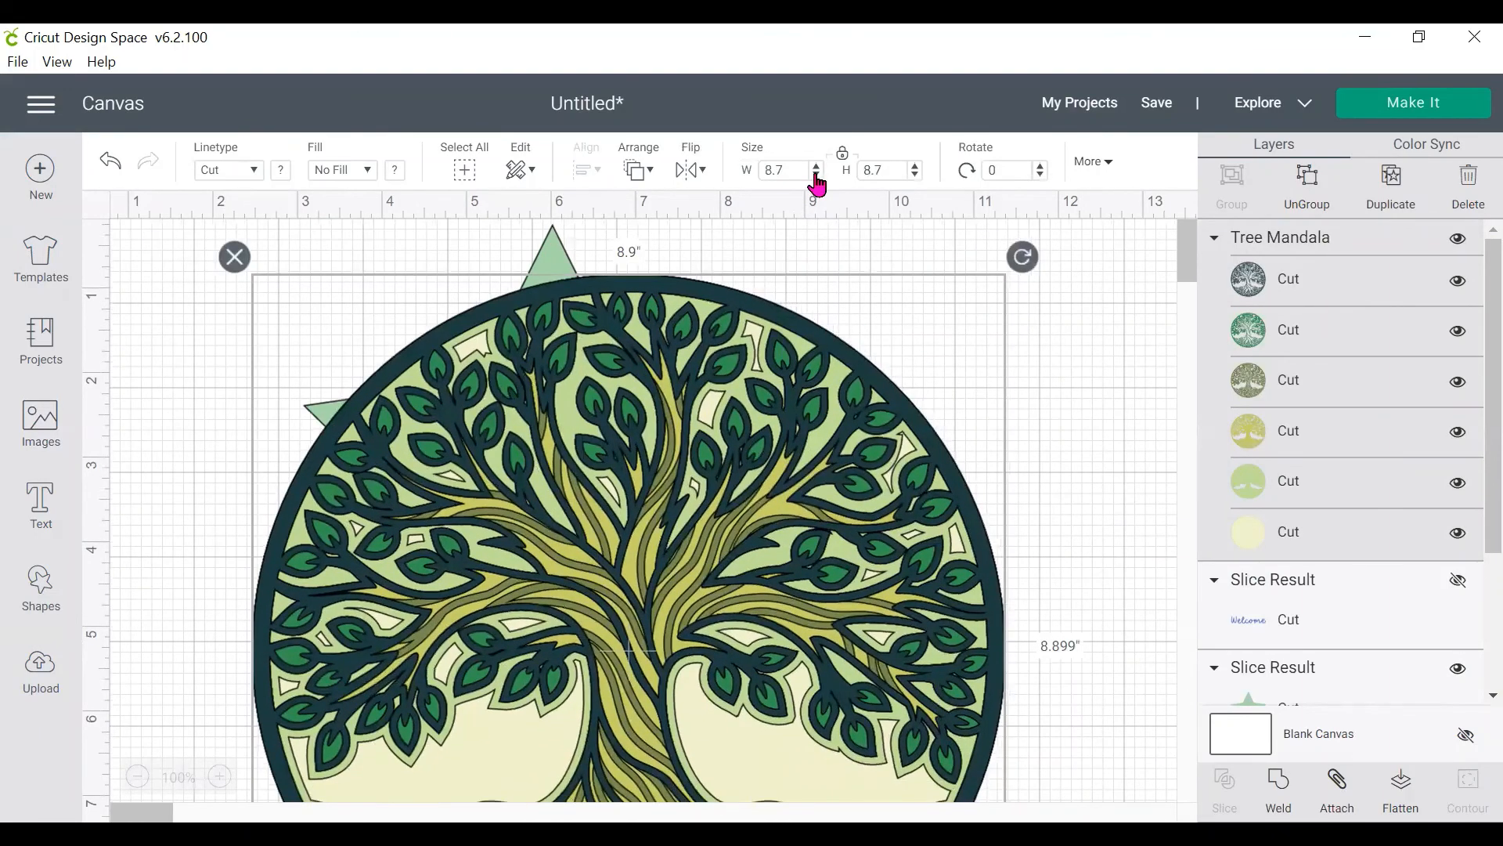
{"action": "left_click", "coordinate": [817, 176]}
{"action": "left_click", "coordinate": [817, 175]}
{"action": "left_click", "coordinate": [816, 175]}
{"action": "left_click", "coordinate": [816, 176]}
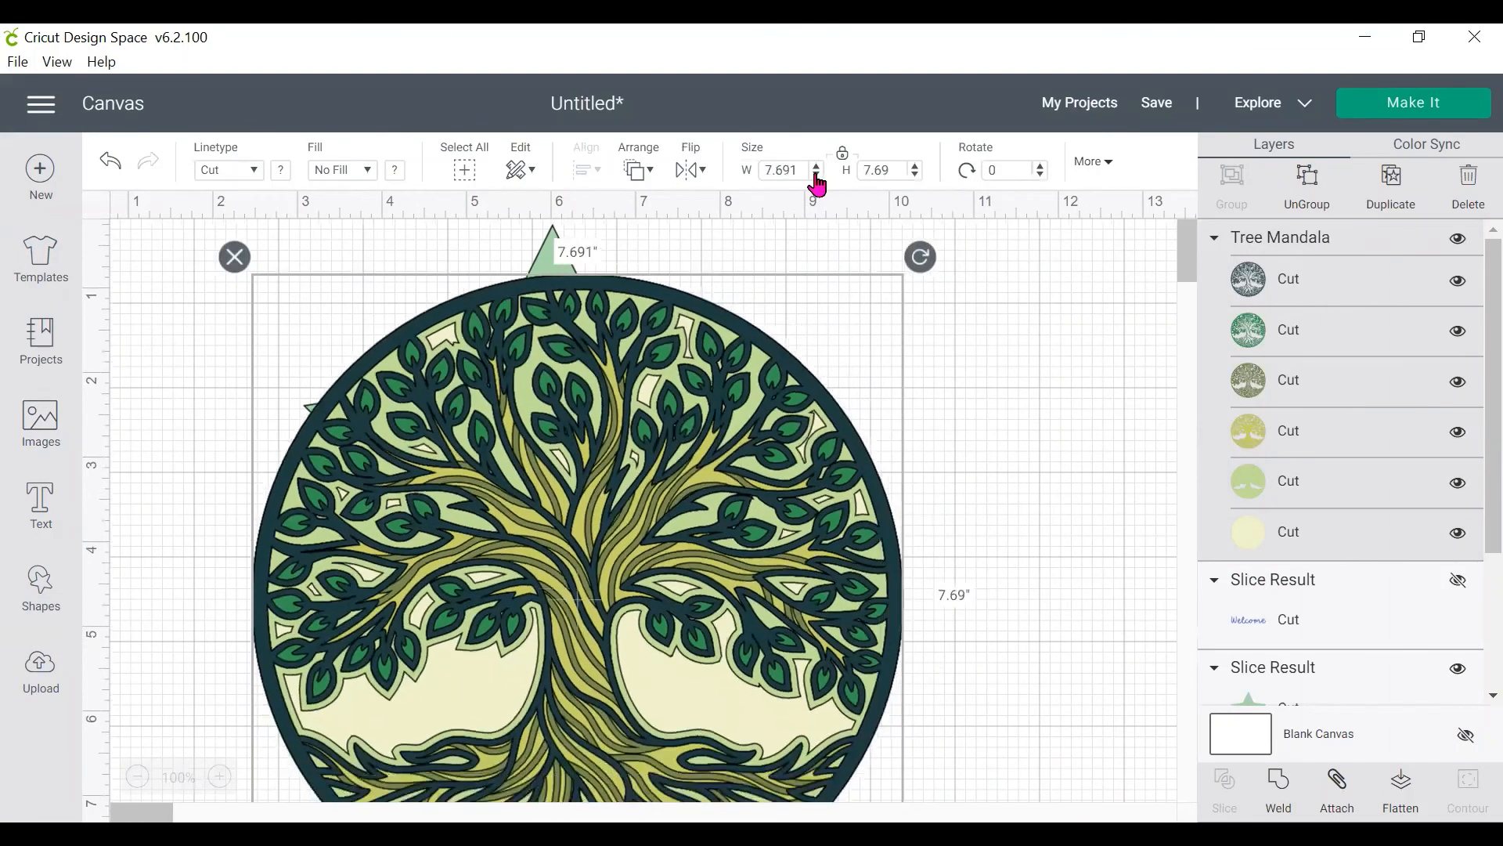
{"action": "left_click", "coordinate": [816, 175]}
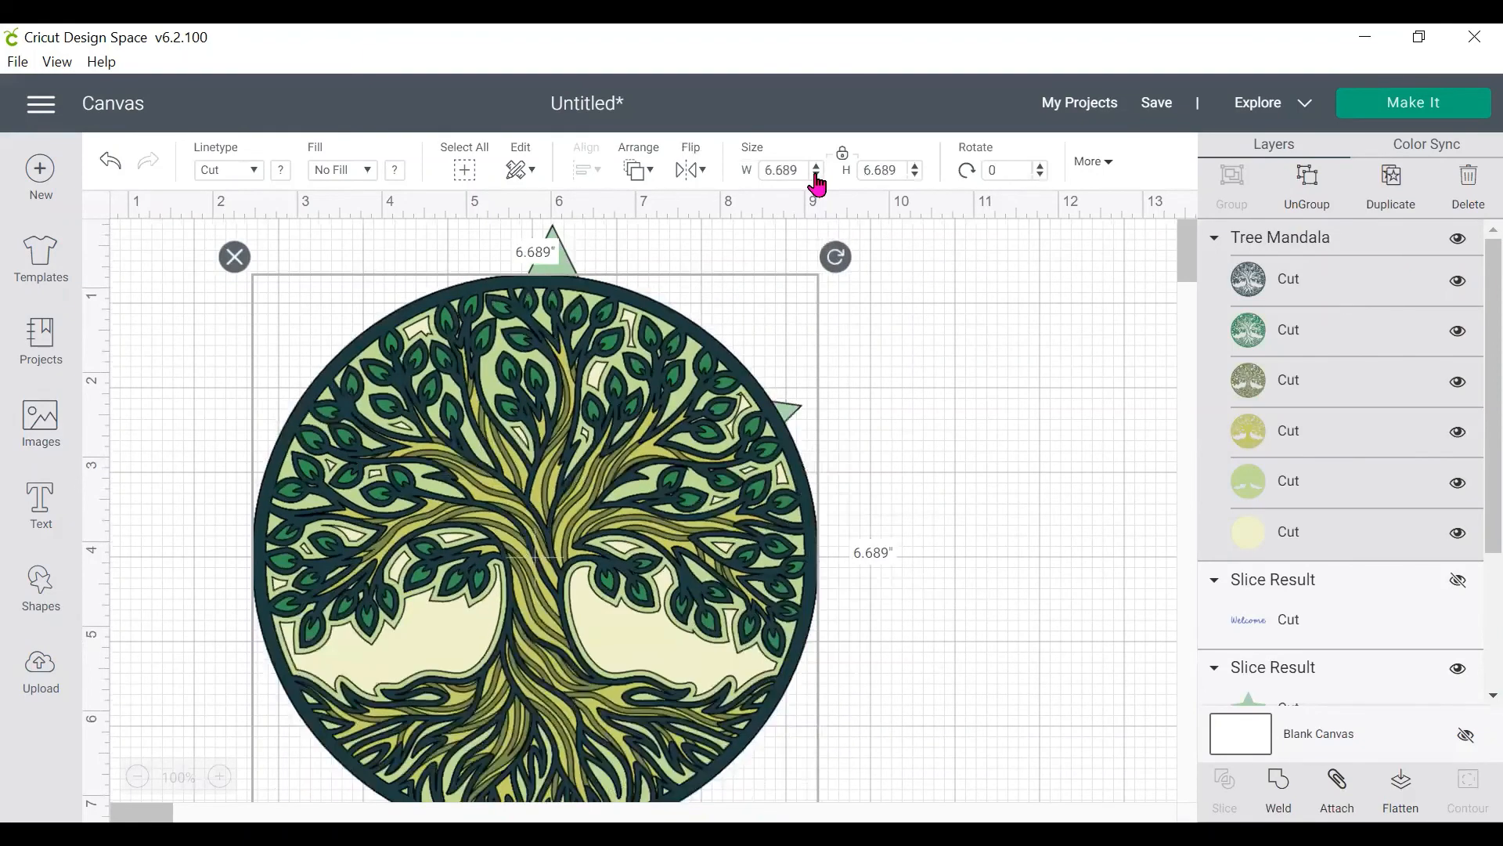
{"action": "left_click", "coordinate": [817, 176]}
{"action": "left_click", "coordinate": [817, 176]}
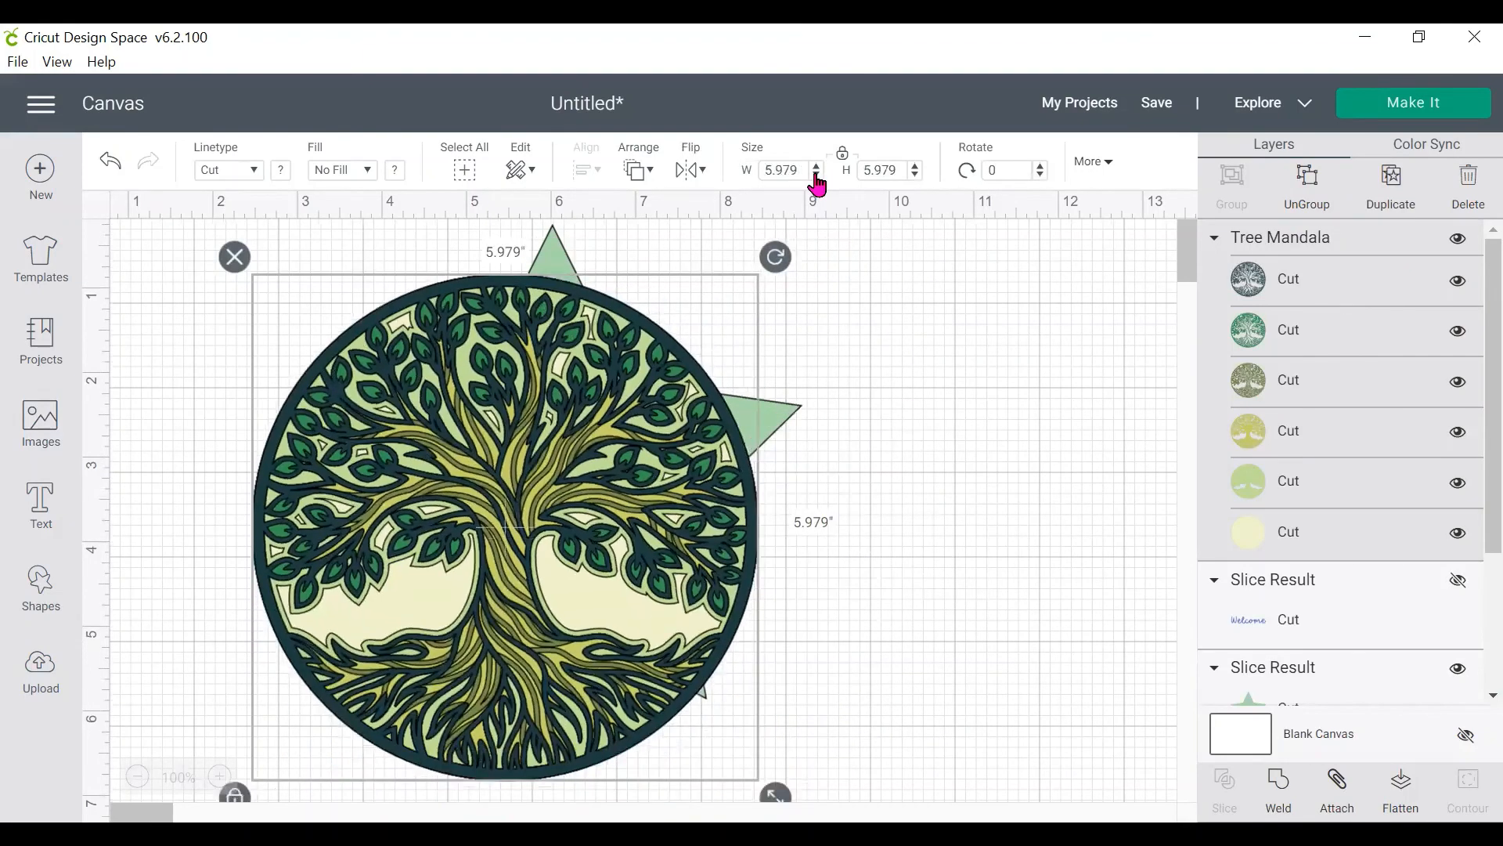
{"action": "left_click", "coordinate": [816, 176]}
{"action": "left_click", "coordinate": [816, 175]}
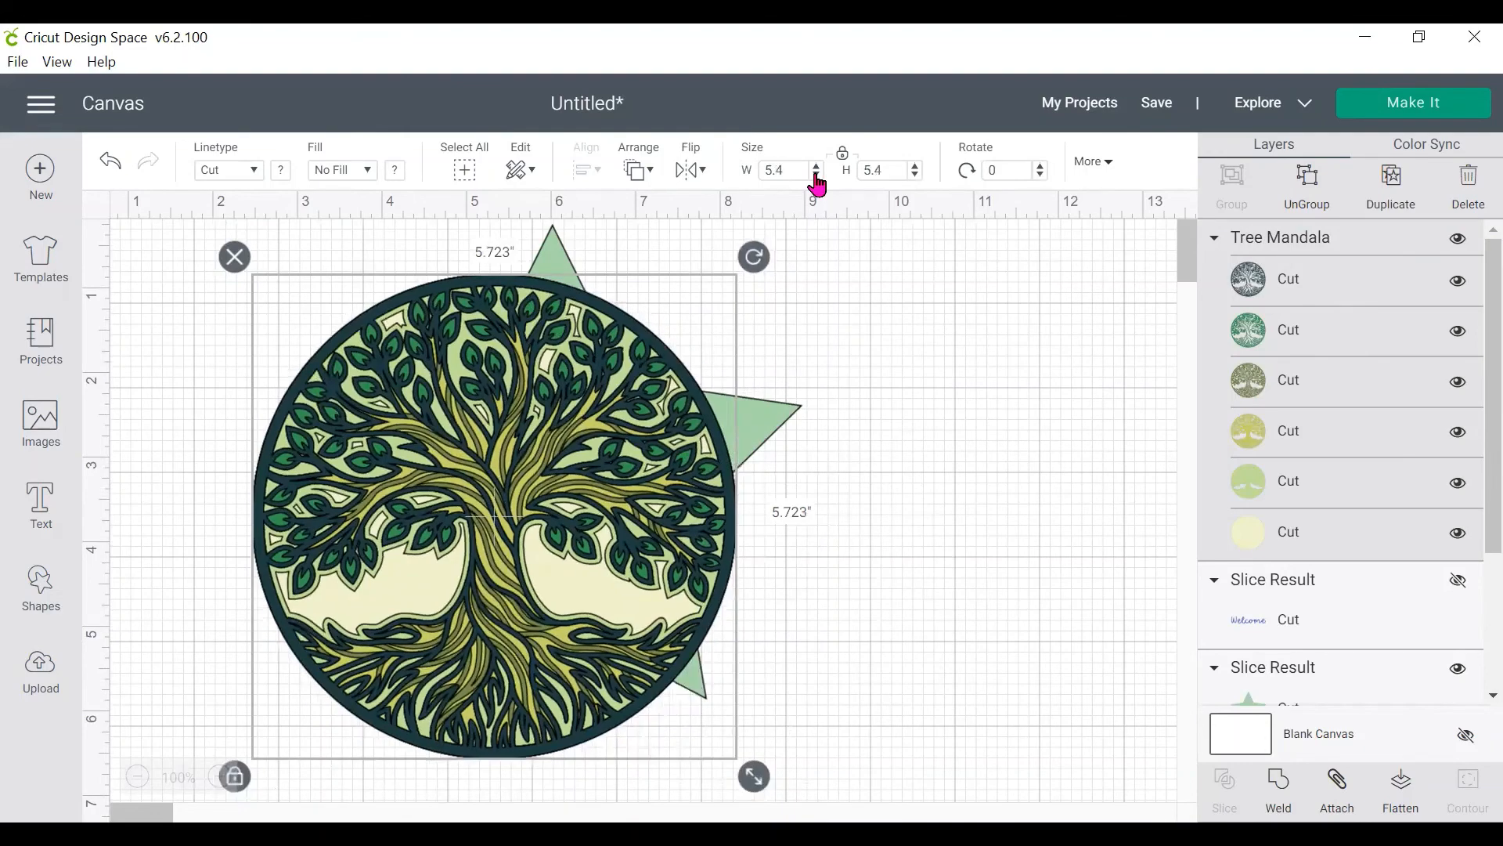
{"action": "left_click", "coordinate": [817, 175]}
{"action": "left_click", "coordinate": [816, 175]}
{"action": "left_click", "coordinate": [817, 175]}
{"action": "left_click", "coordinate": [816, 175]}
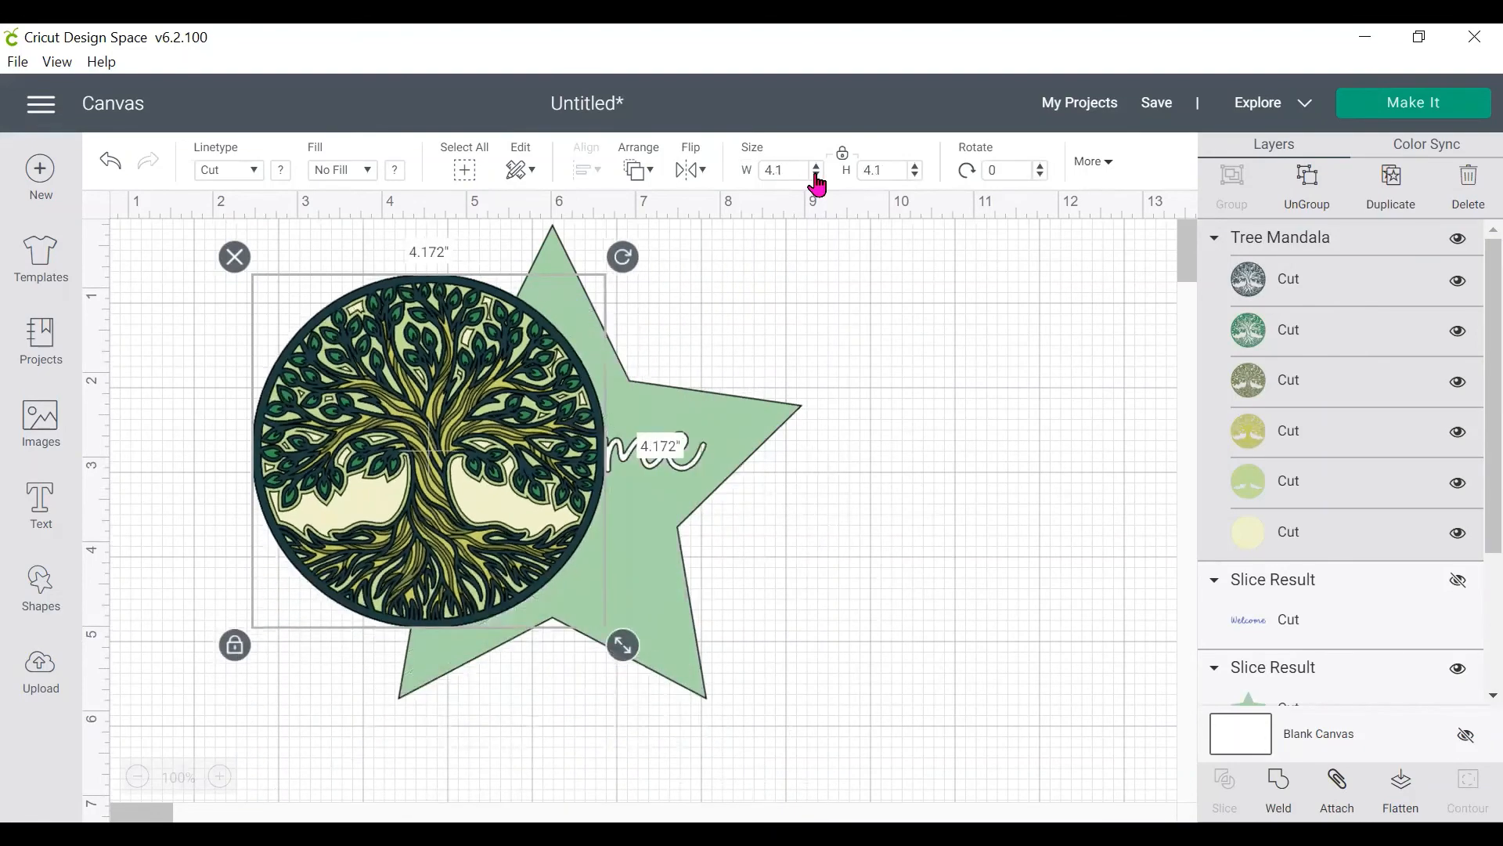
{"action": "left_click", "coordinate": [816, 175]}
{"action": "left_click", "coordinate": [817, 175]}
{"action": "left_click", "coordinate": [816, 176]}
{"action": "left_click", "coordinate": [816, 175]}
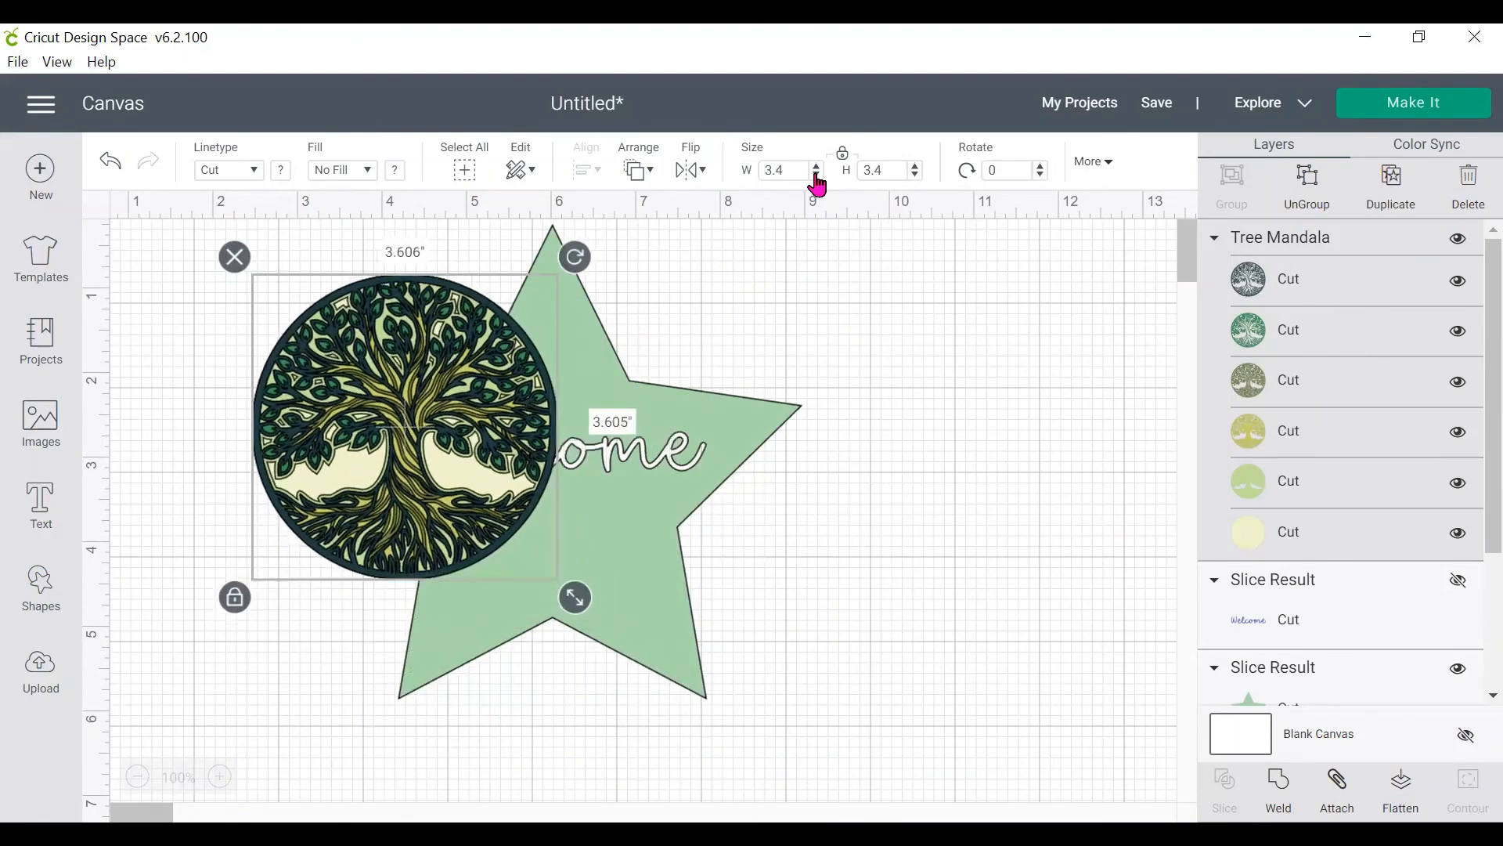
{"action": "left_click", "coordinate": [817, 176]}
{"action": "left_click", "coordinate": [817, 175]}
{"action": "left_click", "coordinate": [816, 176]}
{"action": "left_click", "coordinate": [817, 175]}
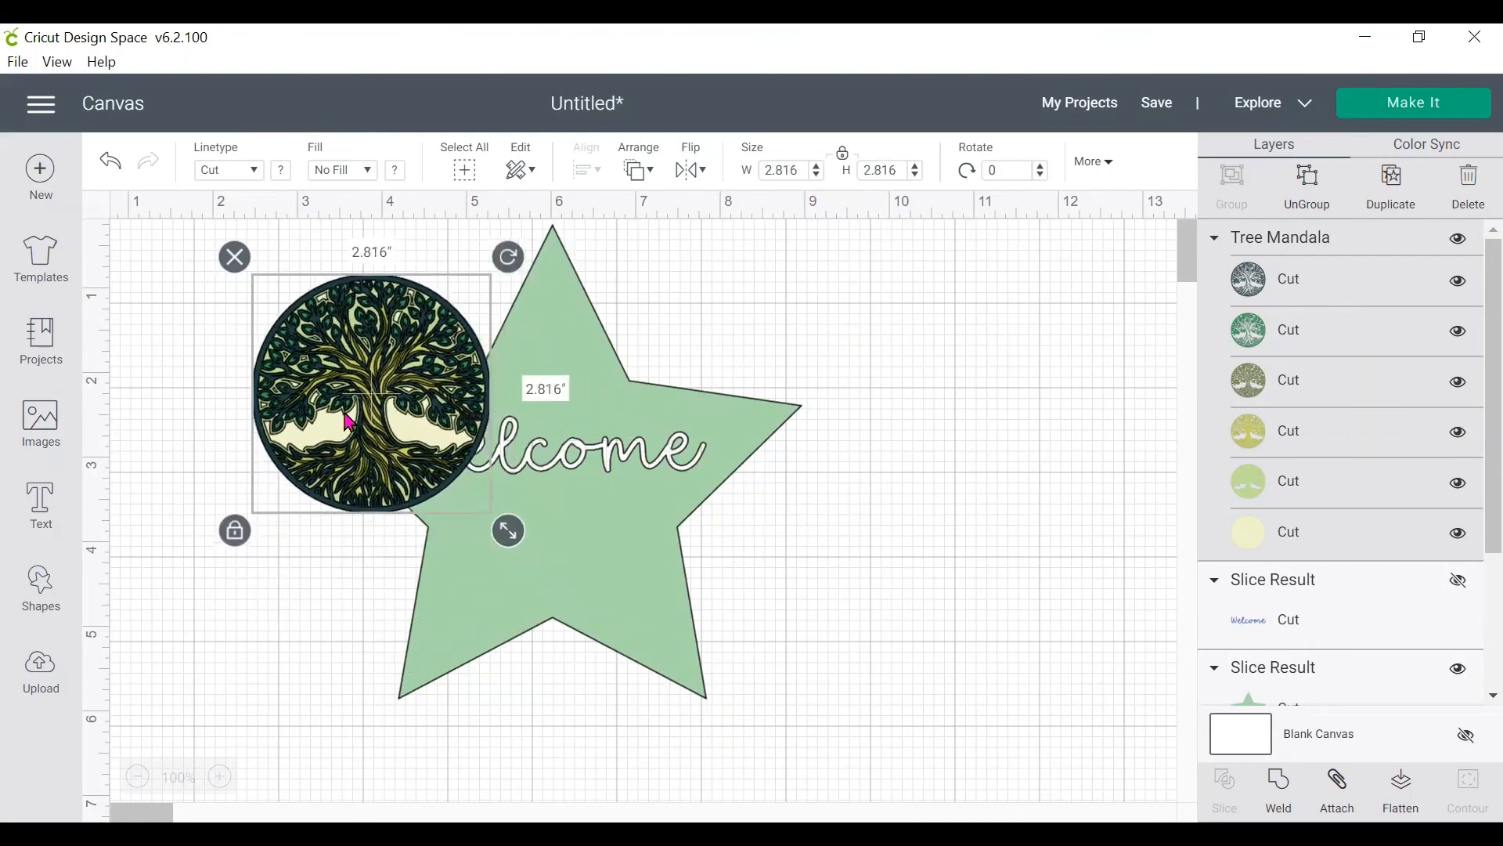
Step: Shrink the Tree Mandala to about 1.44 by 1.44 inches and centre it below the "Welcome" cutout in the star
{"action": "left_click_drag", "start_coordinate": [508, 531], "coordinate": [581, 565]}
{"action": "left_click", "coordinate": [793, 509]}
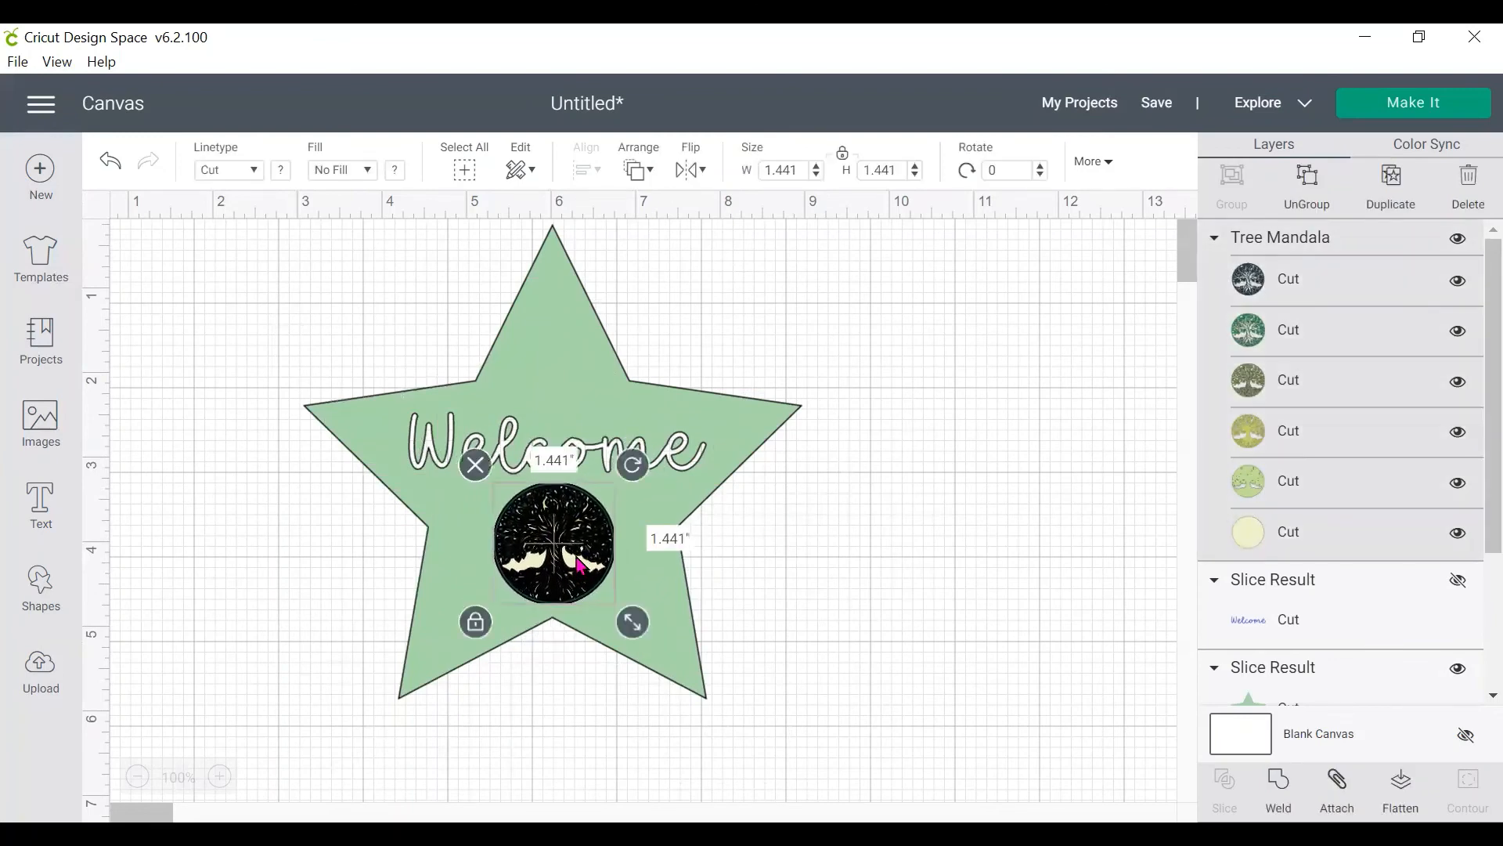
Step: Move the green star slightly up and left and enlarge it proportionally to about 6.66 by 6.34 inches
{"action": "left_click", "coordinate": [759, 427]}
{"action": "left_click", "coordinate": [664, 662]}
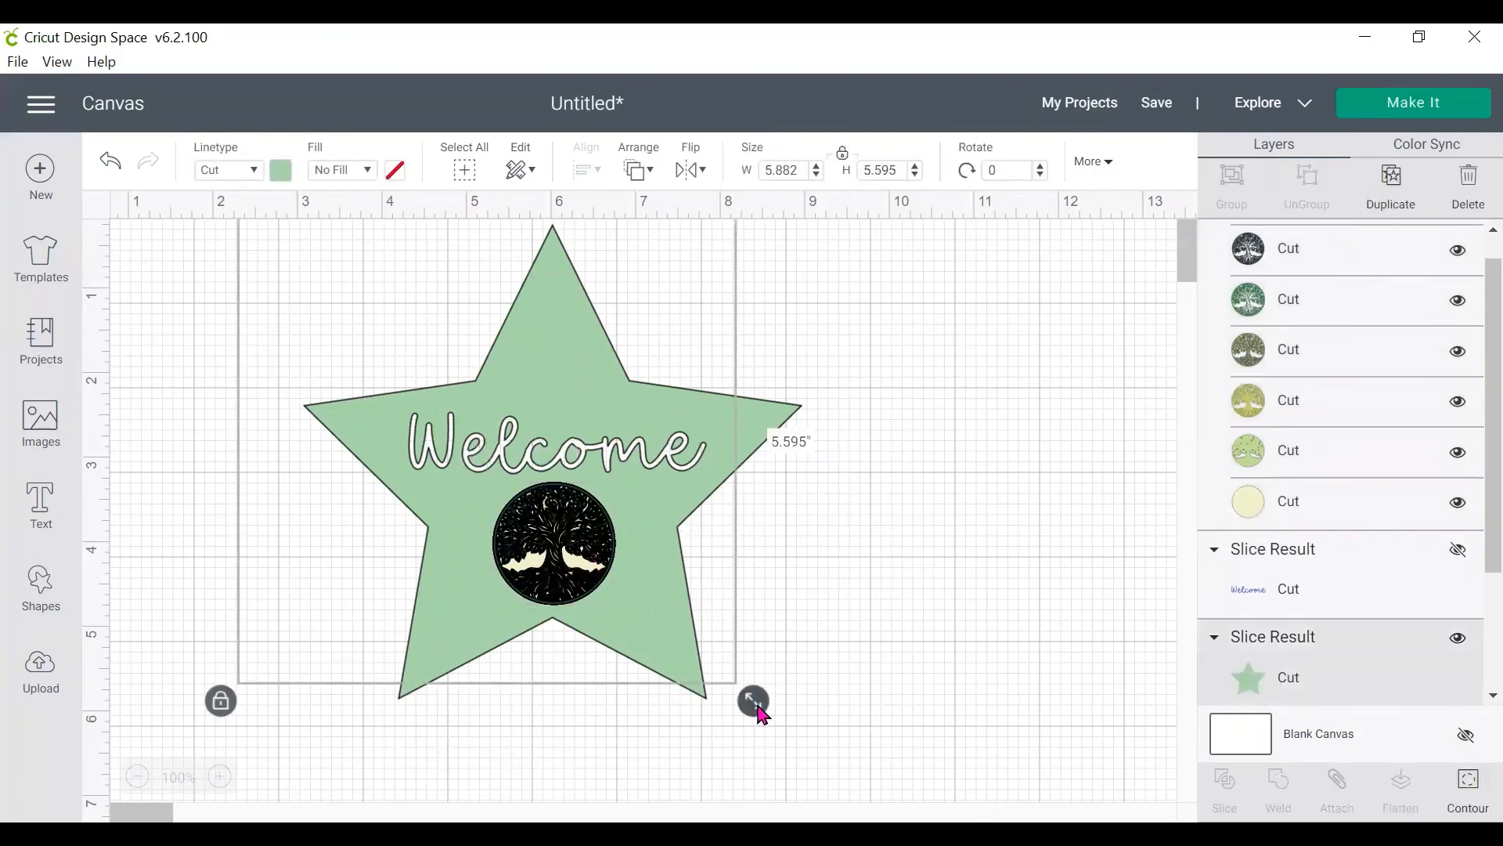
{"action": "left_click_drag", "start_coordinate": [753, 700], "coordinate": [818, 763]}
Step: Enlarge the Tree Mandala to about 1.75 by 1.75 inches and centre it below the "Welcome" cutout in the star
{"action": "left_click", "coordinate": [569, 566]}
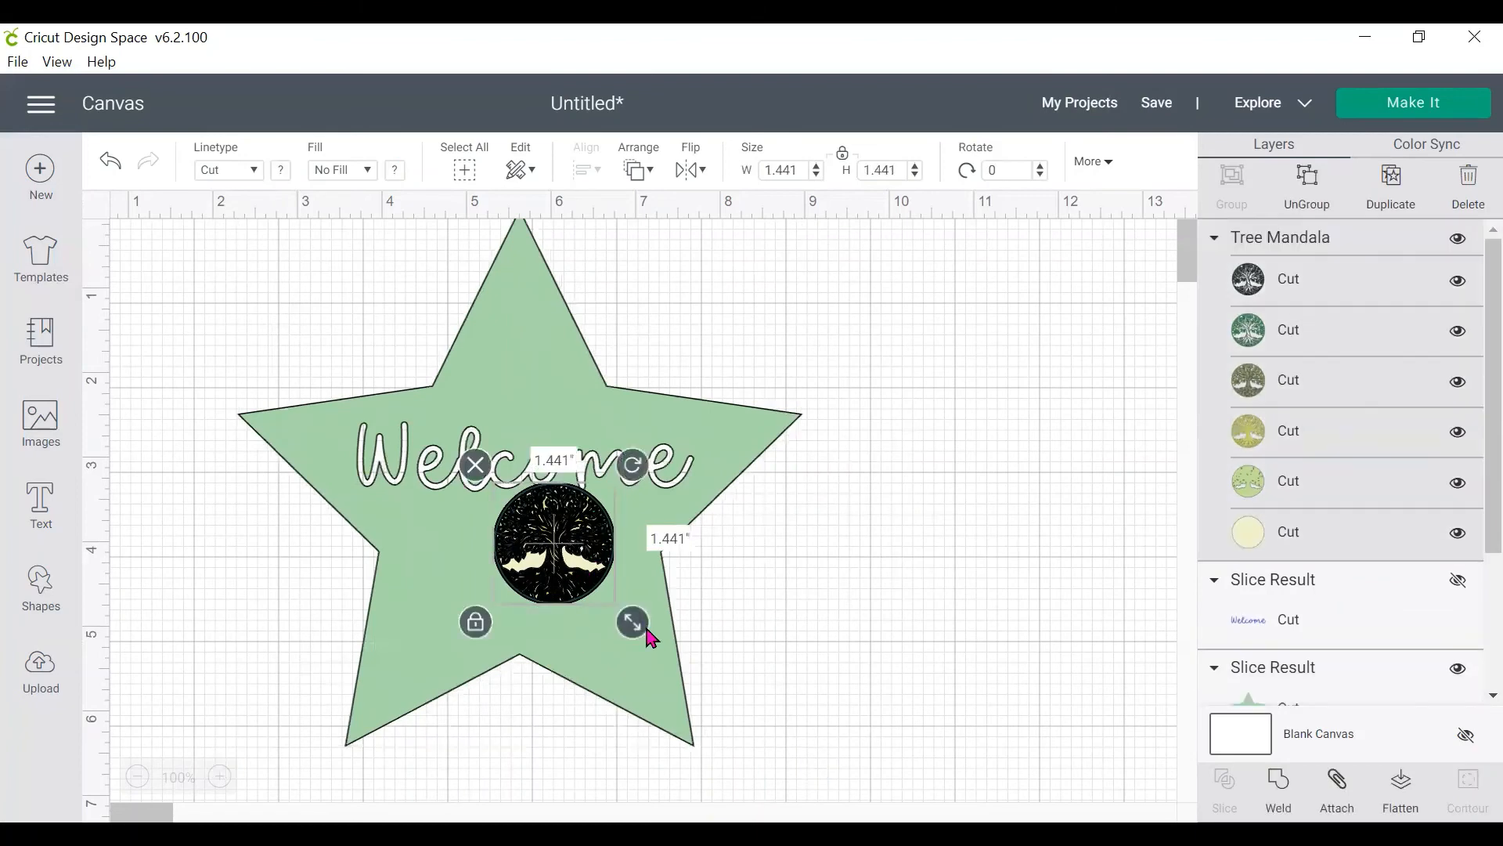
{"action": "left_click_drag", "start_coordinate": [633, 621], "coordinate": [669, 659]}
{"action": "left_click_drag", "start_coordinate": [609, 612], "coordinate": [556, 618]}
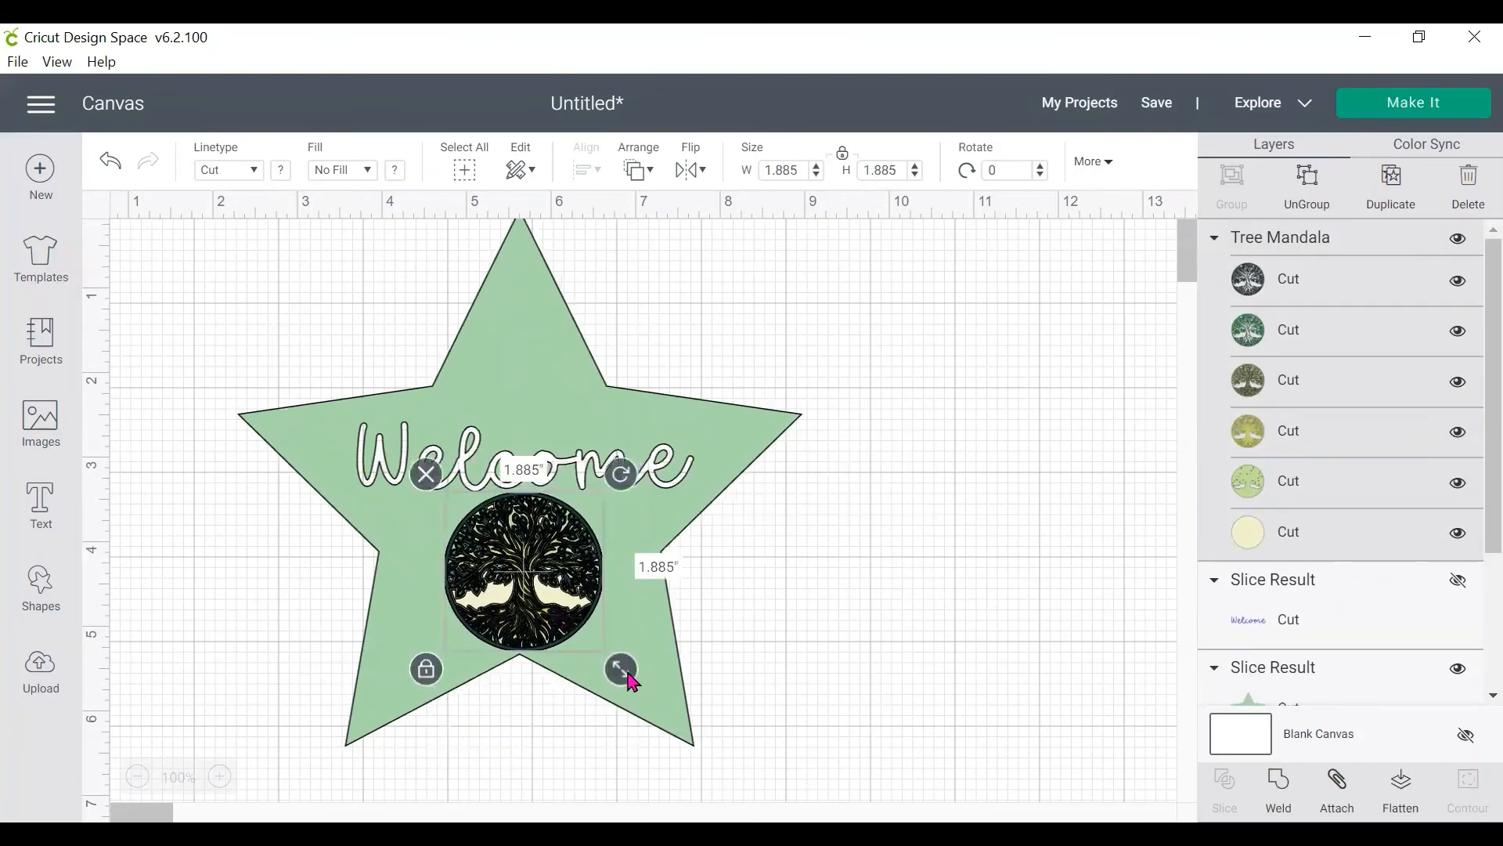
{"action": "left_click_drag", "start_coordinate": [624, 667], "coordinate": [583, 620]}
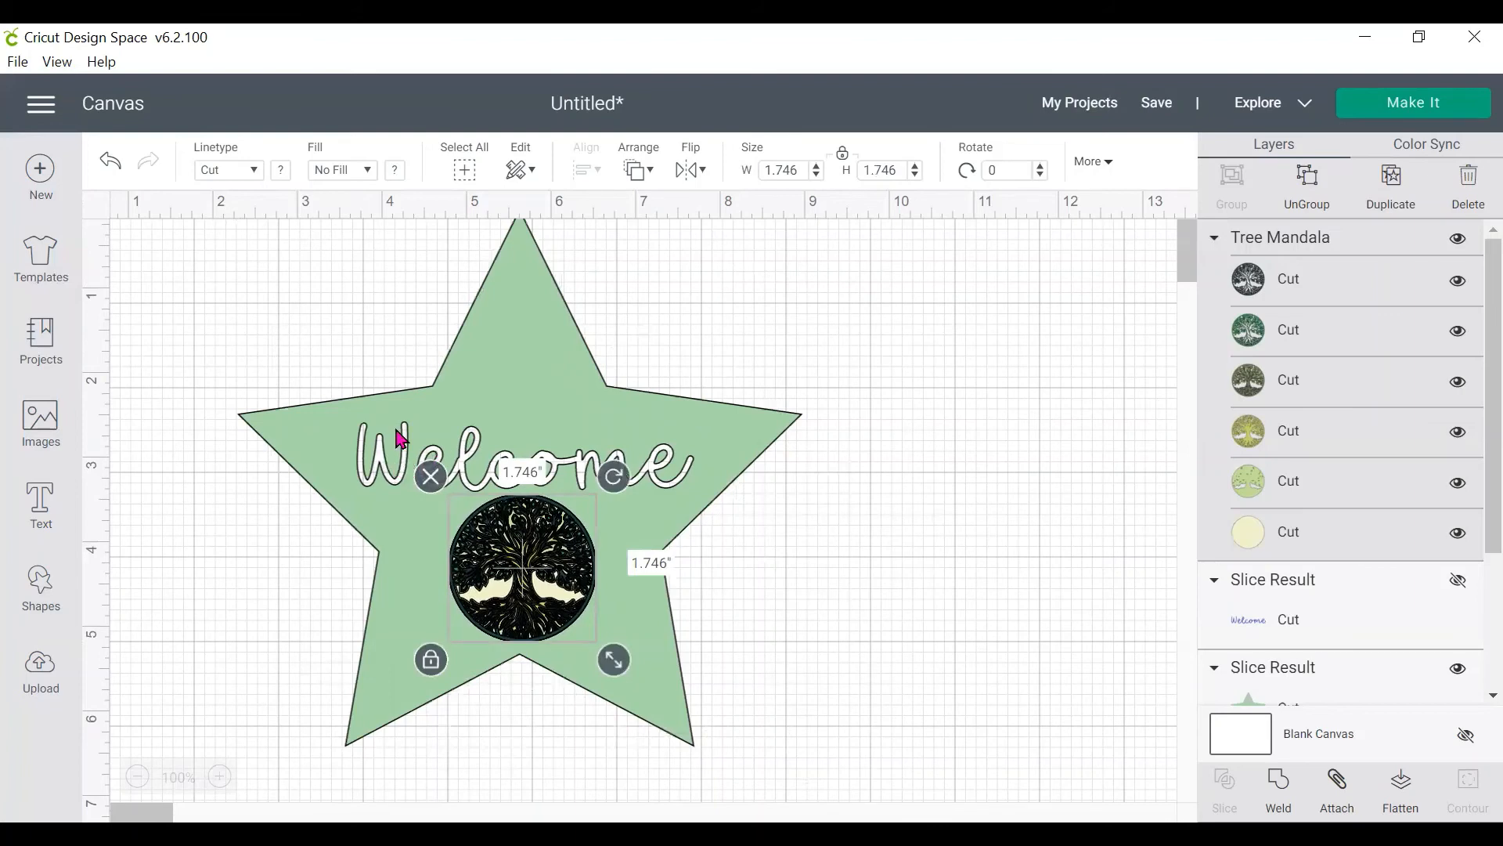
{"action": "left_click", "coordinate": [926, 580]}
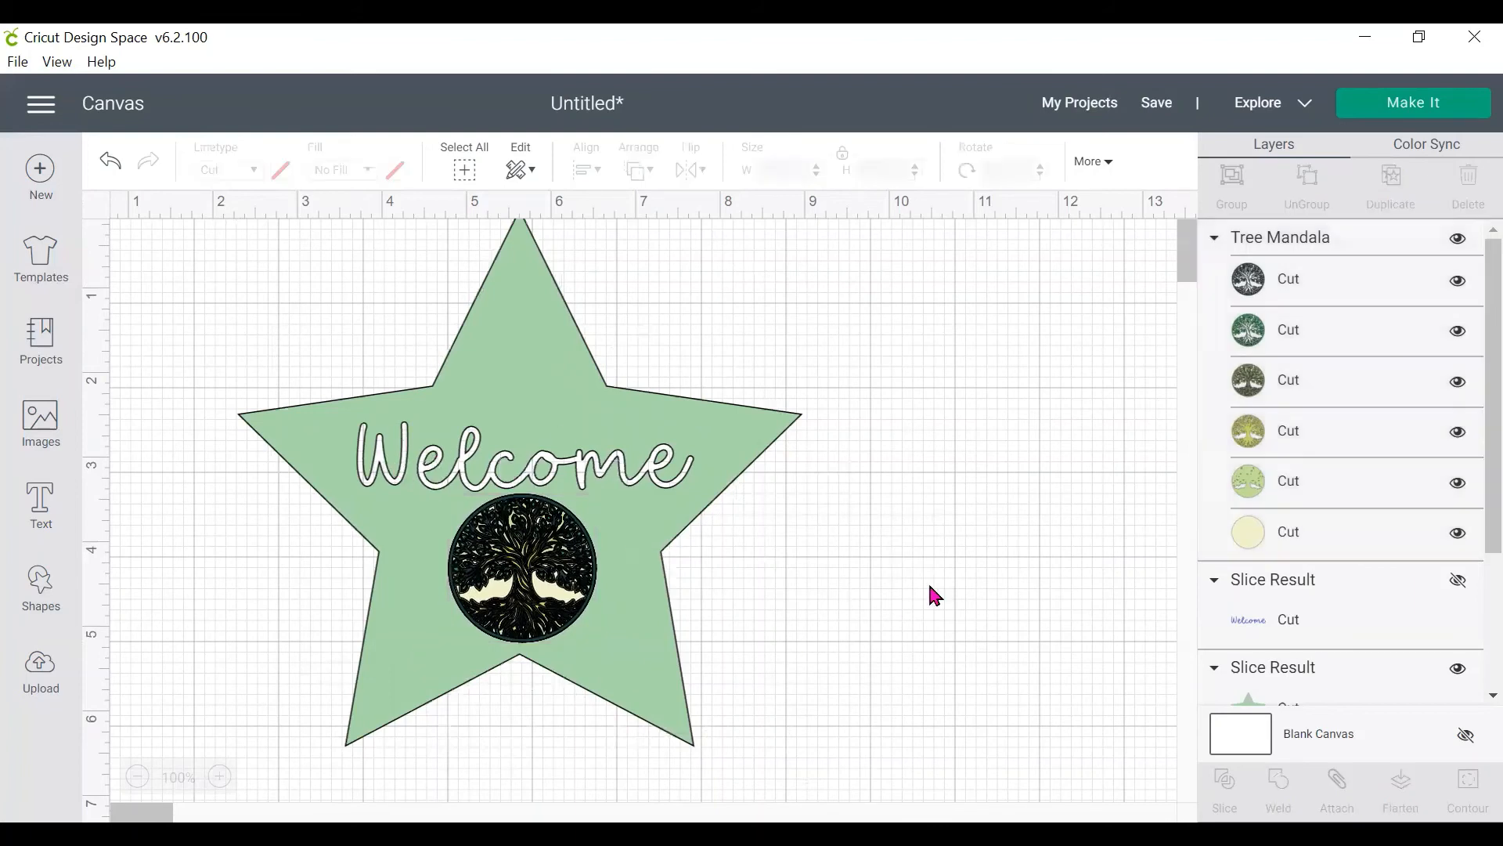
Step: Select the star together with the Tree Mandala and flatten them into one printable layer
{"action": "left_click", "coordinate": [513, 597]}
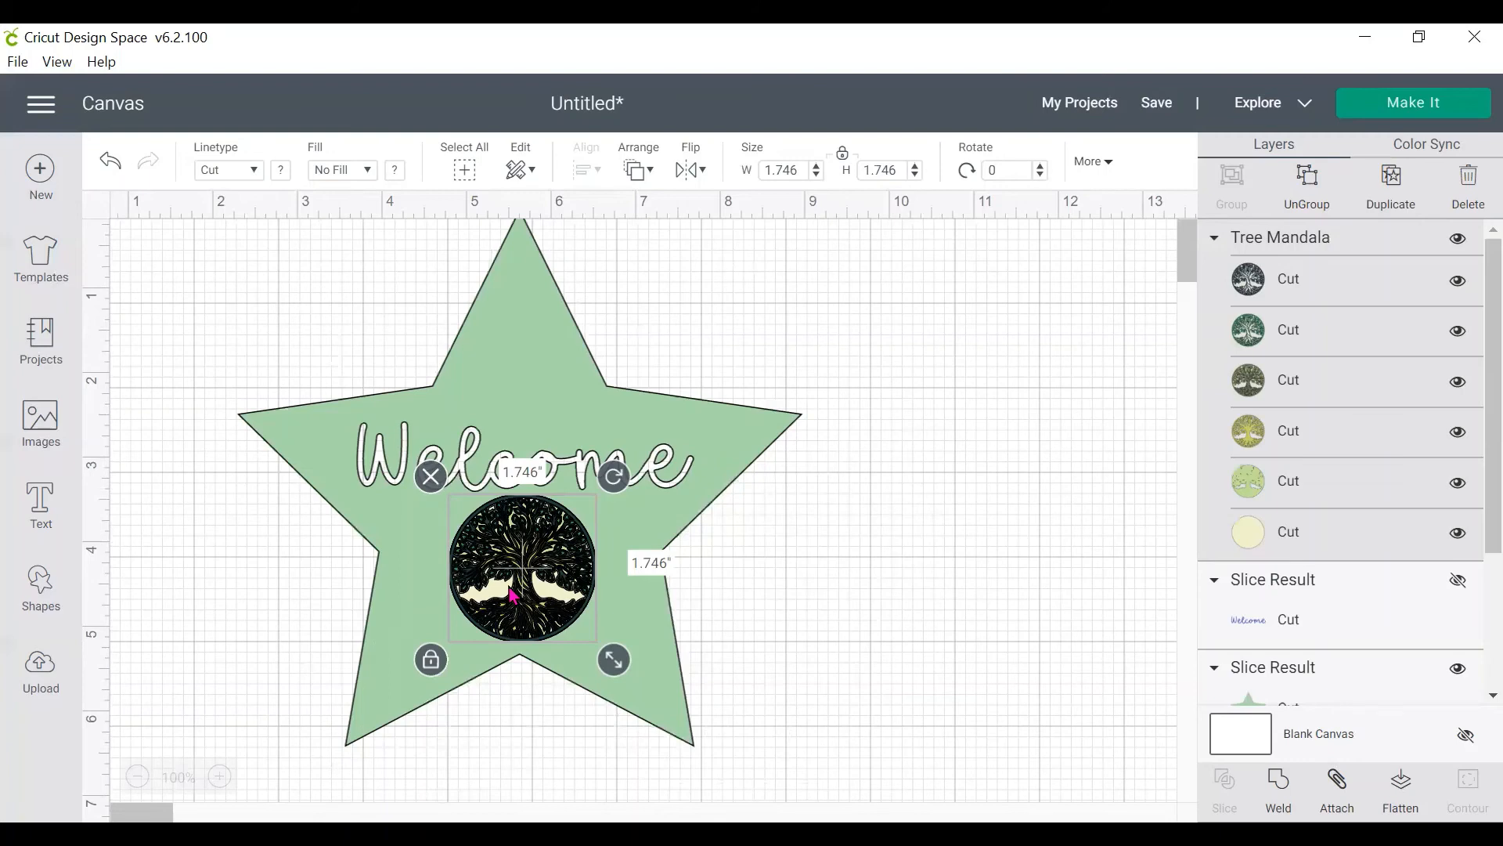
{"action": "left_click", "coordinate": [848, 590]}
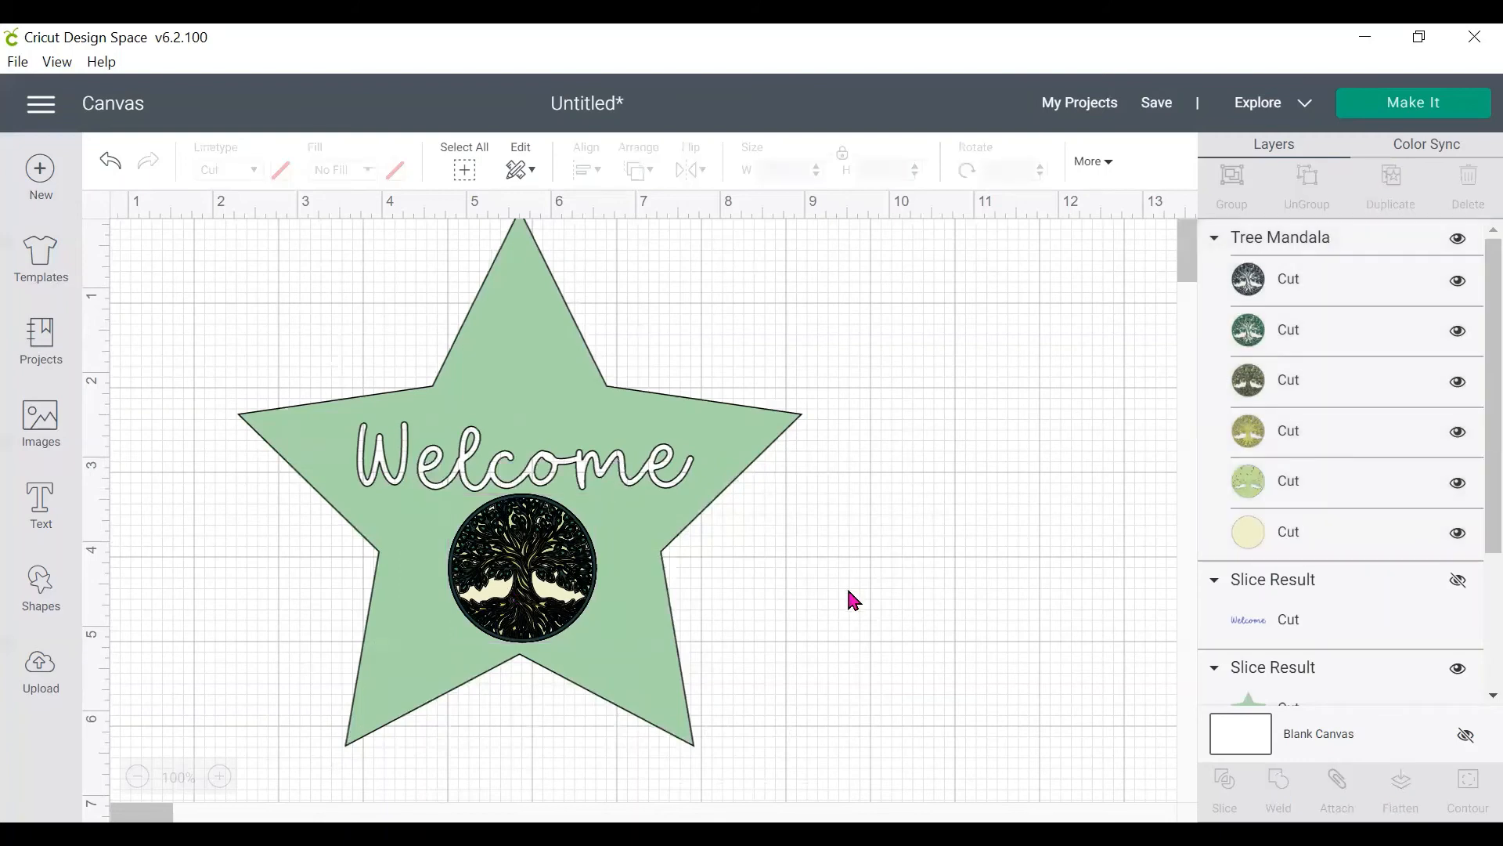
{"action": "left_click_drag", "start_coordinate": [846, 589], "coordinate": [402, 580]}
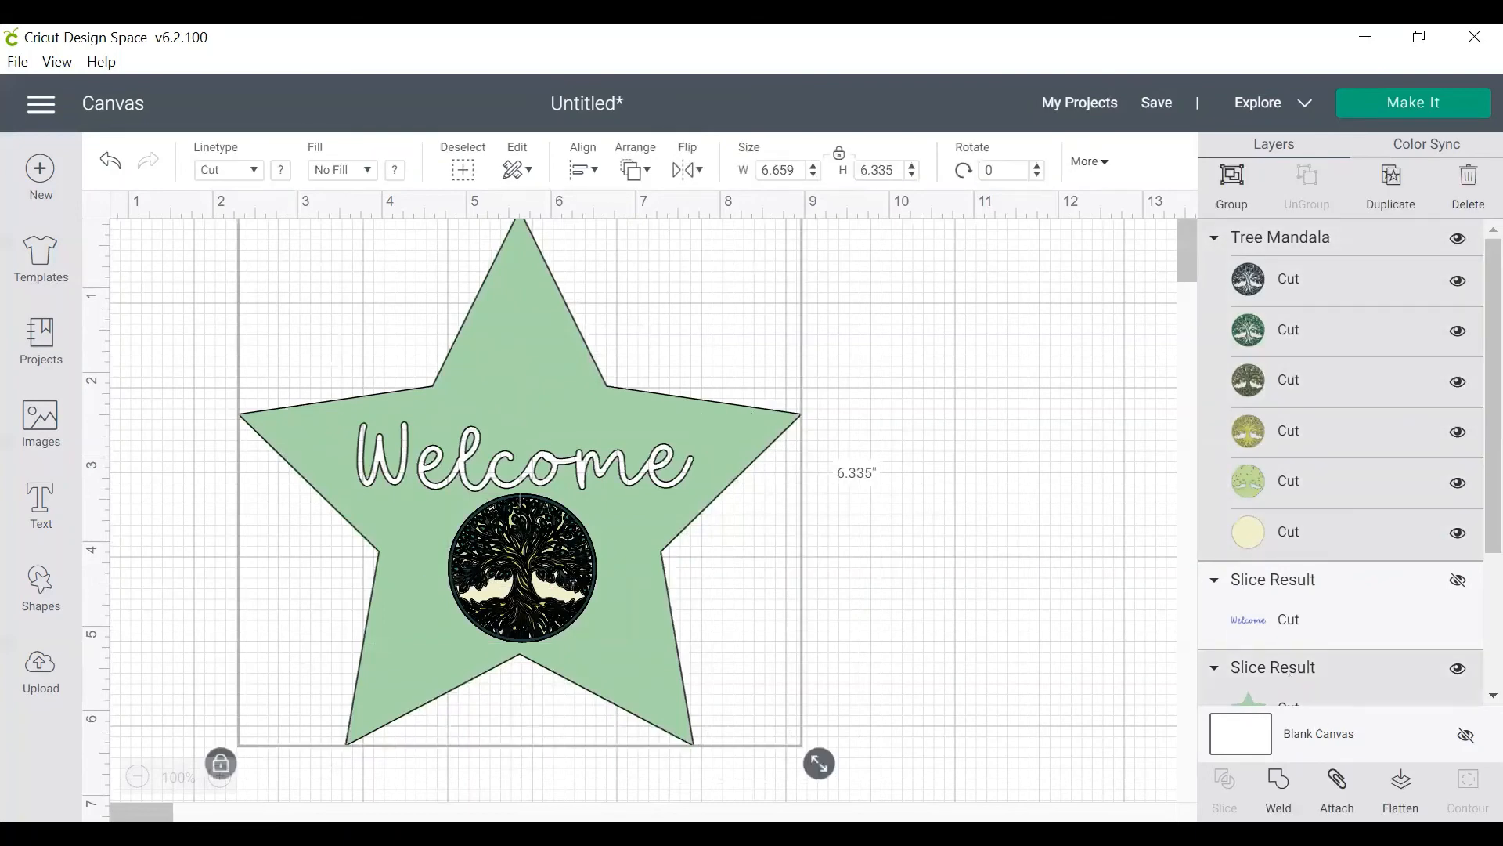
{"action": "left_click", "coordinate": [1401, 789]}
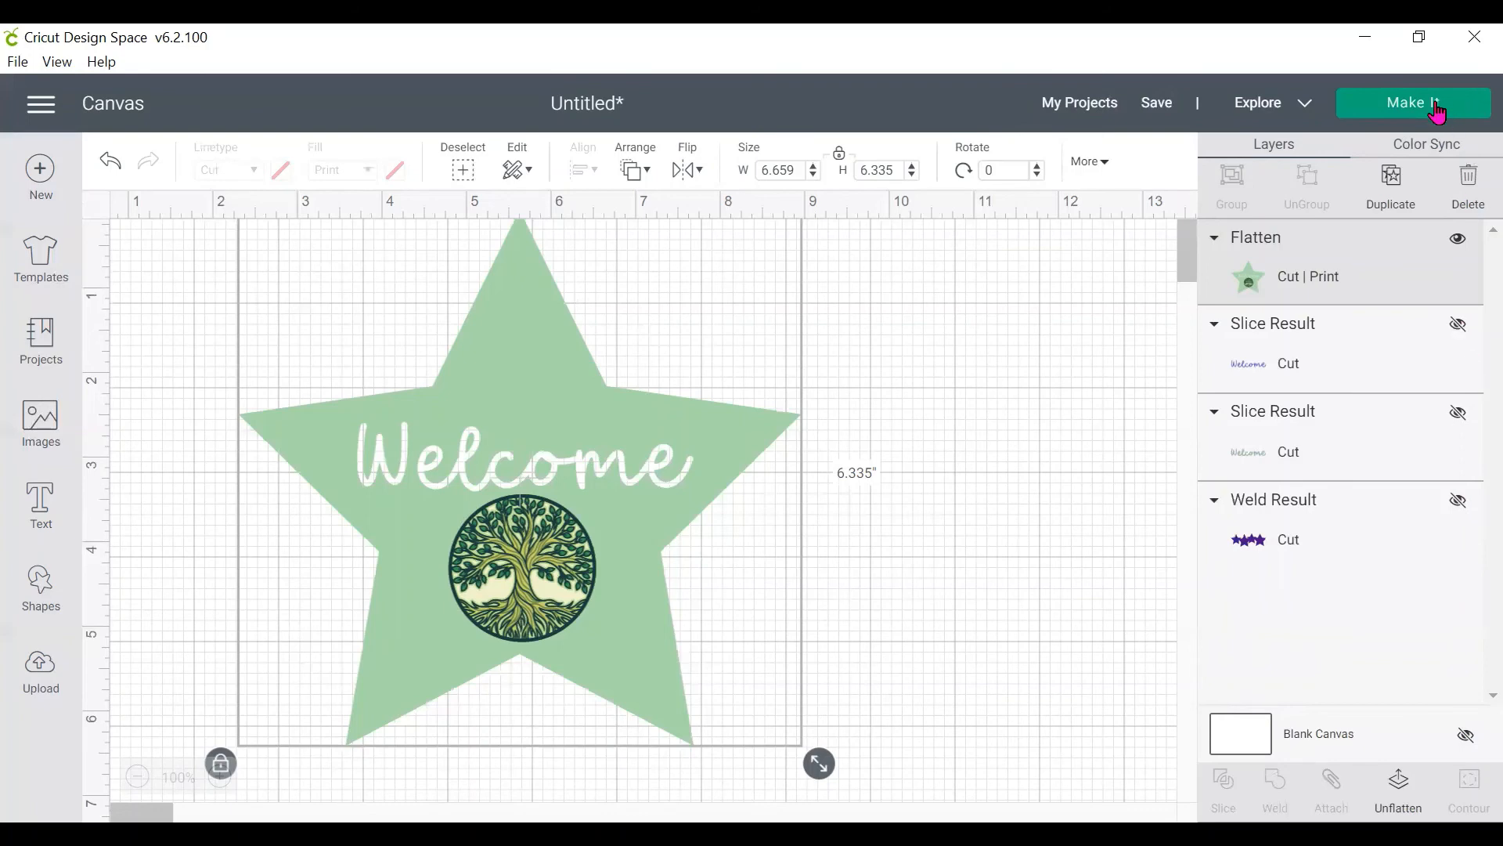
Step: Open the mat preview of the flattened star and look over its layout on the mat
{"action": "left_click", "coordinate": [1437, 110]}
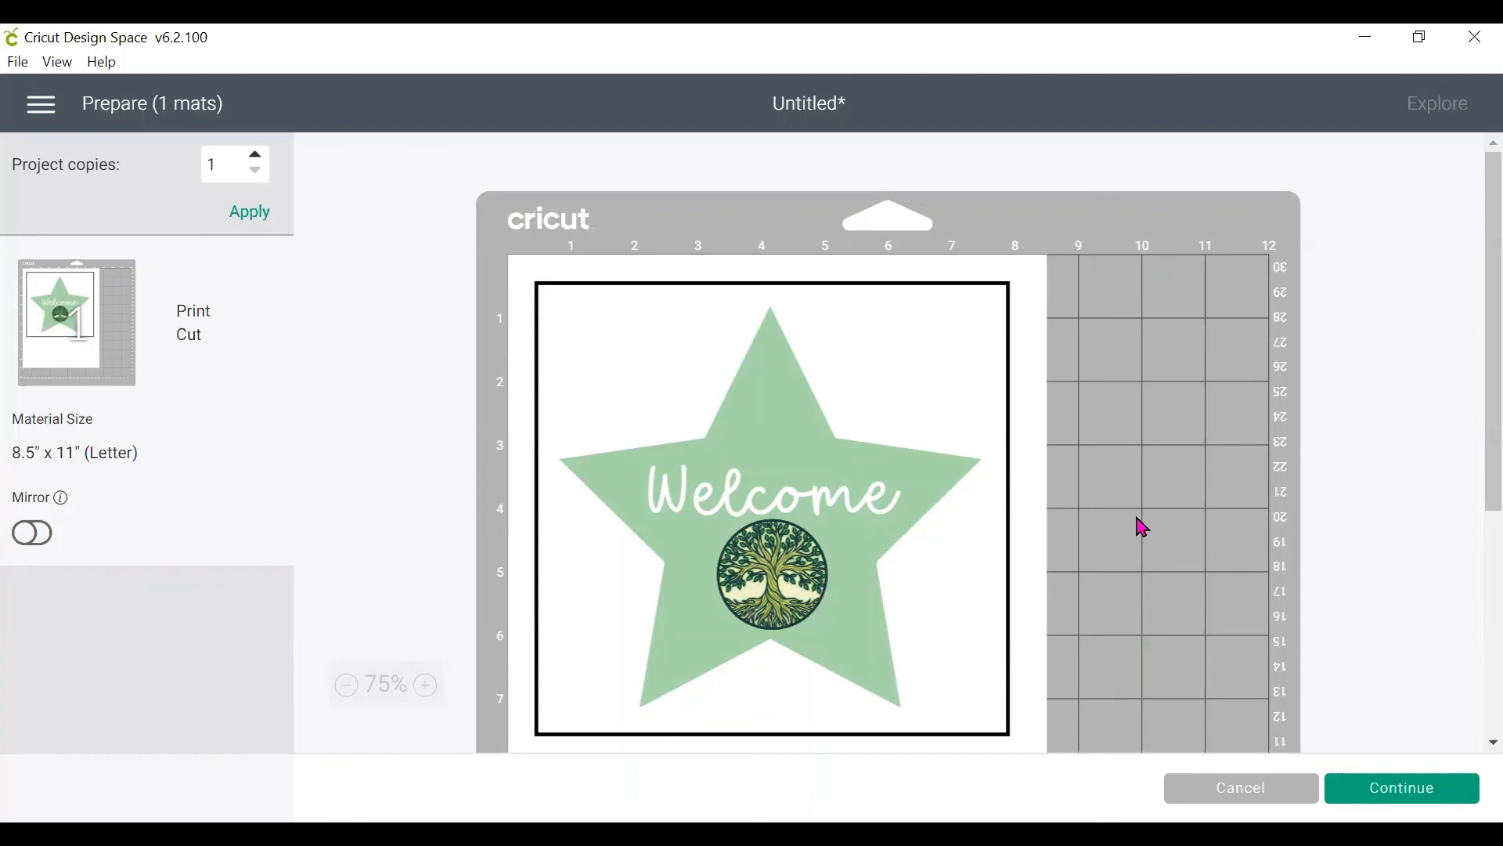
{"action": "scroll", "coordinate": [898, 540], "scroll_direction": "down", "scroll_amount": 3}
{"action": "scroll", "coordinate": [898, 540], "scroll_direction": "up", "scroll_amount": 3}
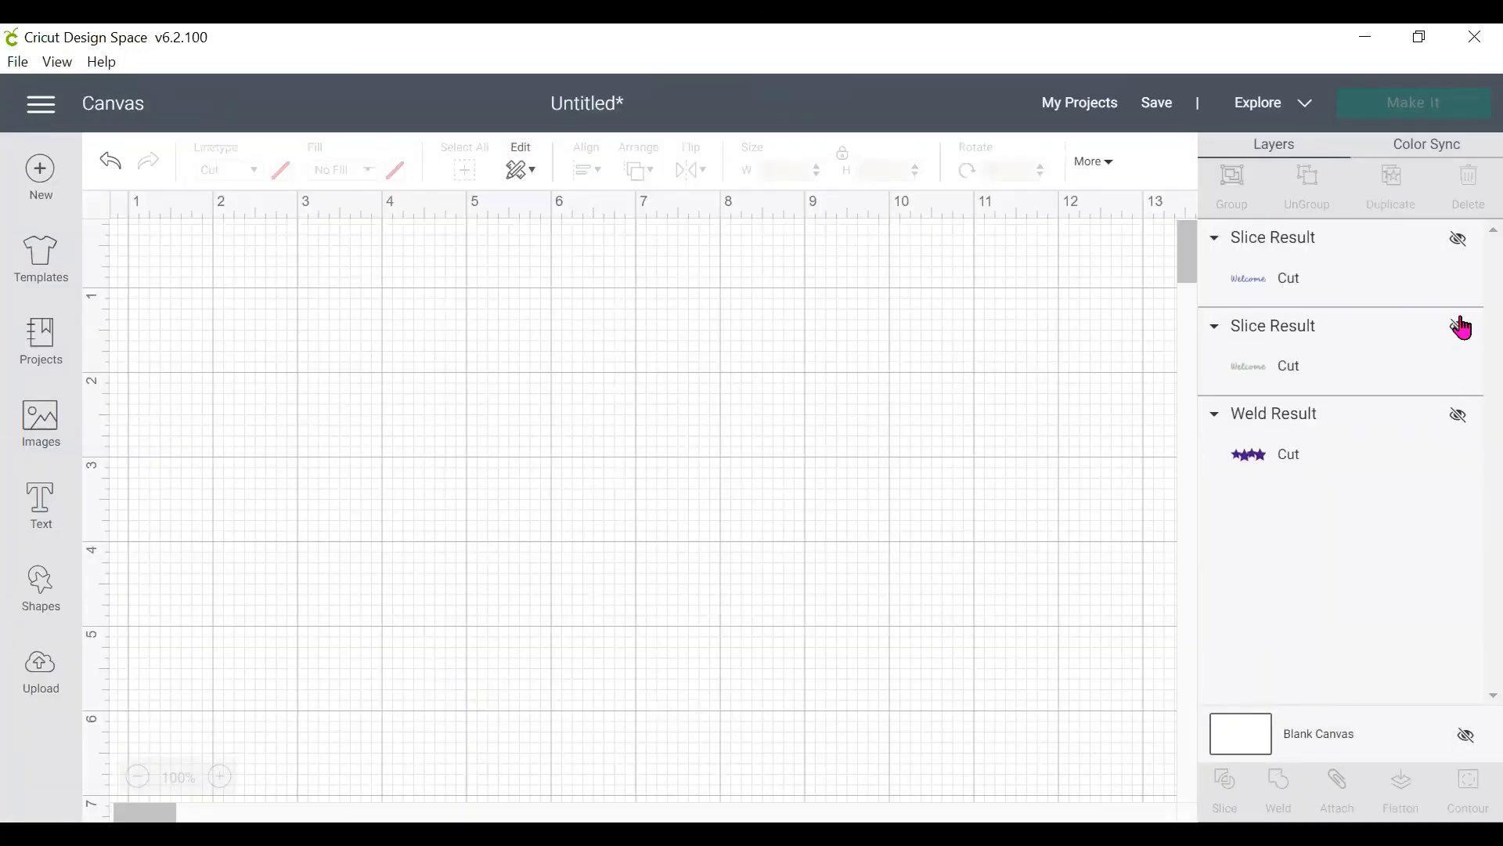
Step: Unhide the green "Welcome" slice result, enlarge it to about 7.41 by 1.53 inches and move it up and left
{"action": "left_click", "coordinate": [1461, 327]}
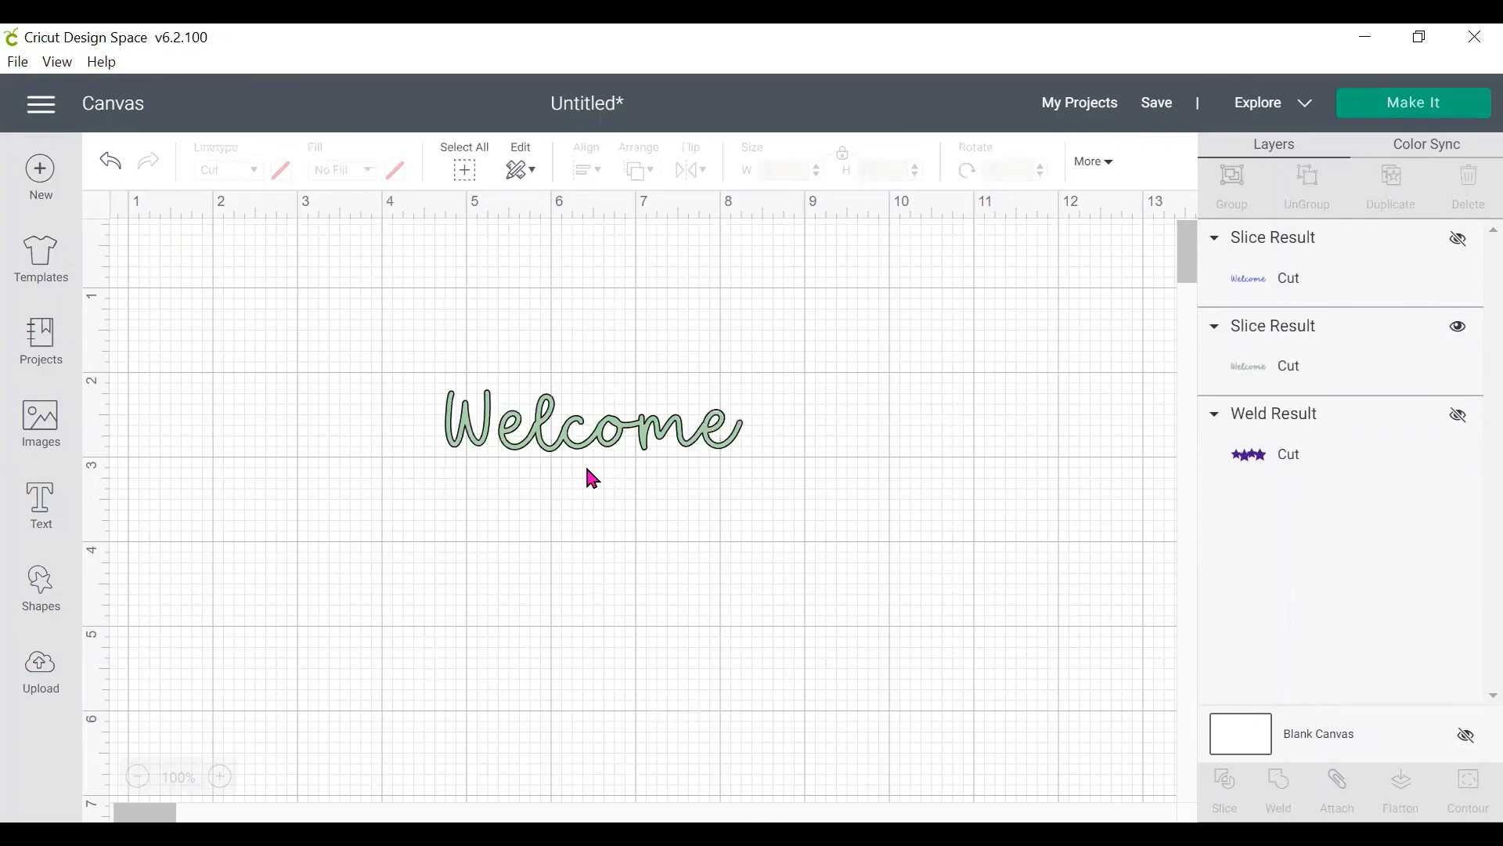
{"action": "left_click", "coordinate": [703, 435]}
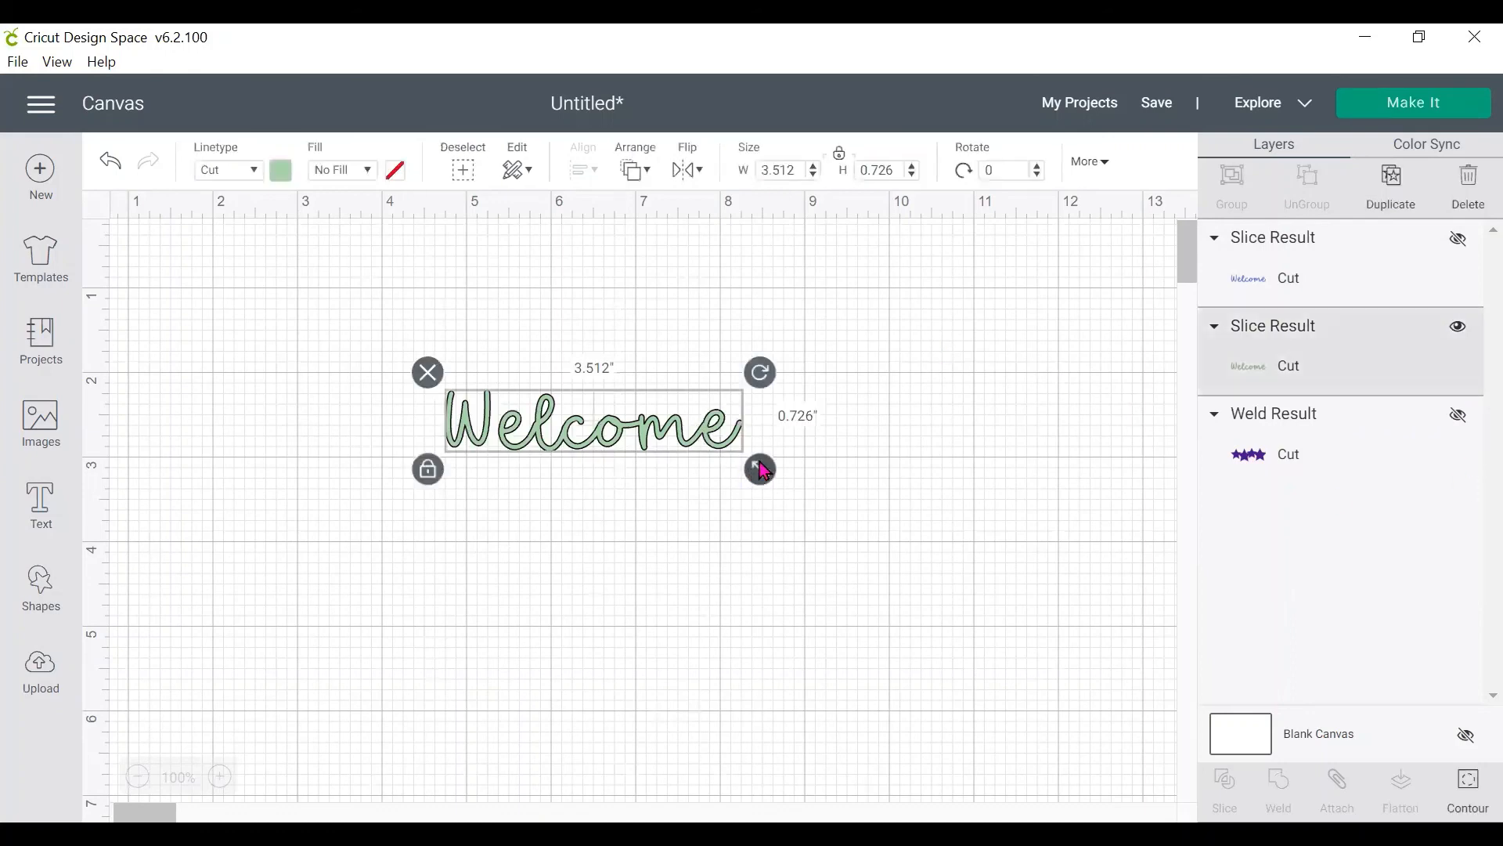
{"action": "left_click_drag", "start_coordinate": [765, 462], "coordinate": [1089, 537]}
{"action": "left_click_drag", "start_coordinate": [809, 493], "coordinate": [622, 431]}
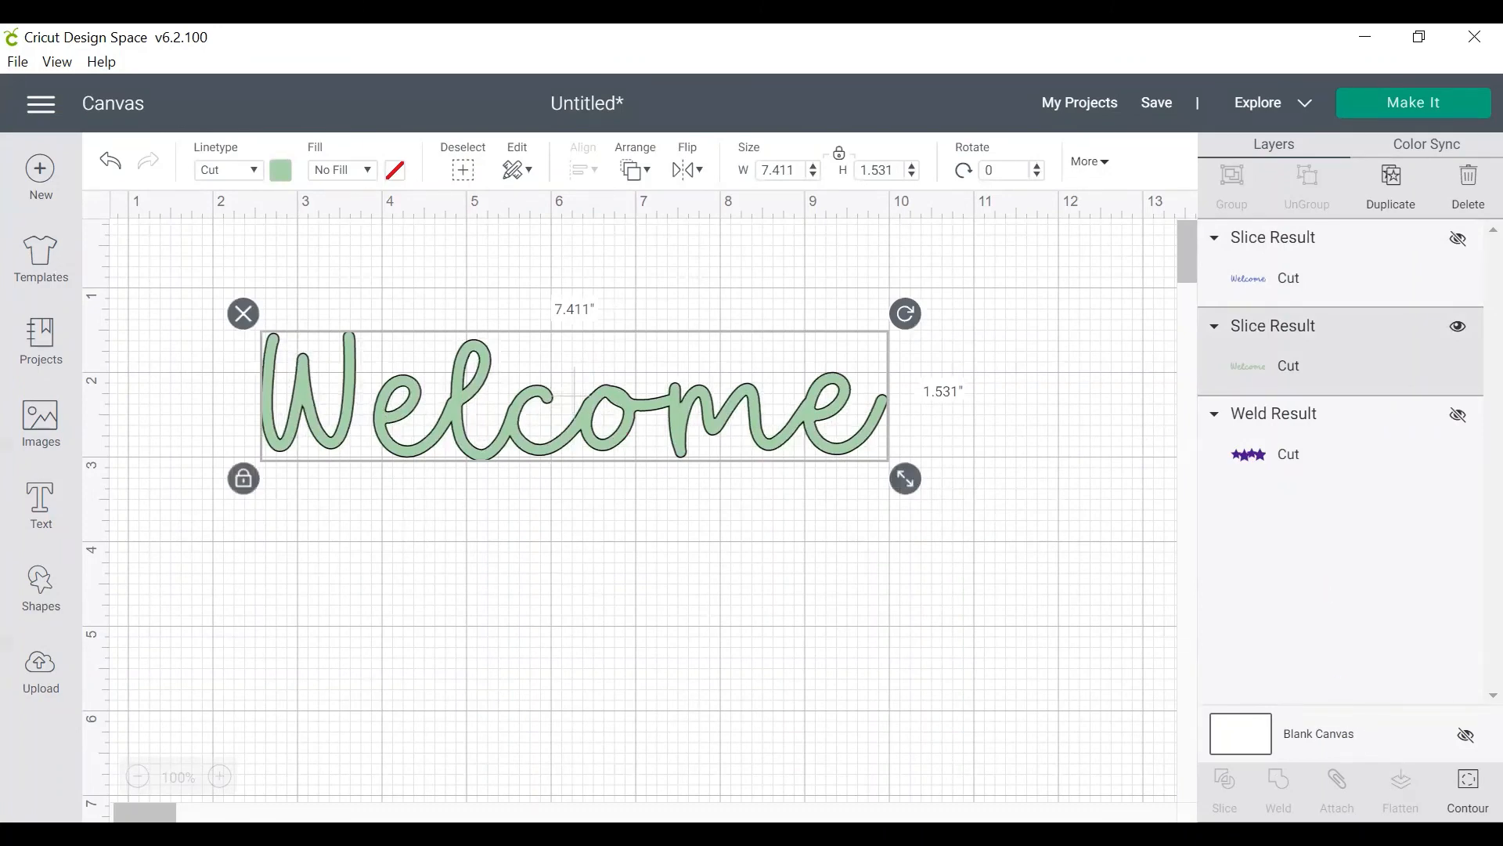
Step: Use Contour on the green "Welcome" to hide the inner cutout of the letter "o"
{"action": "left_click", "coordinate": [1468, 789]}
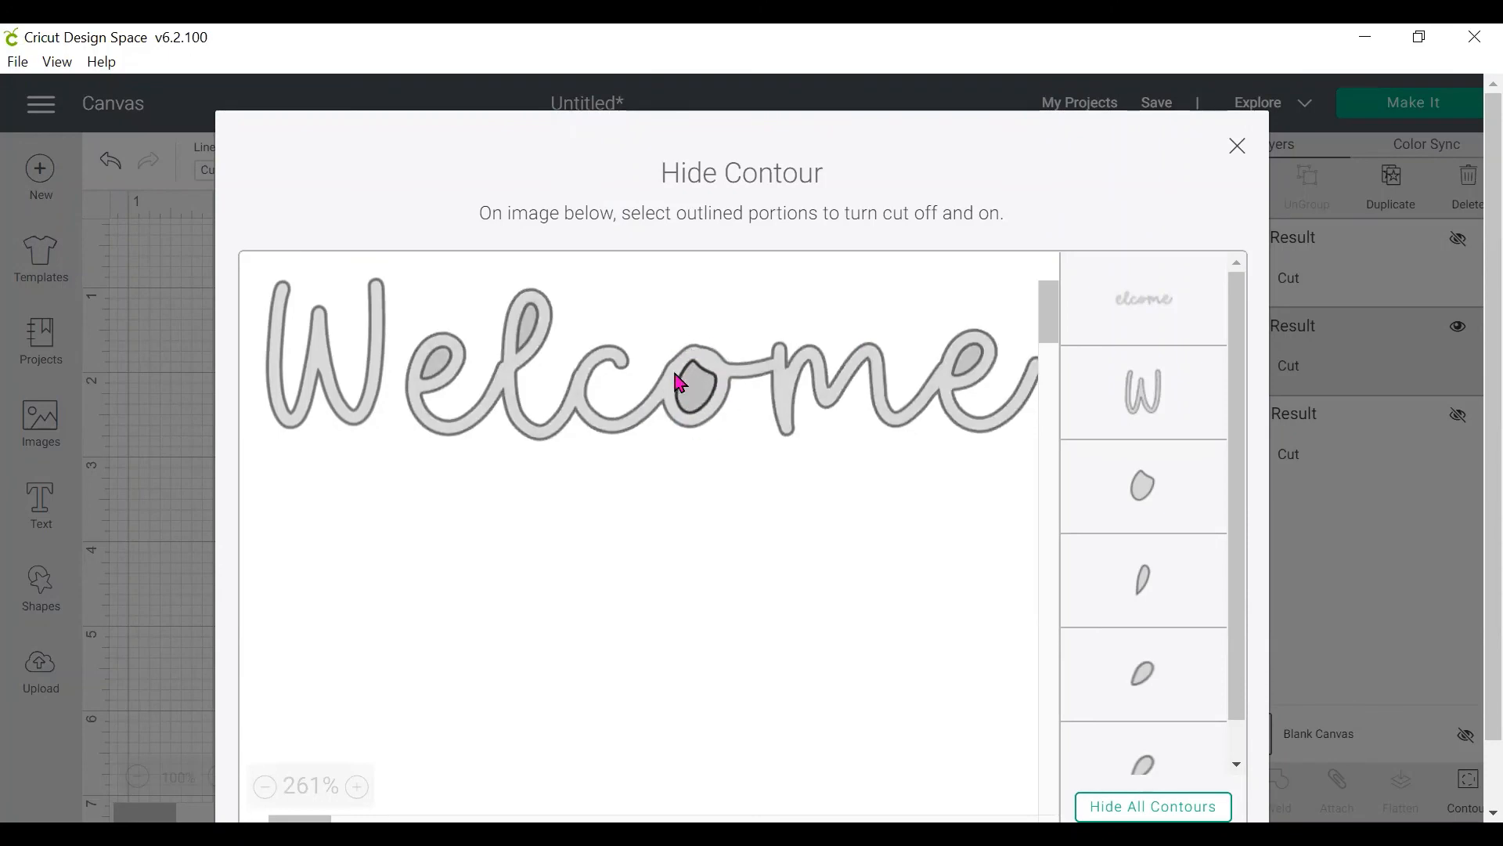
{"action": "left_click", "coordinate": [1137, 499]}
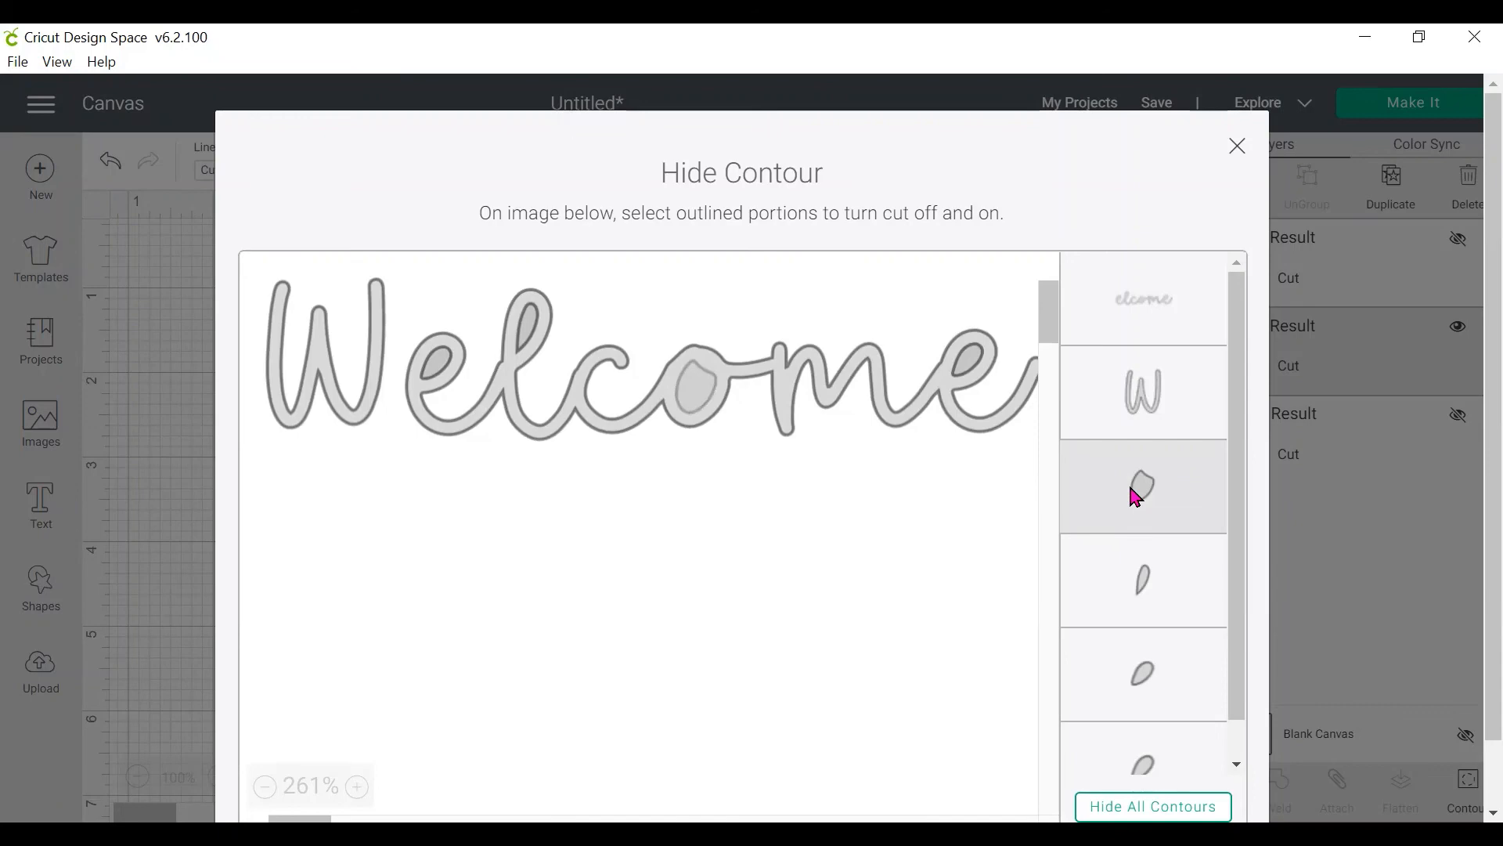
{"action": "left_click", "coordinate": [1238, 148]}
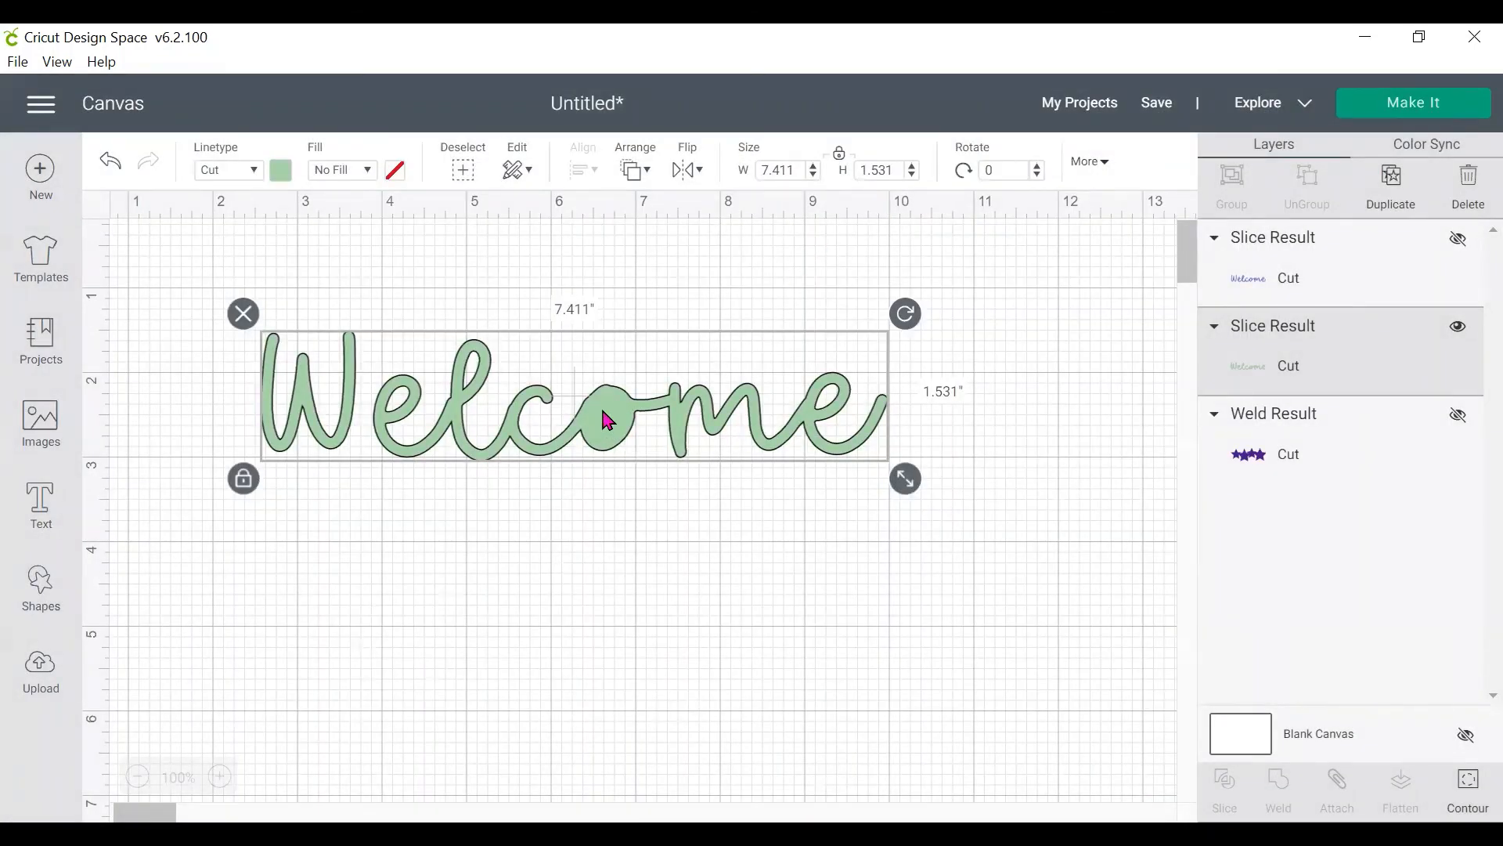
{"action": "left_click", "coordinate": [625, 523]}
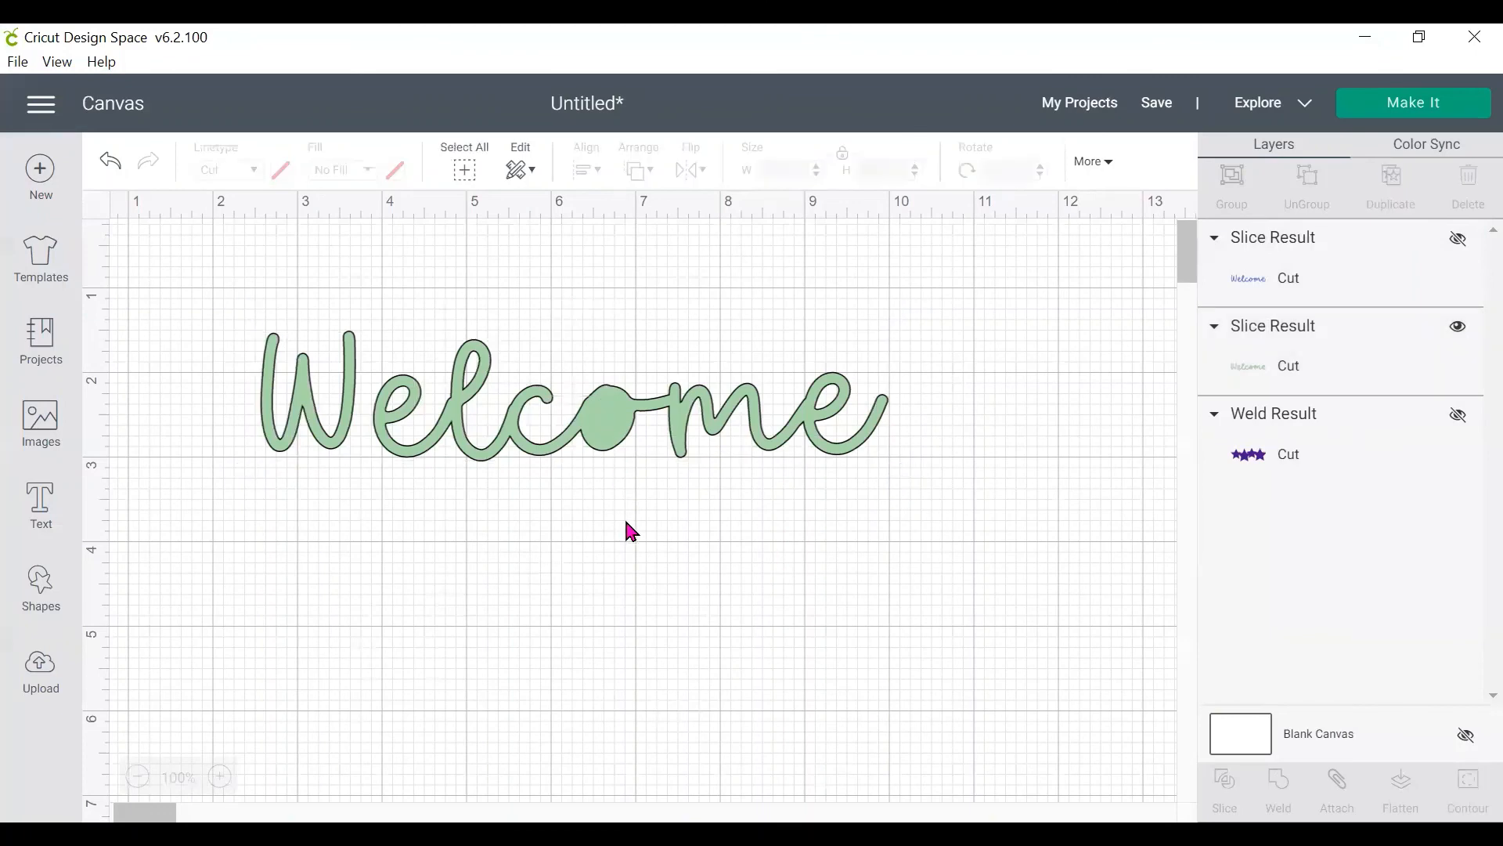
Step: Add a heart shape, shrink it to about 0.38 by 0.36 inches and centre it on the filled "o" of "Welcome"
{"action": "left_click", "coordinate": [39, 604]}
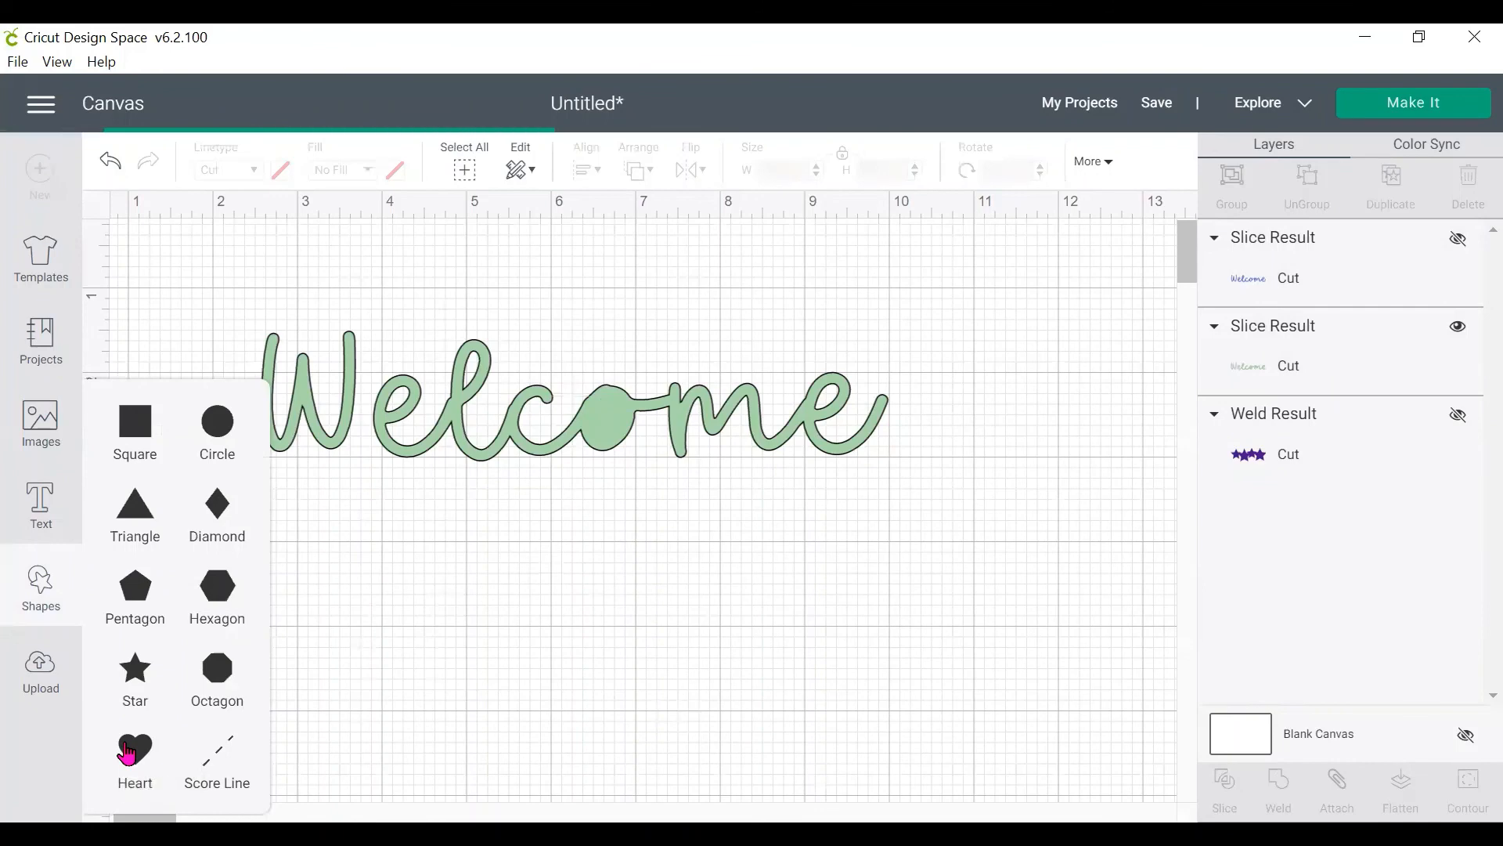
{"action": "left_click_drag", "start_coordinate": [310, 392], "coordinate": [631, 614]}
{"action": "left_click_drag", "start_coordinate": [741, 735], "coordinate": [604, 425]}
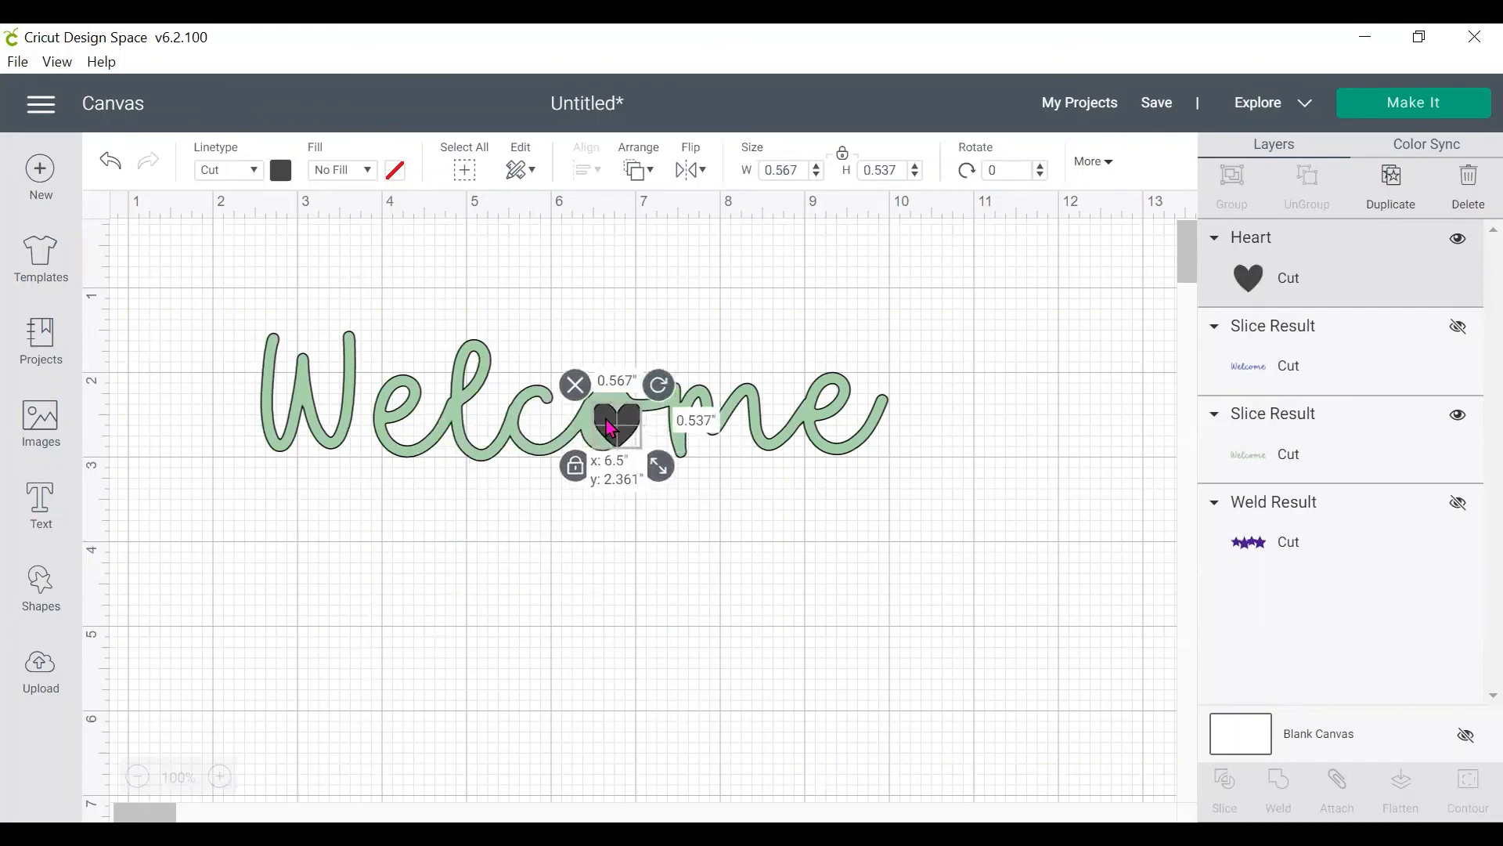
{"action": "left_click_drag", "start_coordinate": [649, 472], "coordinate": [611, 432]}
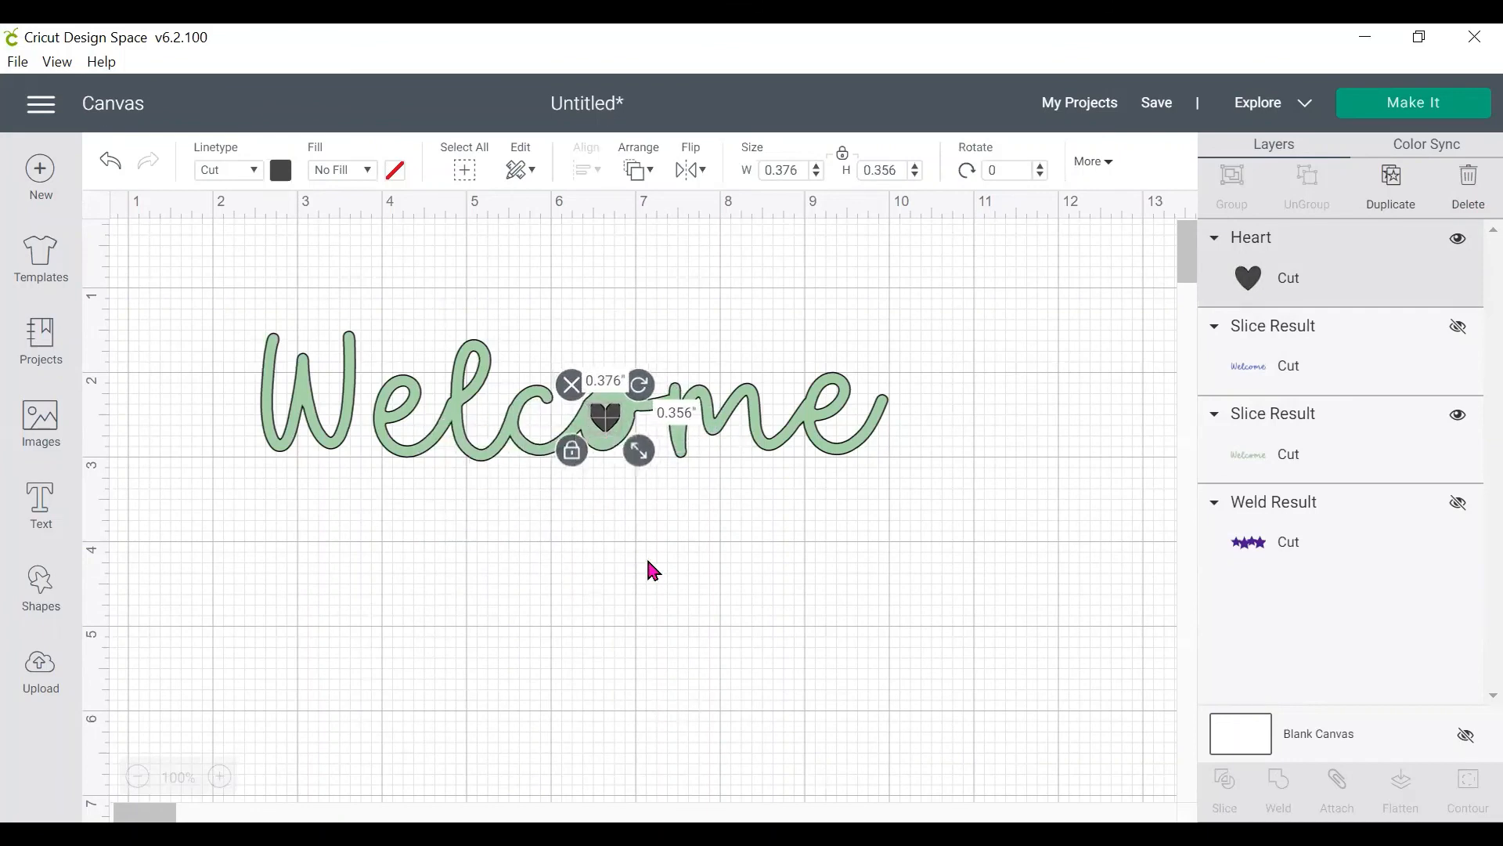
{"action": "left_click", "coordinate": [646, 556]}
{"action": "left_click", "coordinate": [605, 424]}
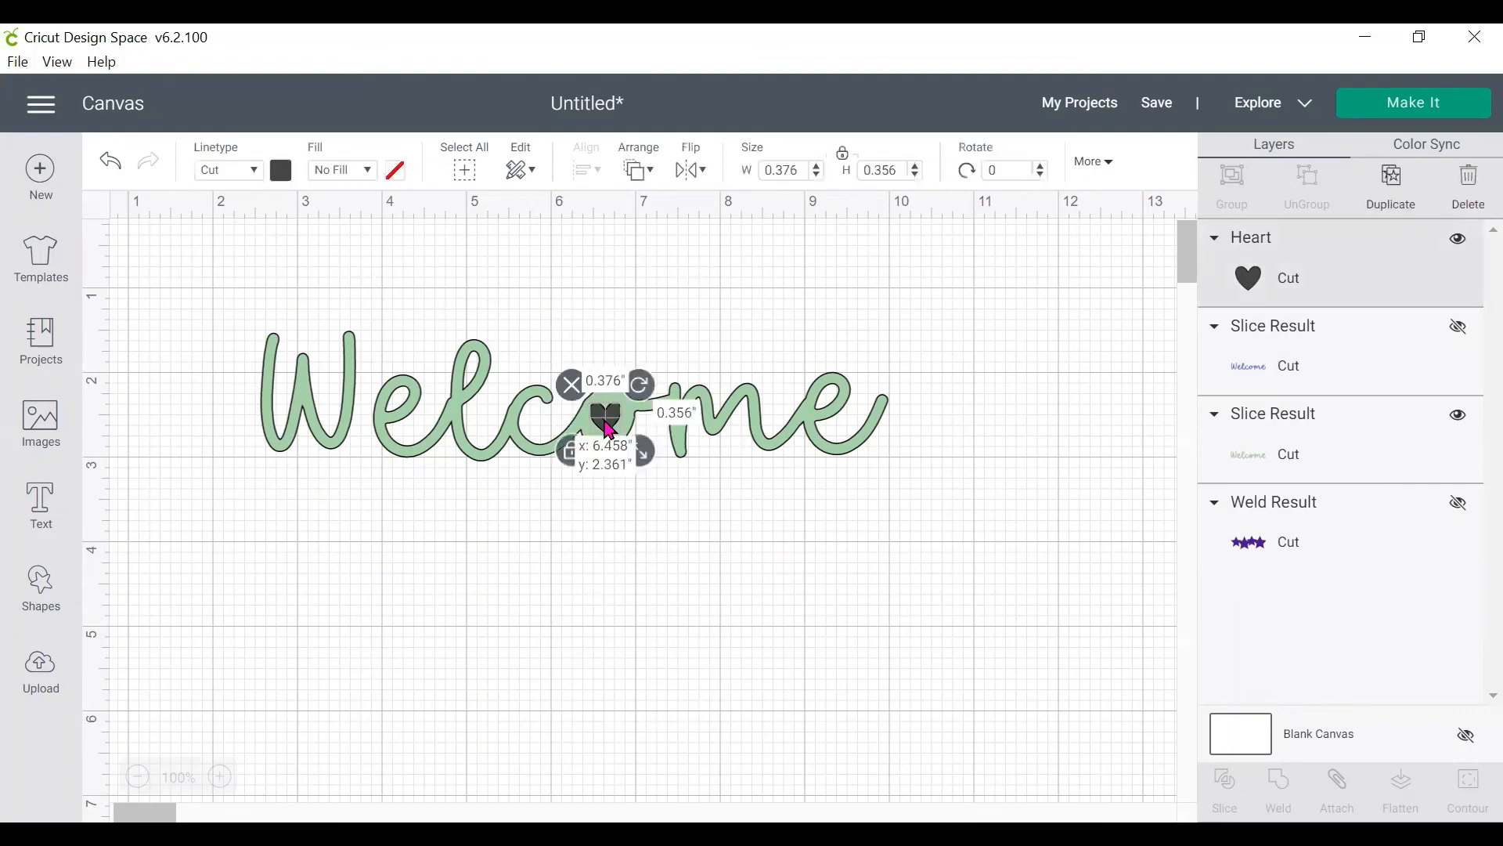
{"action": "left_click", "coordinate": [688, 557]}
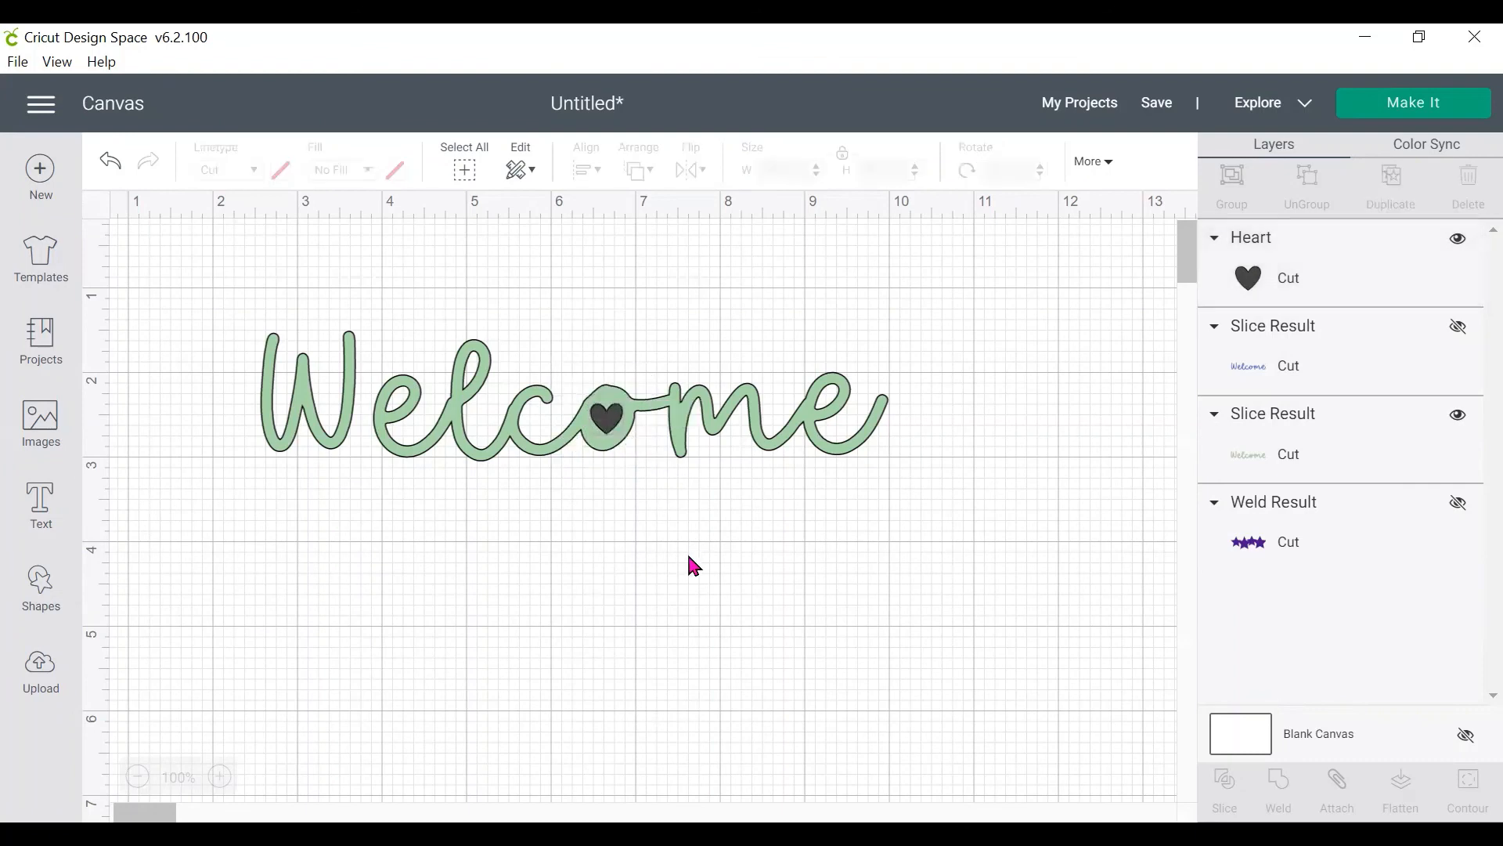
Step: Slice the heart out of the "o" in "Welcome" and move the cut word down from the leftover hearts
{"action": "left_click_drag", "start_coordinate": [725, 531], "coordinate": [554, 384]}
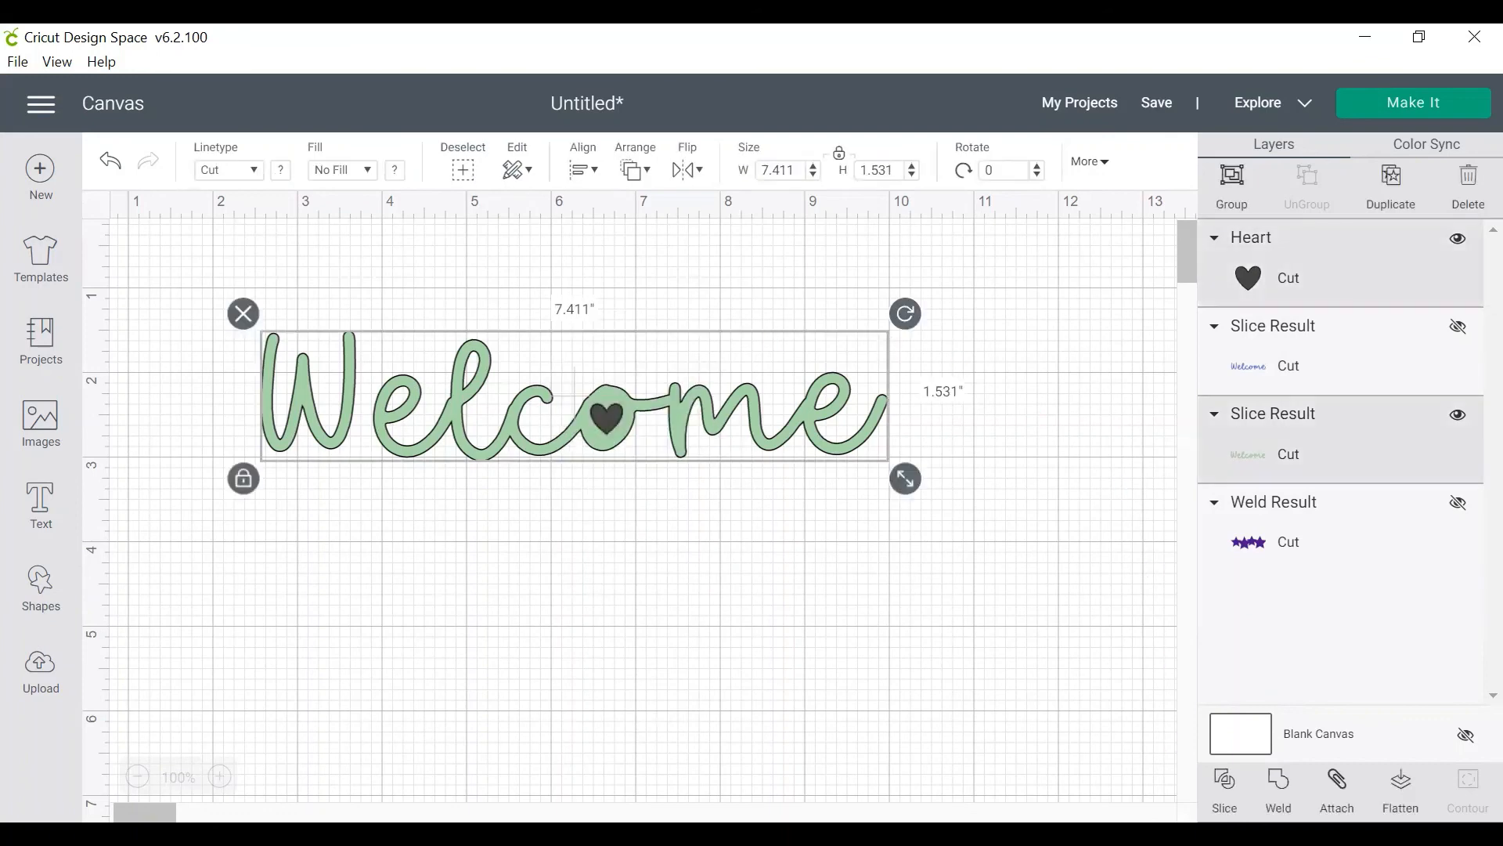
{"action": "left_click", "coordinate": [1225, 789]}
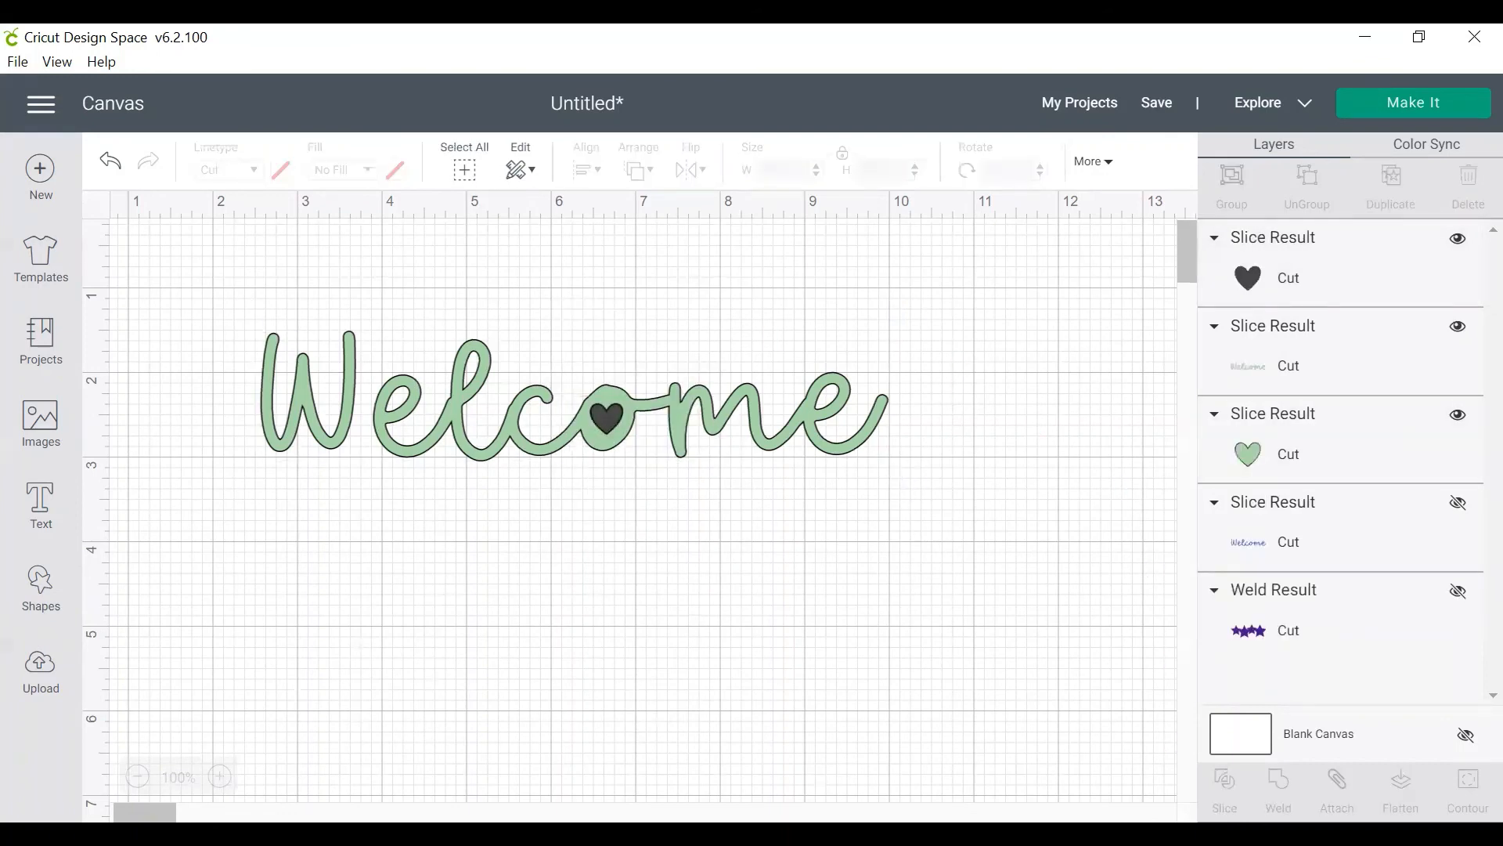
{"action": "left_click_drag", "start_coordinate": [791, 430], "coordinate": [835, 483]}
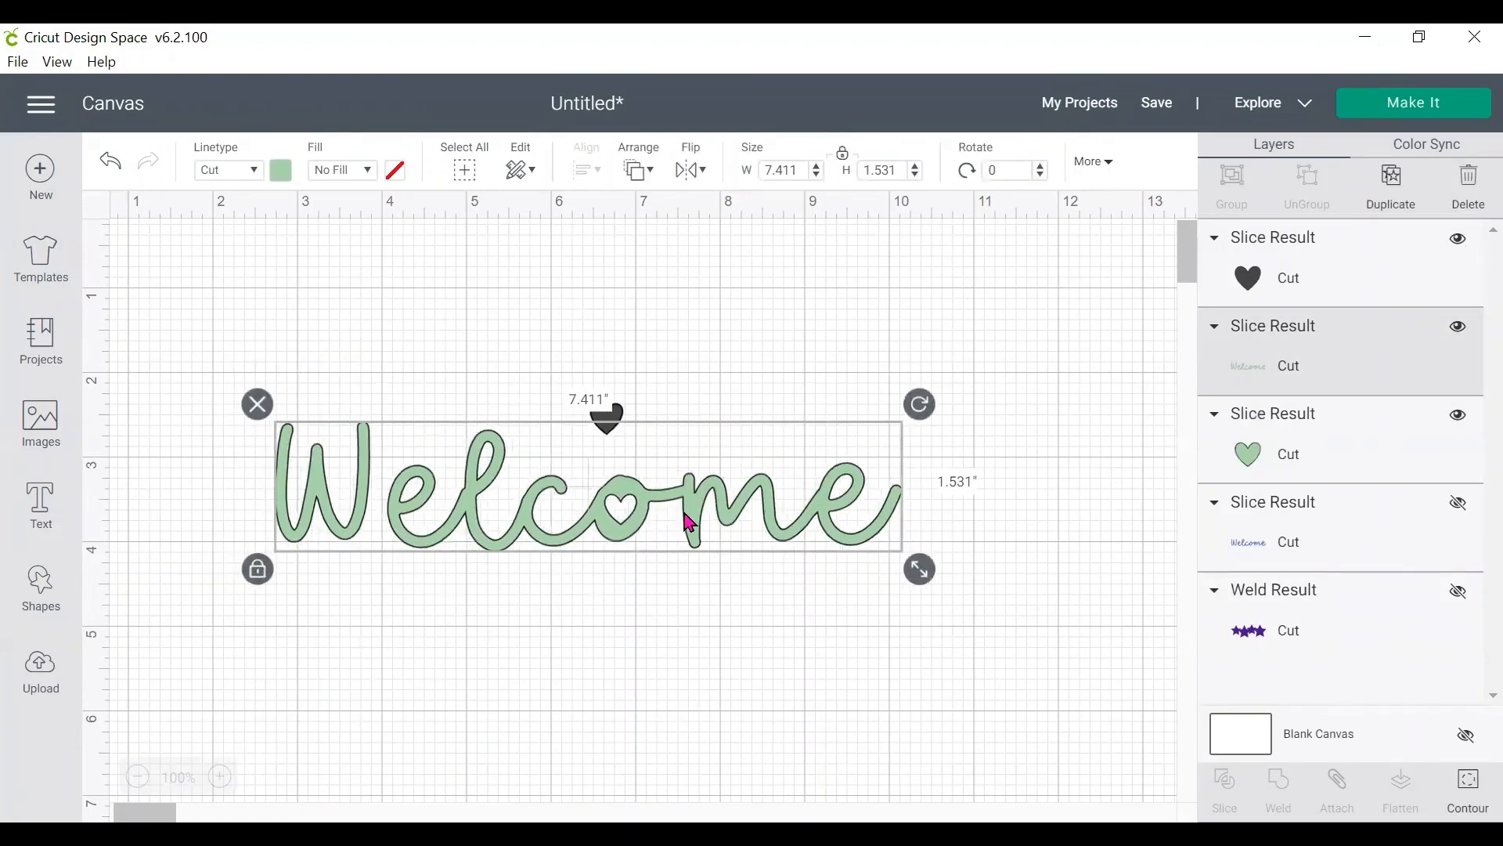